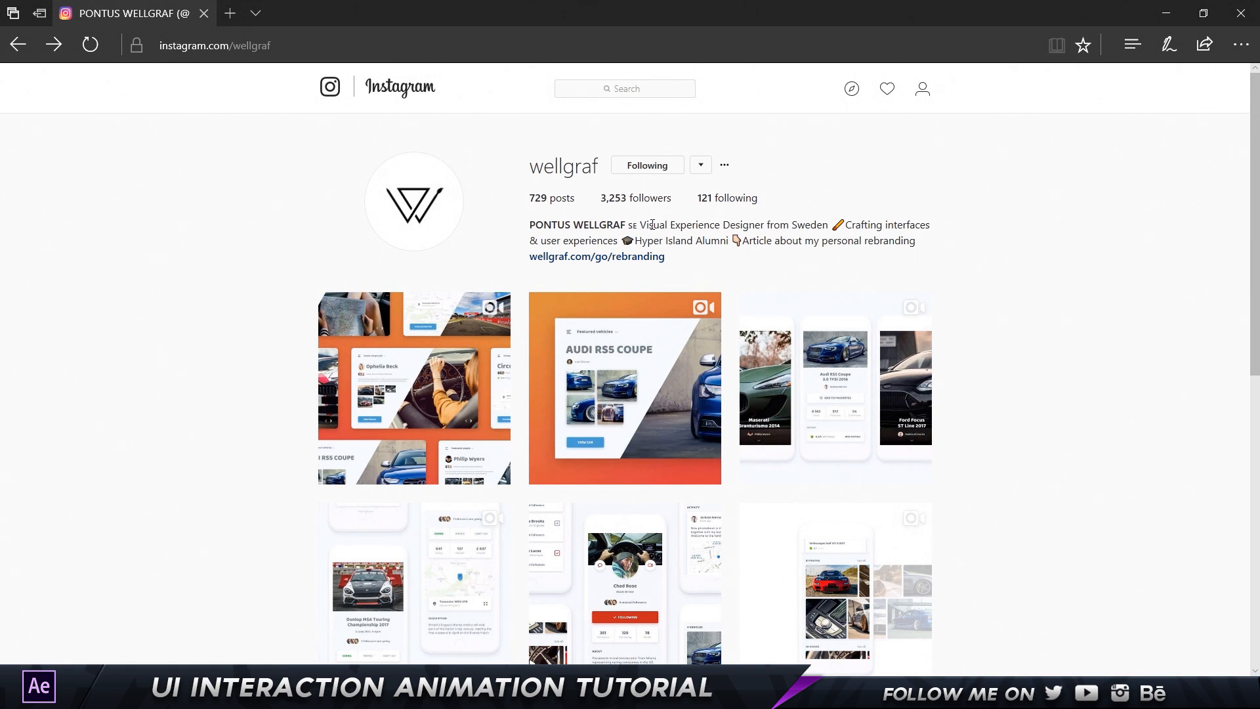
Look through the designer's Instagram posts for UI animation references and open the Audi RS5 Coupe post
{"action": "scroll", "coordinate": [760, 255], "scroll_direction": "down", "scroll_amount": 5}
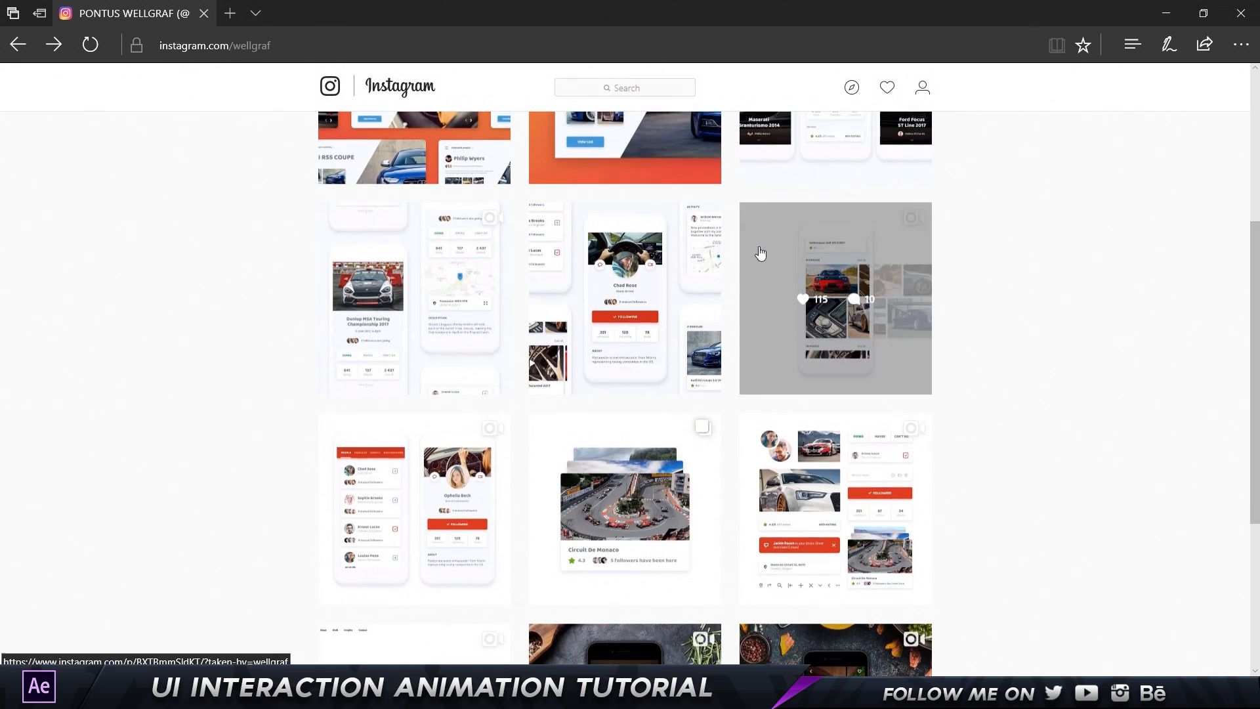
{"action": "scroll", "coordinate": [297, 220], "scroll_direction": "down", "scroll_amount": 4}
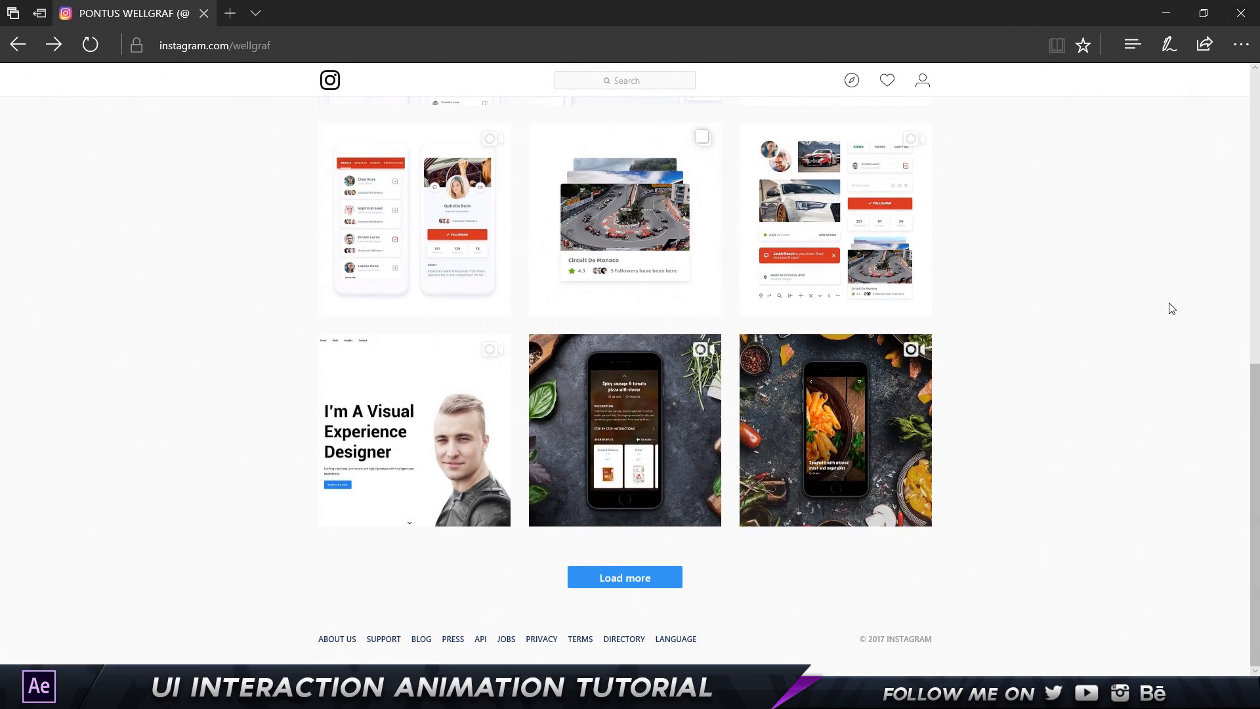
{"action": "scroll", "coordinate": [1114, 295], "scroll_direction": "up", "scroll_amount": 10}
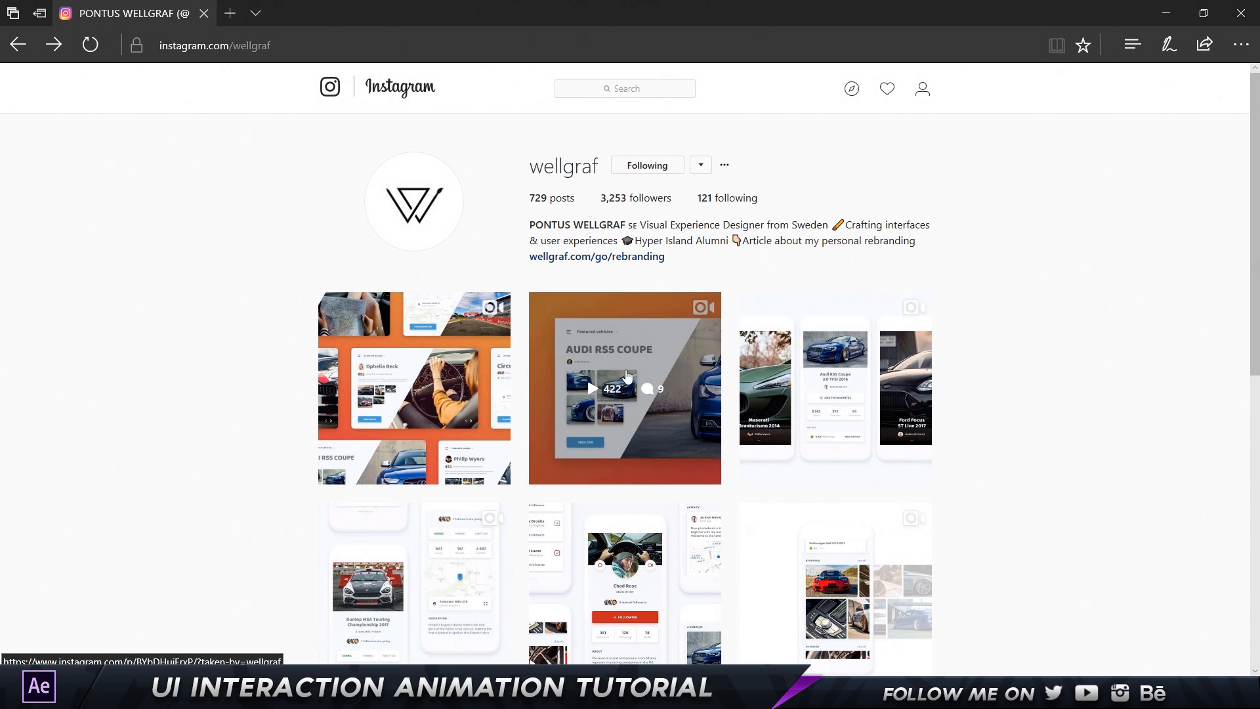
{"action": "left_click", "coordinate": [659, 352]}
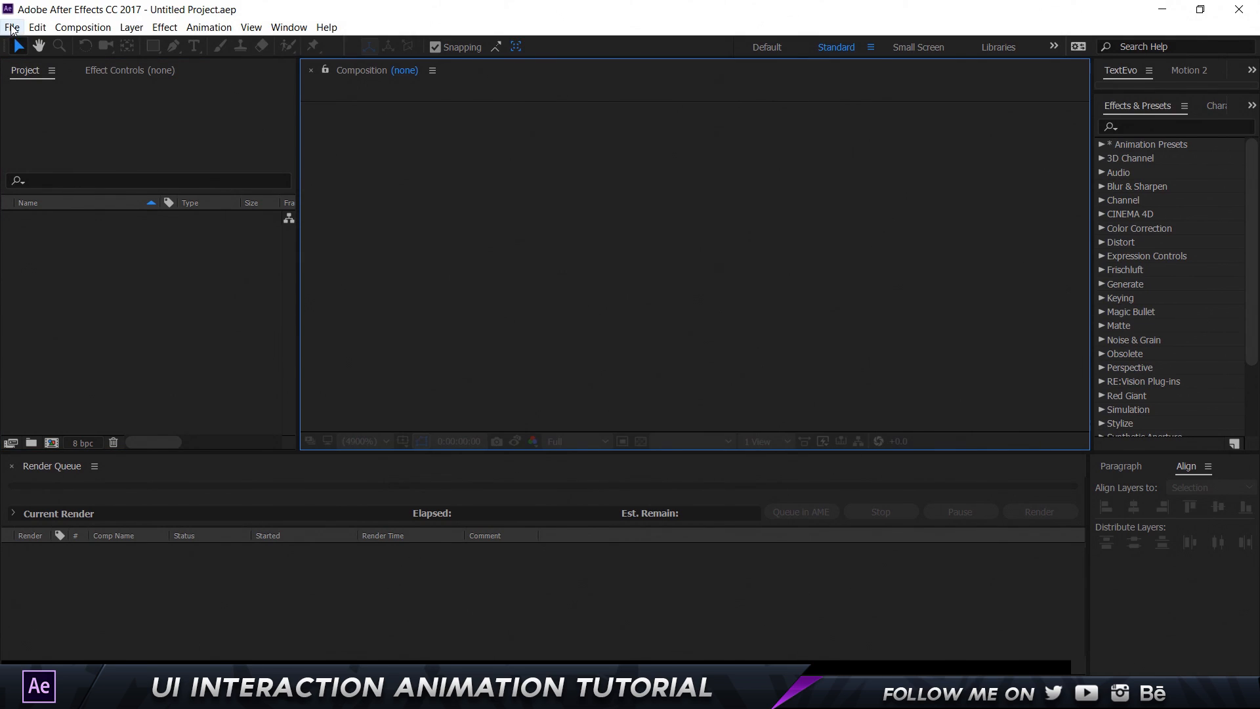
Switch to After Effects and import UI Animation.psd from the Desktop as a Composition with Editable Layer Styles
{"action": "left_click", "coordinate": [263, 293]}
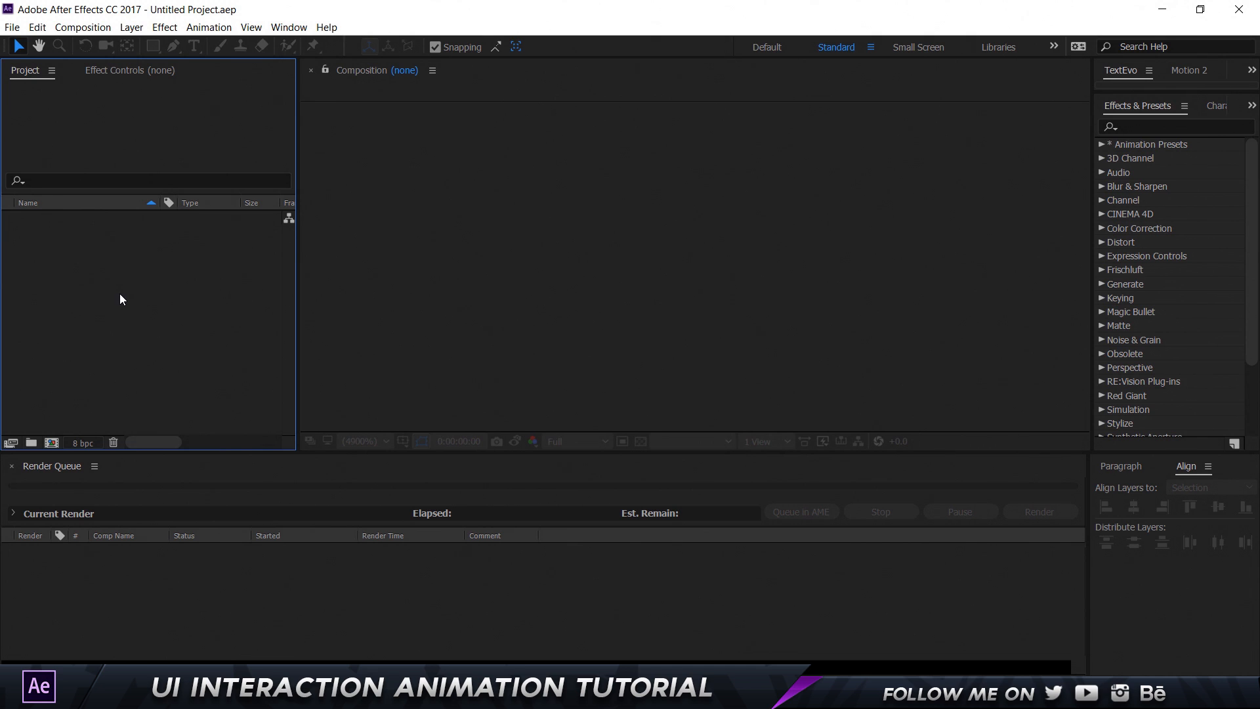
{"action": "double_click", "coordinate": [68, 229]}
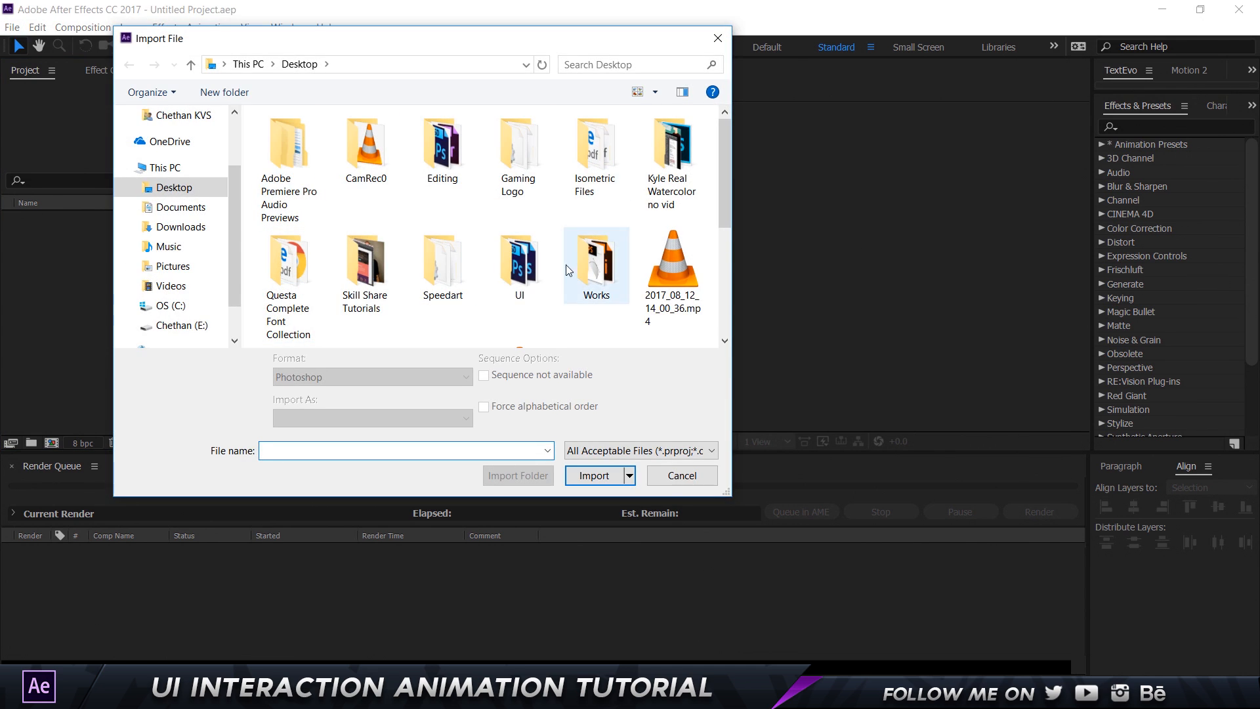
{"action": "scroll", "coordinate": [333, 223], "scroll_direction": "down", "scroll_amount": 3}
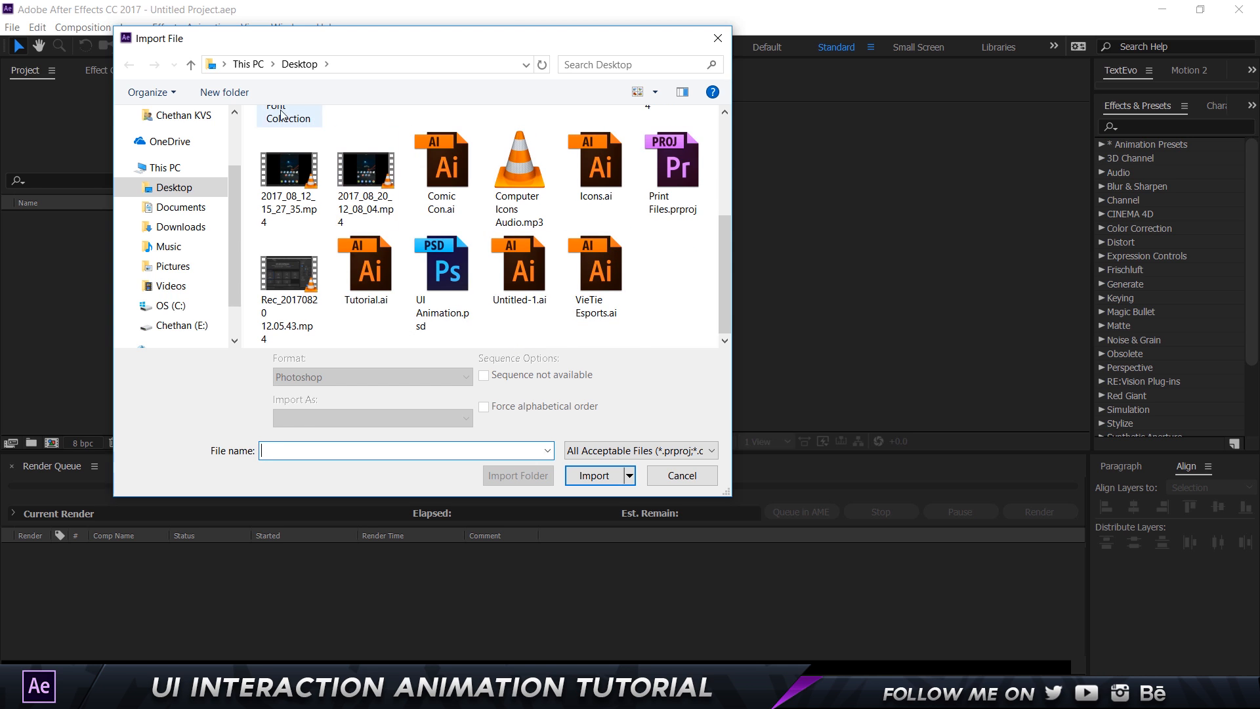
{"action": "double_click", "coordinate": [442, 266]}
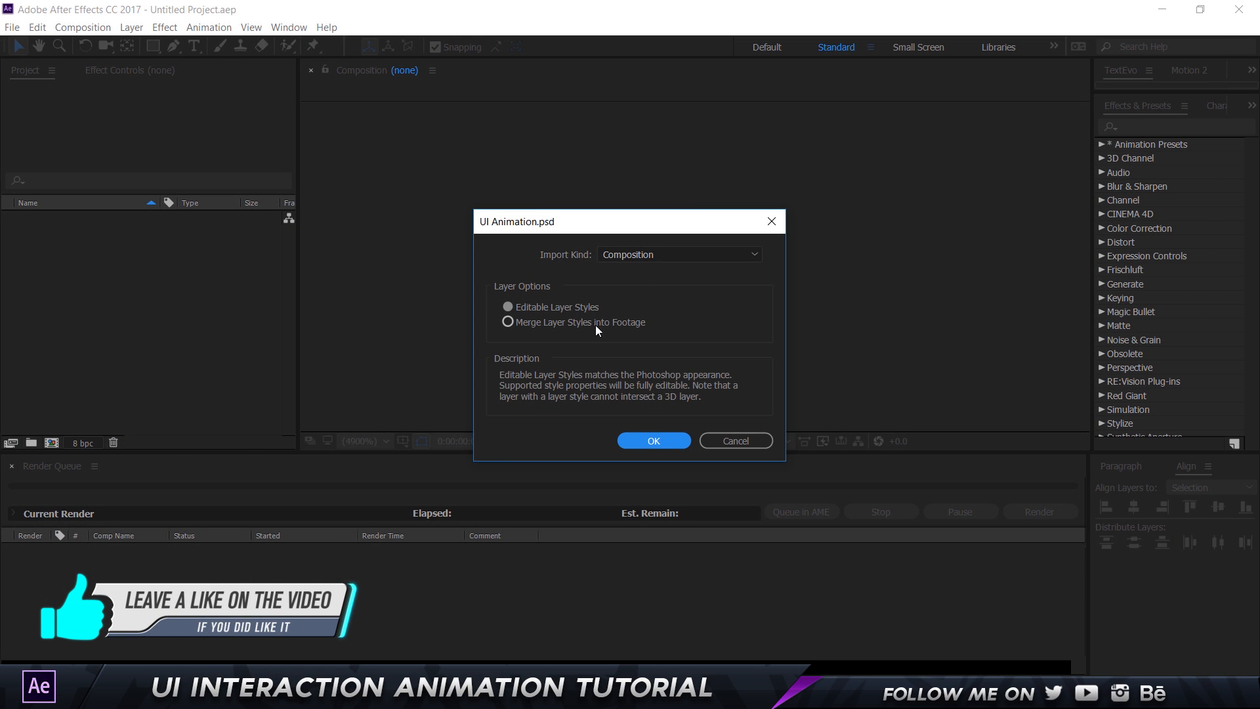
{"action": "left_click", "coordinate": [648, 256]}
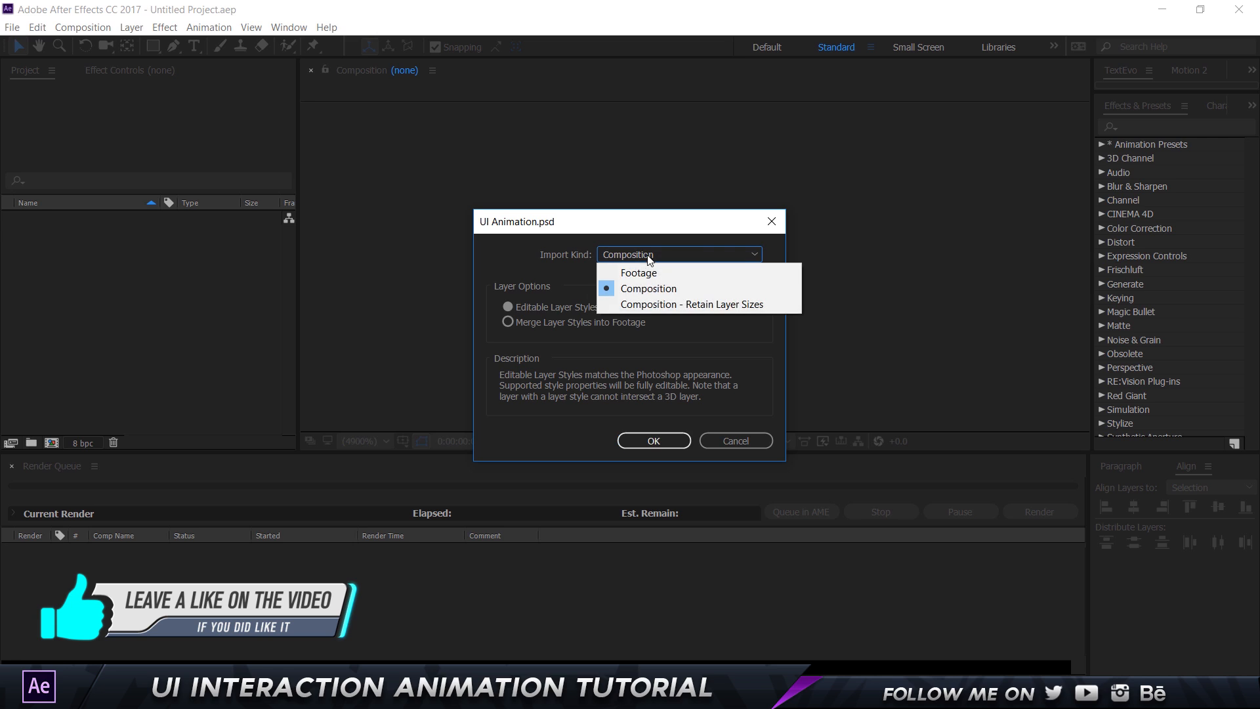
{"action": "left_click", "coordinate": [625, 292]}
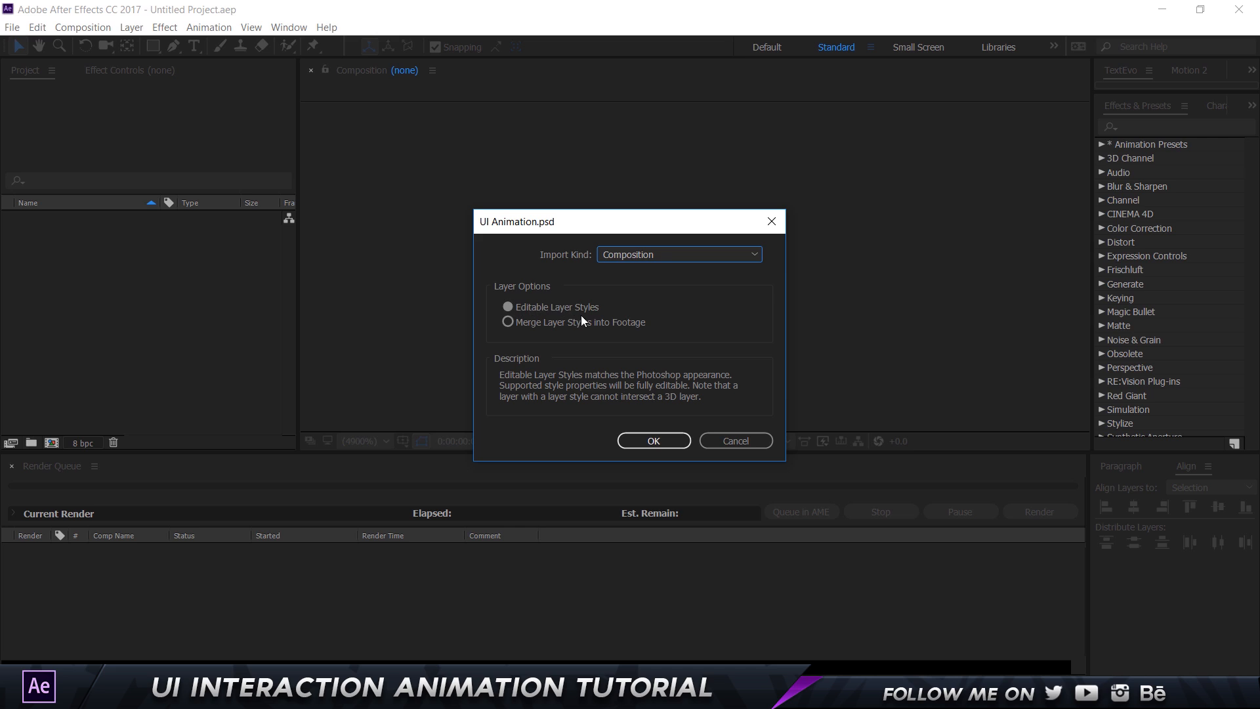
{"action": "left_click", "coordinate": [650, 255]}
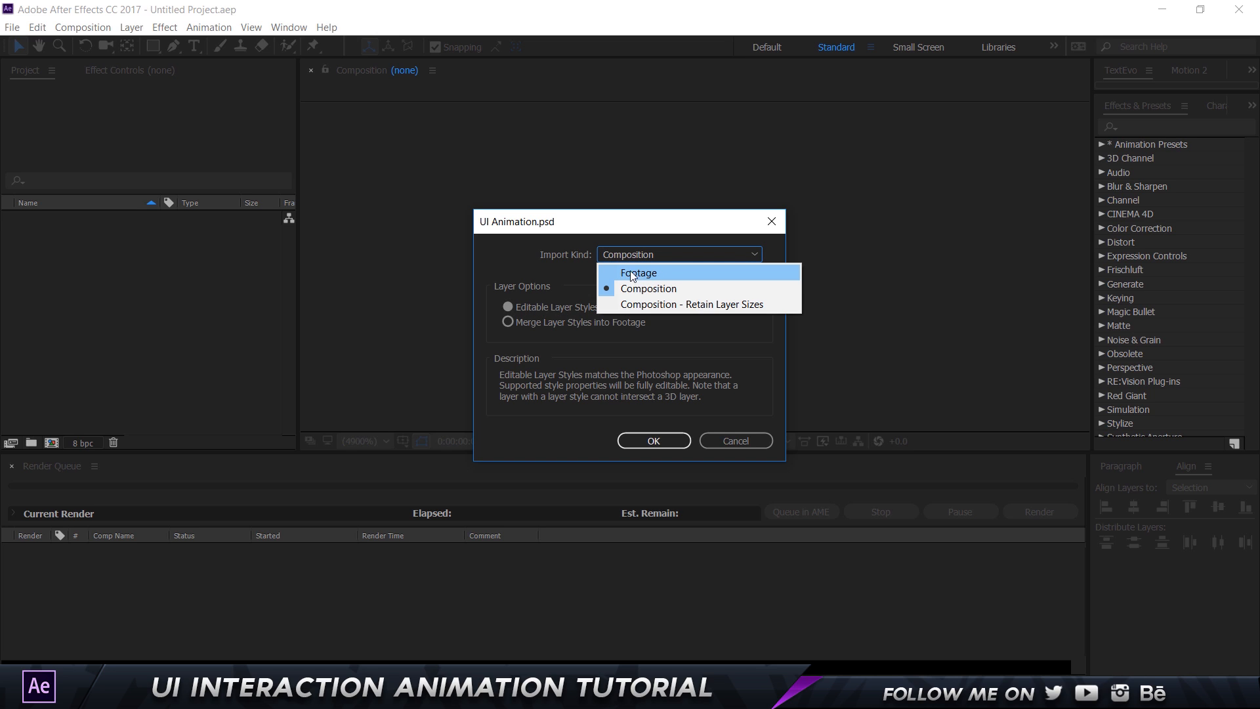
{"action": "left_click", "coordinate": [554, 325]}
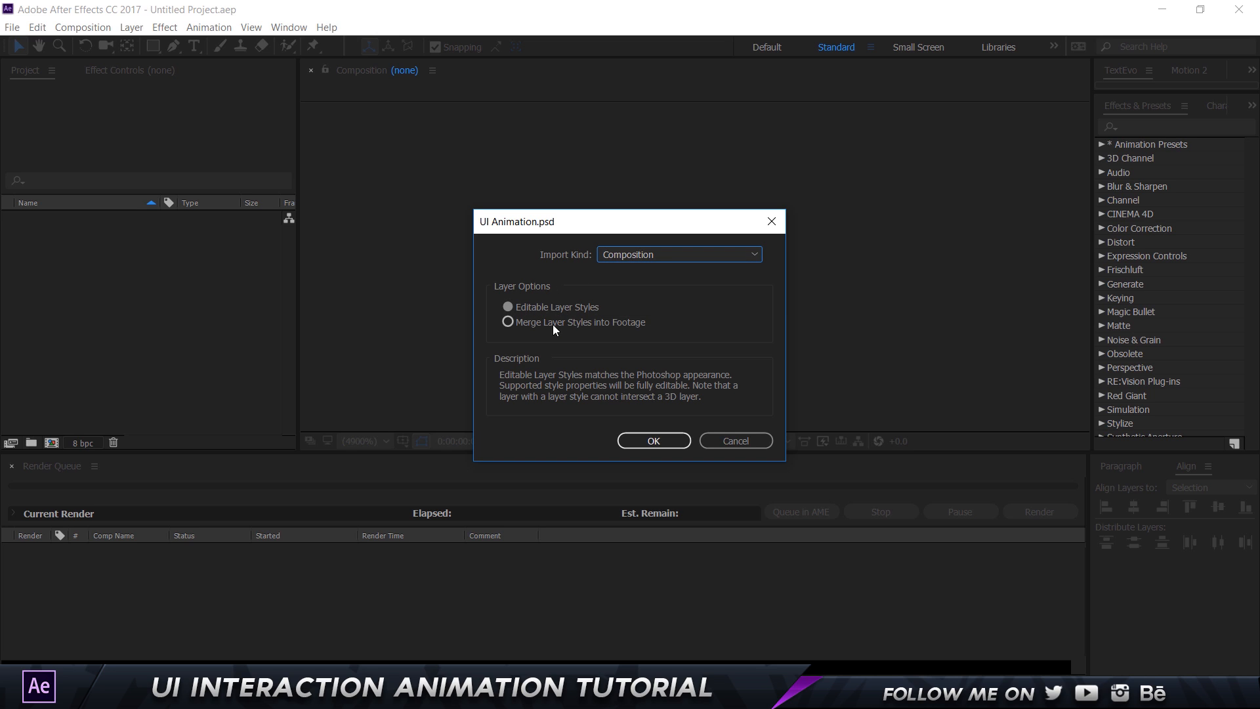
{"action": "left_click", "coordinate": [652, 441]}
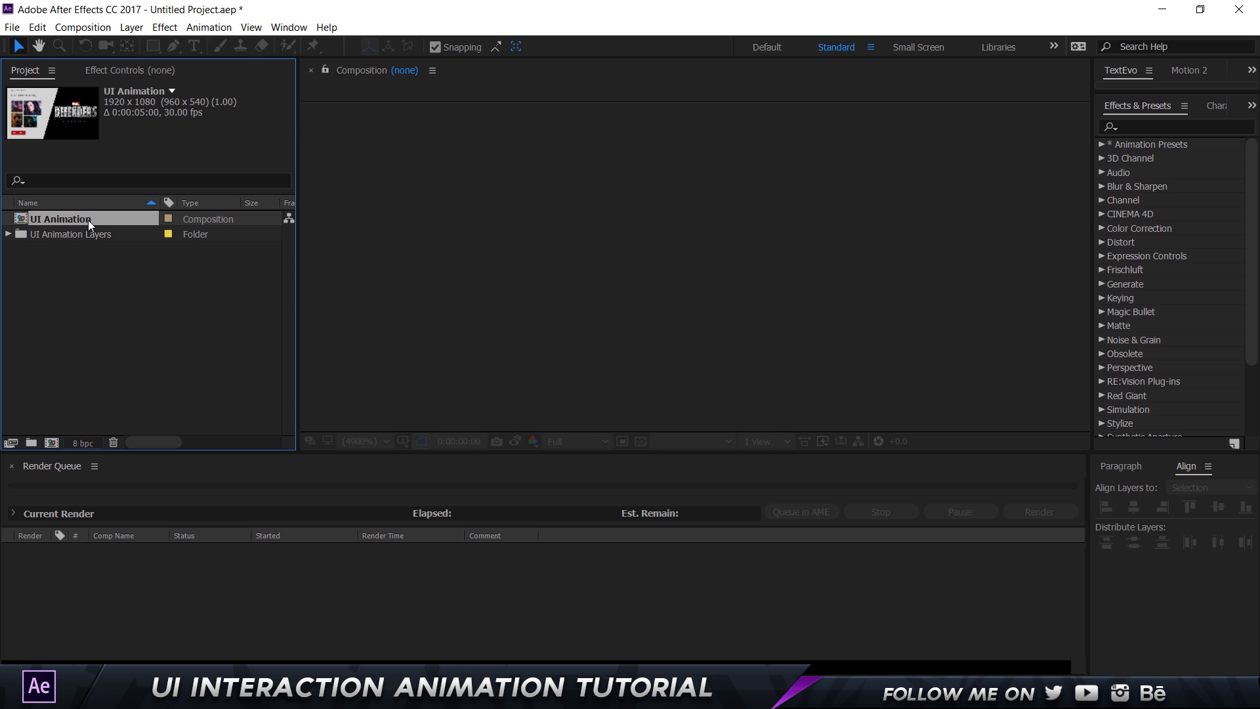
Open the UI Animation composition and inspect the Game of Thrones and The Defenders layers, toggling the Game of Thrones layer's visibility
{"action": "double_click", "coordinate": [65, 218]}
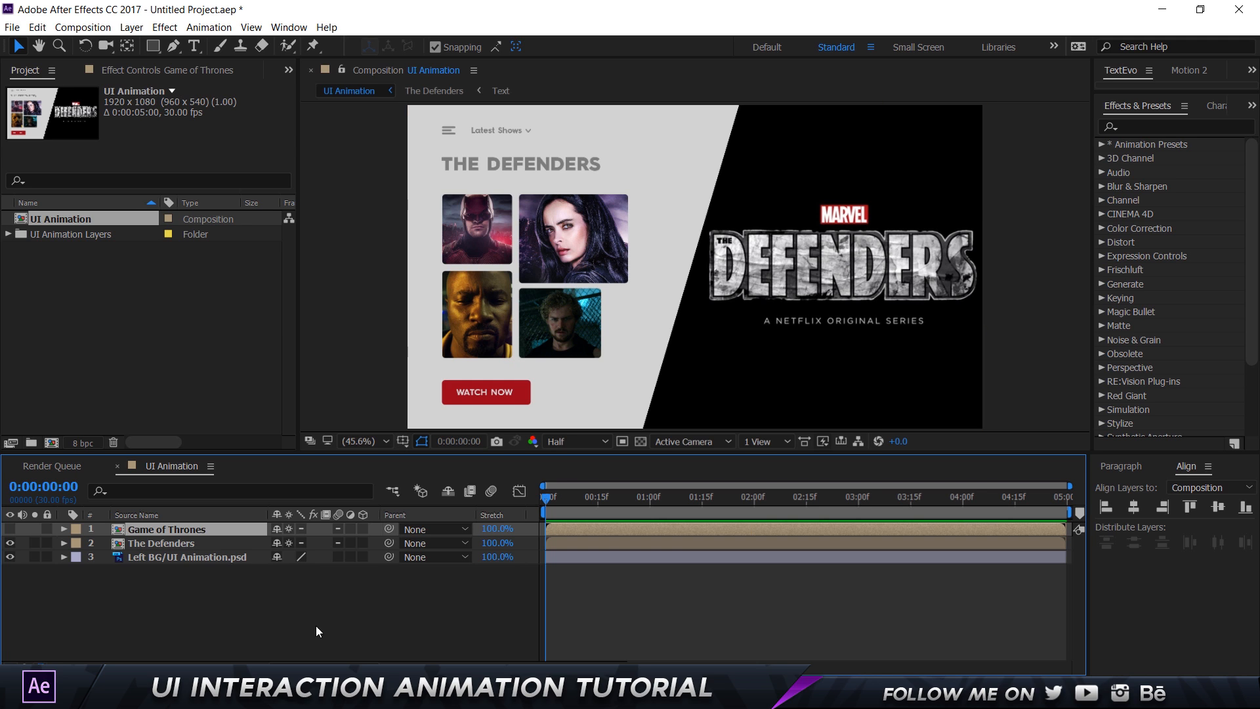
{"action": "left_click", "coordinate": [9, 529]}
{"action": "left_click", "coordinate": [10, 530]}
{"action": "left_click", "coordinate": [152, 542]}
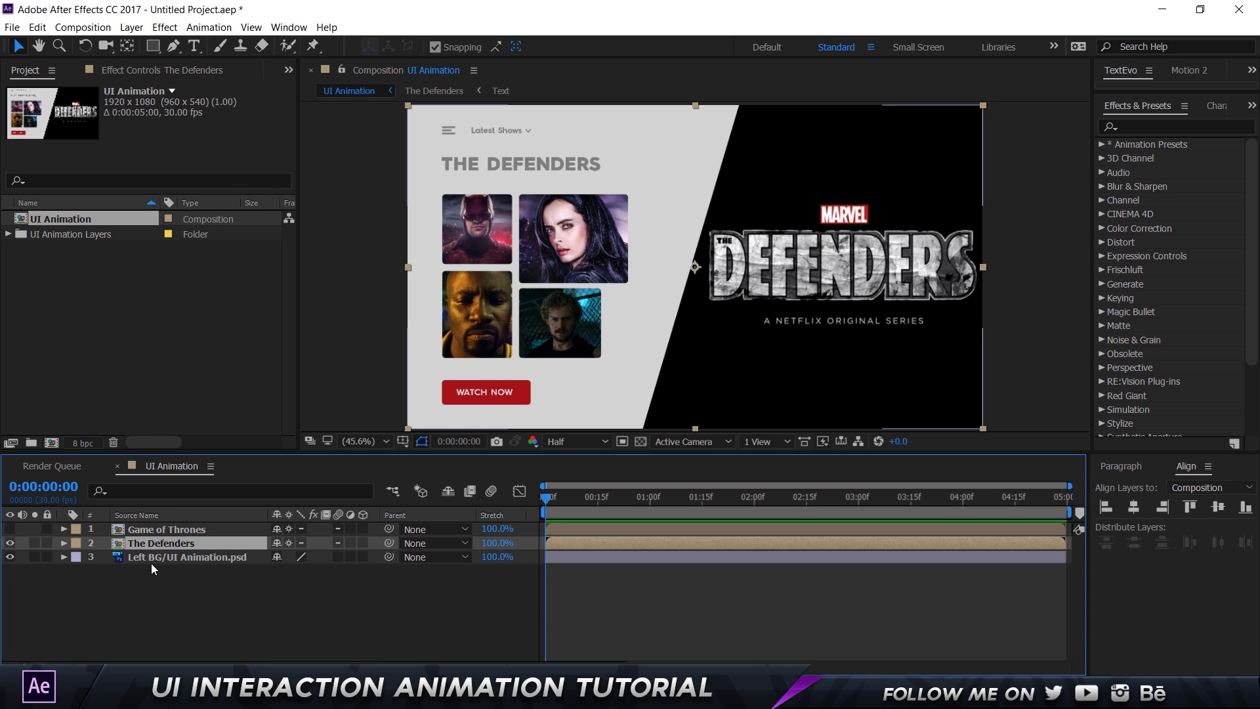
Switch the timeline to layer names, keeping the bottom layer named Left BG, and toggle that layer's visibility to check it
{"action": "left_click", "coordinate": [159, 559]}
{"action": "key", "text": "Return"}
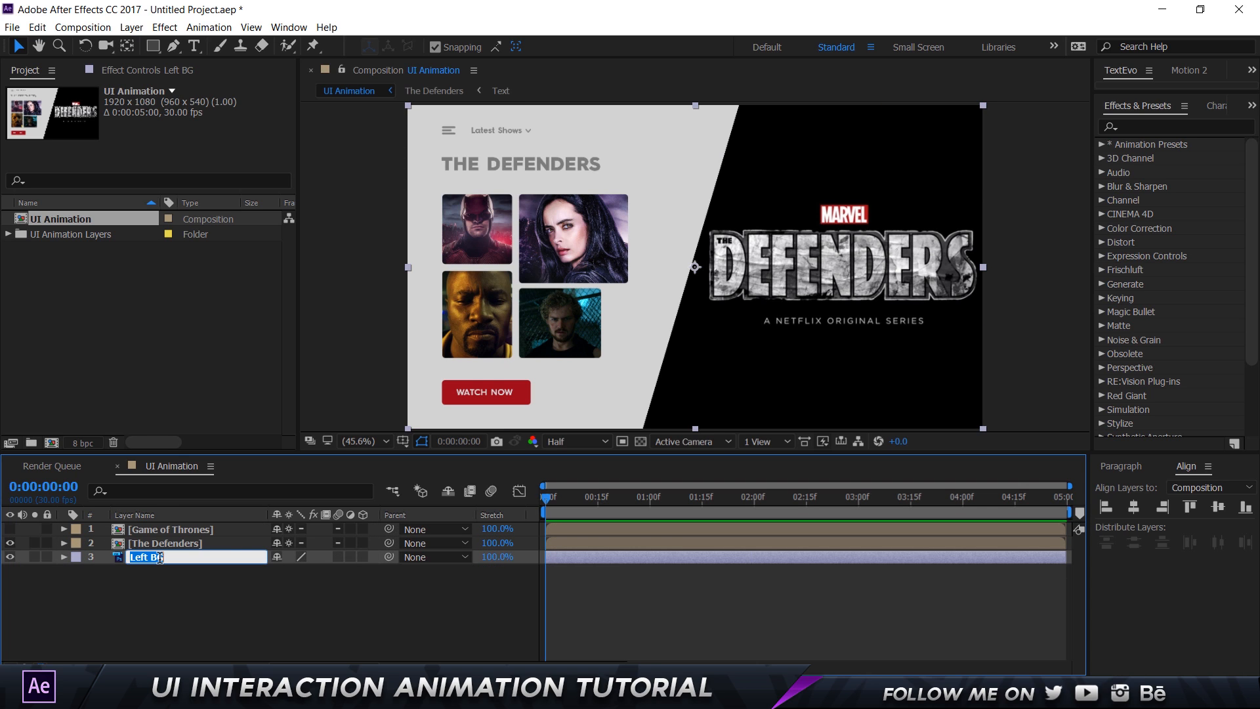
{"action": "key", "text": "Return"}
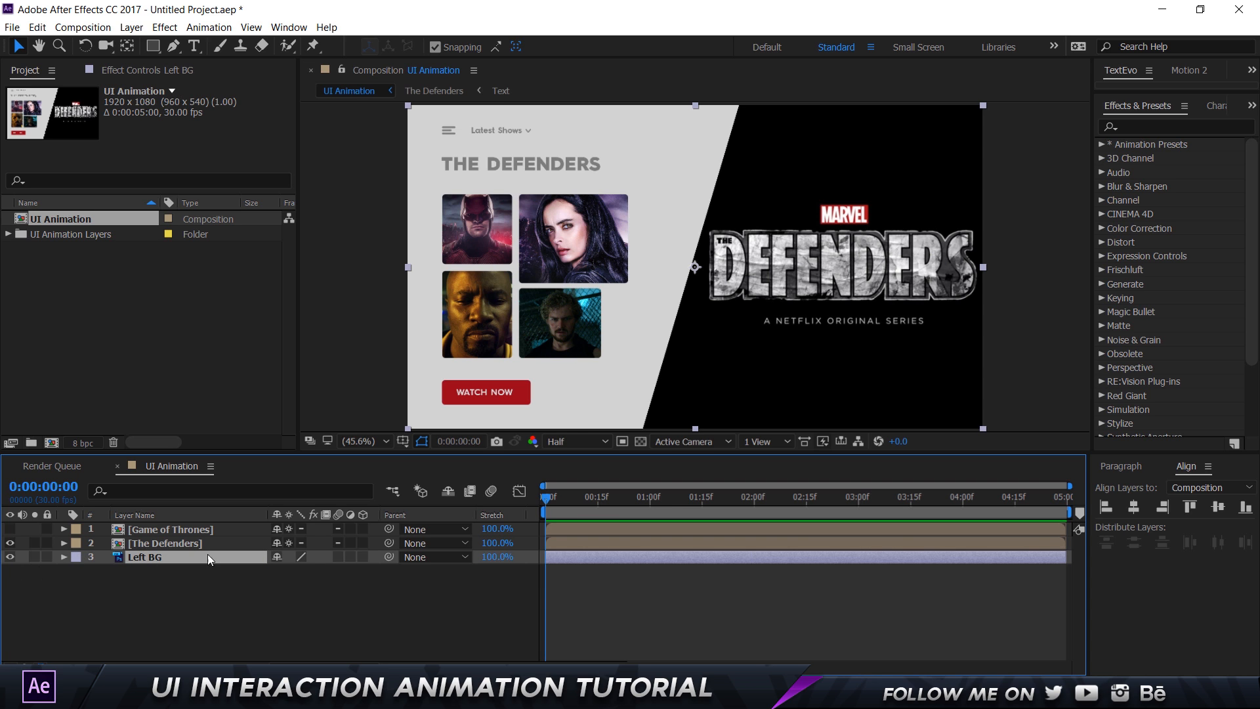
{"action": "left_click", "coordinate": [11, 557]}
{"action": "left_click", "coordinate": [11, 557]}
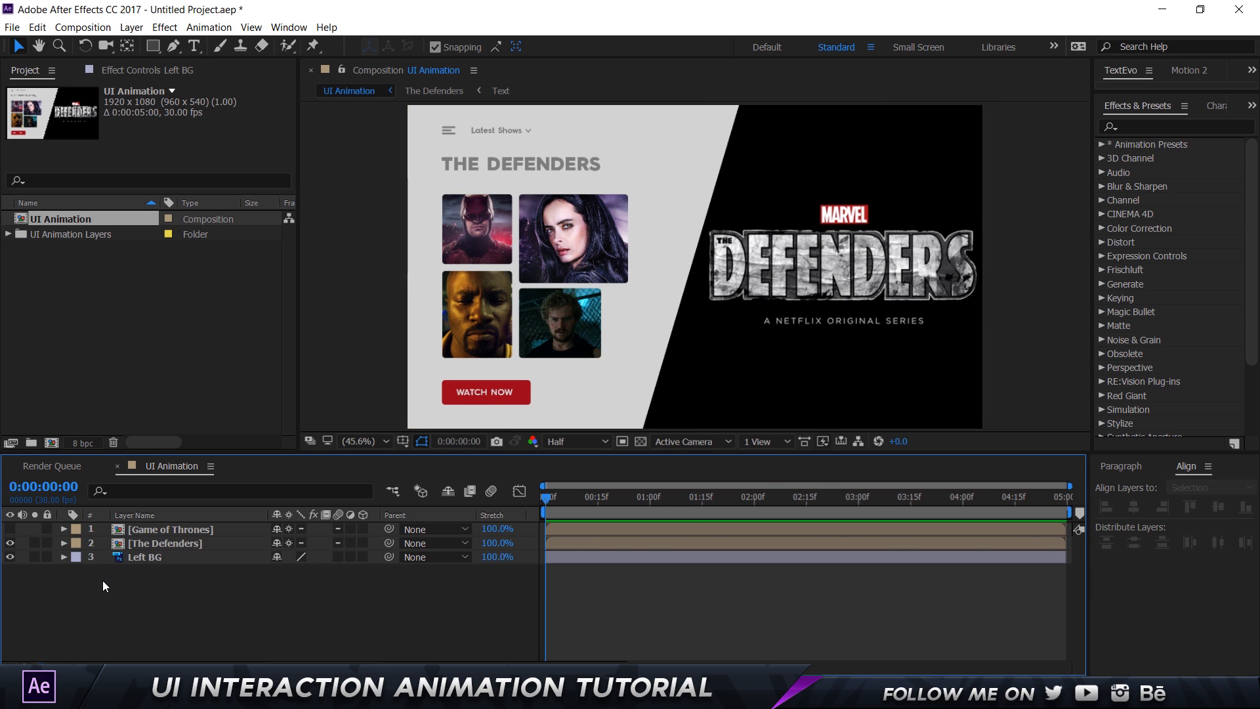
Toggle the visibility of The Defenders and Left BG layers and open The Defenders nested composition
{"action": "left_click", "coordinate": [11, 543]}
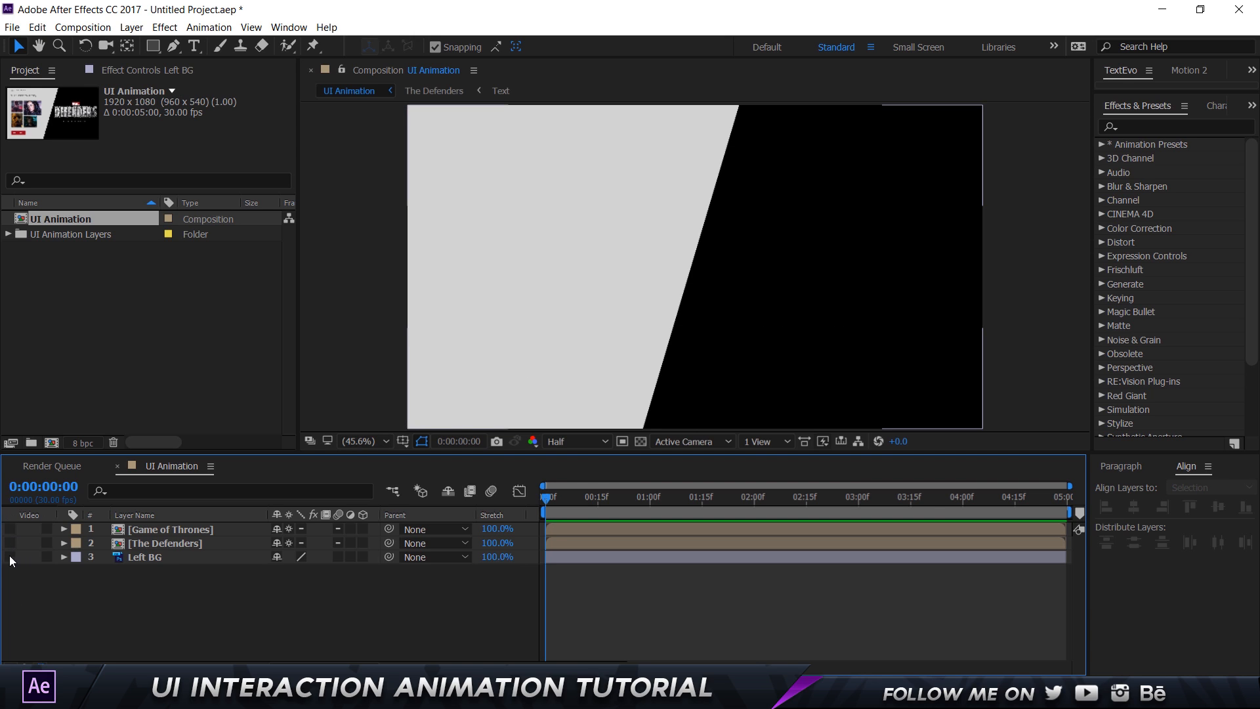
{"action": "left_click", "coordinate": [10, 557]}
{"action": "double_click", "coordinate": [176, 544]}
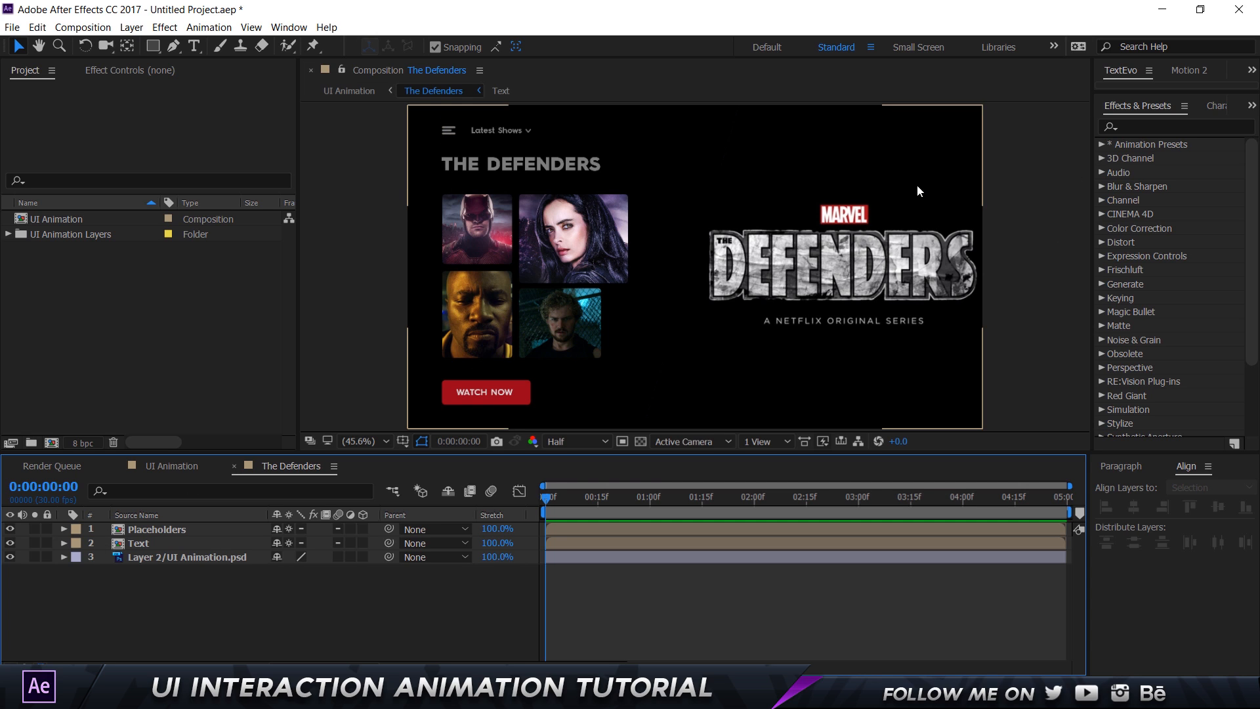
Add a white 1920 x 1080 px solid layer named White Solid 1 to The Defenders composition
{"action": "left_click", "coordinate": [159, 557]}
{"action": "right_click", "coordinate": [164, 582]}
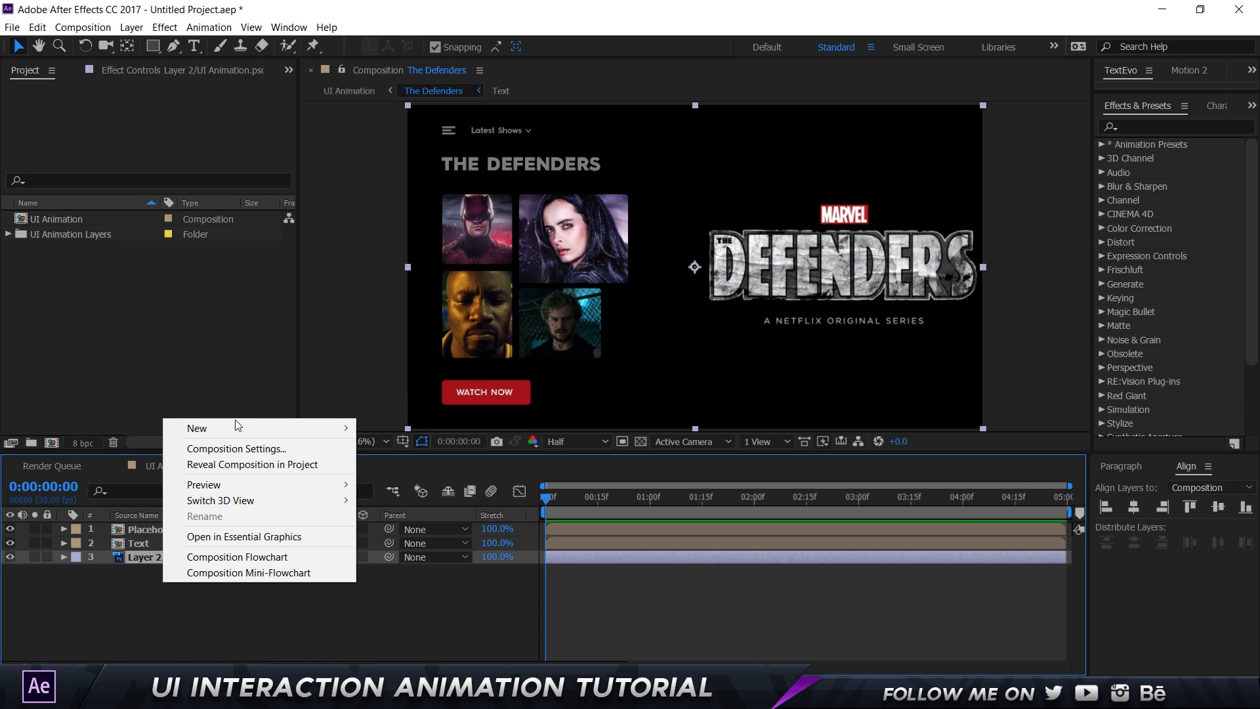
{"action": "mouse_move", "coordinate": [249, 428]}
{"action": "left_click", "coordinate": [423, 463]}
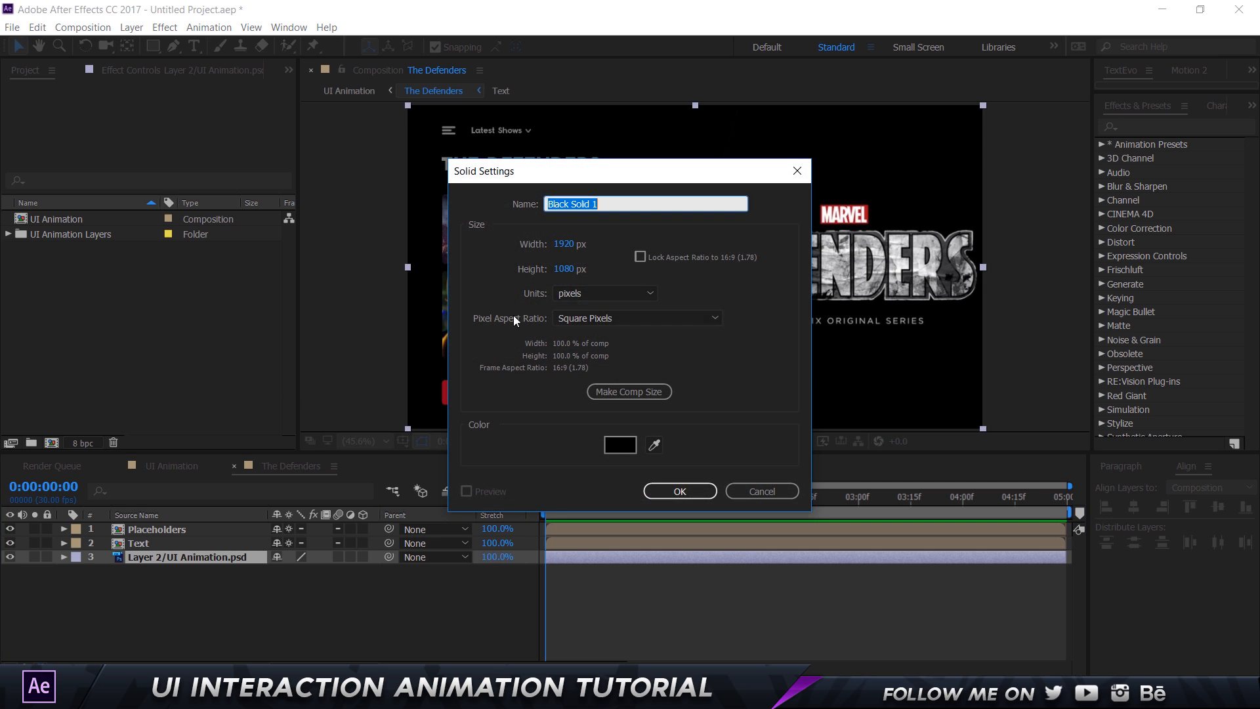
{"action": "left_click", "coordinate": [626, 438]}
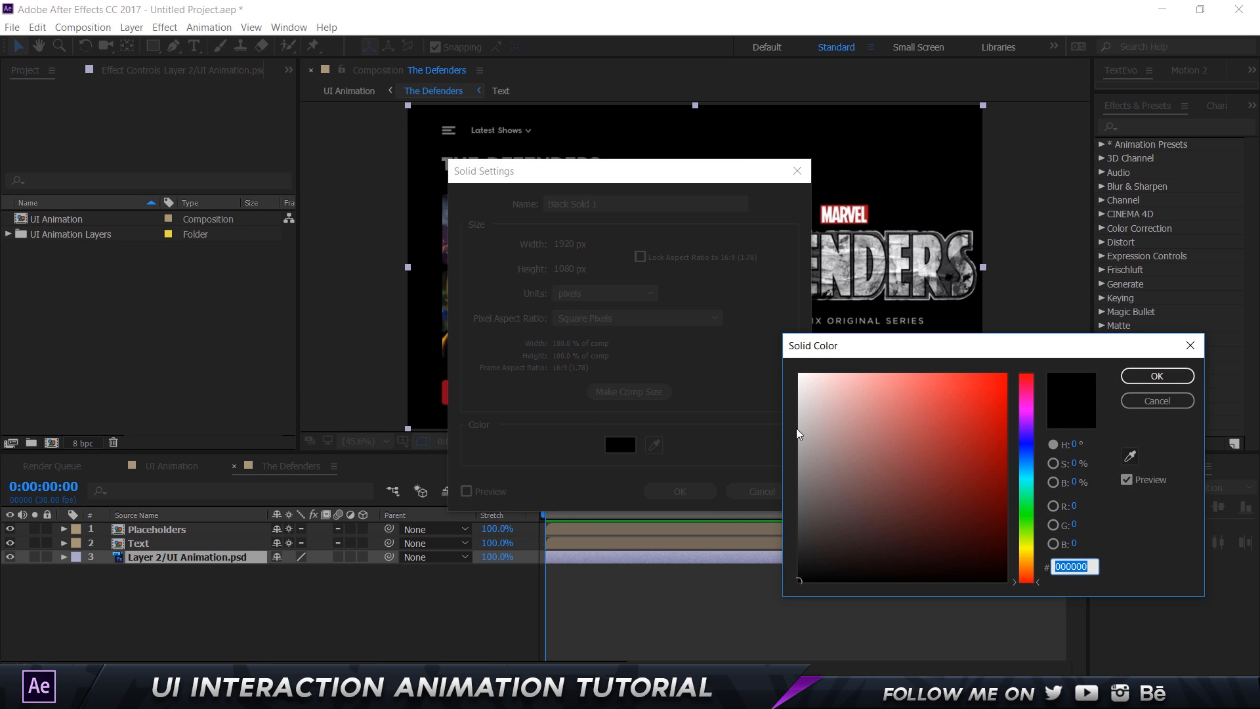
{"action": "left_click_drag", "start_coordinate": [832, 385], "coordinate": [760, 364]}
{"action": "left_click", "coordinate": [1158, 381]}
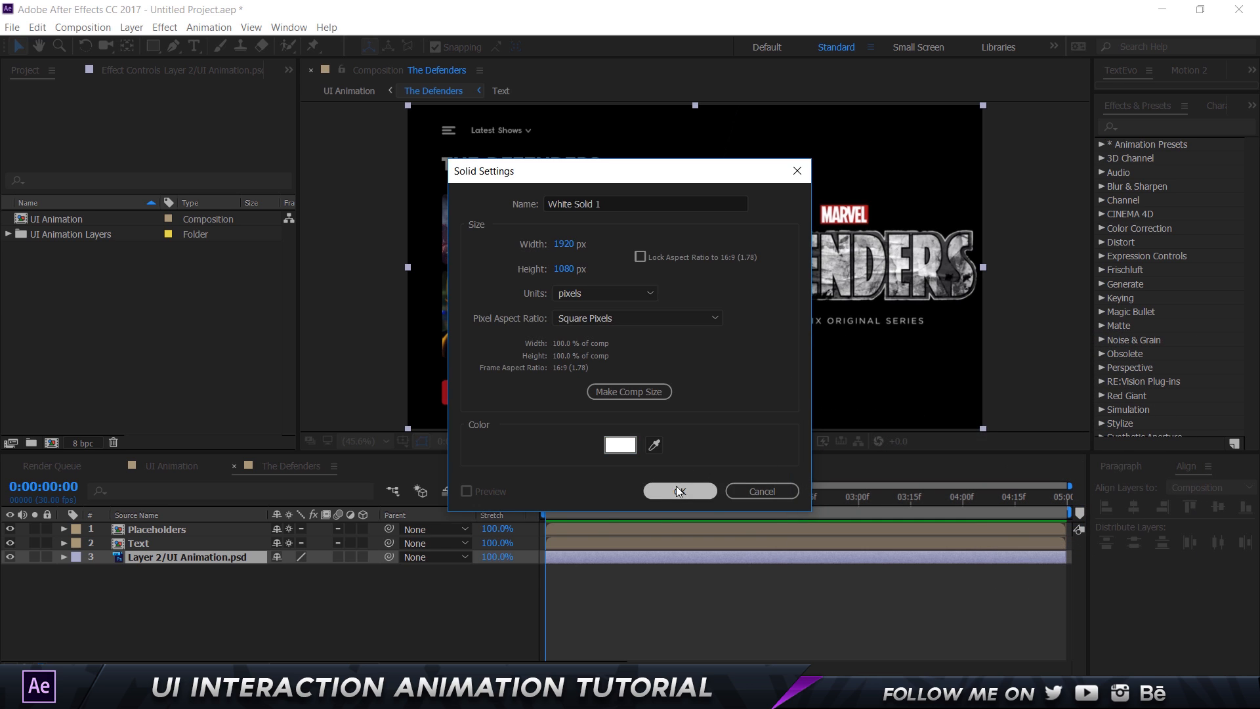
{"action": "left_click", "coordinate": [677, 489]}
Move the white solid to the bottom of the layer stack, beneath the Layer 2 picture, and leave it deselected
{"action": "left_click_drag", "start_coordinate": [172, 544], "coordinate": [175, 606]}
{"action": "left_click", "coordinate": [175, 606]}
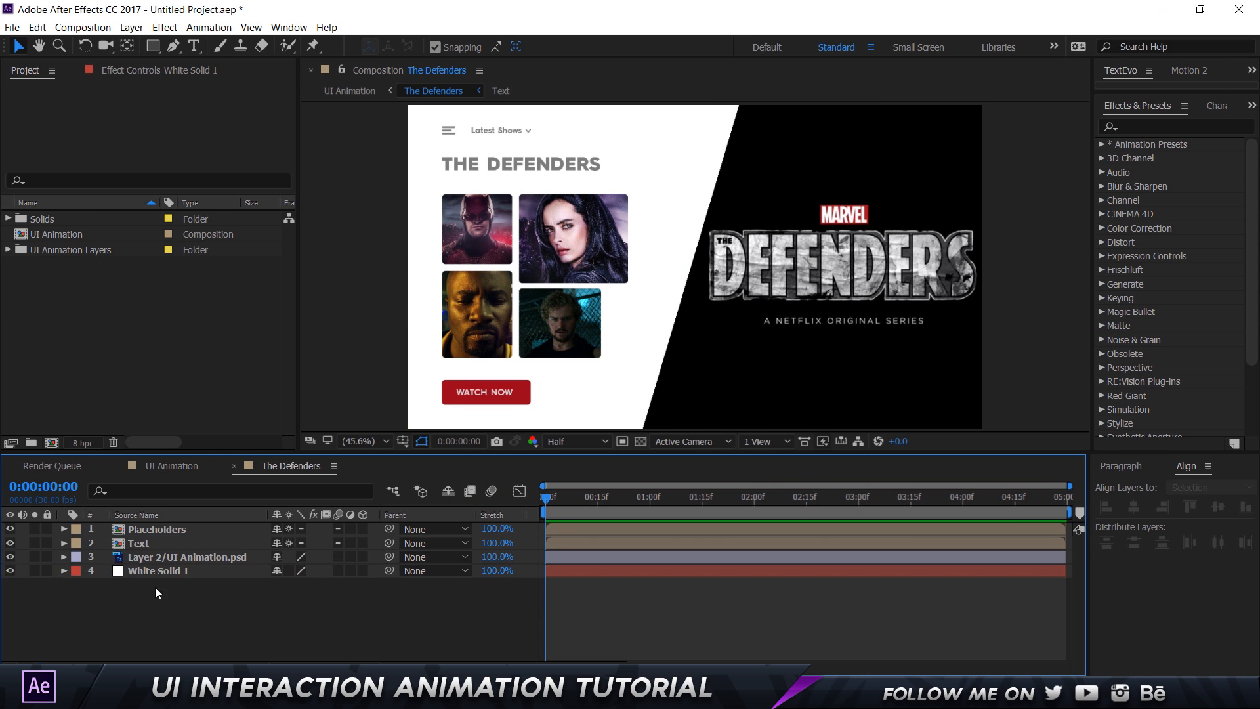
{"action": "left_click", "coordinate": [156, 565]}
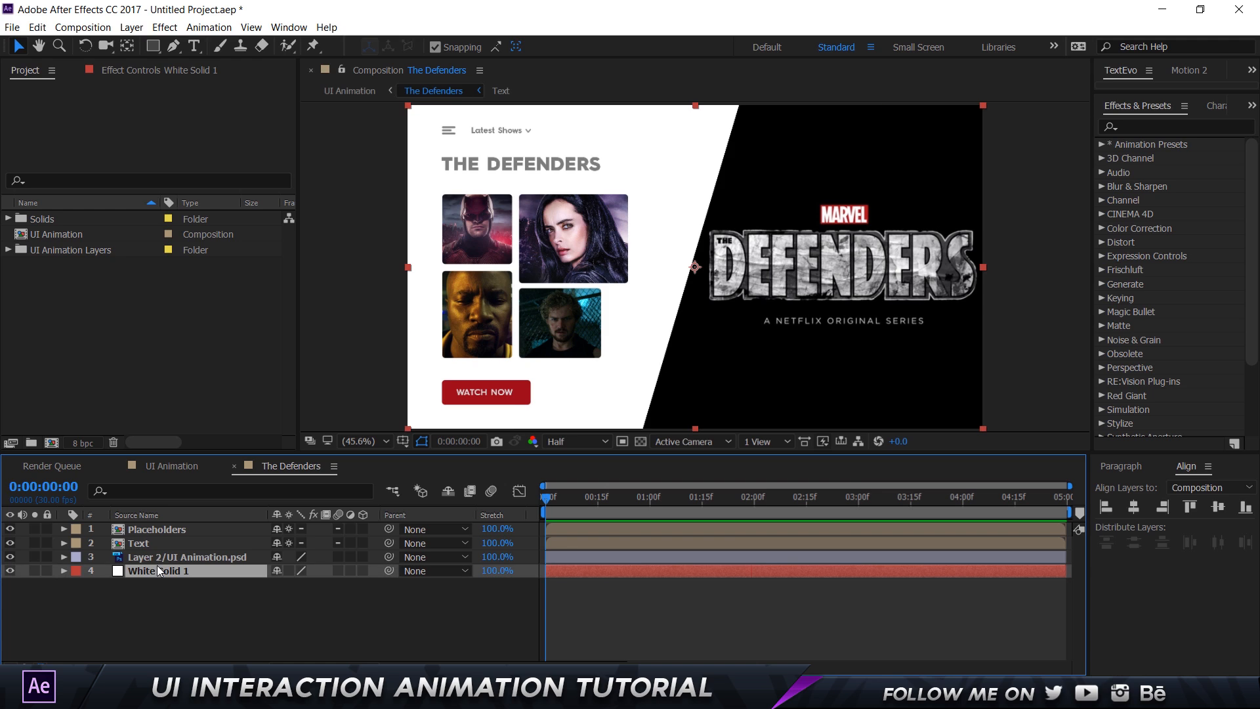
{"action": "left_click", "coordinate": [290, 614]}
Hide the Placeholders and Text layers so the picture layer can be examined against the white solid
{"action": "left_click_drag", "start_coordinate": [10, 529], "coordinate": [10, 544]}
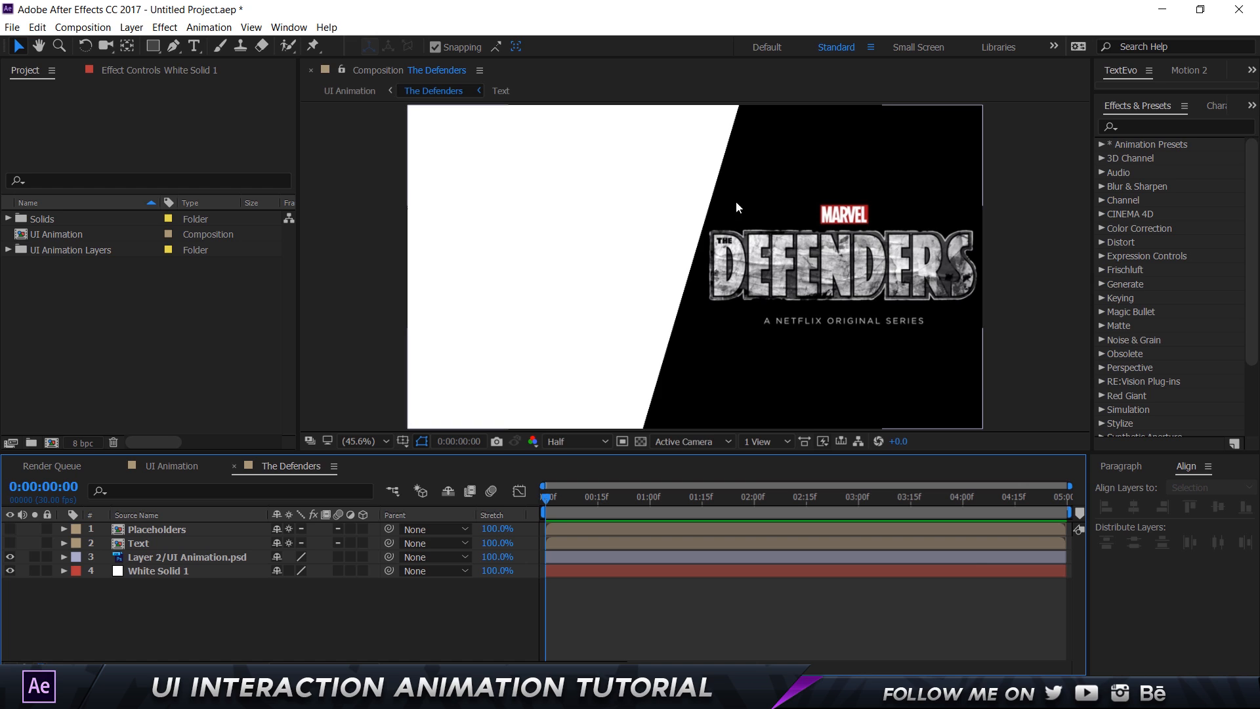
{"action": "scroll", "coordinate": [789, 202], "scroll_direction": "down", "scroll_amount": 2}
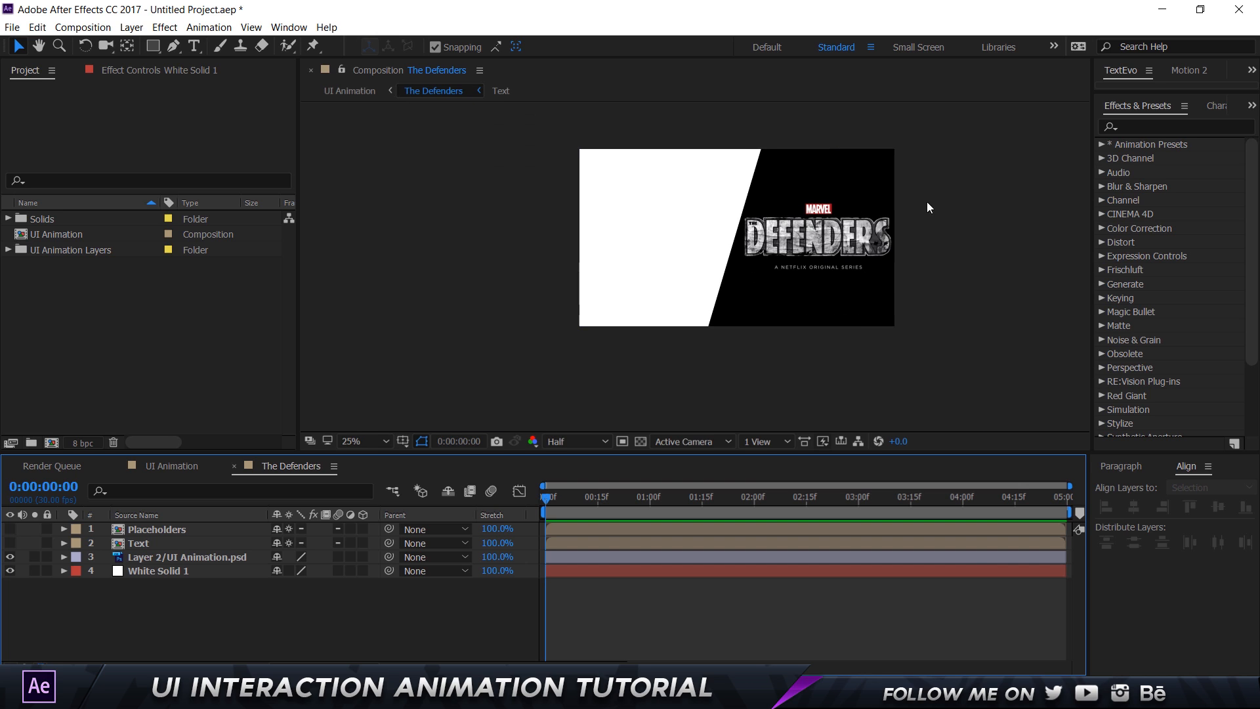
{"action": "left_click_drag", "start_coordinate": [927, 202], "coordinate": [736, 241]}
{"action": "scroll", "coordinate": [722, 292], "scroll_direction": "up", "scroll_amount": 1}
{"action": "key", "text": "v"}
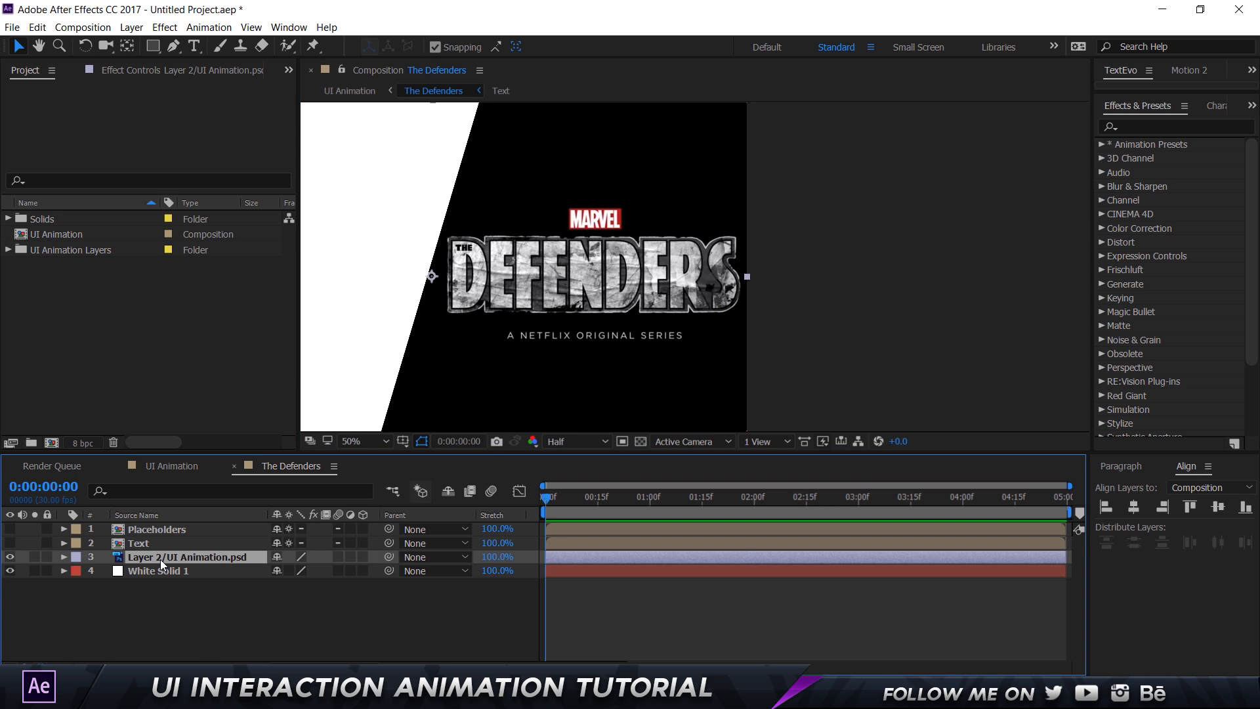
Rename the Layer 2/UI Animation.psd layer as Picture
{"action": "key", "text": "Return"}
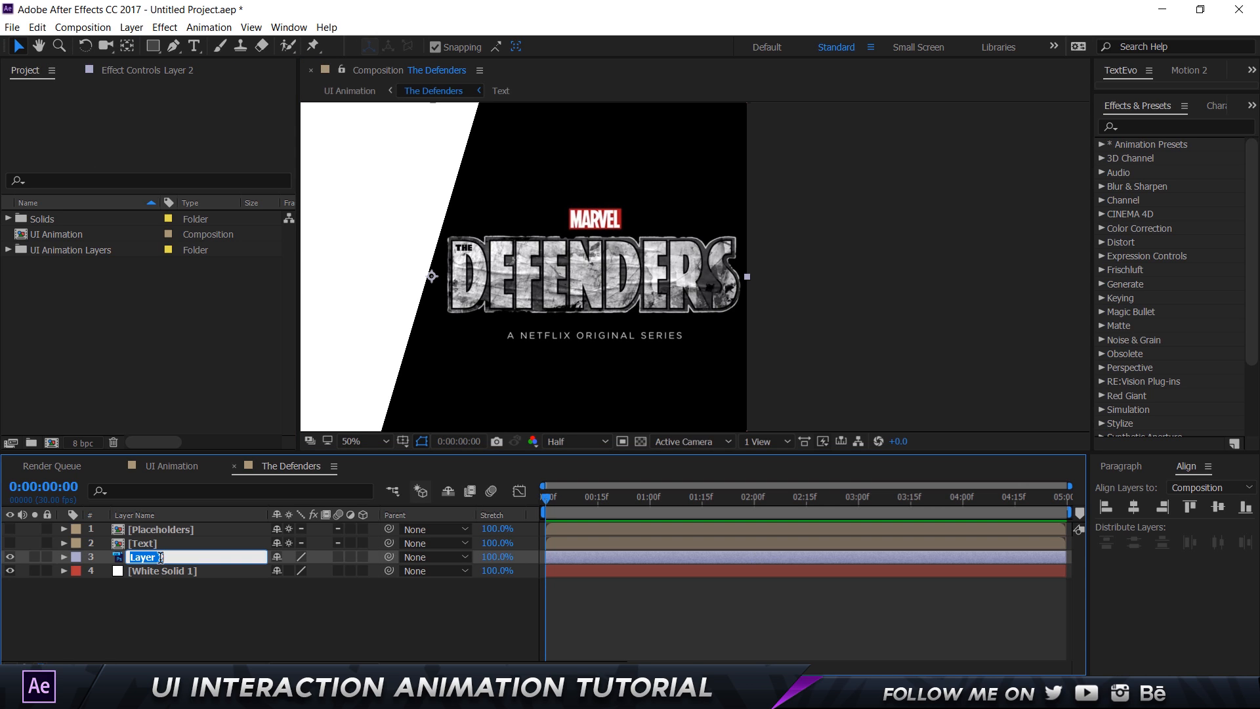
{"action": "type", "text": "Picture"}
{"action": "key", "text": "Return"}
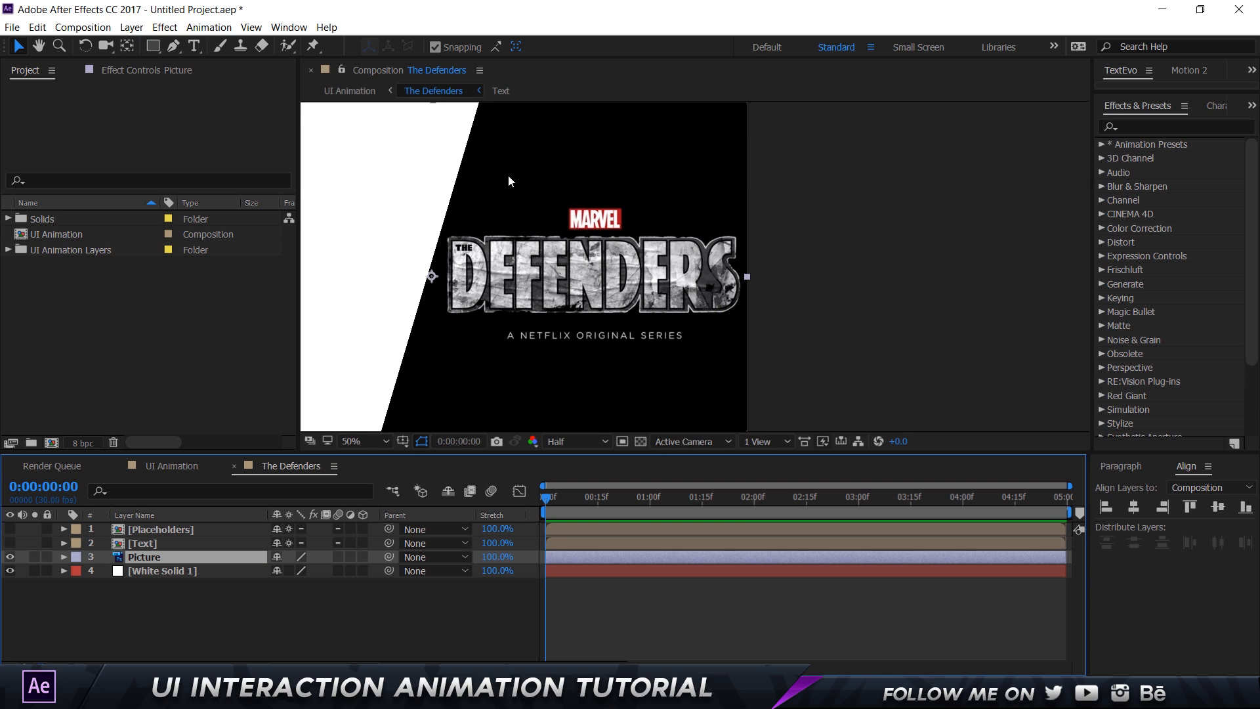
Reveal the Picture layer's Position property and set a Position keyframe of 960, 540 at 0:00:00:00
{"action": "scroll", "coordinate": [525, 191], "scroll_direction": "down", "scroll_amount": 2}
{"action": "key", "text": "h"}
{"action": "left_click_drag", "start_coordinate": [554, 220], "coordinate": [599, 259]}
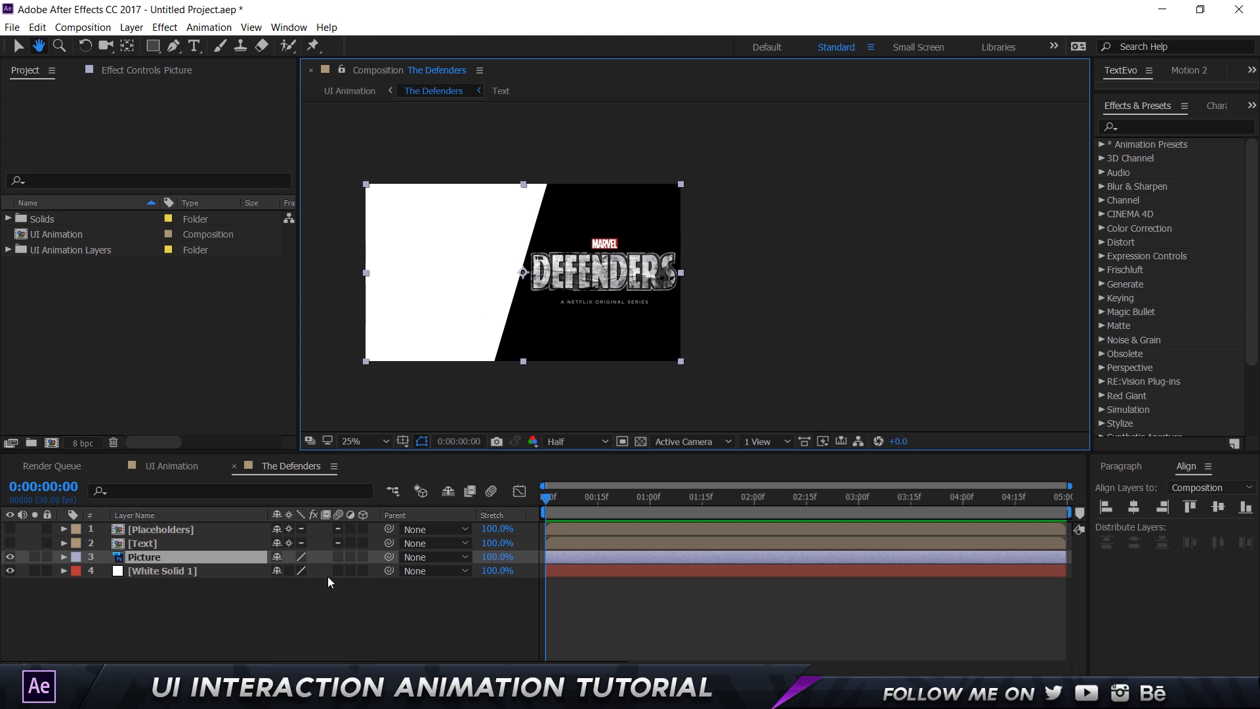
{"action": "key", "text": "v"}
{"action": "key", "text": "p"}
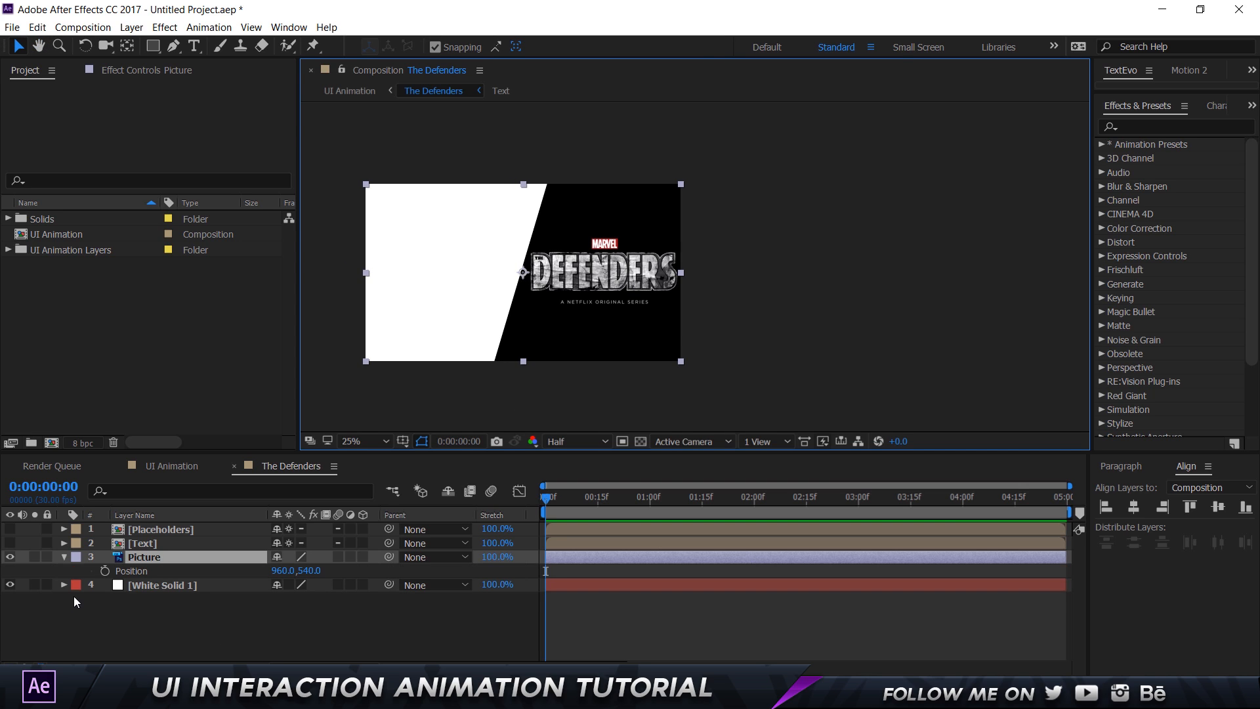
{"action": "left_click", "coordinate": [105, 571]}
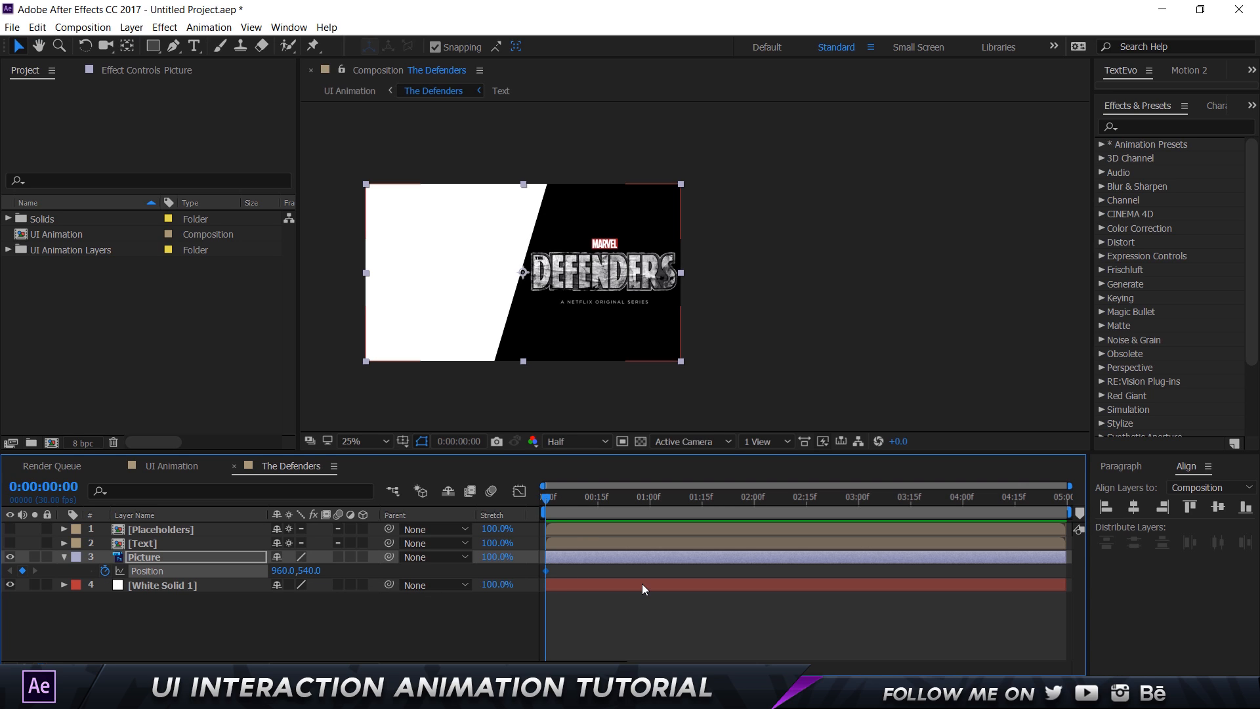
Move the Picture layer's Position keyframe from the start of the timeline to 0:00:00:10
{"action": "key", "text": "Page_Down"}
{"action": "key", "text": "Page_Down"}
{"action": "key", "text": "Page_Down"}
{"action": "key", "text": "Page_Down"}
{"action": "key", "text": "Page_Down"}
{"action": "key", "text": "F2"}
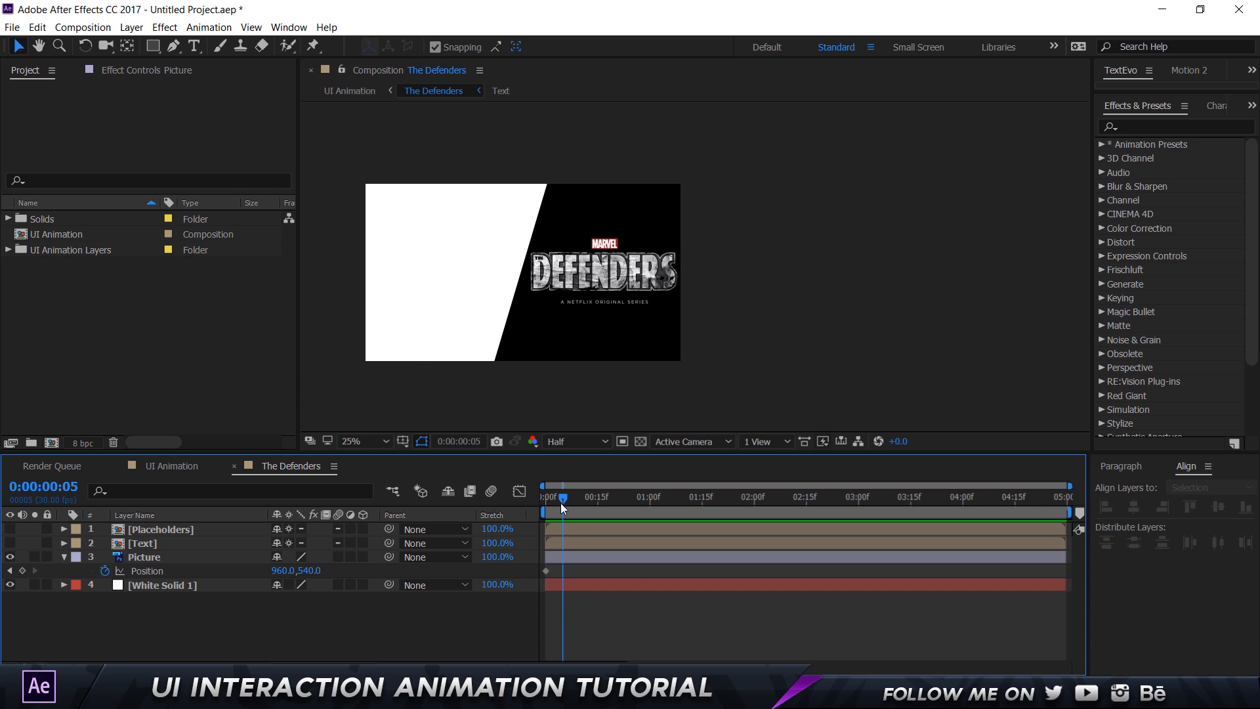
{"action": "left_click", "coordinate": [545, 570]}
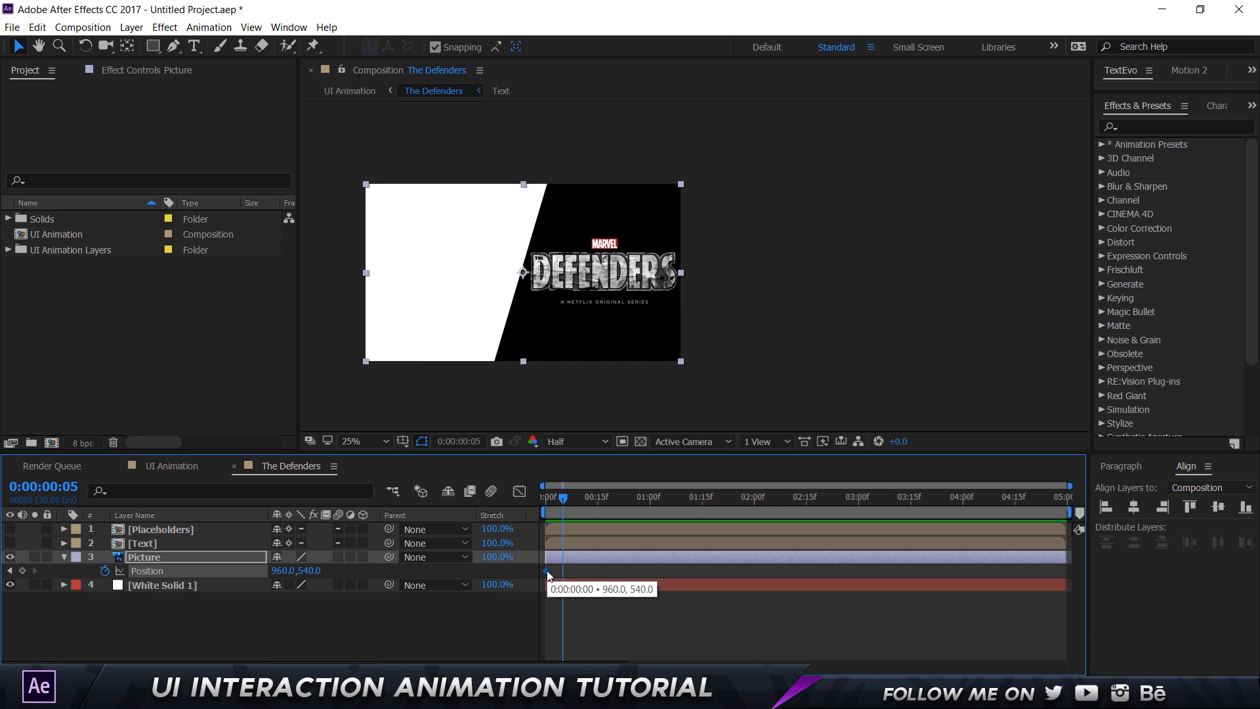
{"action": "left_click_drag", "start_coordinate": [558, 668], "coordinate": [570, 668]}
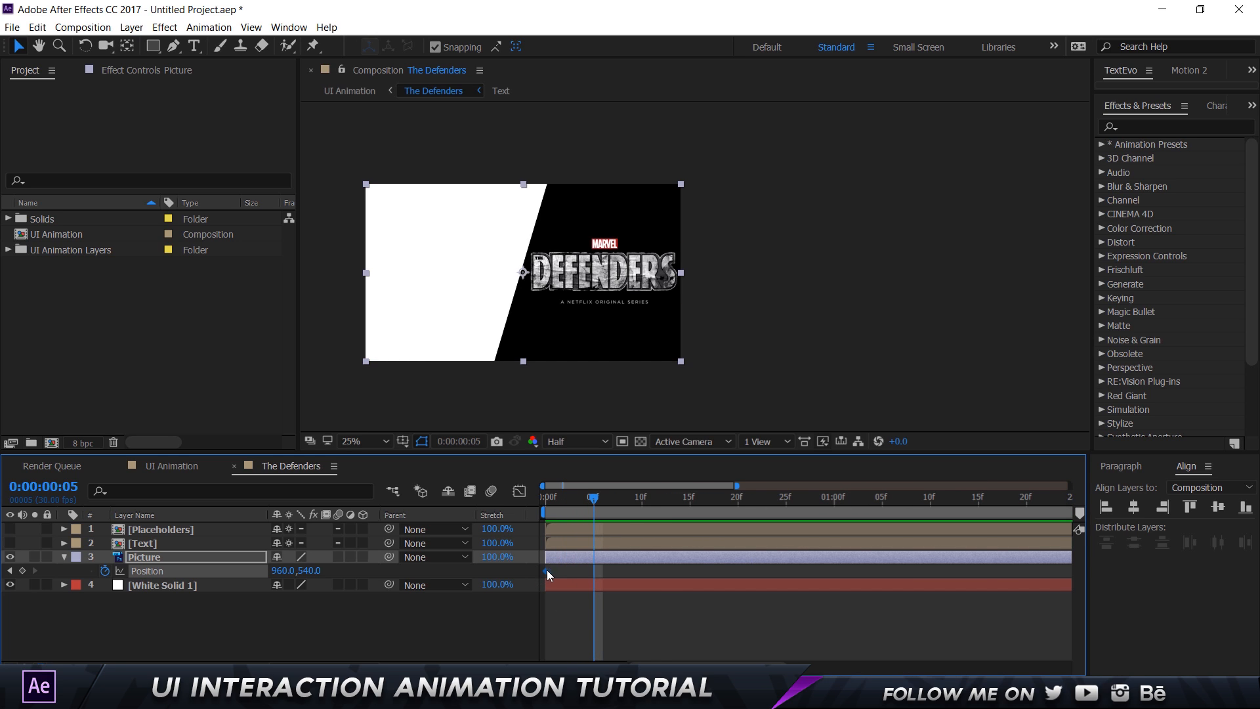
{"action": "left_click_drag", "start_coordinate": [546, 569], "coordinate": [592, 573]}
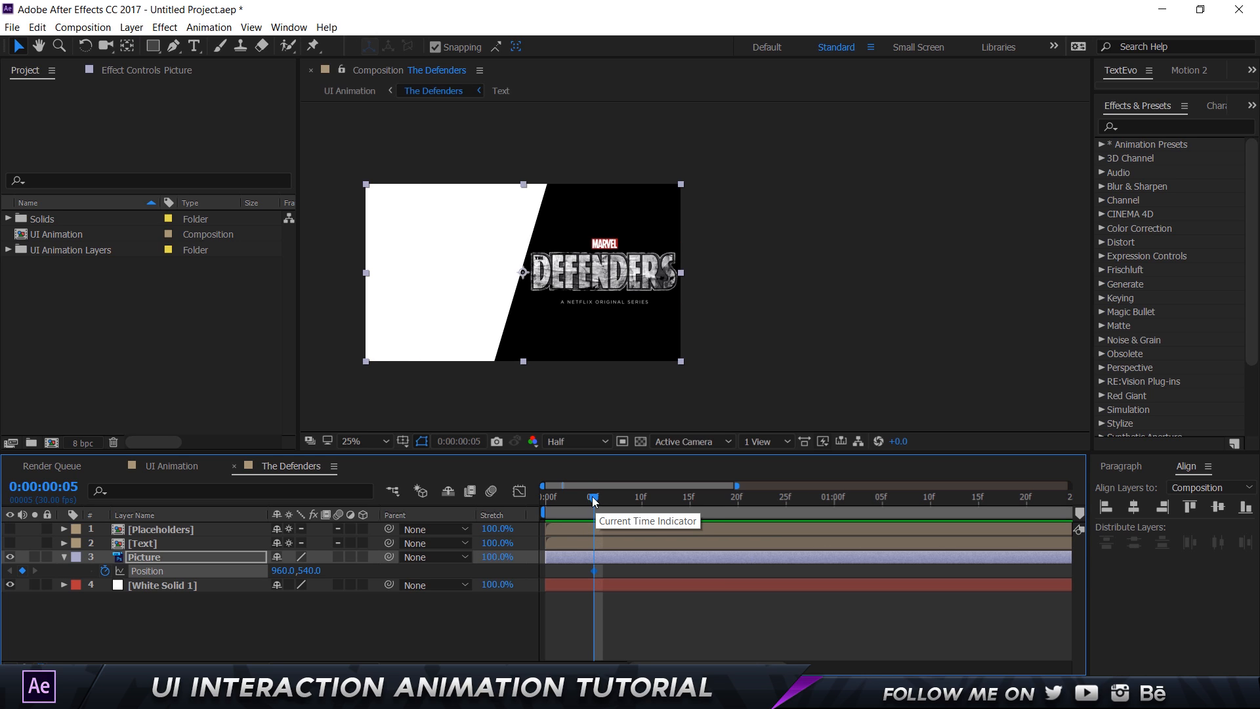
{"action": "left_click_drag", "start_coordinate": [593, 500], "coordinate": [532, 499]}
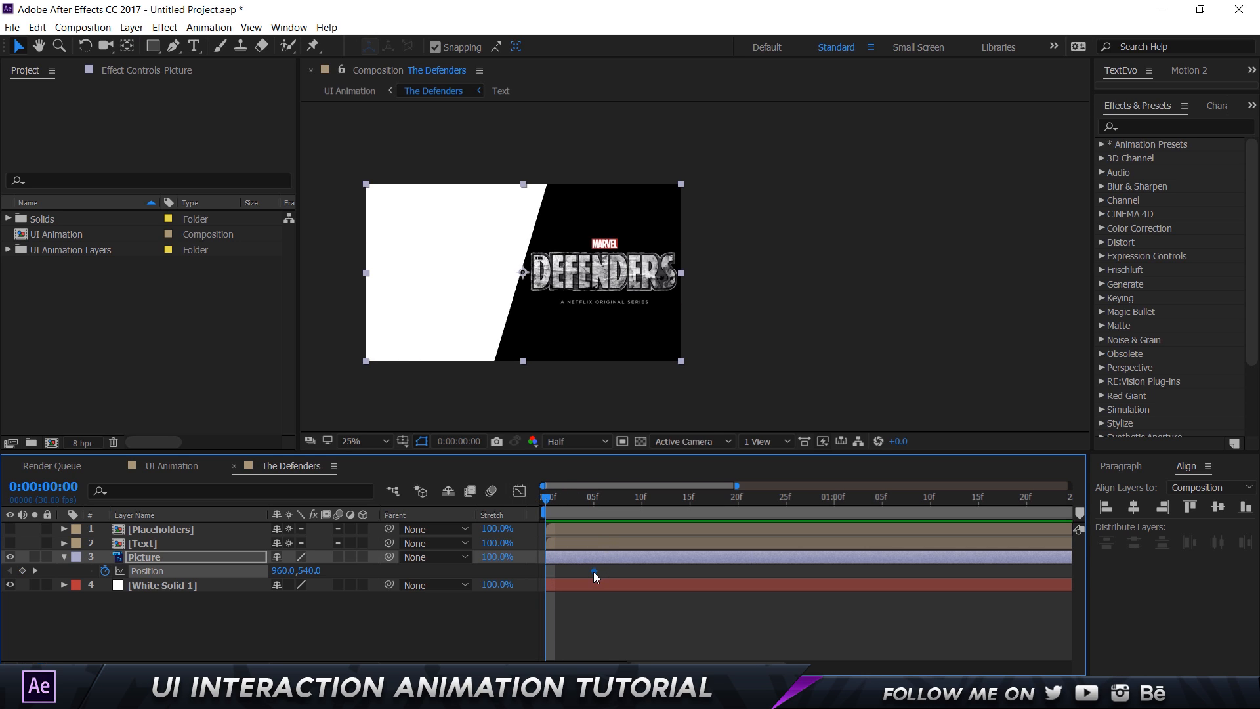
{"action": "left_click_drag", "start_coordinate": [635, 574], "coordinate": [643, 572]}
{"action": "left_click", "coordinate": [641, 499]}
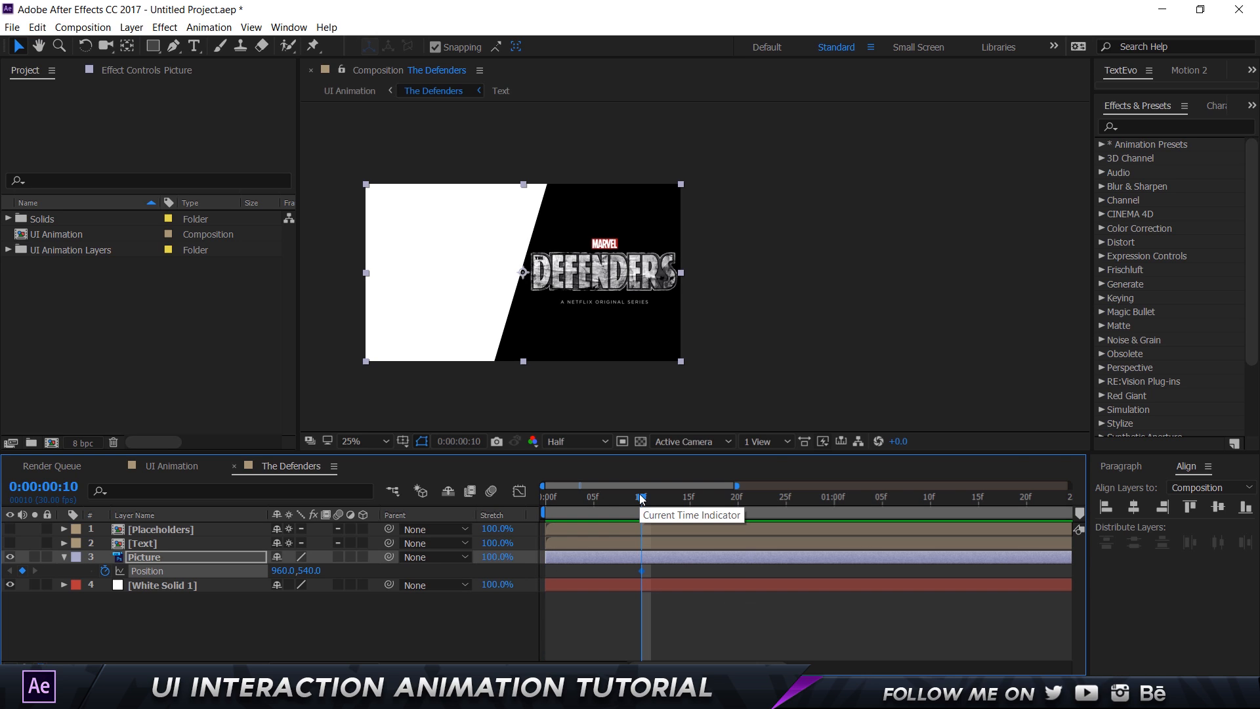
At 0:00:00:00, shift the Picture layer horizontally to Position 1444, 540 and preview the slide-in
{"action": "left_click_drag", "start_coordinate": [643, 504], "coordinate": [475, 498]}
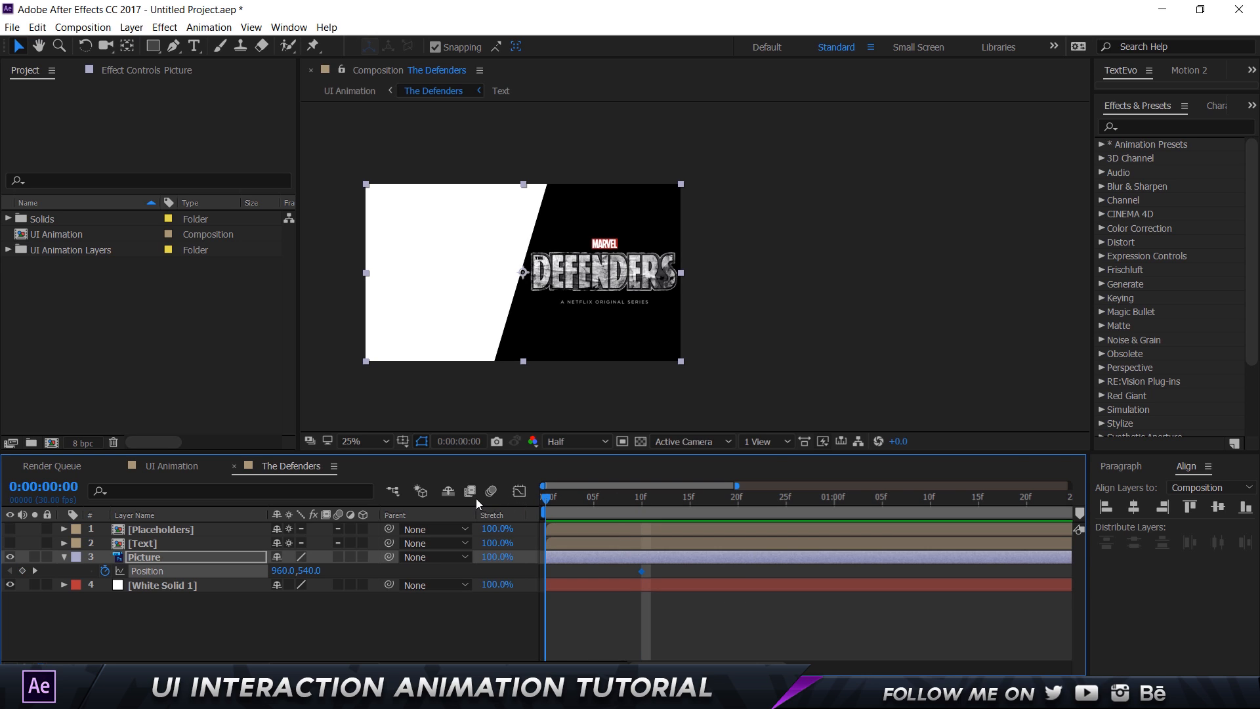
{"action": "left_click", "coordinate": [537, 325]}
{"action": "left_click_drag", "start_coordinate": [537, 325], "coordinate": [616, 333]}
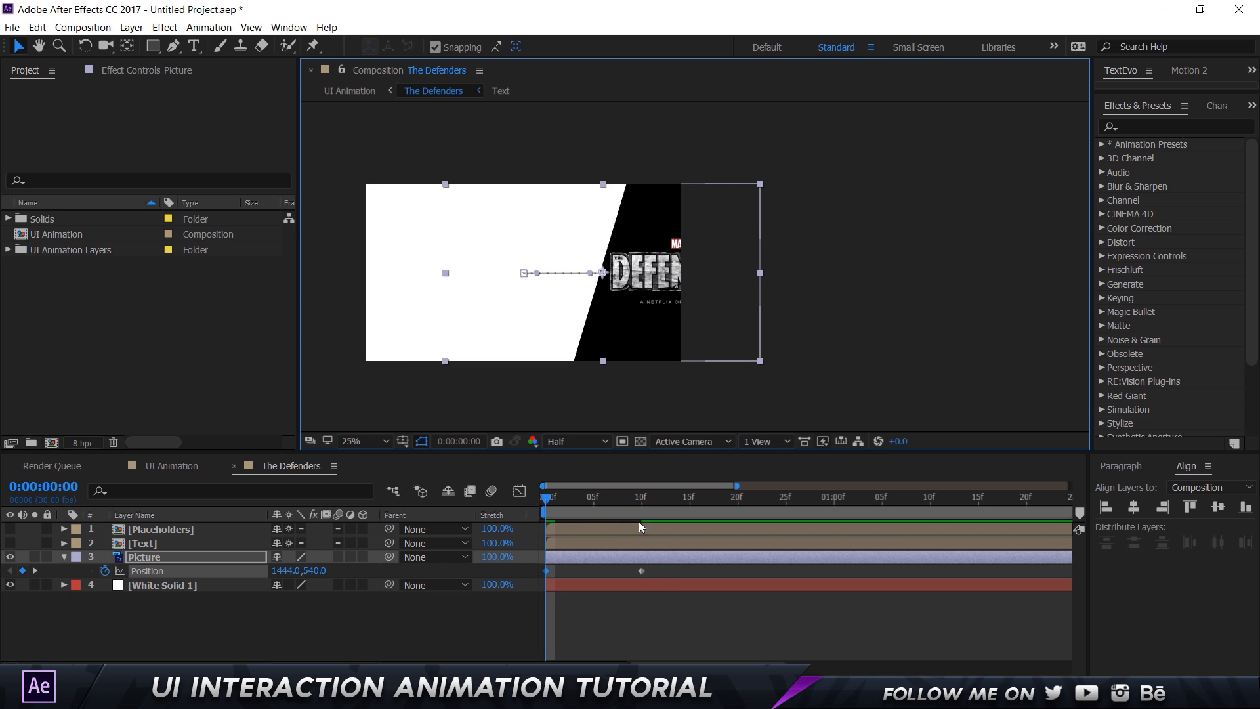
{"action": "left_click", "coordinate": [609, 640]}
{"action": "key", "text": "space"}
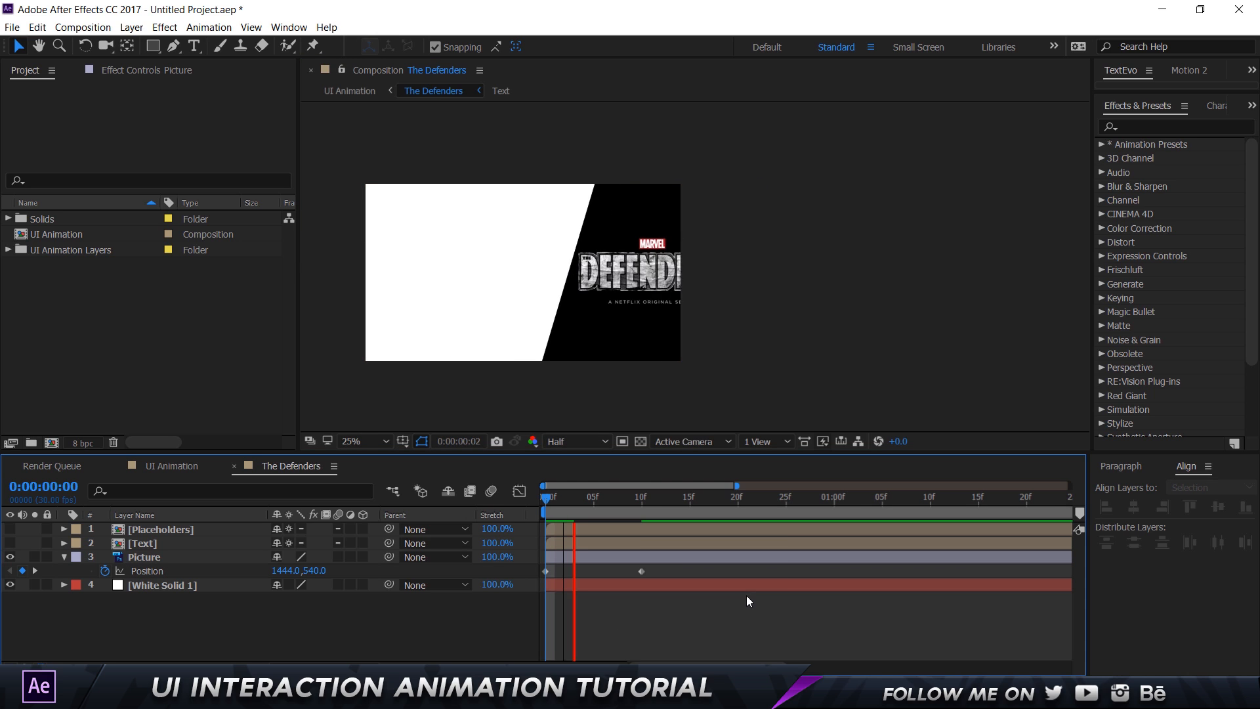
{"action": "key", "text": "space"}
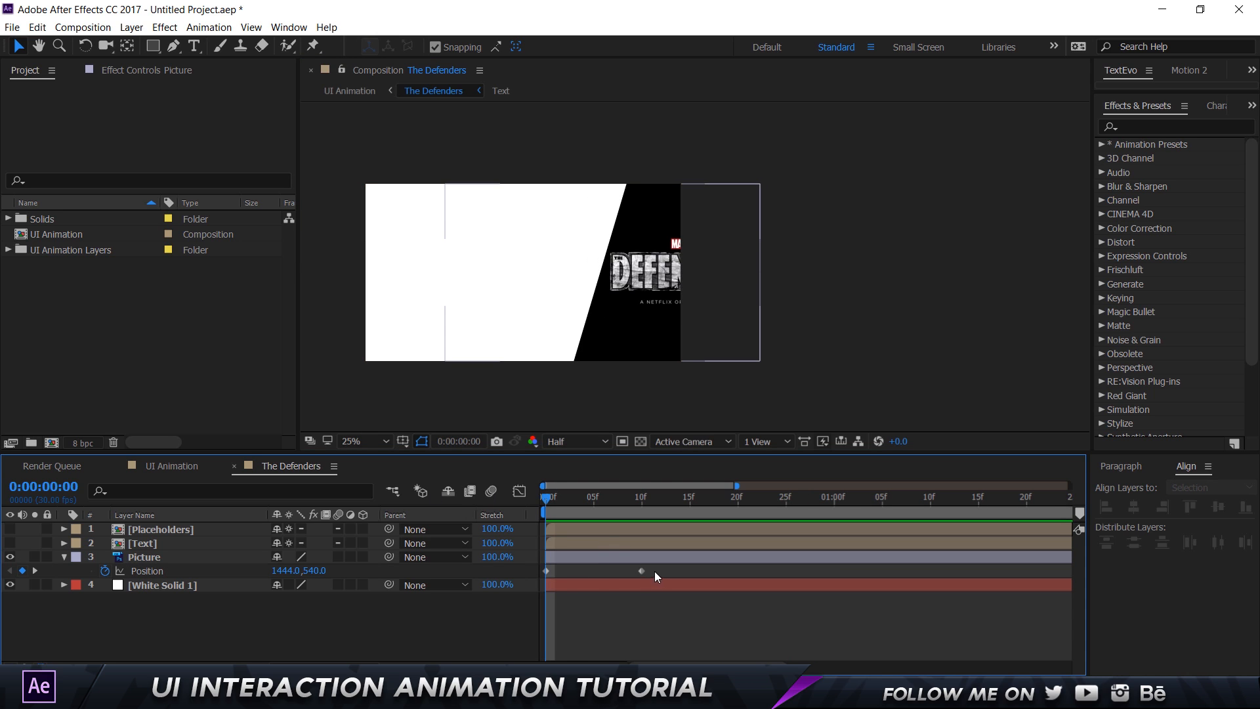
Apply Easy Ease to both Position keyframes of the Picture layer and preview the motion
{"action": "left_click", "coordinate": [545, 571]}
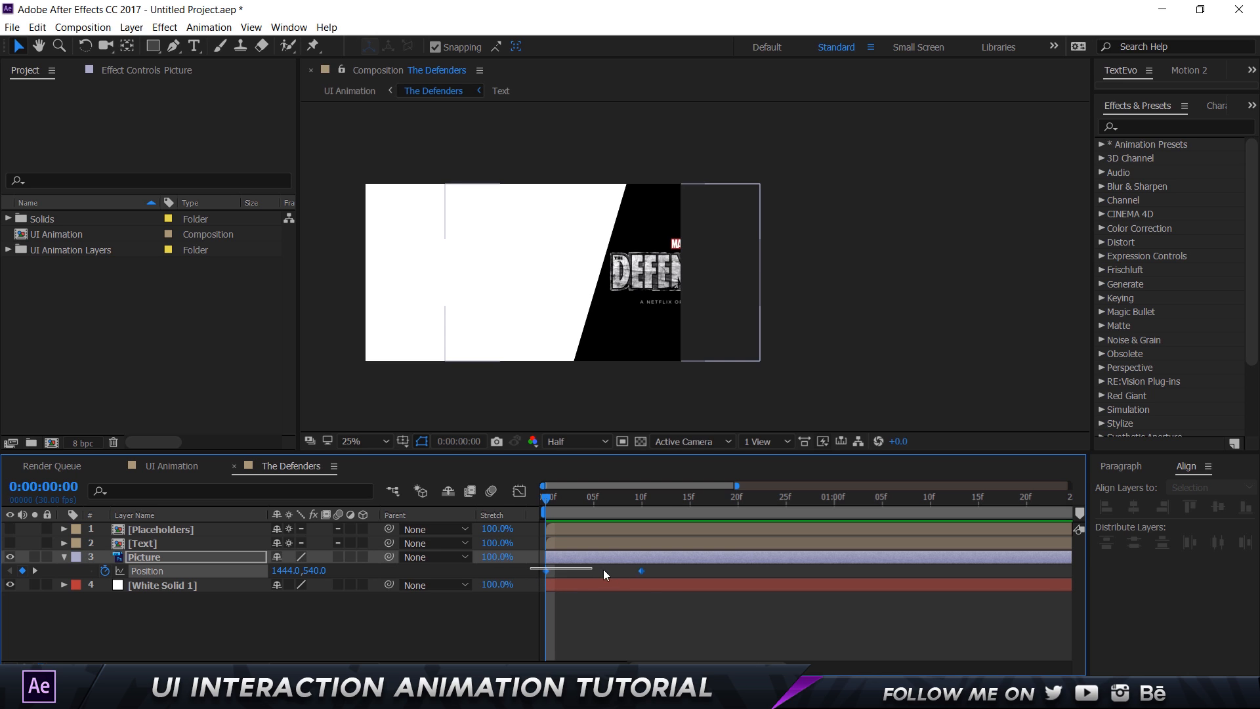
{"action": "left_click", "coordinate": [641, 570], "text": "shift"}
{"action": "right_click", "coordinate": [640, 569]}
{"action": "mouse_move", "coordinate": [702, 559]}
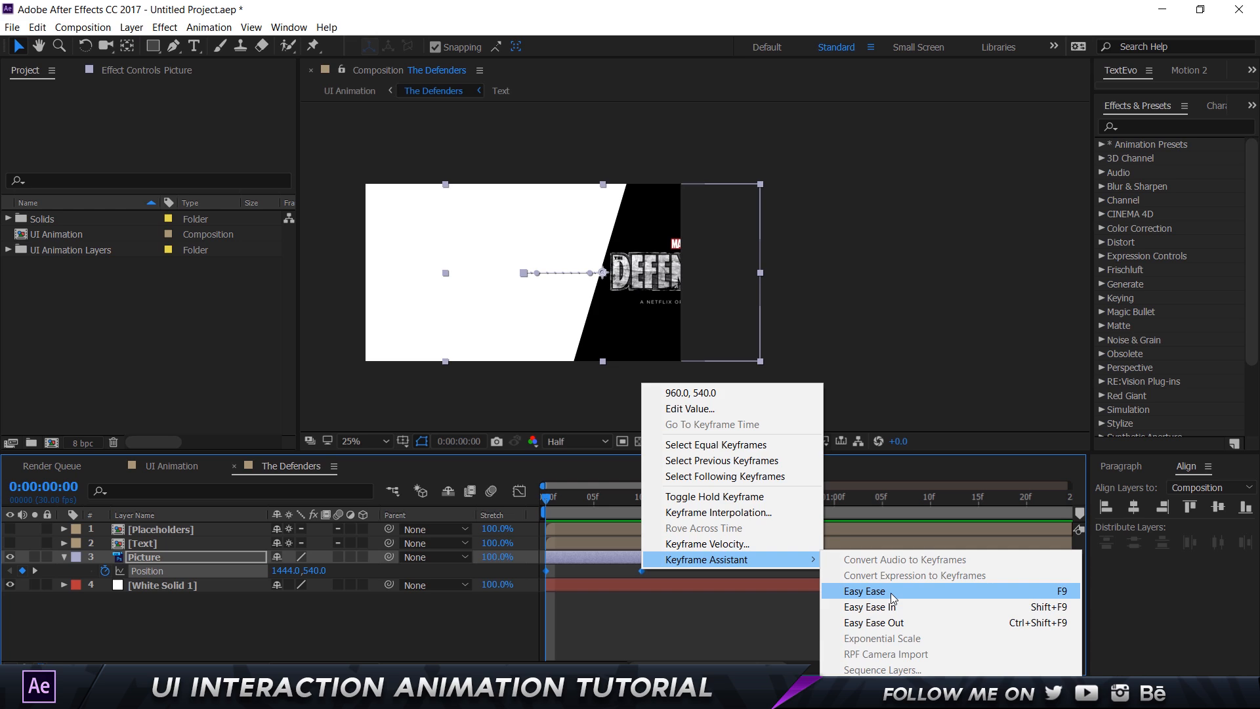
{"action": "left_click", "coordinate": [865, 591]}
{"action": "left_click", "coordinate": [664, 633]}
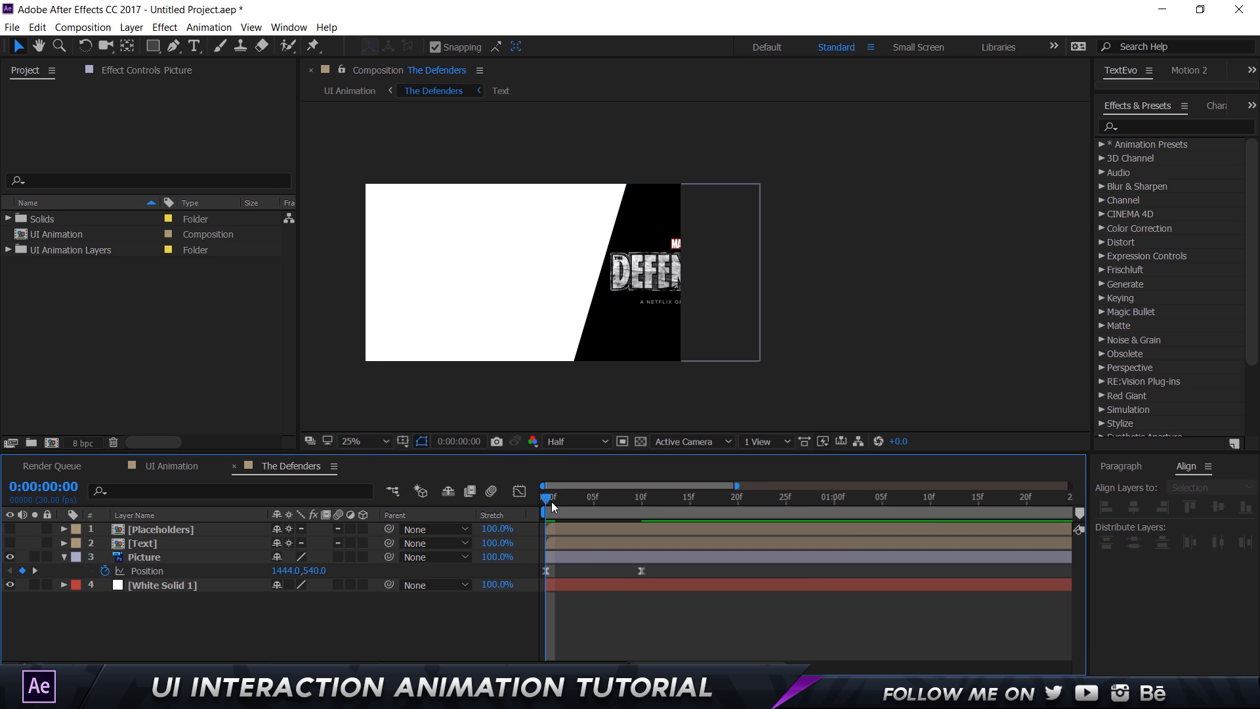
{"action": "left_click_drag", "start_coordinate": [551, 501], "coordinate": [513, 498]}
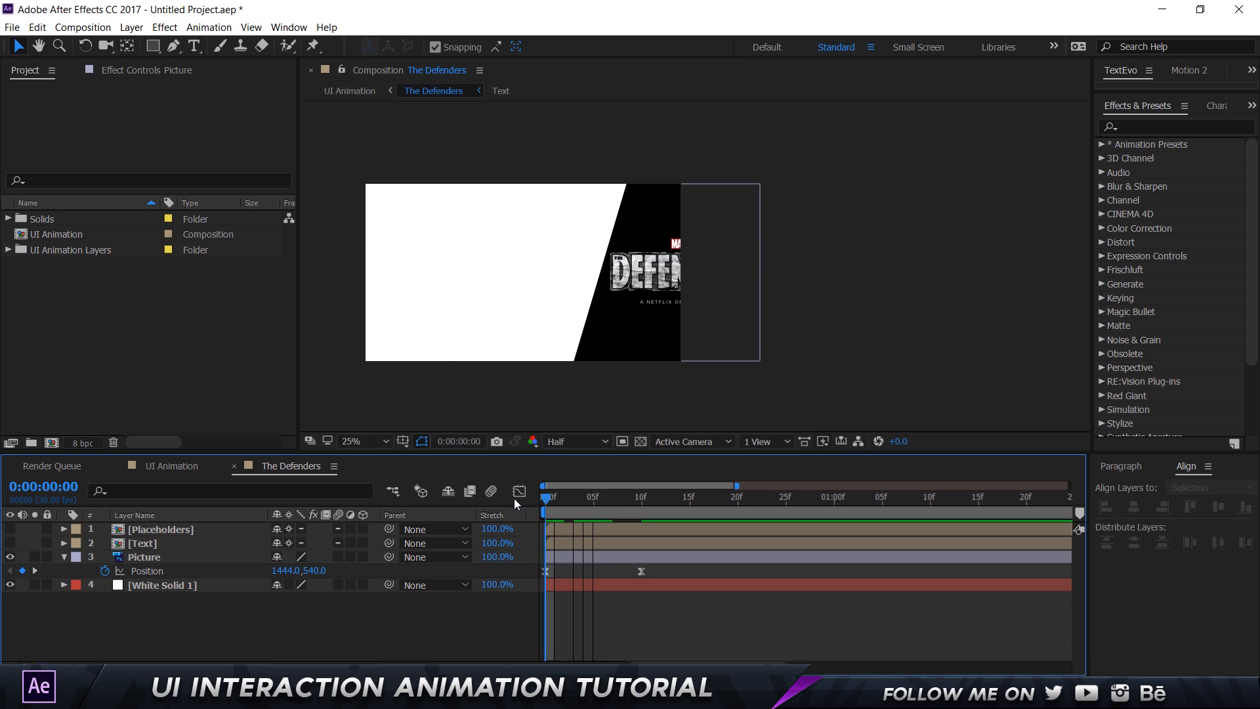
{"action": "key", "text": "space"}
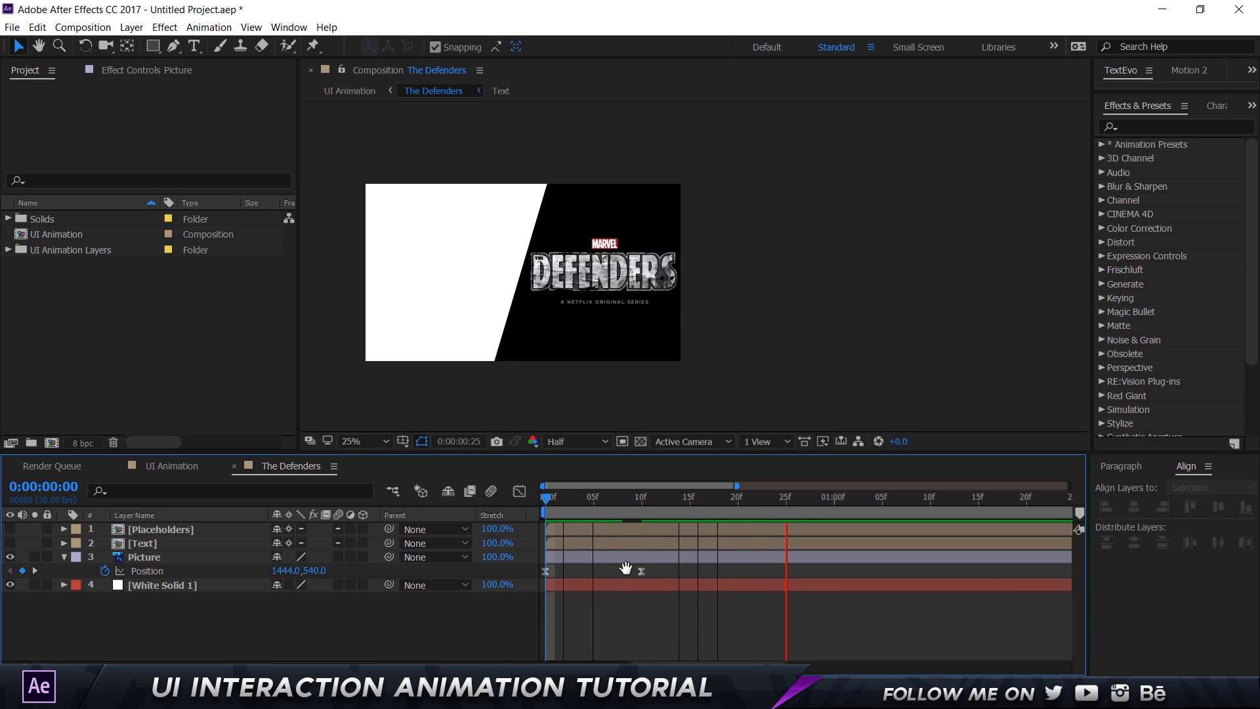
{"action": "key", "text": "space"}
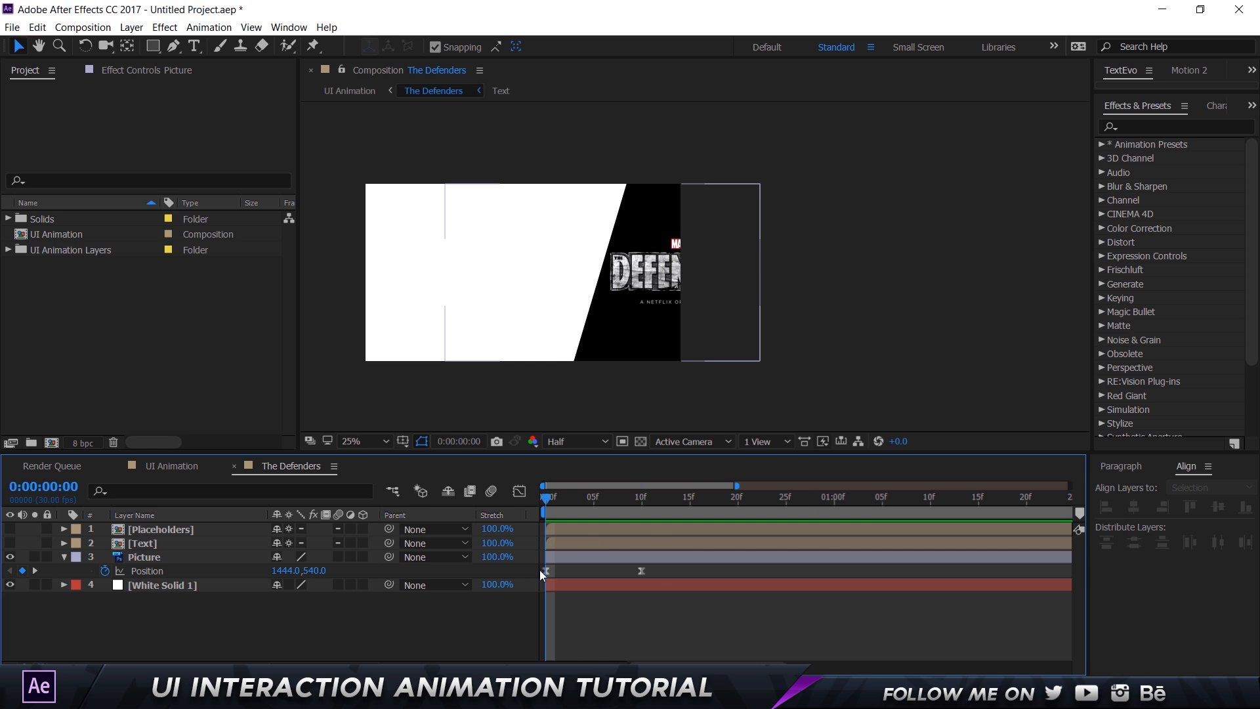
In the speed graph, lengthen the ease into the last Position keyframe so the speed peaks early, and preview the motion
{"action": "left_click", "coordinate": [543, 569]}
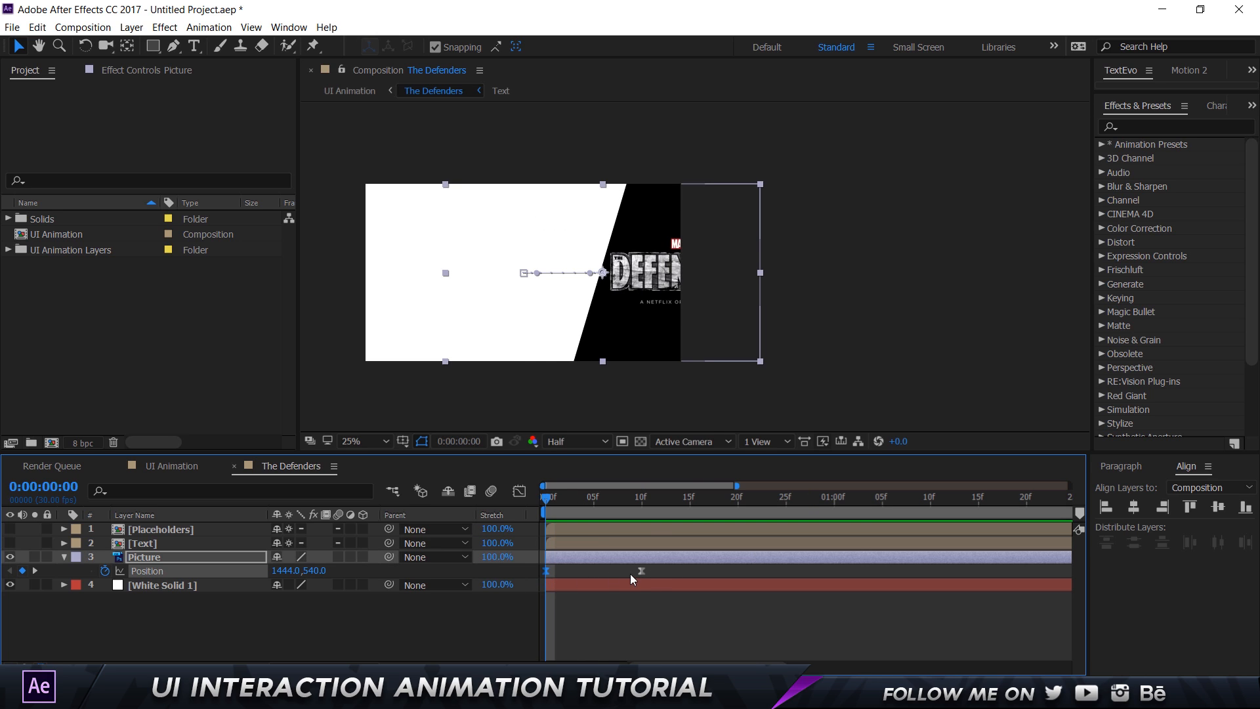
{"action": "left_click", "coordinate": [519, 492]}
{"action": "left_click_drag", "start_coordinate": [638, 633], "coordinate": [605, 628]}
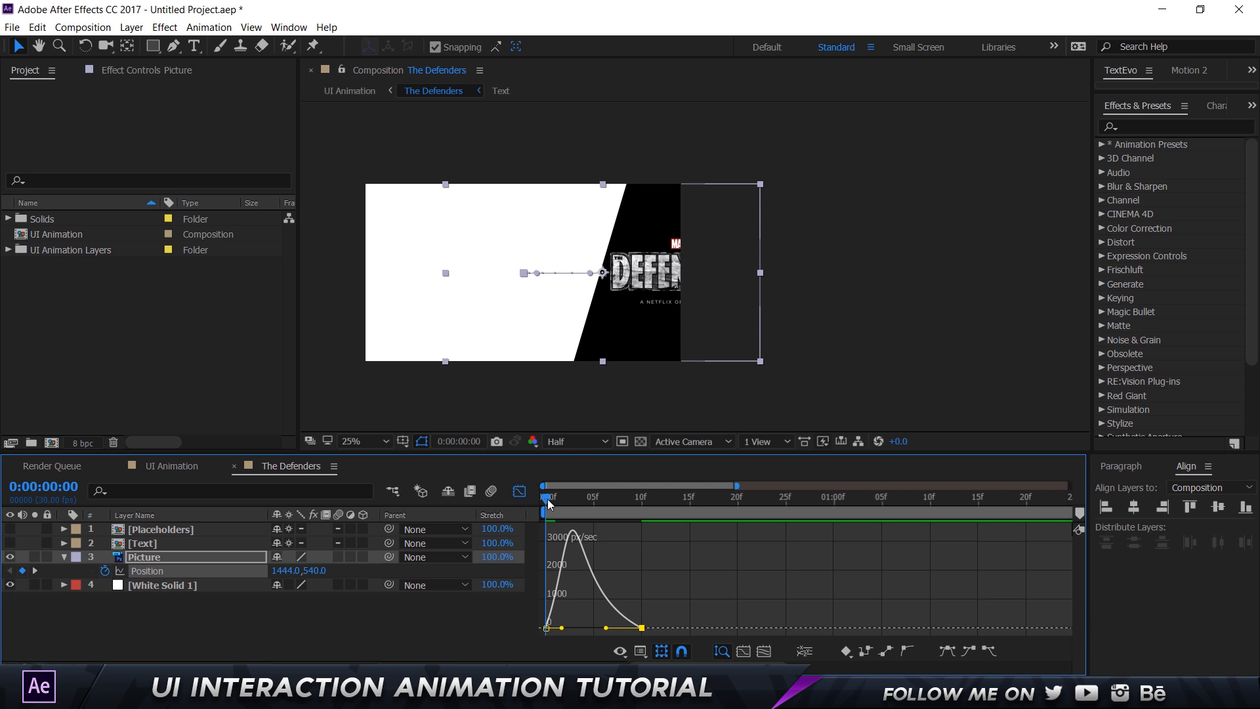
{"action": "left_click", "coordinate": [519, 491]}
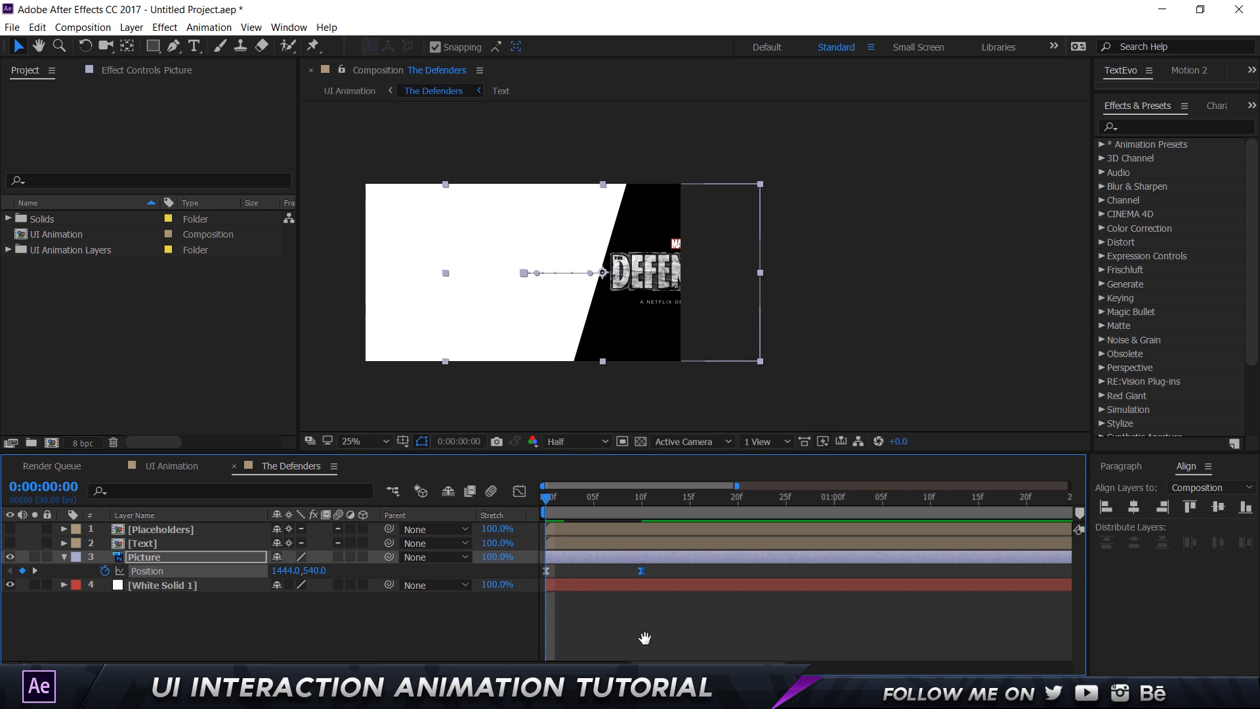
{"action": "key", "text": "space"}
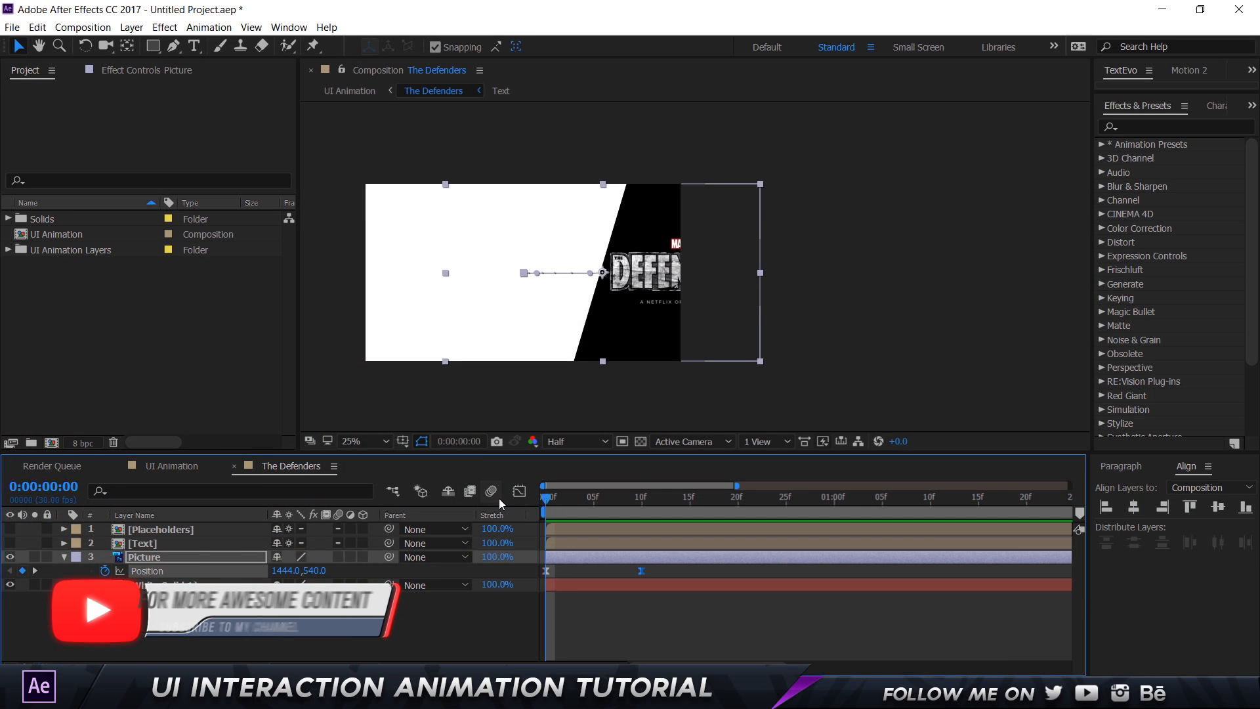
{"action": "key", "text": "space"}
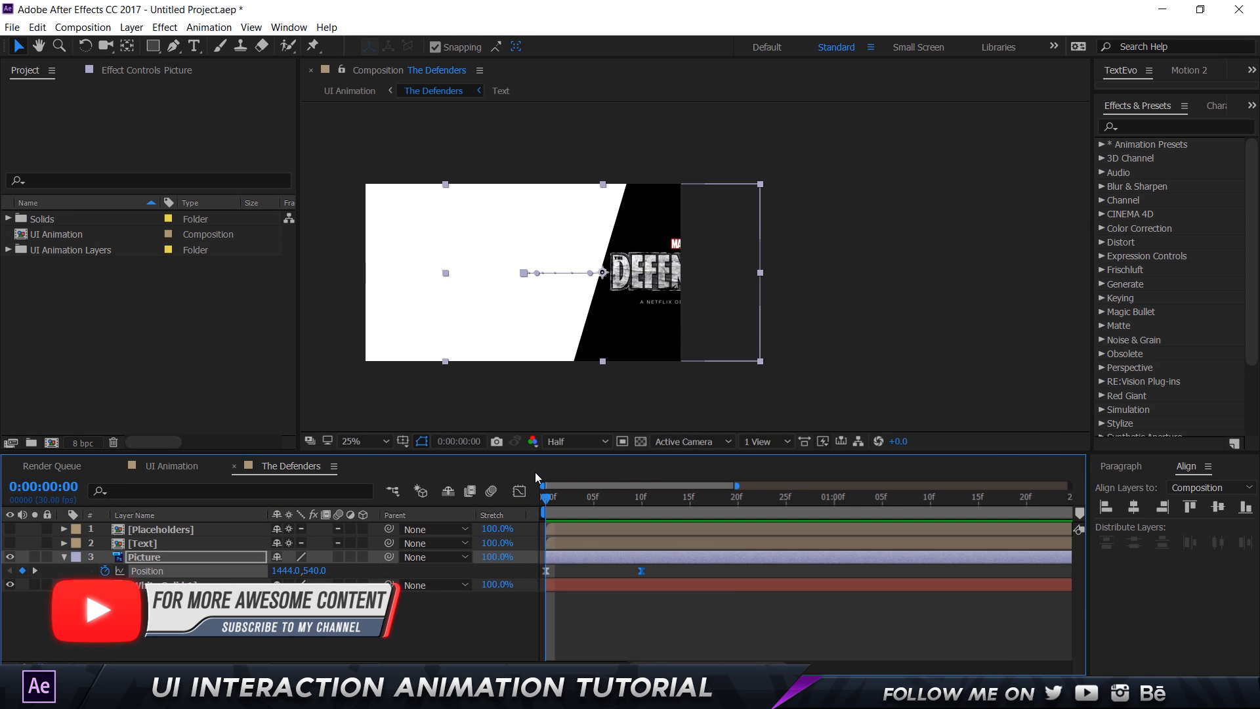
Shift the Picture layer's starting Position to 1628, 540, move its end keyframe to 0:00:00:20, and preview the slower slide
{"action": "left_click", "coordinate": [639, 327]}
{"action": "left_click_drag", "start_coordinate": [638, 328], "coordinate": [668, 328]}
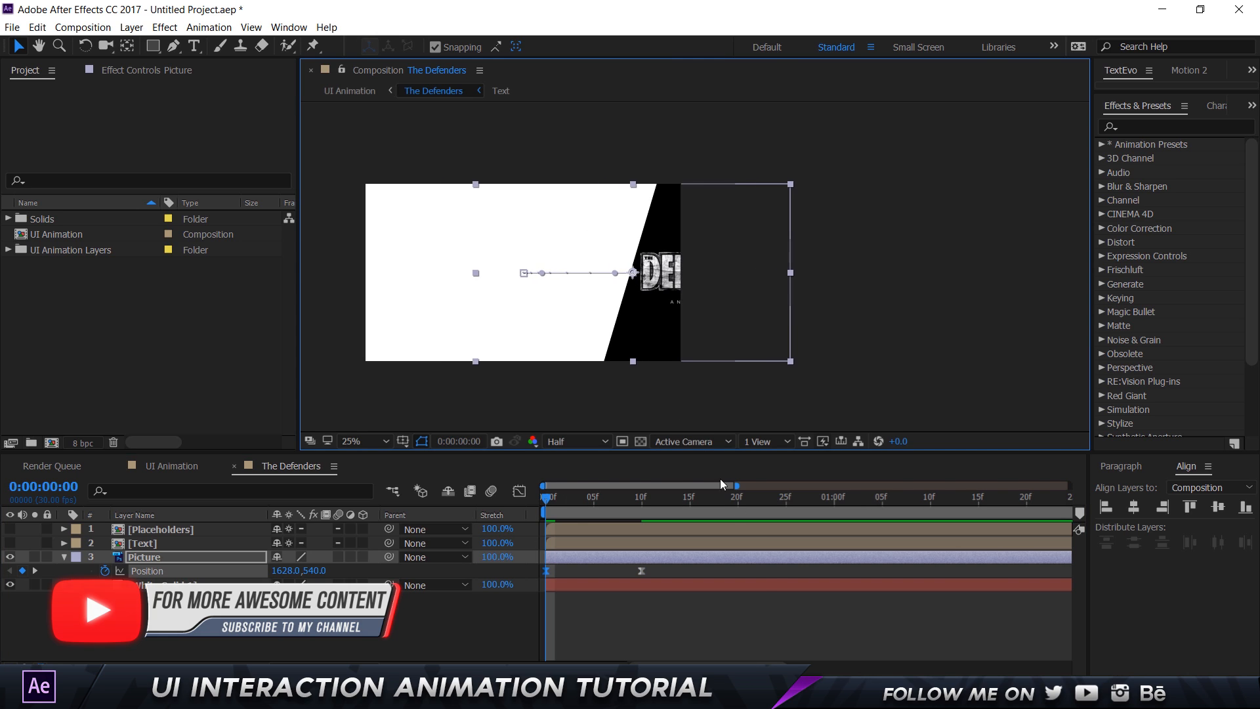
{"action": "left_click", "coordinate": [762, 592]}
{"action": "left_click_drag", "start_coordinate": [641, 570], "coordinate": [736, 565]}
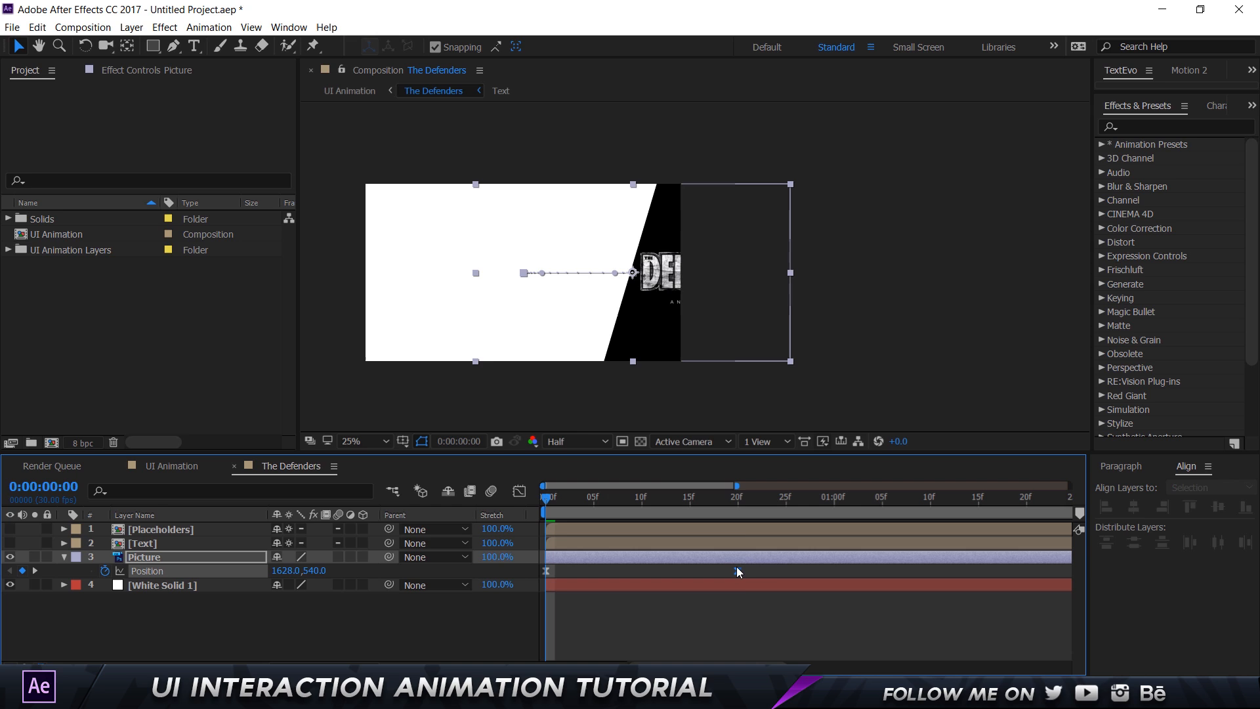
{"action": "left_click", "coordinate": [736, 496]}
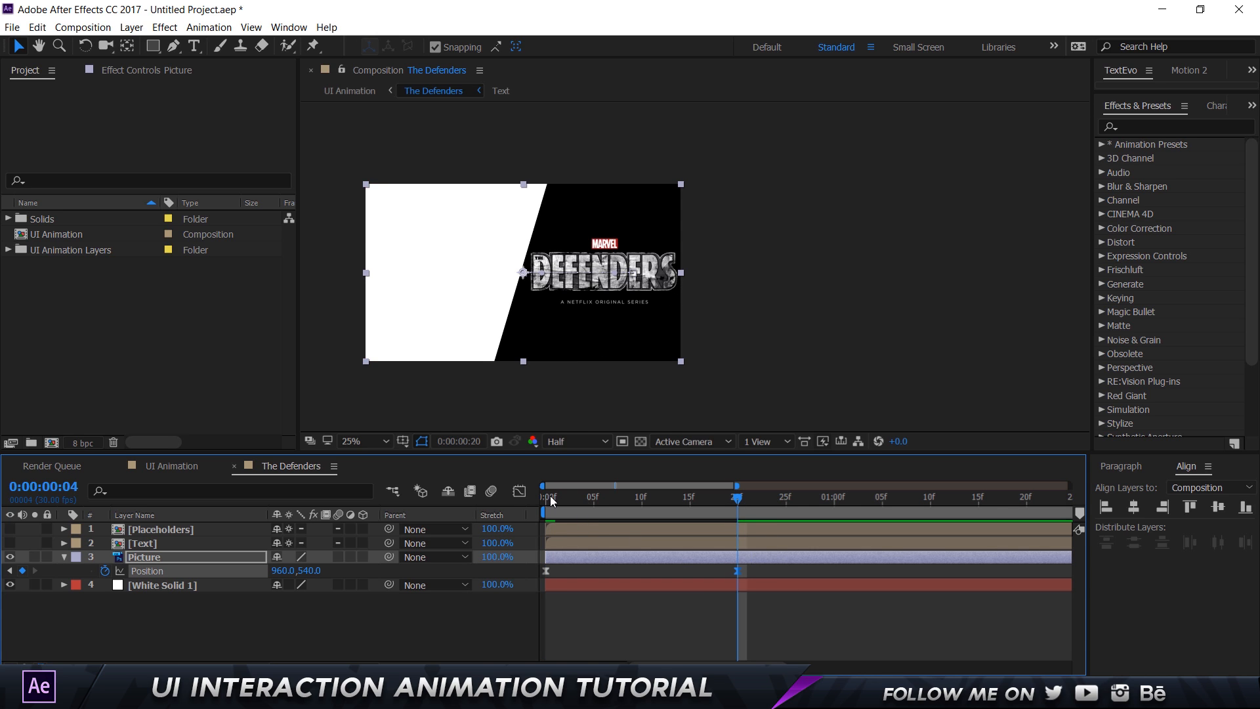
{"action": "key", "text": "space"}
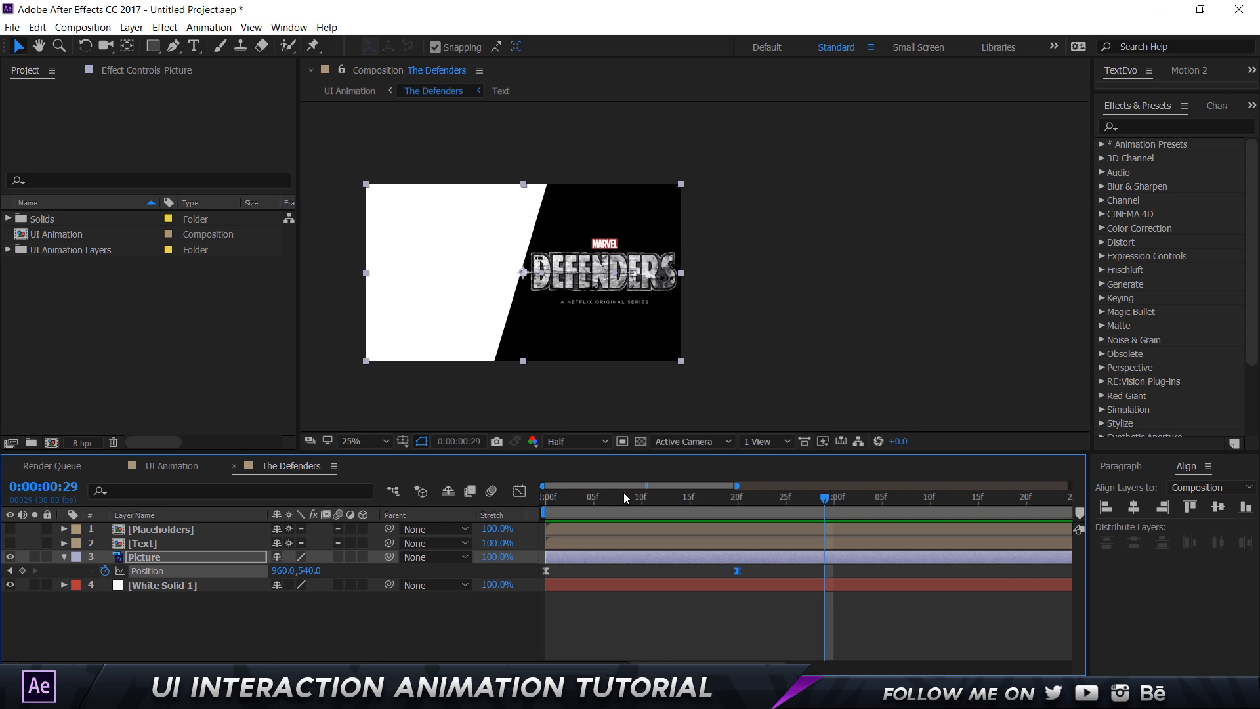
{"action": "key", "text": "space"}
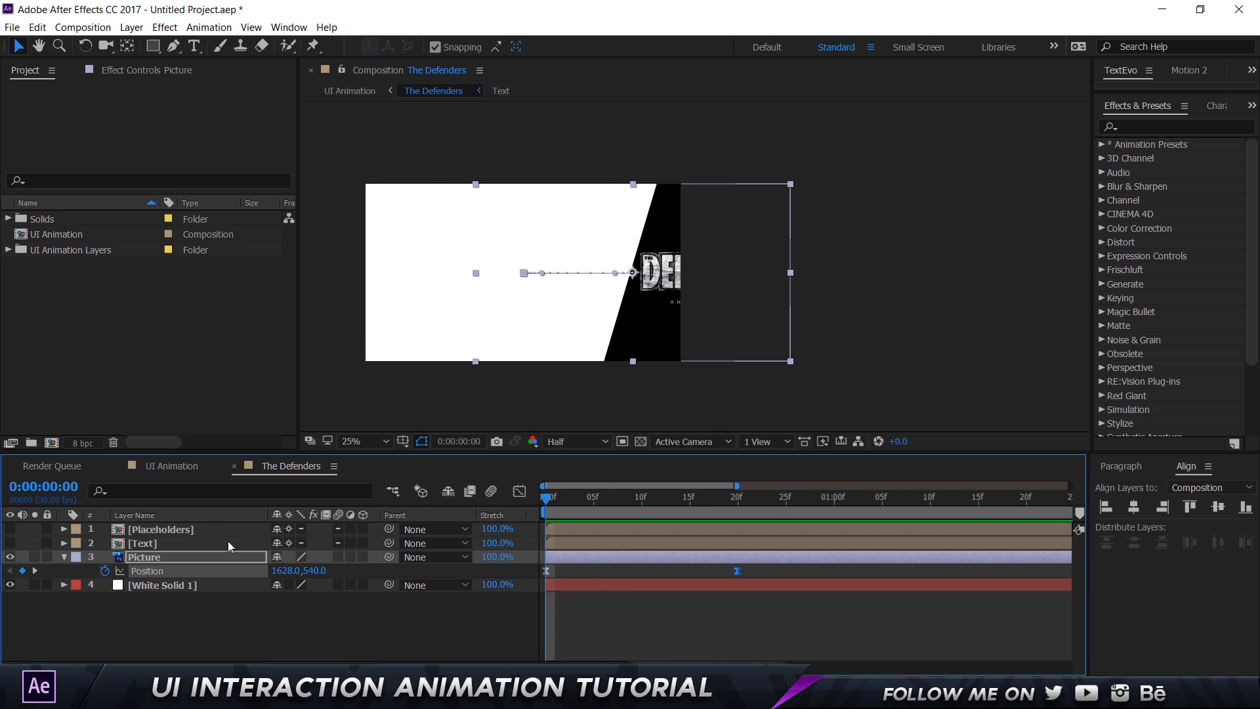
{"action": "left_click", "coordinate": [354, 387]}
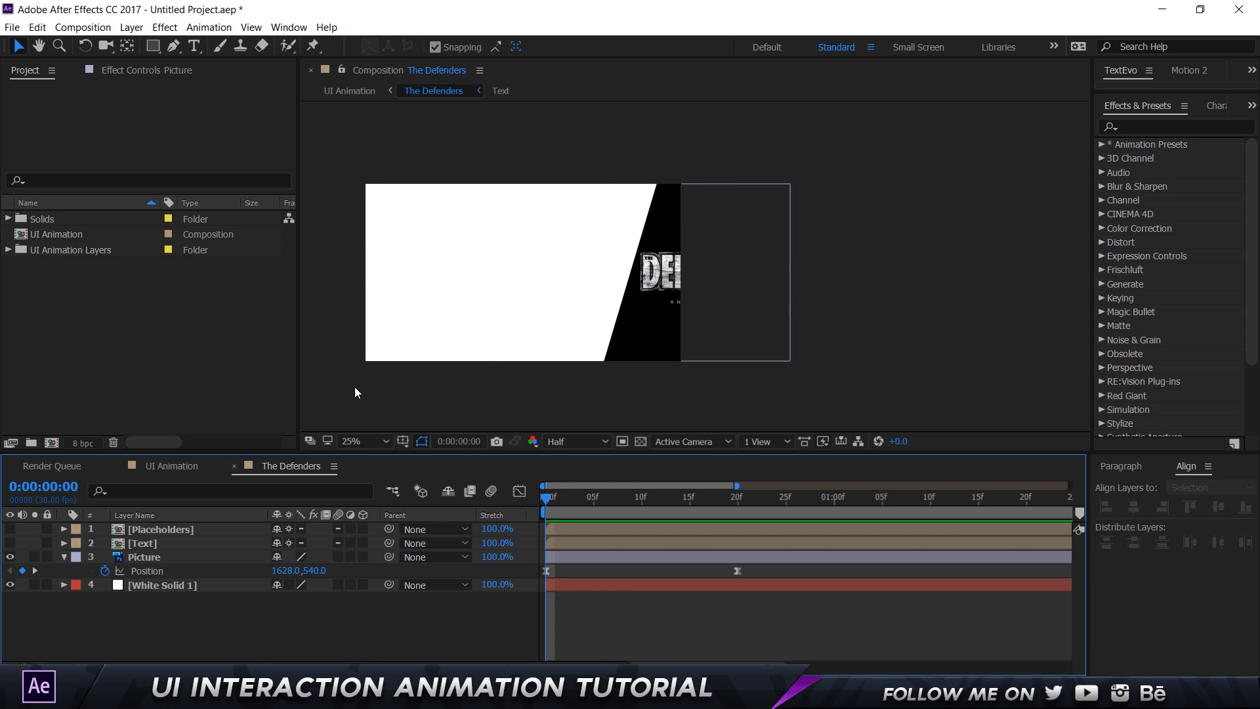
Start a Pen tool mask on the Picture layer with two points following the black area's diagonal edge, just beyond its top and bottom
{"action": "left_click", "coordinate": [156, 559]}
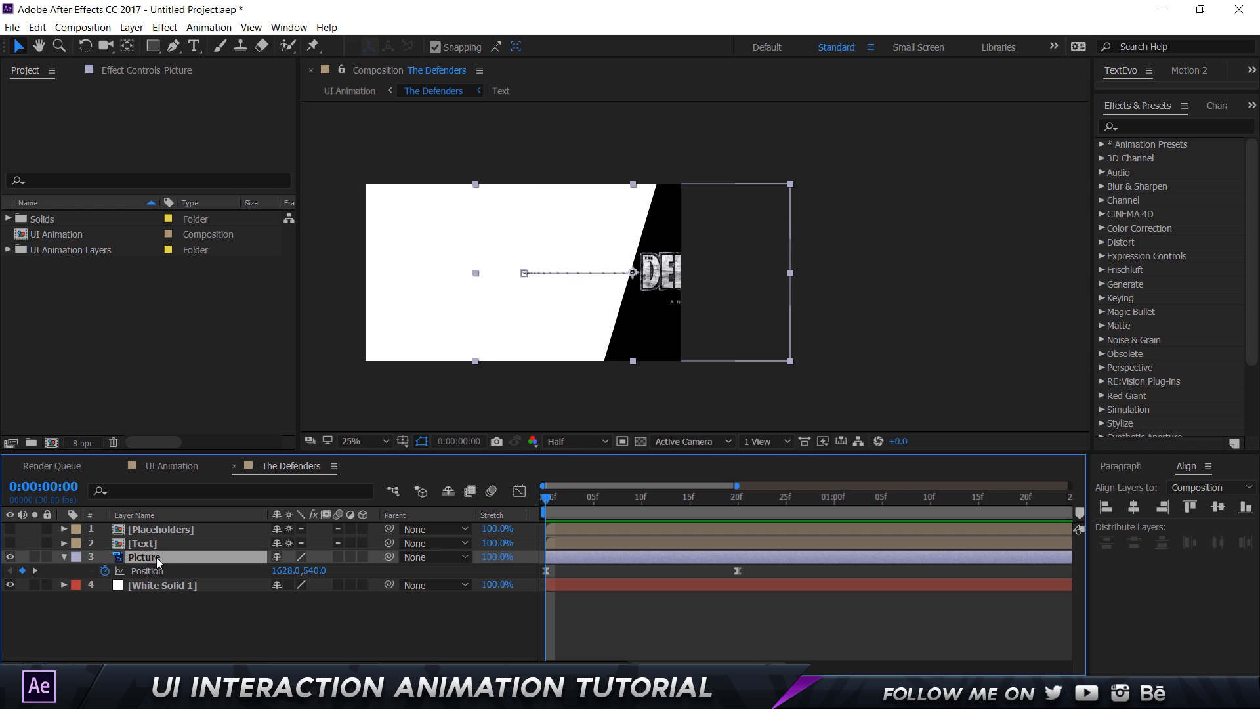
{"action": "left_click", "coordinate": [175, 47]}
{"action": "scroll", "coordinate": [672, 285], "scroll_direction": "up", "scroll_amount": 2}
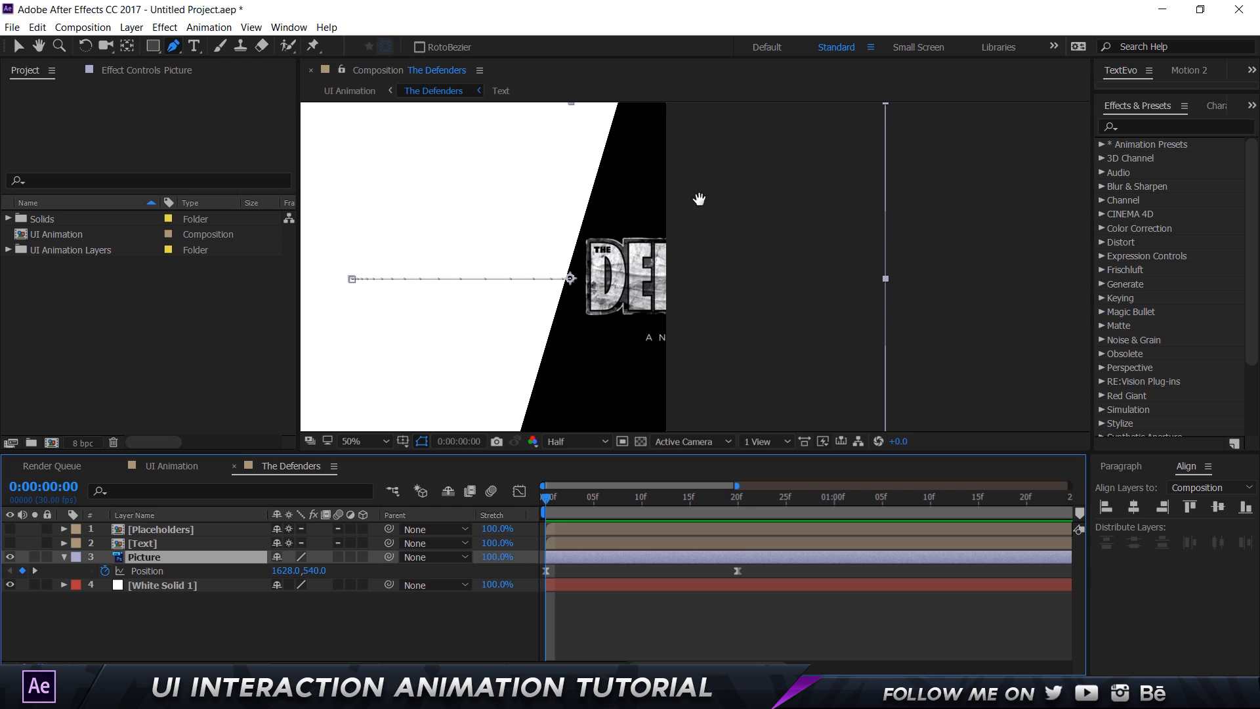
{"action": "key", "text": "h"}
{"action": "left_click_drag", "start_coordinate": [692, 305], "coordinate": [693, 332]}
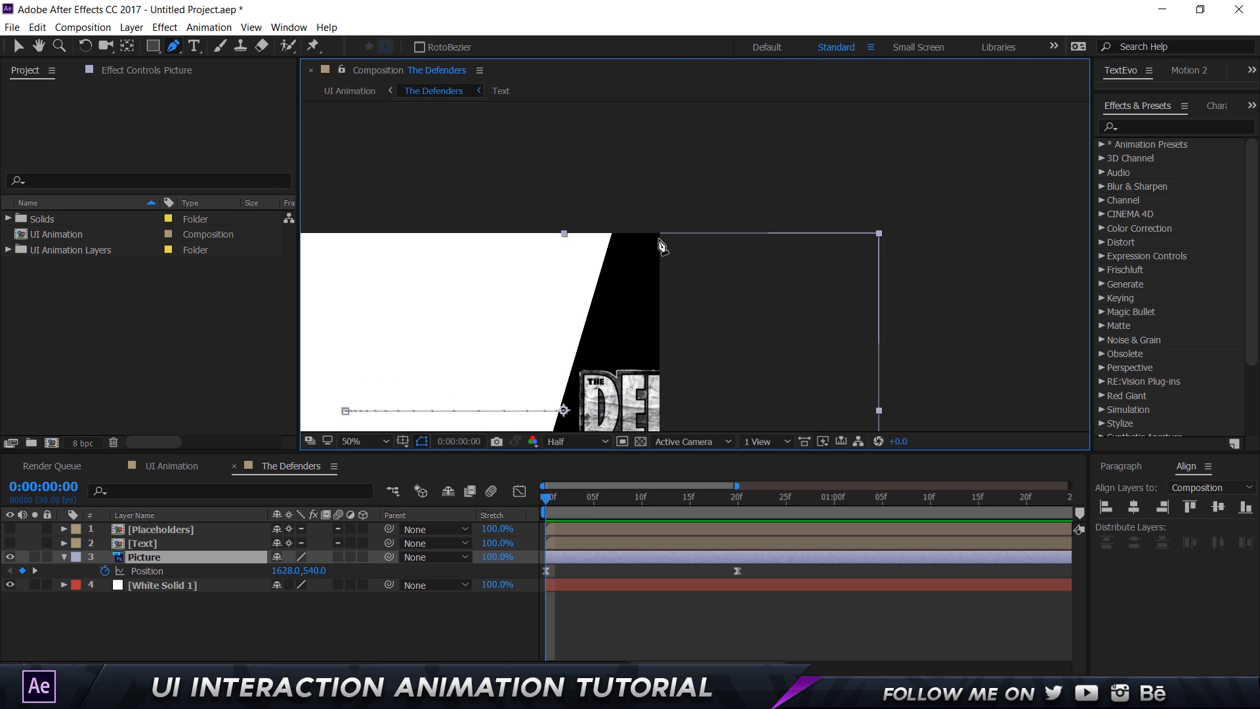
{"action": "left_click", "coordinate": [615, 223]}
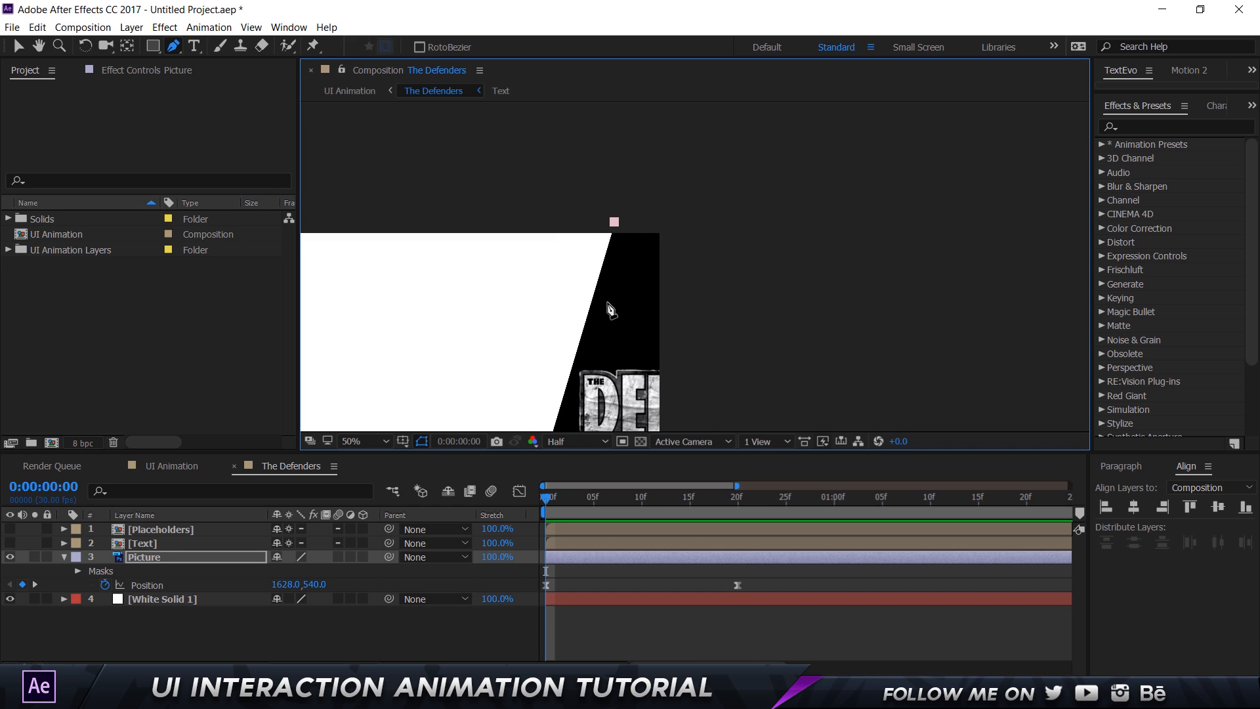
{"action": "key", "text": "h"}
{"action": "left_click_drag", "start_coordinate": [582, 356], "coordinate": [641, 150]}
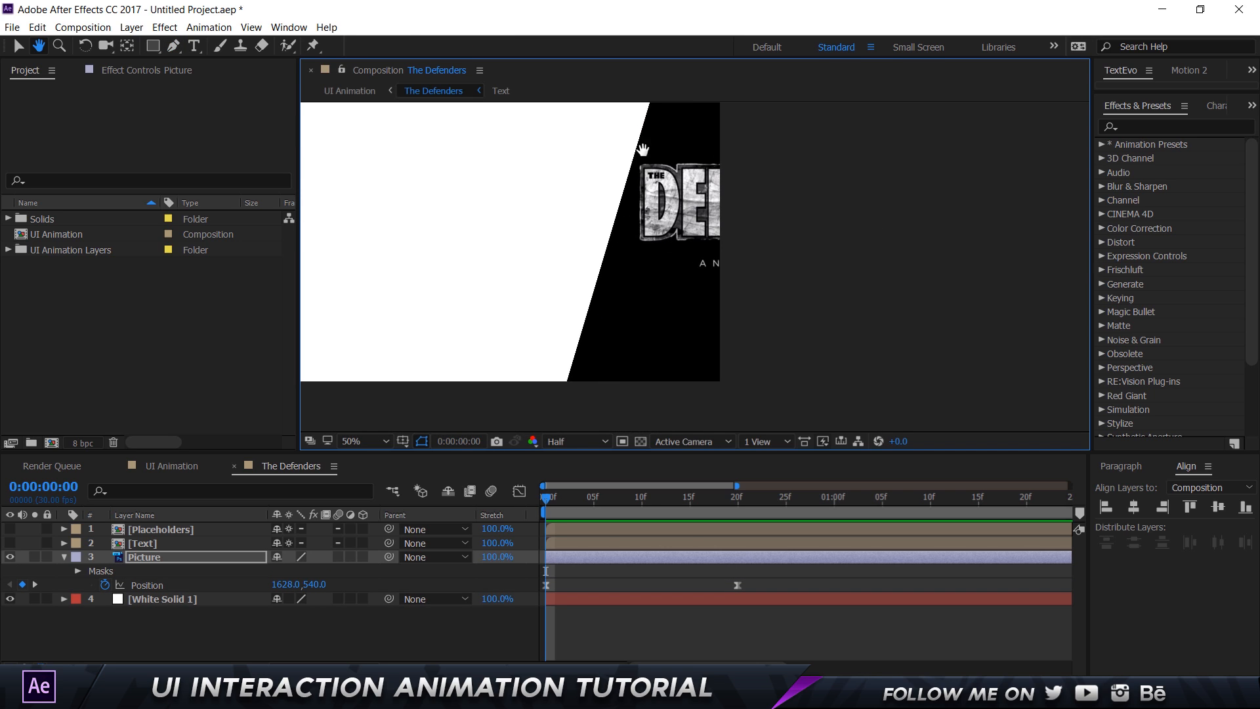
{"action": "left_click", "coordinate": [564, 385]}
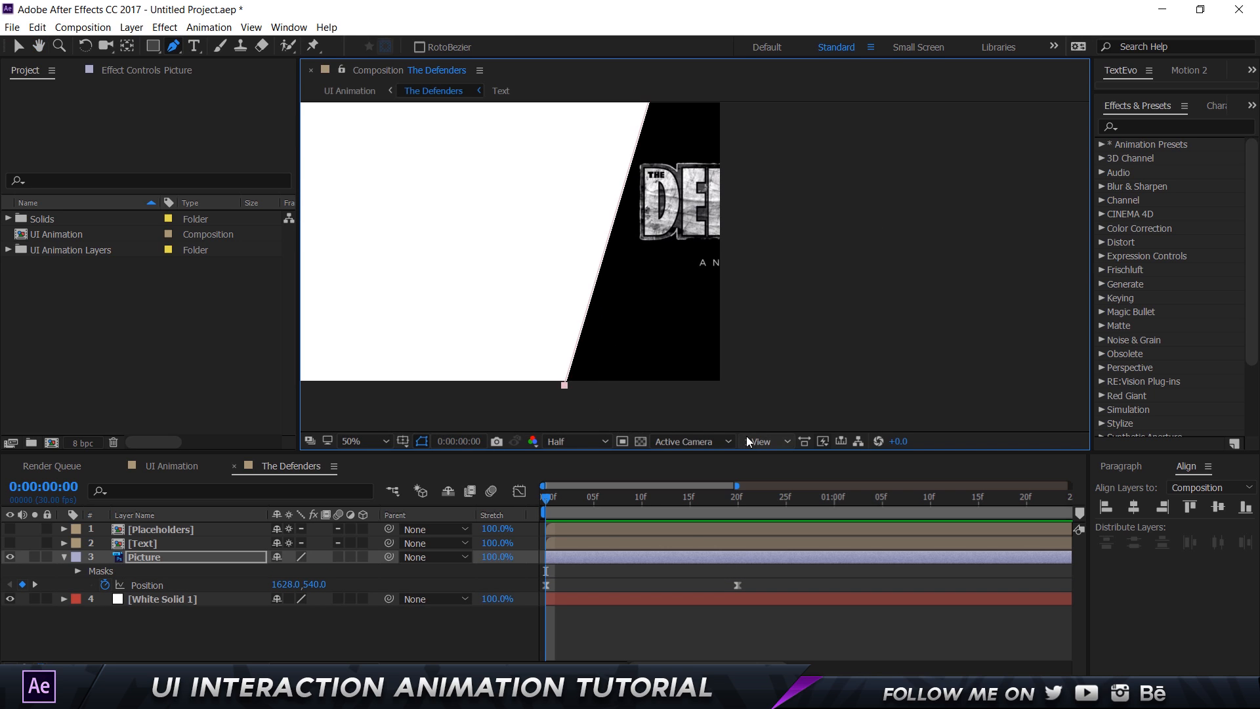
Close the Picture layer's mask with three points outside the composition's right edge, enclosing the visible black area
{"action": "left_click", "coordinate": [767, 399]}
{"action": "left_click", "coordinate": [780, 282]}
{"action": "key", "text": "space"}
{"action": "left_click_drag", "start_coordinate": [782, 267], "coordinate": [782, 464]}
{"action": "left_click", "coordinate": [768, 212]}
{"action": "left_click", "coordinate": [674, 212]}
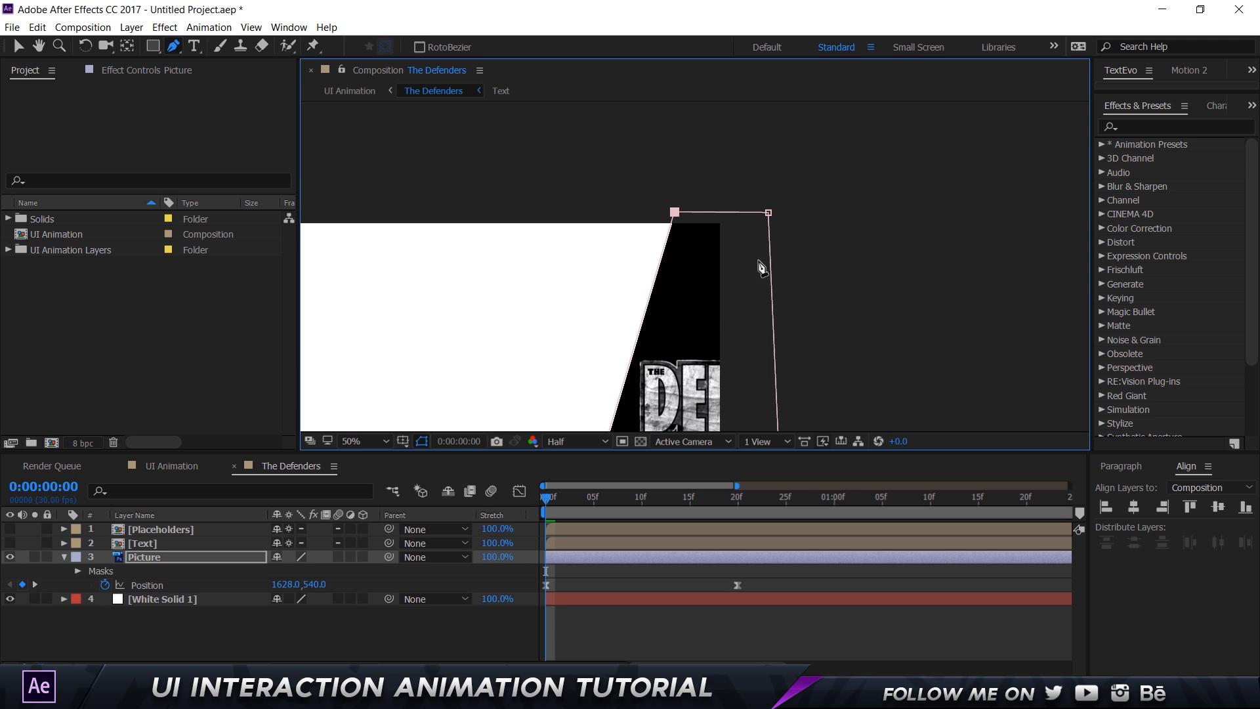
{"action": "scroll", "coordinate": [616, 276], "scroll_direction": "down", "scroll_amount": 2}
{"action": "key", "text": "space"}
{"action": "left_click_drag", "start_coordinate": [577, 281], "coordinate": [588, 197]}
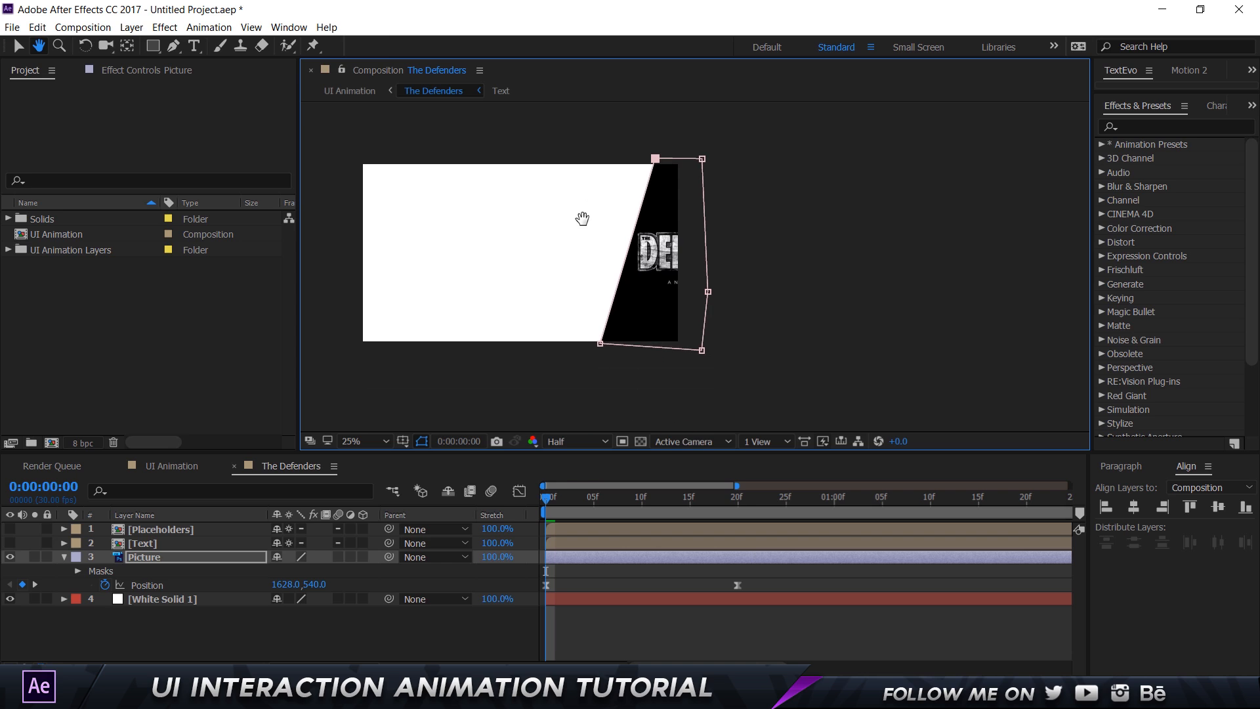
Reveal the Picture layer's Mask Path and set its first keyframe at 0:00:00:00
{"action": "mouse_move", "coordinate": [549, 502]}
{"action": "left_mouse_down"}
{"action": "mouse_move", "coordinate": [667, 508]}
{"action": "mouse_move", "coordinate": [546, 503]}
{"action": "left_mouse_up"}
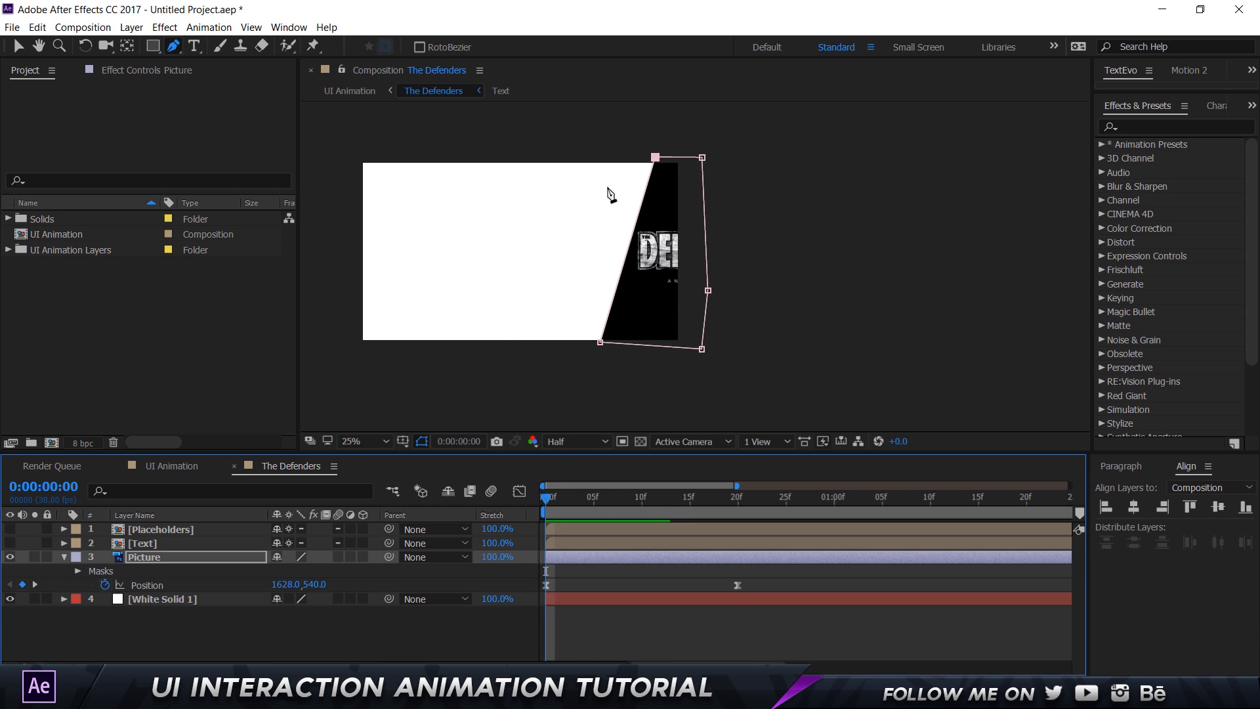
{"action": "left_click", "coordinate": [19, 46]}
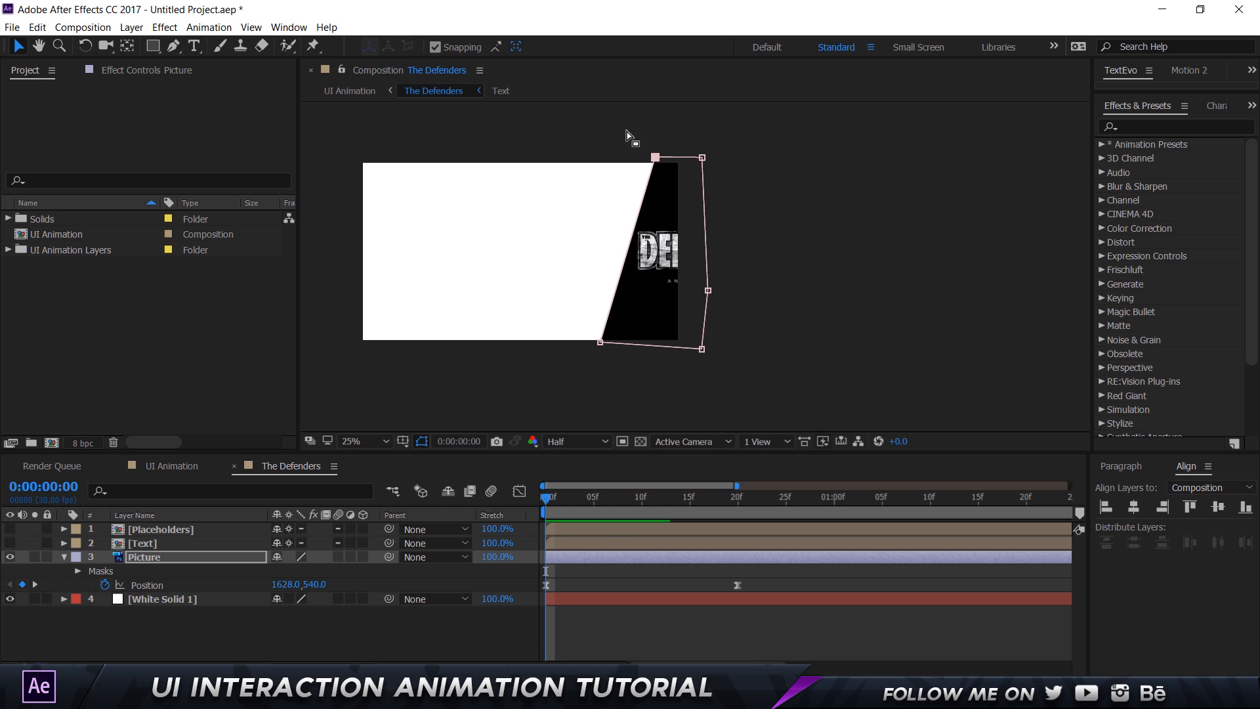
{"action": "left_click_drag", "start_coordinate": [631, 135], "coordinate": [649, 395]}
{"action": "left_click", "coordinate": [676, 379]}
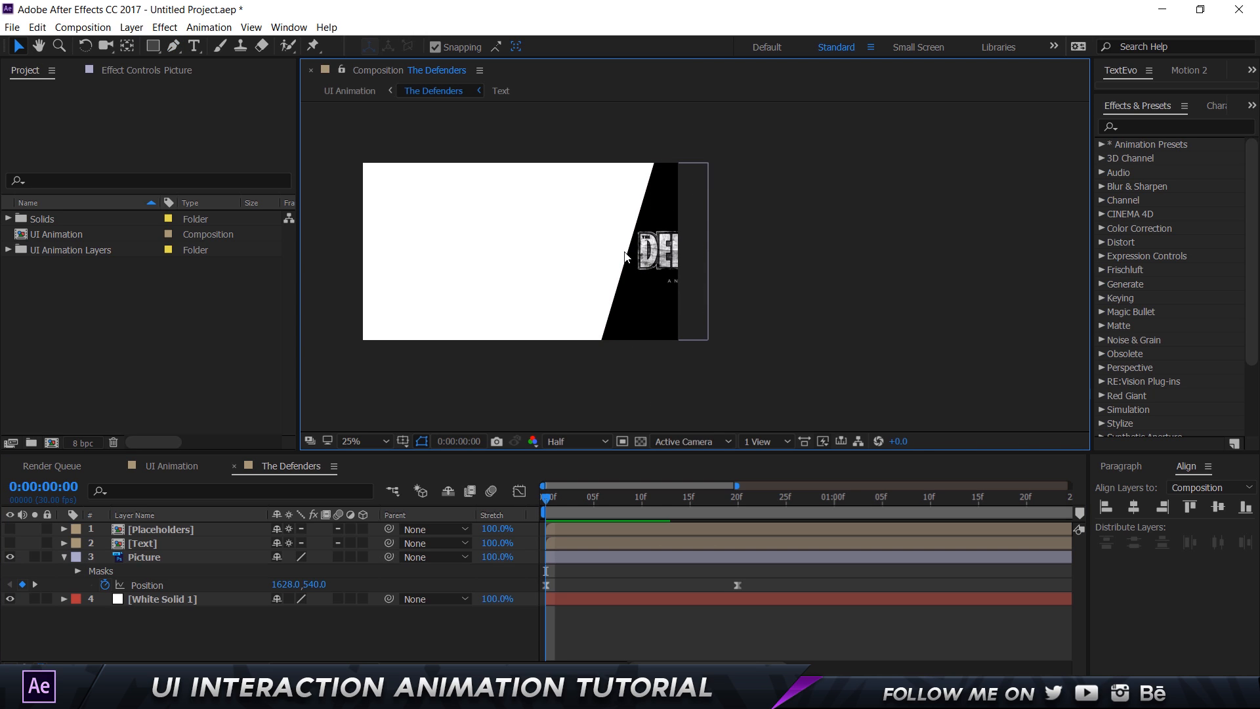
{"action": "left_click", "coordinate": [140, 556]}
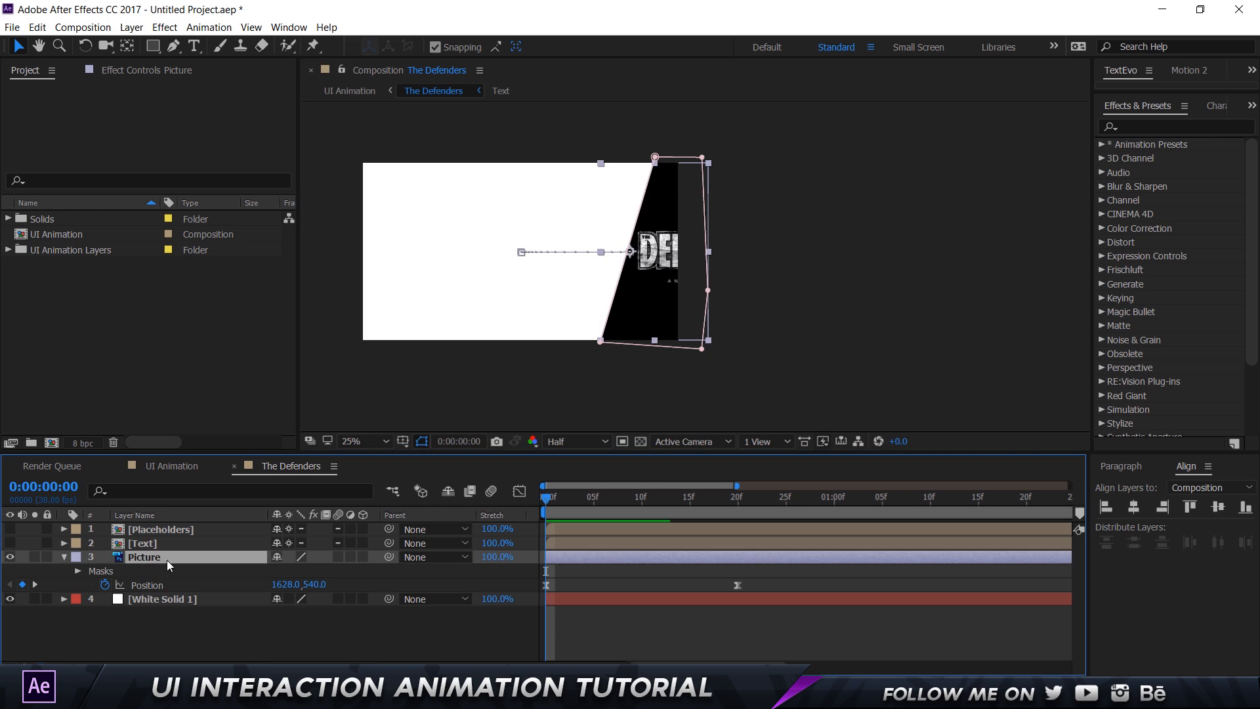
{"action": "key", "text": "m"}
{"action": "left_click", "coordinate": [151, 587]}
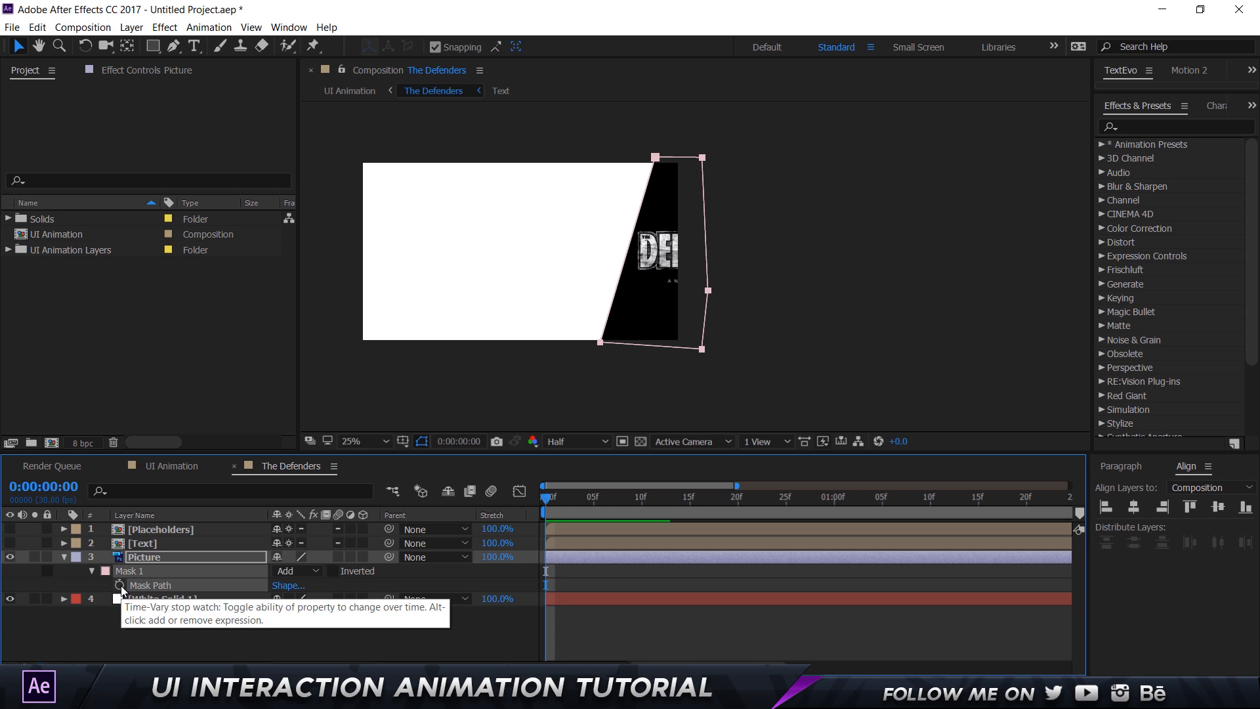
{"action": "left_click", "coordinate": [120, 586]}
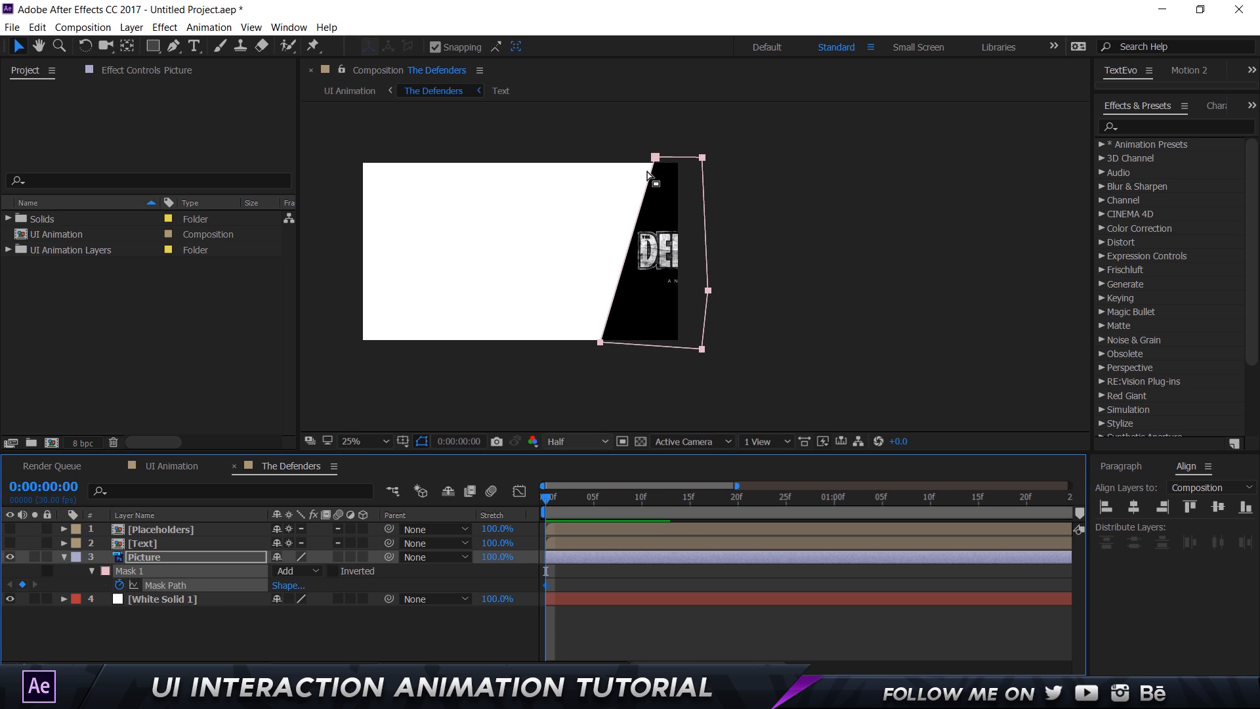
Shift the two diagonal-edge mask points horizontally past the composition's right edge at 0:00:00:00, hiding the picture, and preview
{"action": "left_click_drag", "start_coordinate": [542, 125], "coordinate": [656, 345]}
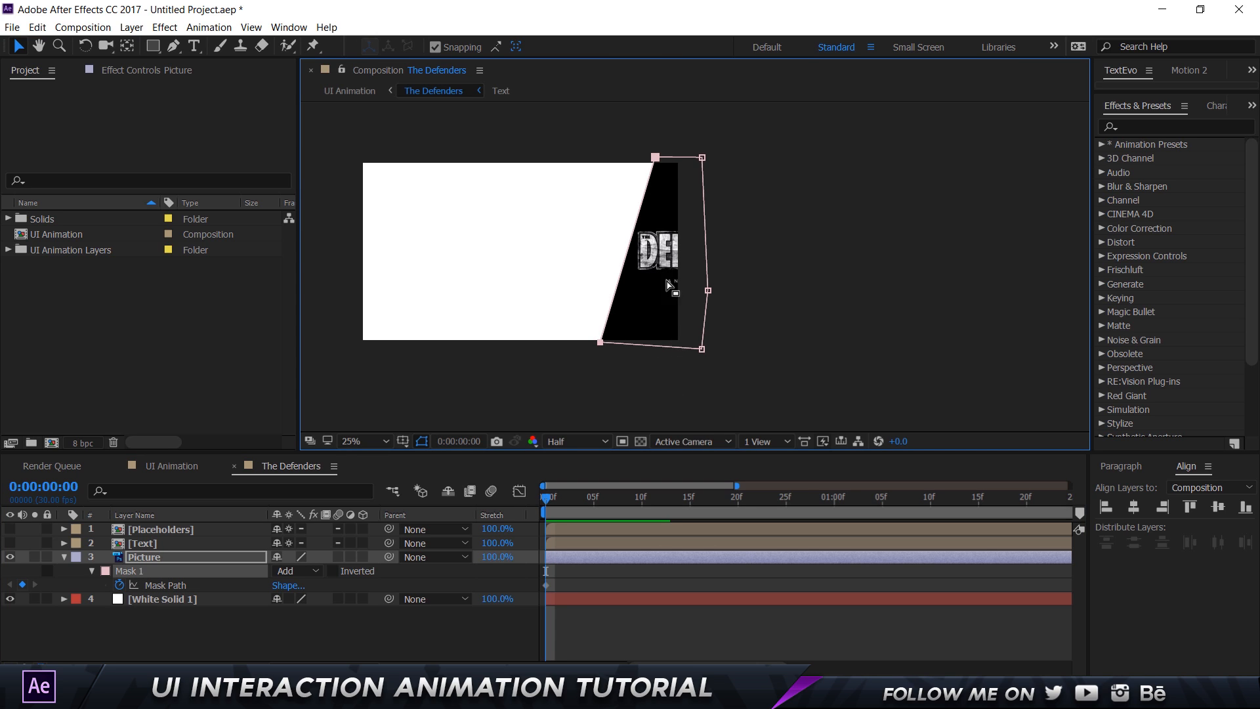
{"action": "key", "text": "shift+Right"}
{"action": "key", "text": "shift+Right"}
{"action": "key", "text": "shift+Right"}
{"action": "key", "text": "shift+Right"}
{"action": "key", "text": "shift+Right"}
{"action": "key", "text": "shift+Right"}
{"action": "key", "text": "shift+Right"}
{"action": "key", "text": "shift+Right"}
{"action": "key", "text": "shift+Right"}
{"action": "key", "text": "shift+Right"}
{"action": "key", "text": "shift+Right"}
{"action": "key", "text": "shift+Right"}
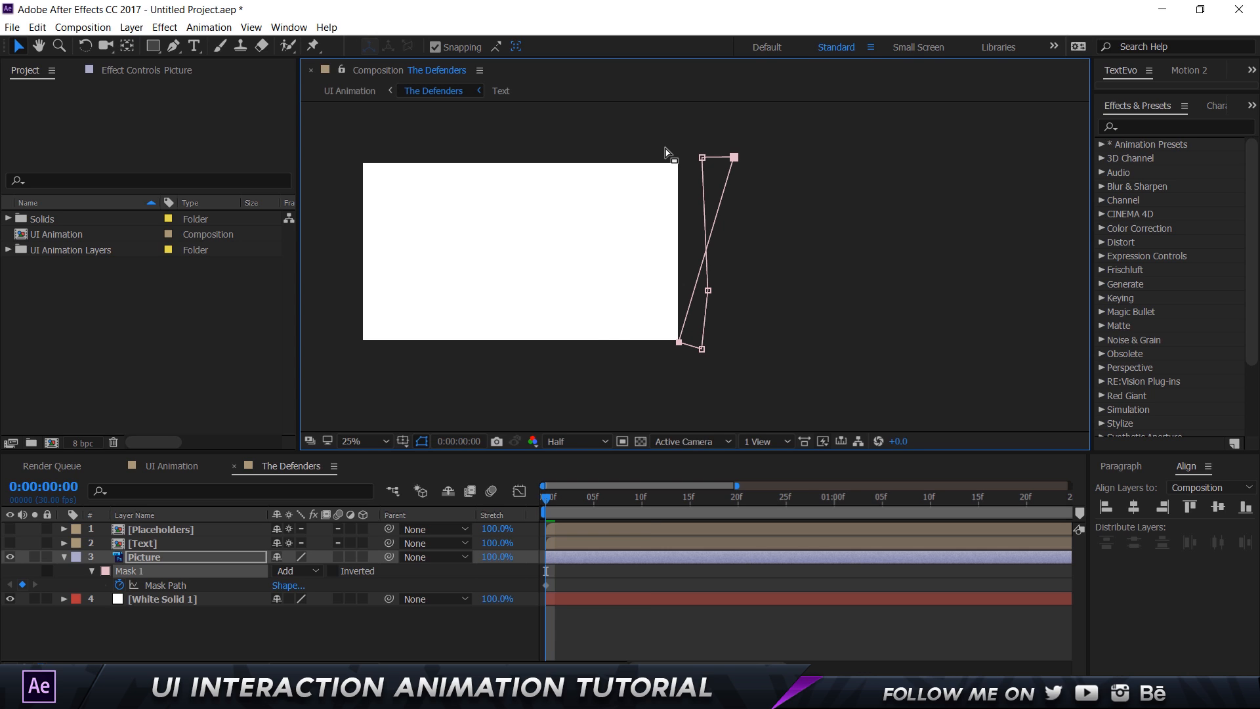
{"action": "key", "text": "space"}
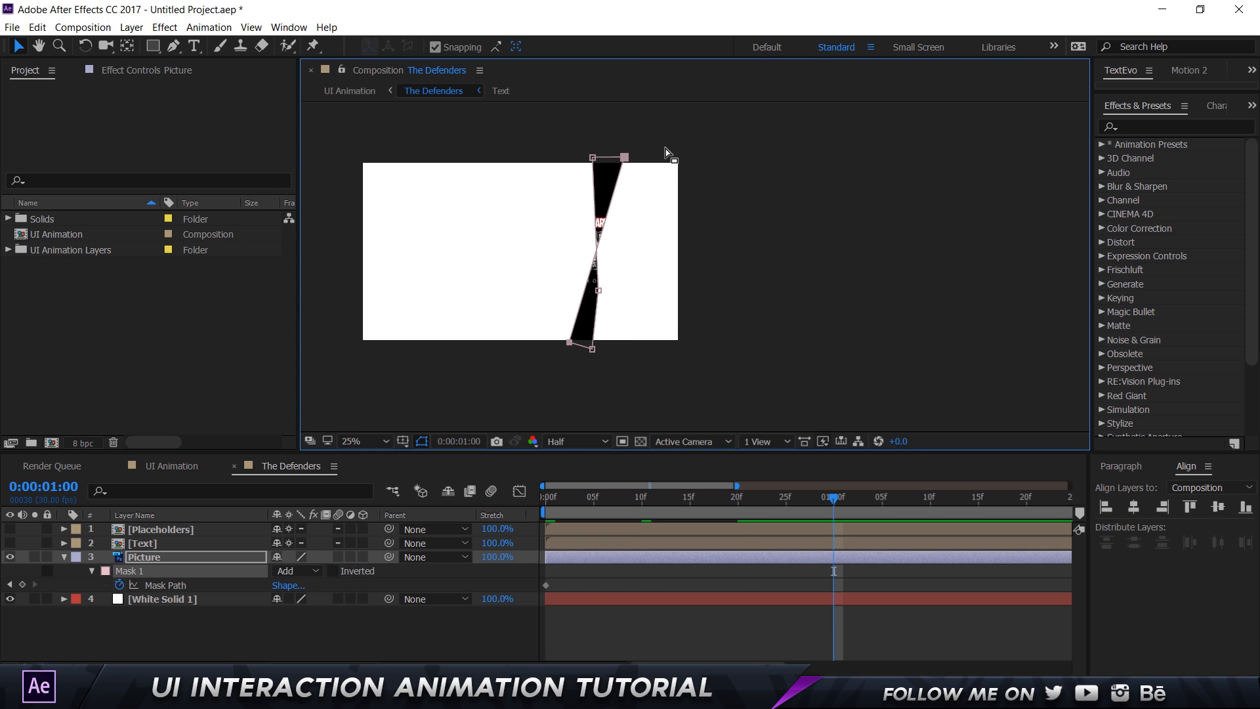
At 0:00:00:20, shift the two diagonal-edge mask points back to the left to line up with the black area's slanted edge
{"action": "key", "text": "shift+Page_Up"}
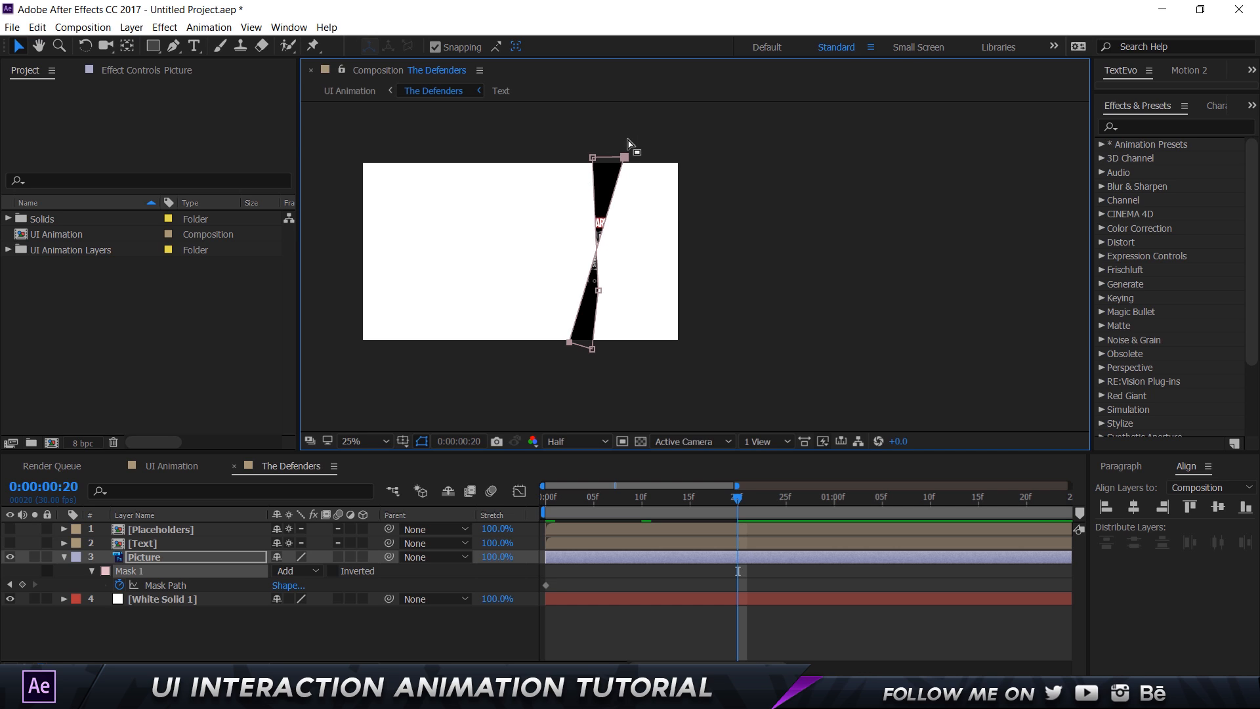
{"action": "key", "text": "shift+Left"}
{"action": "key", "text": "shift+Left"}
{"action": "key", "text": "shift+Left"}
{"action": "key", "text": "shift+Left"}
{"action": "key", "text": "shift+Left"}
{"action": "key", "text": "shift+Left"}
{"action": "key", "text": "shift+Left"}
{"action": "key", "text": "shift+Left"}
{"action": "key", "text": "shift+Left"}
{"action": "key", "text": "shift+Left"}
{"action": "key", "text": "shift+Left"}
{"action": "key", "text": "shift+Left"}
{"action": "key", "text": "shift+Left"}
{"action": "key", "text": "shift+Left"}
{"action": "key", "text": "shift+Left"}
{"action": "key", "text": "shift+Left"}
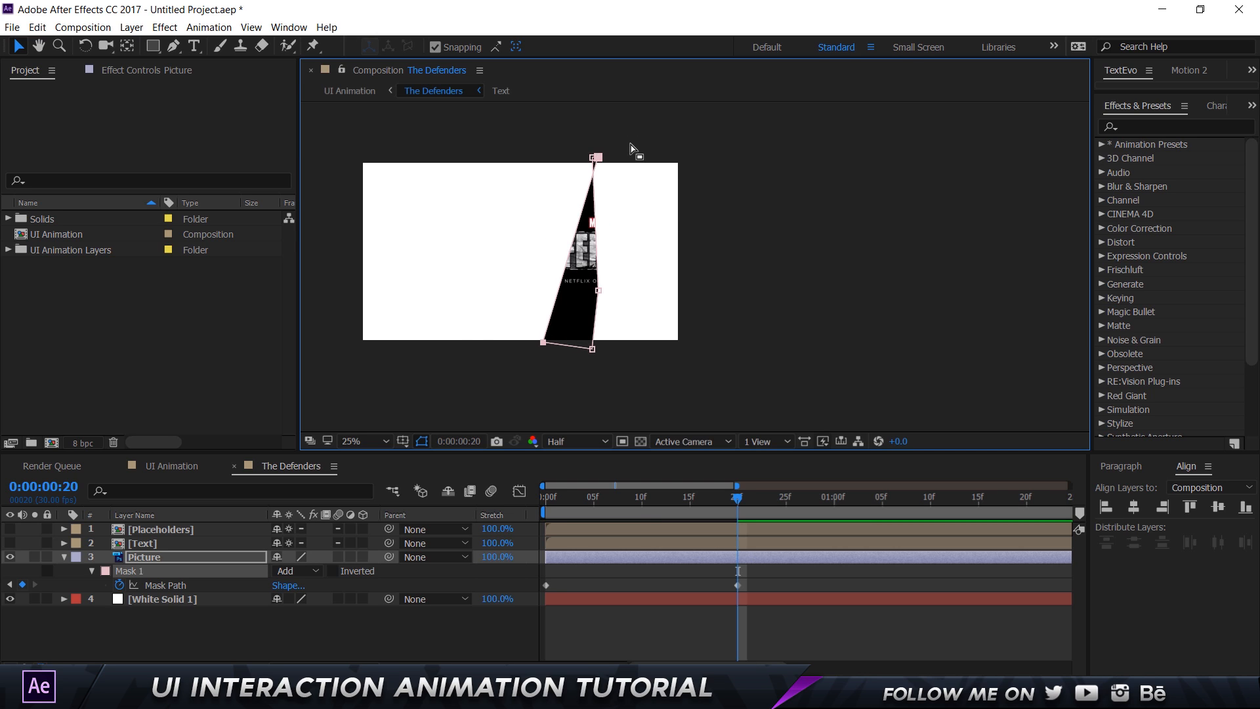
{"action": "key", "text": "shift+Right"}
{"action": "key", "text": "shift+Right"}
{"action": "key", "text": "shift+Right"}
{"action": "key", "text": "shift+Right"}
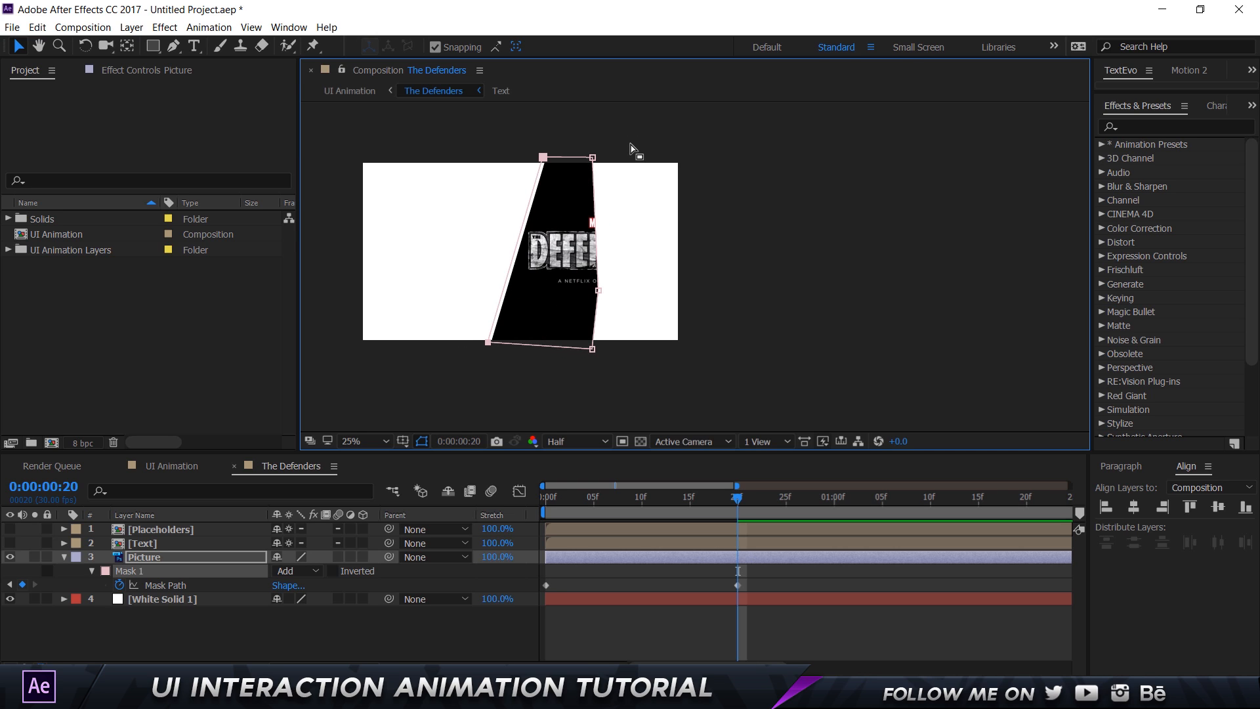
At 0:00:00:20, shift the mask's three outer points beyond the composition's right edge to uncover the whole picture
{"action": "left_click_drag", "start_coordinate": [581, 130], "coordinate": [614, 391]}
{"action": "key", "text": "shift+Right"}
{"action": "key", "text": "shift+Right"}
{"action": "key", "text": "shift+Right"}
{"action": "key", "text": "shift+Right"}
{"action": "key", "text": "shift+Right"}
{"action": "key", "text": "shift+Right"}
{"action": "key", "text": "shift+Right"}
{"action": "key", "text": "shift+Right"}
{"action": "key", "text": "shift+Right"}
{"action": "key", "text": "shift+Right"}
{"action": "key", "text": "shift+Right"}
{"action": "key", "text": "shift+Right"}
{"action": "key", "text": "shift+Right"}
{"action": "key", "text": "shift+Right"}
{"action": "key", "text": "shift+Right"}
{"action": "key", "text": "shift+Right"}
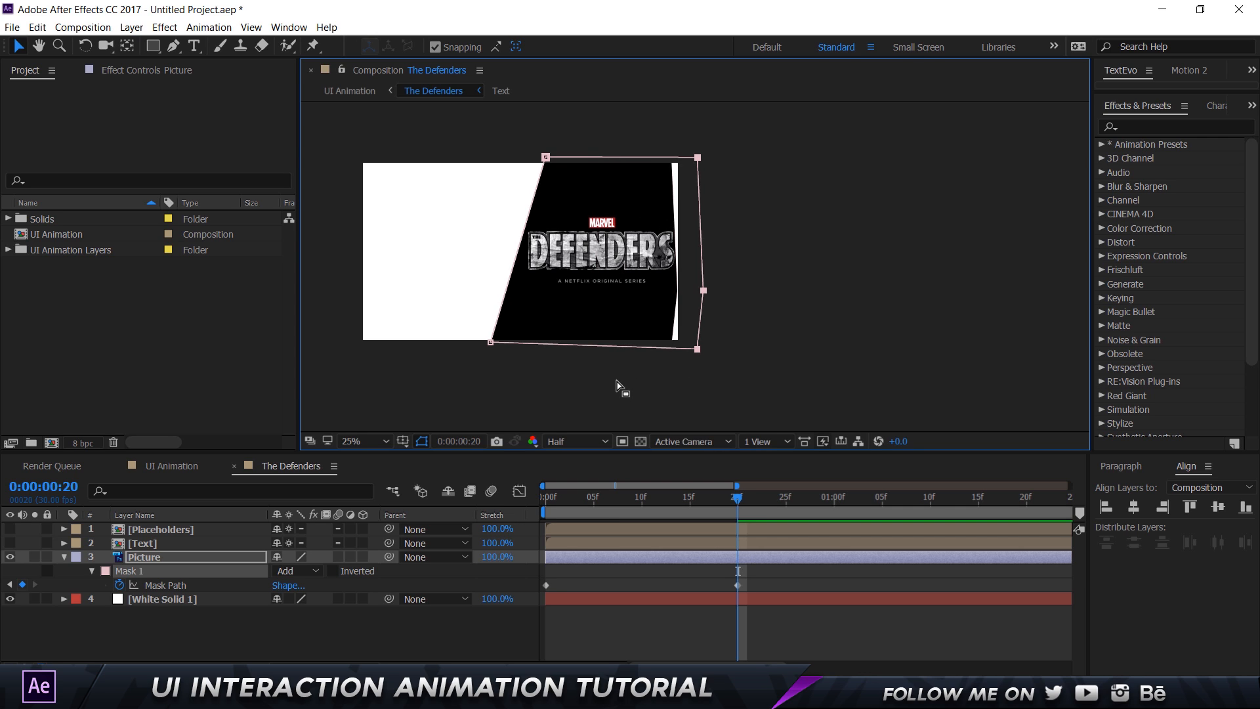
{"action": "left_click", "coordinate": [586, 636]}
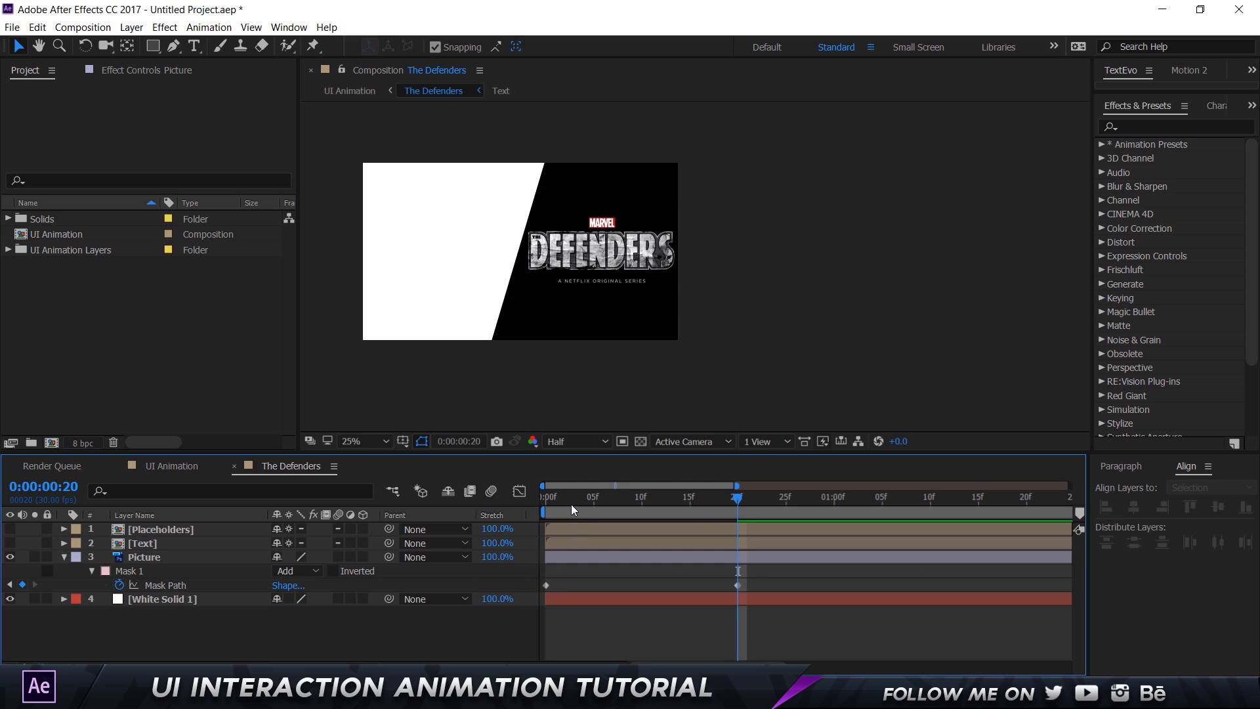
Preview the Picture layer's mask reveal from the start of the composition
{"action": "key", "text": "Home"}
{"action": "key", "text": "space"}
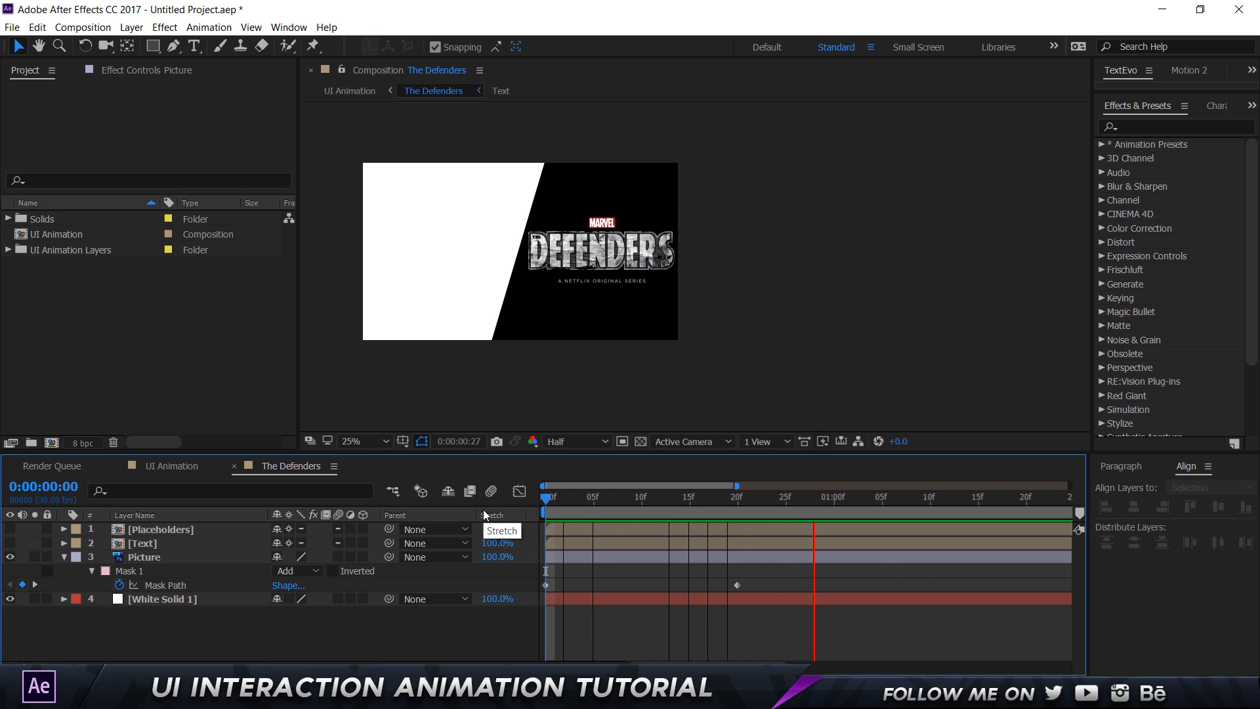
{"action": "key", "text": "space"}
{"action": "left_click_drag", "start_coordinate": [546, 499], "coordinate": [466, 510]}
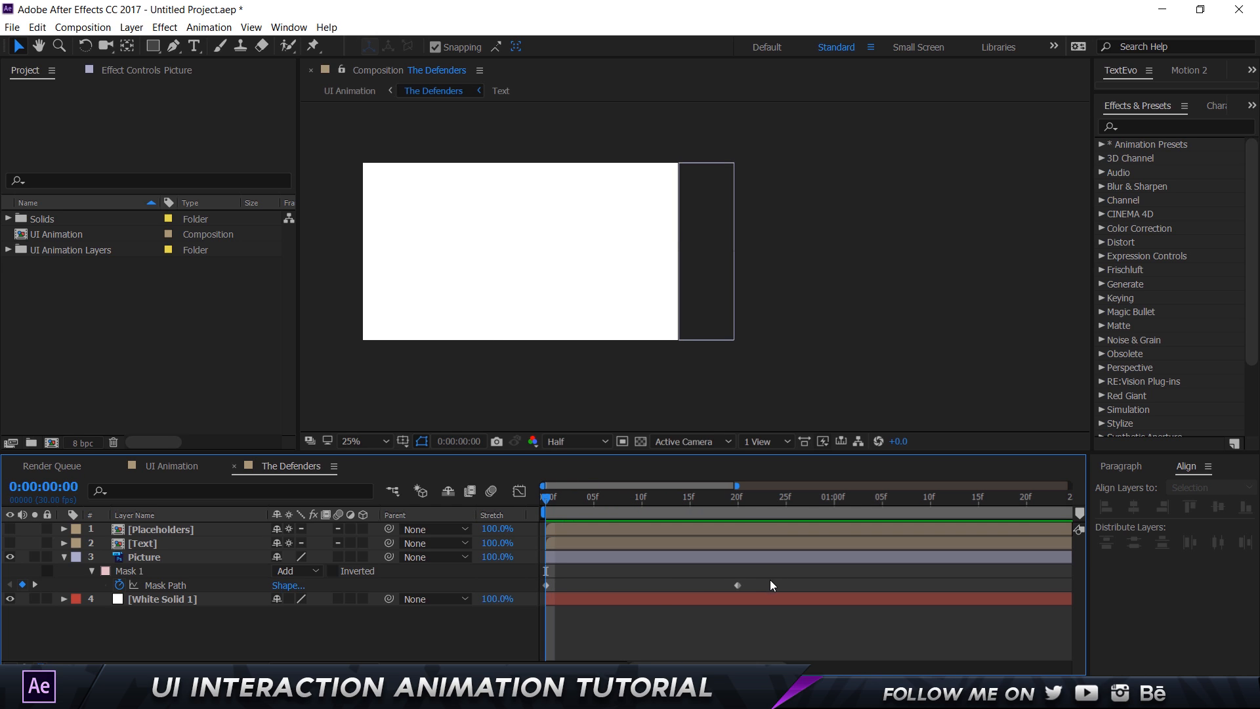
Apply Easy Ease to both Mask Path keyframes of the Picture layer
{"action": "left_click_drag", "start_coordinate": [769, 579], "coordinate": [530, 594]}
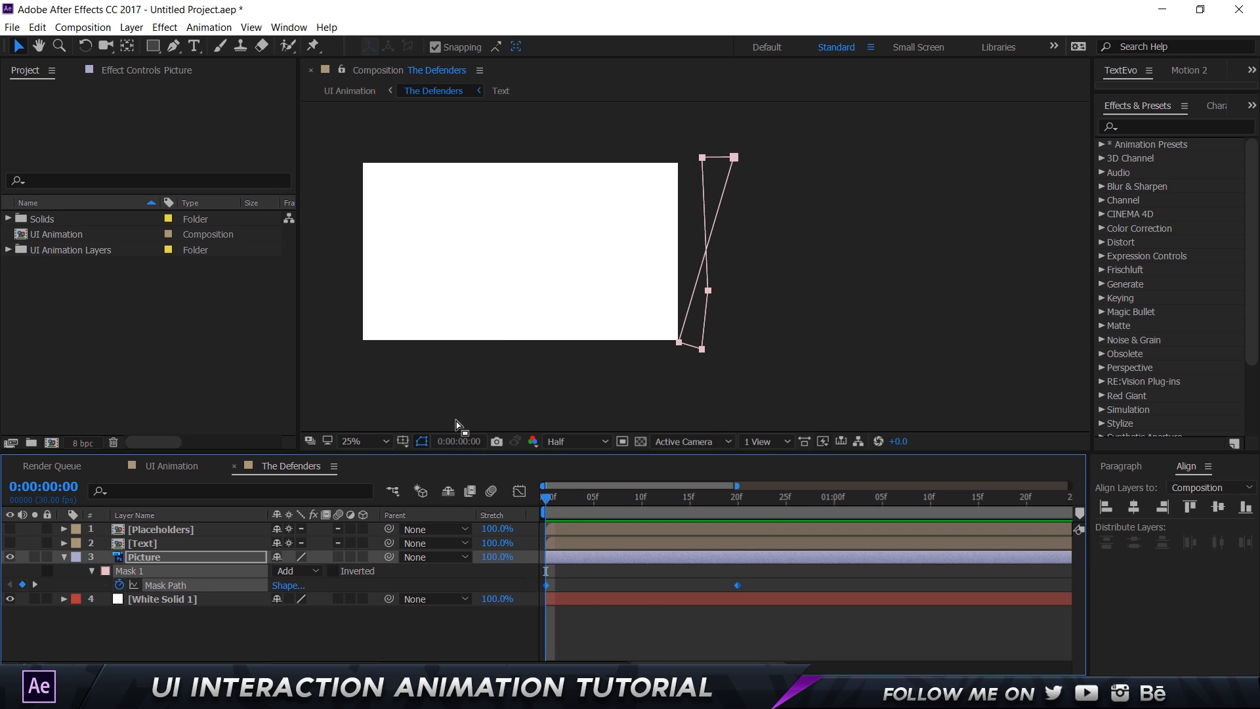
{"action": "right_click", "coordinate": [546, 582]}
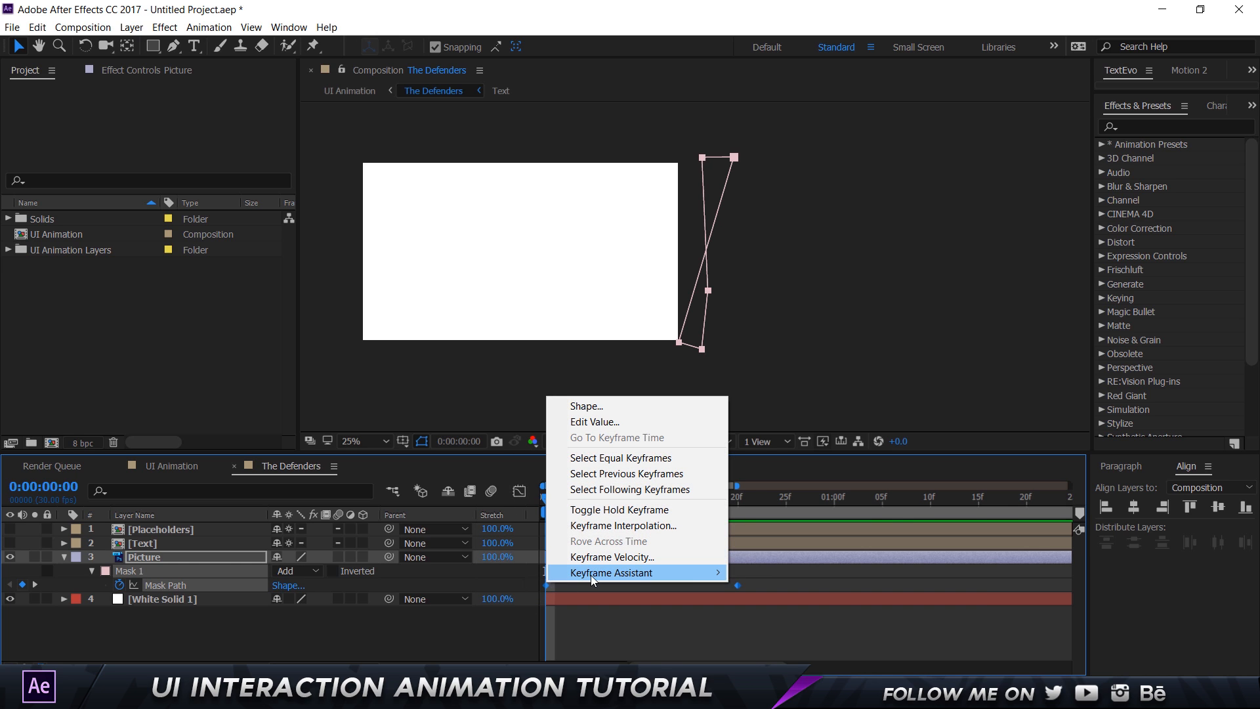
{"action": "mouse_move", "coordinate": [591, 573]}
{"action": "left_click", "coordinate": [824, 605]}
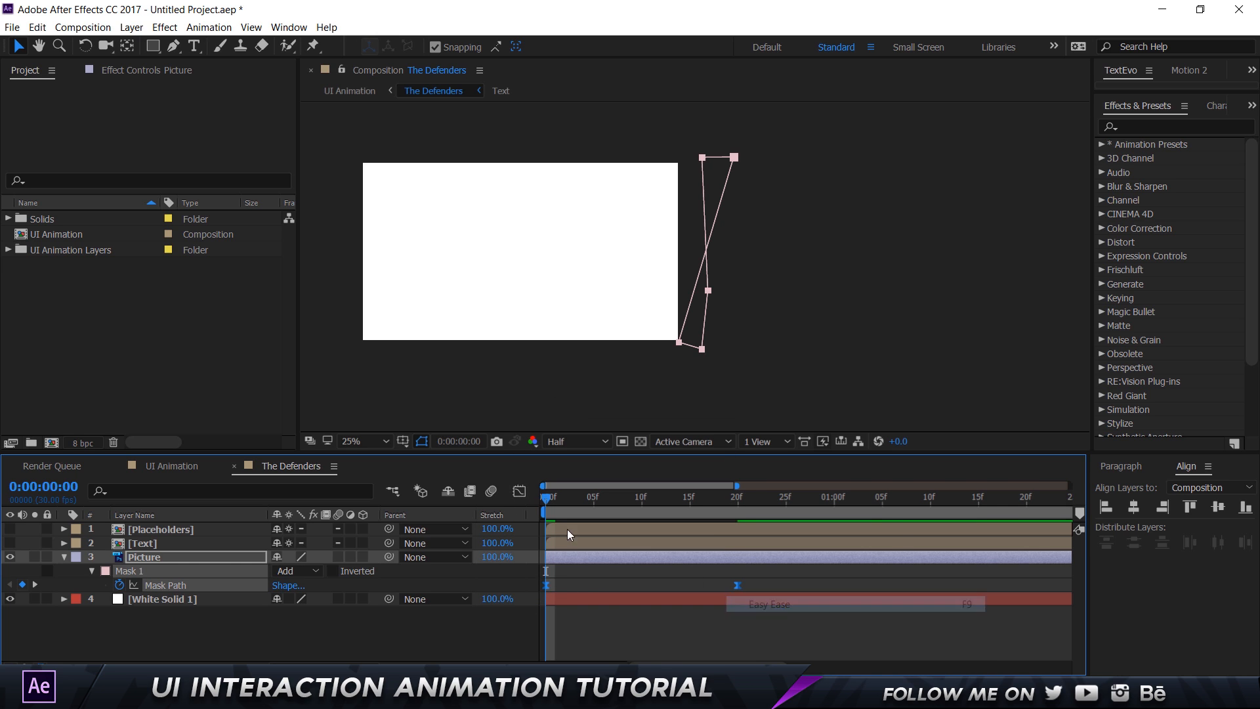
Lengthen the ease into the last Mask Path keyframe in the speed graph so the speed peaks early, and preview the reveal
{"action": "left_click", "coordinate": [519, 490]}
{"action": "left_click_drag", "start_coordinate": [727, 643], "coordinate": [639, 632]}
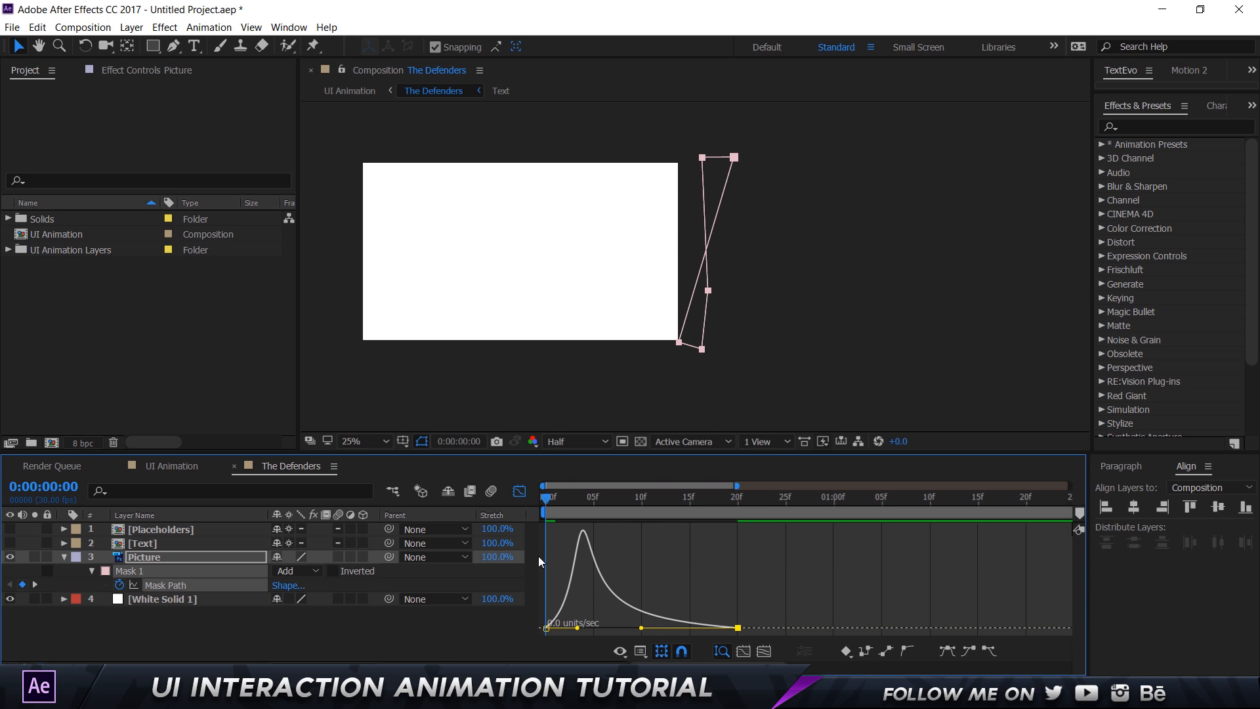
{"action": "left_click", "coordinate": [519, 491]}
{"action": "key", "text": "space"}
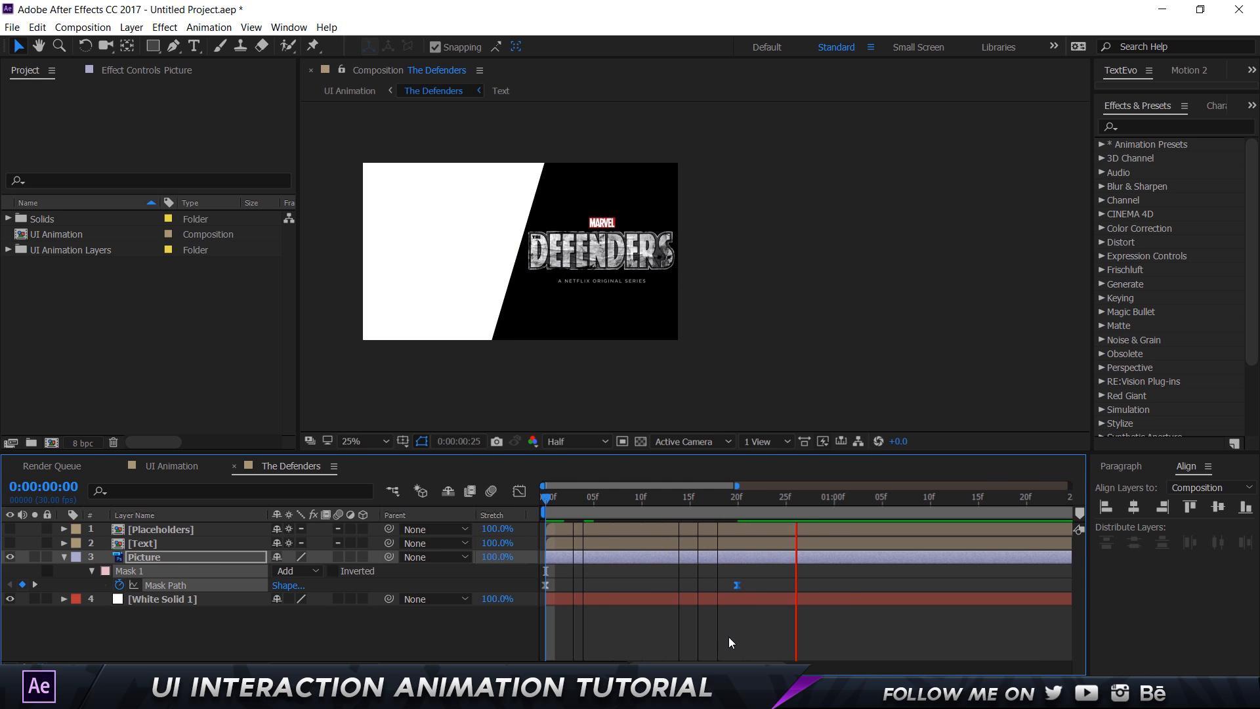
{"action": "key", "text": "space"}
{"action": "left_click_drag", "start_coordinate": [546, 500], "coordinate": [534, 527]}
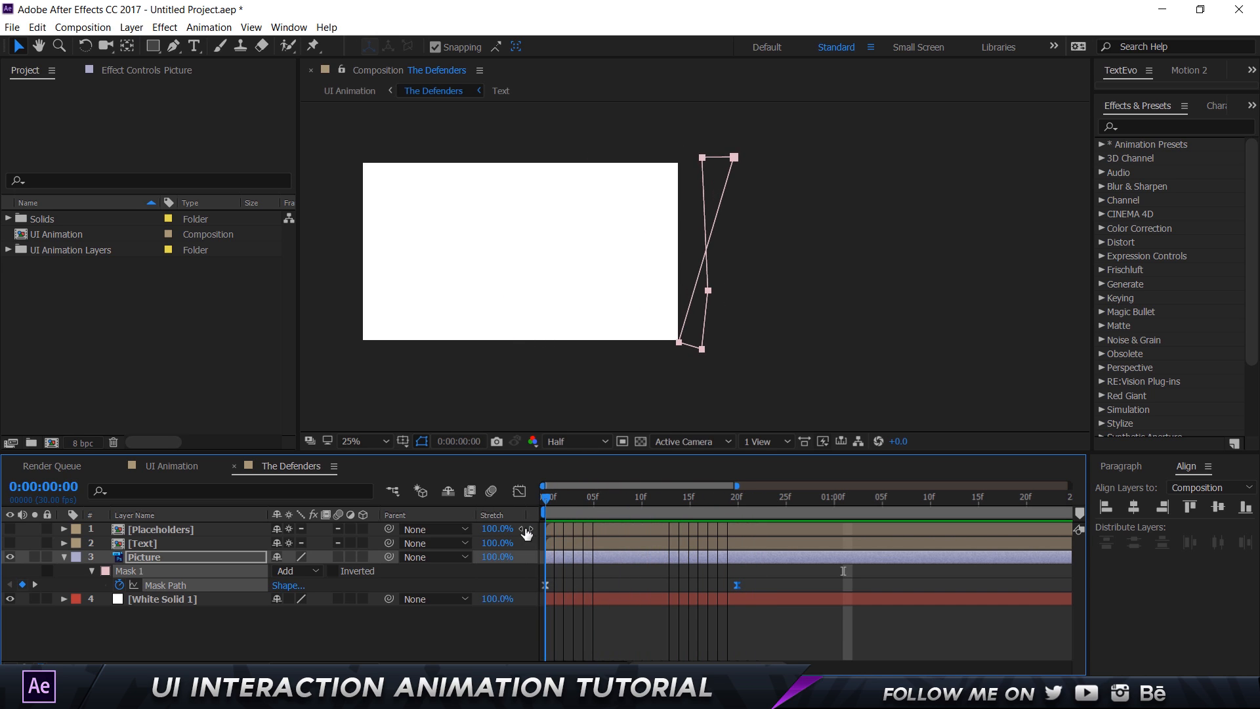
{"action": "key", "text": "space"}
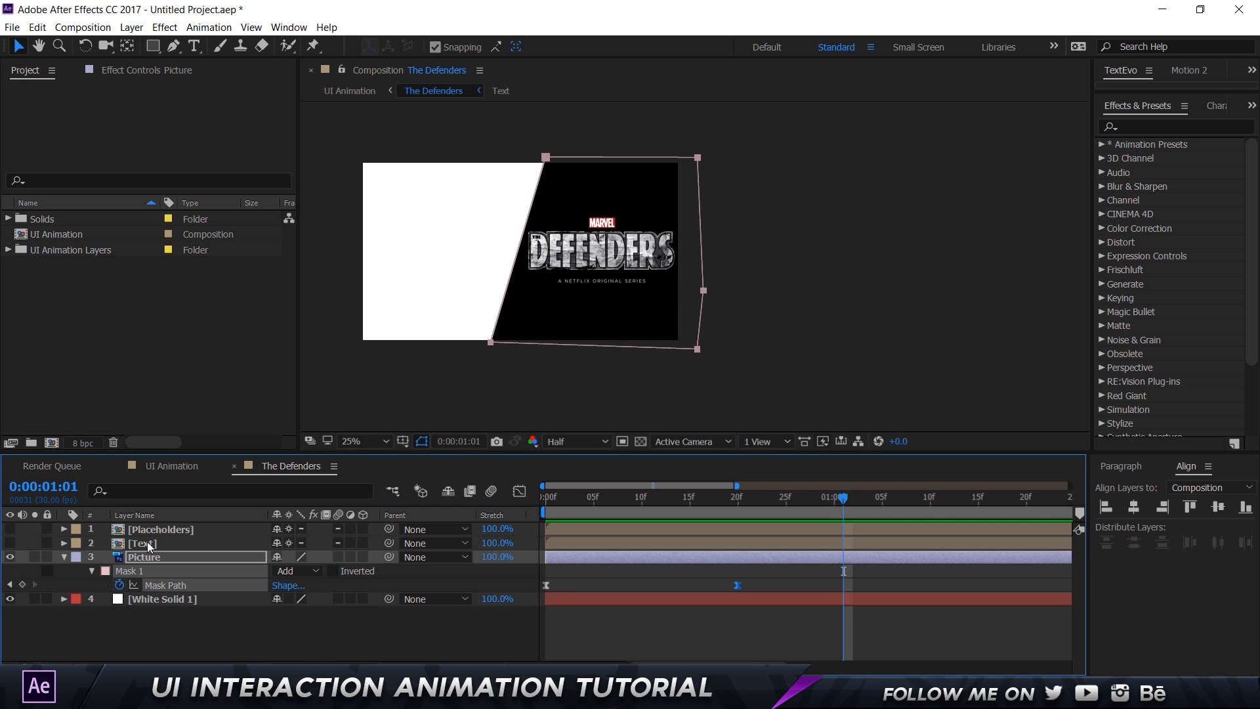
Delay the Picture layer's Mask Path keyframes relative to Position, placing them at frames 4 and 25, and preview the offset motion
{"action": "left_click", "coordinate": [147, 542]}
{"action": "left_click", "coordinate": [163, 598]}
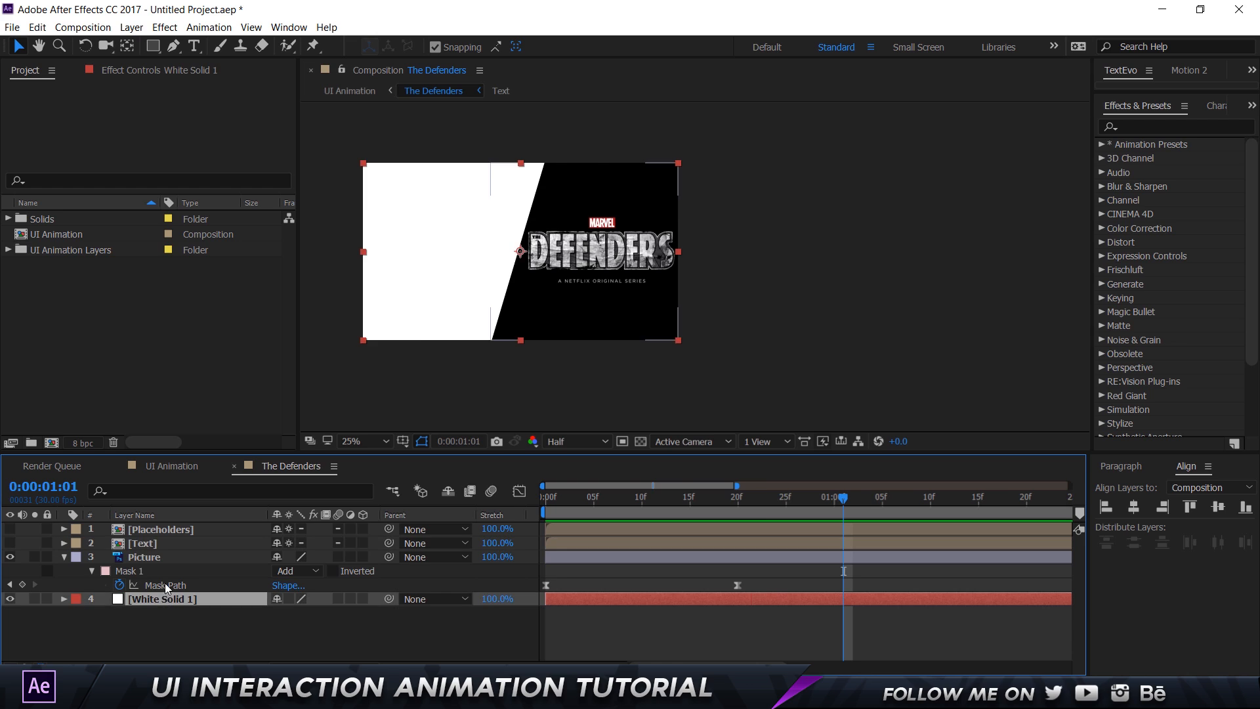
{"action": "left_click", "coordinate": [144, 557]}
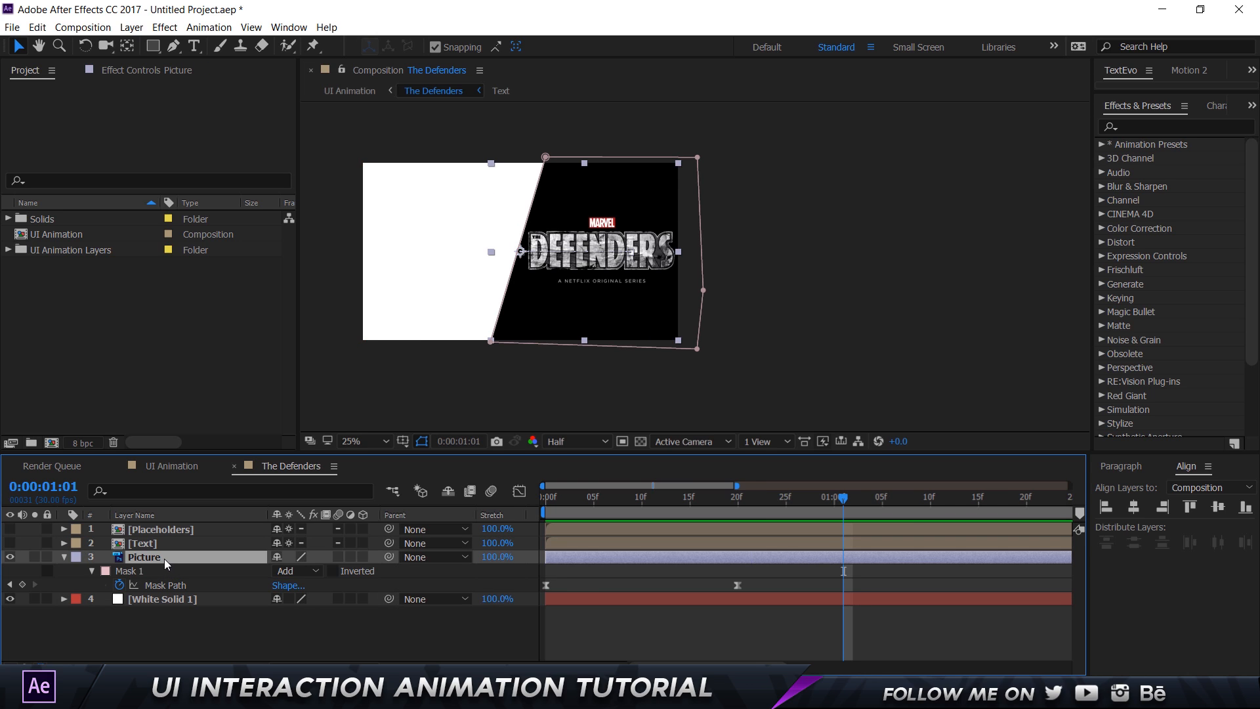
{"action": "key", "text": "u"}
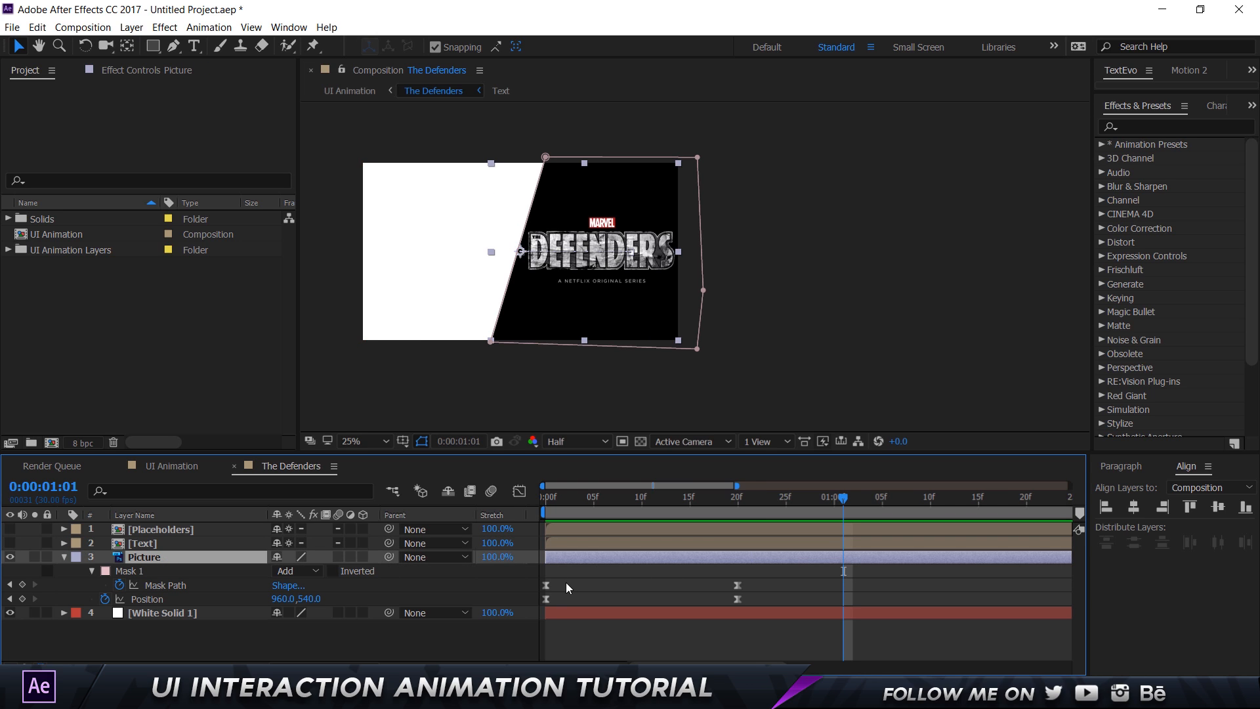
{"action": "left_click", "coordinate": [531, 564]}
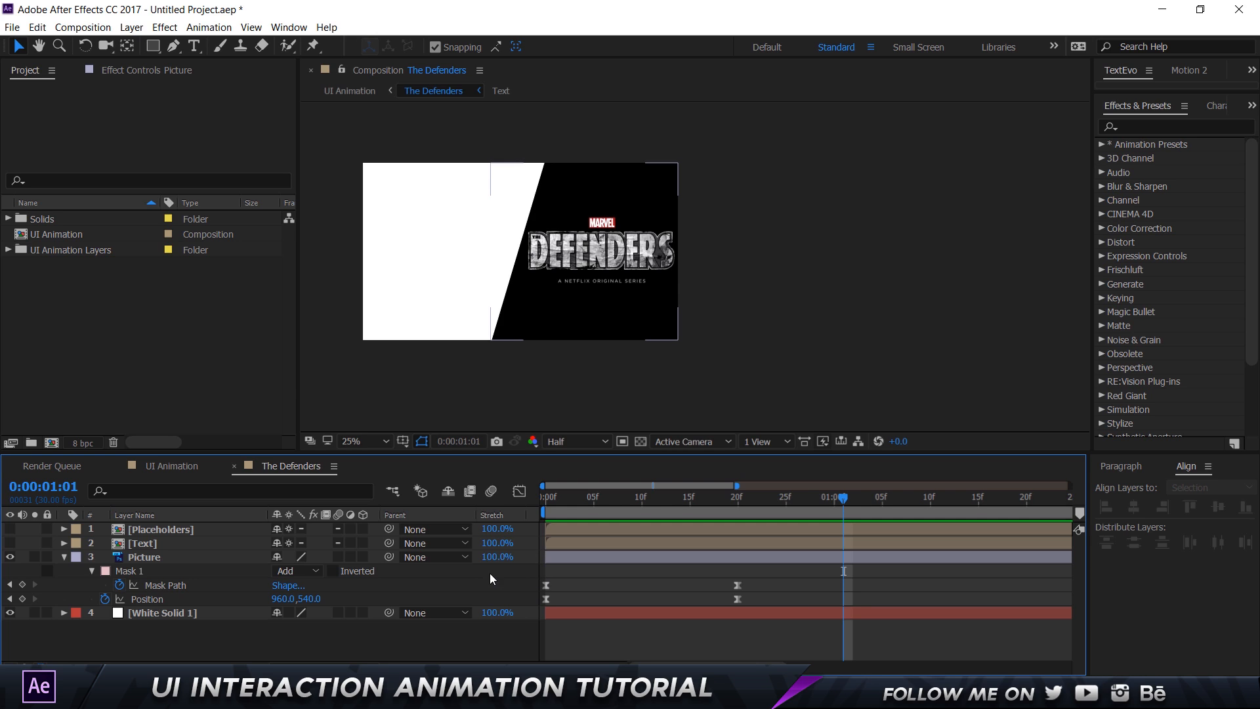
{"action": "left_click_drag", "start_coordinate": [490, 578], "coordinate": [801, 589]}
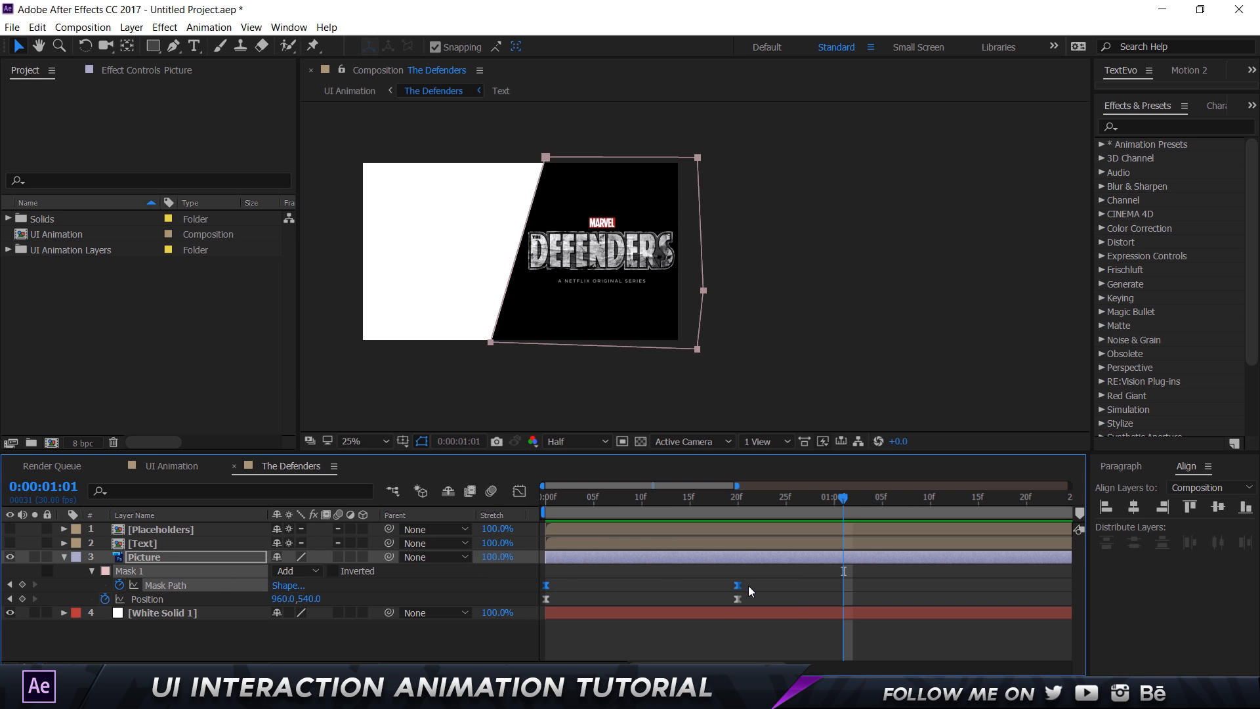
{"action": "left_click_drag", "start_coordinate": [739, 585], "coordinate": [784, 589]}
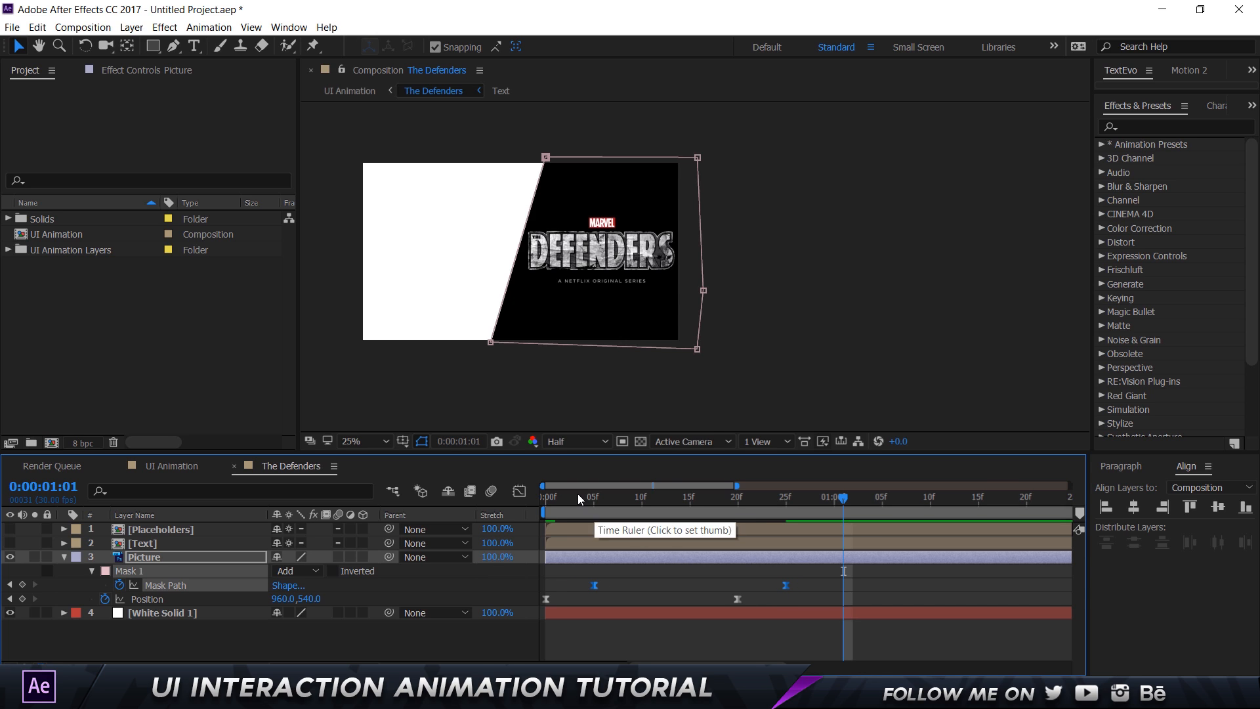
{"action": "key", "text": "space"}
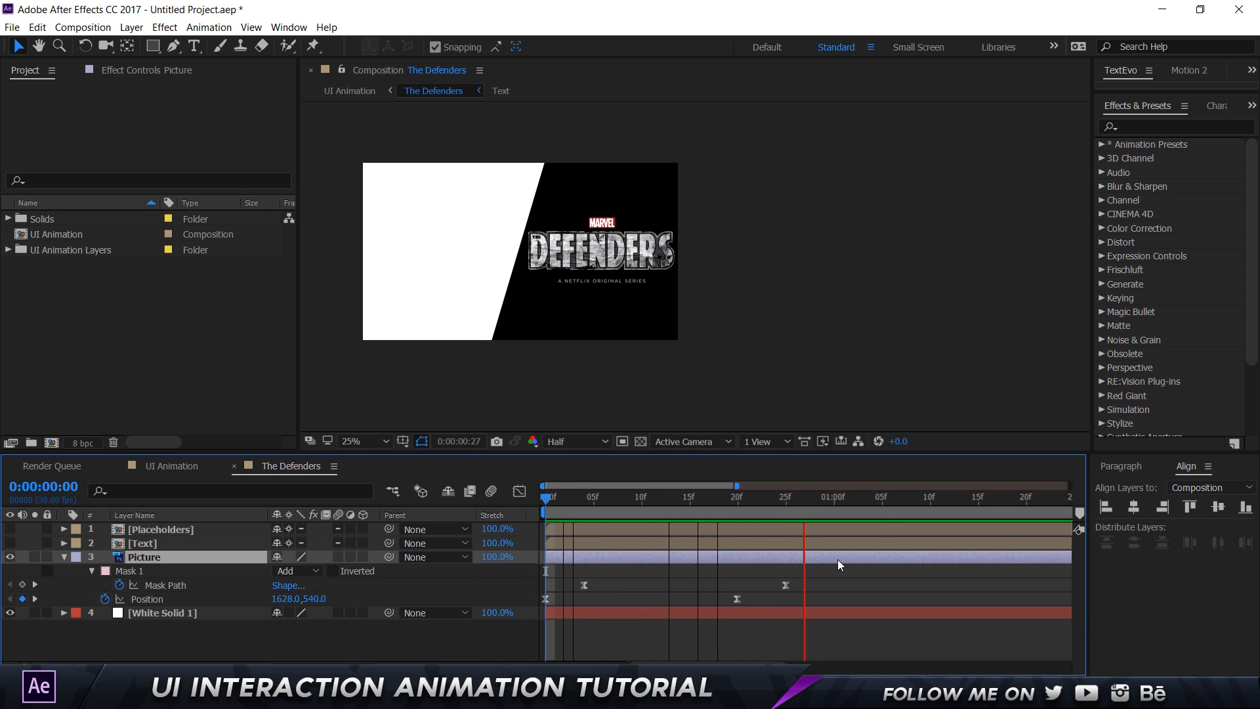
{"action": "key", "text": "space"}
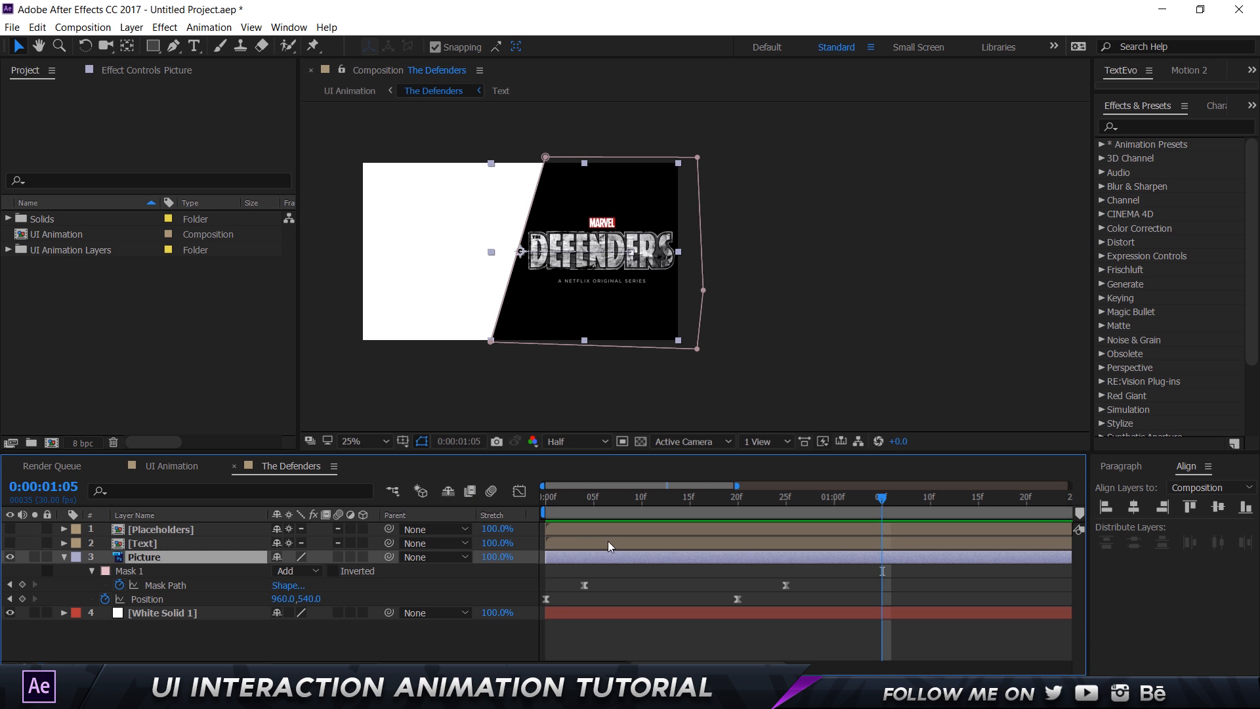
Collapse the Picture layer's properties and fit the composition to the viewer
{"action": "left_click", "coordinate": [63, 558]}
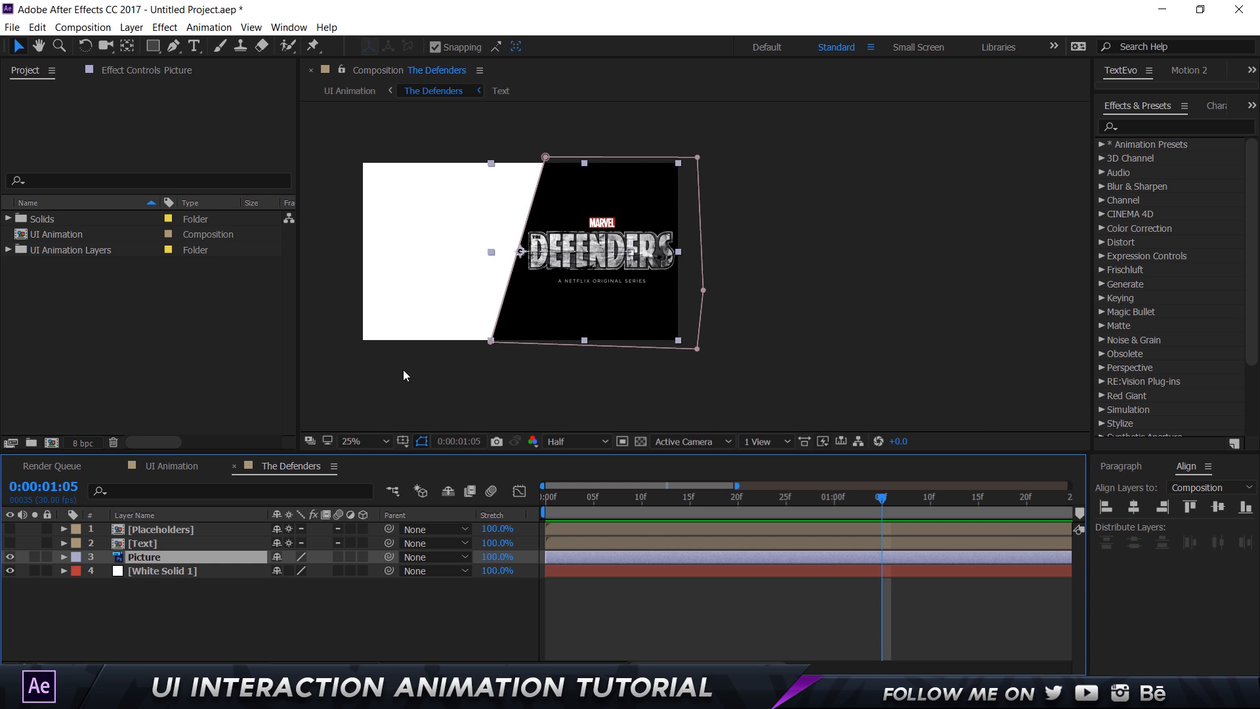
{"action": "key", "text": "shift+slash"}
{"action": "left_click", "coordinate": [310, 189]}
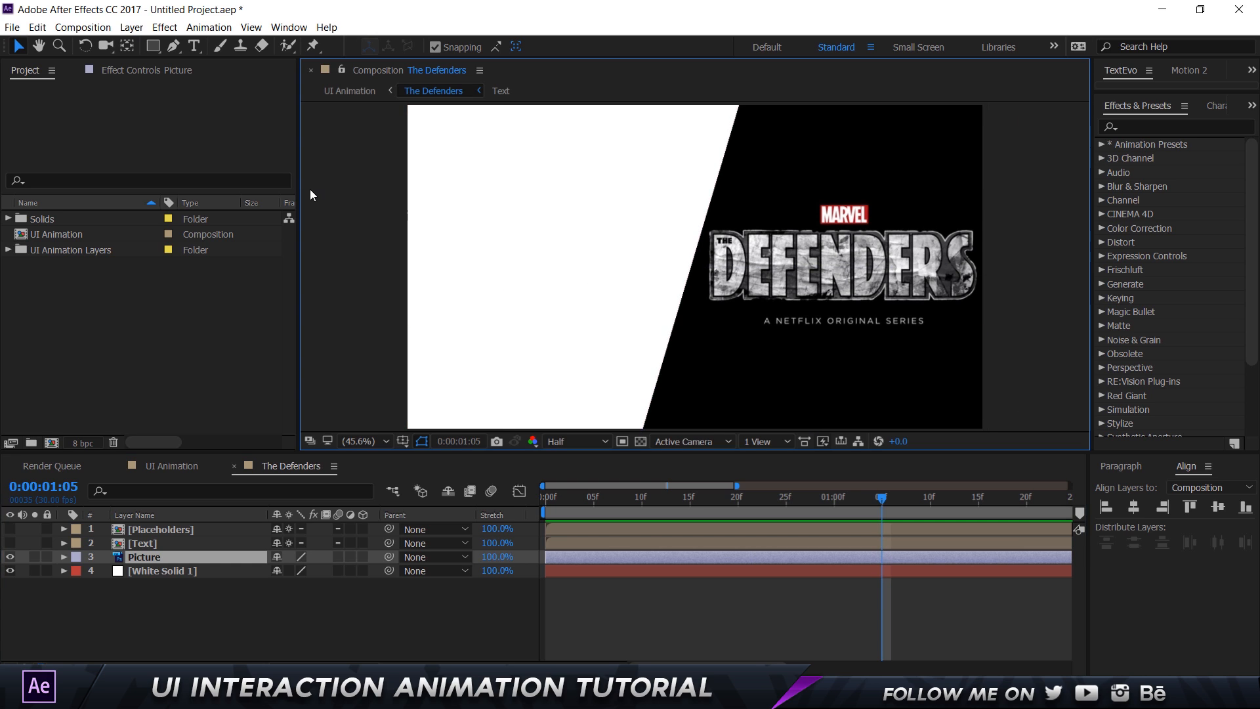
Delete the White Solid 1 layer from The Defenders composition
{"action": "left_click", "coordinate": [169, 467]}
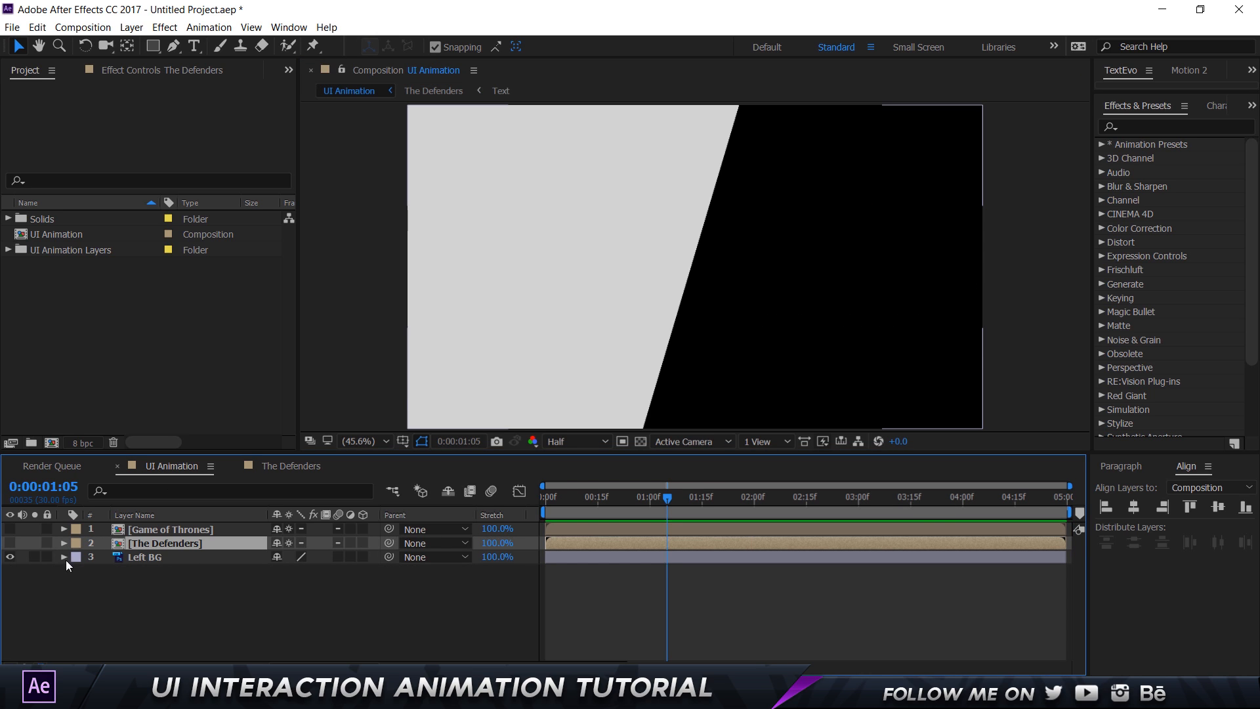
{"action": "left_click", "coordinate": [291, 466]}
{"action": "left_click", "coordinate": [143, 572]}
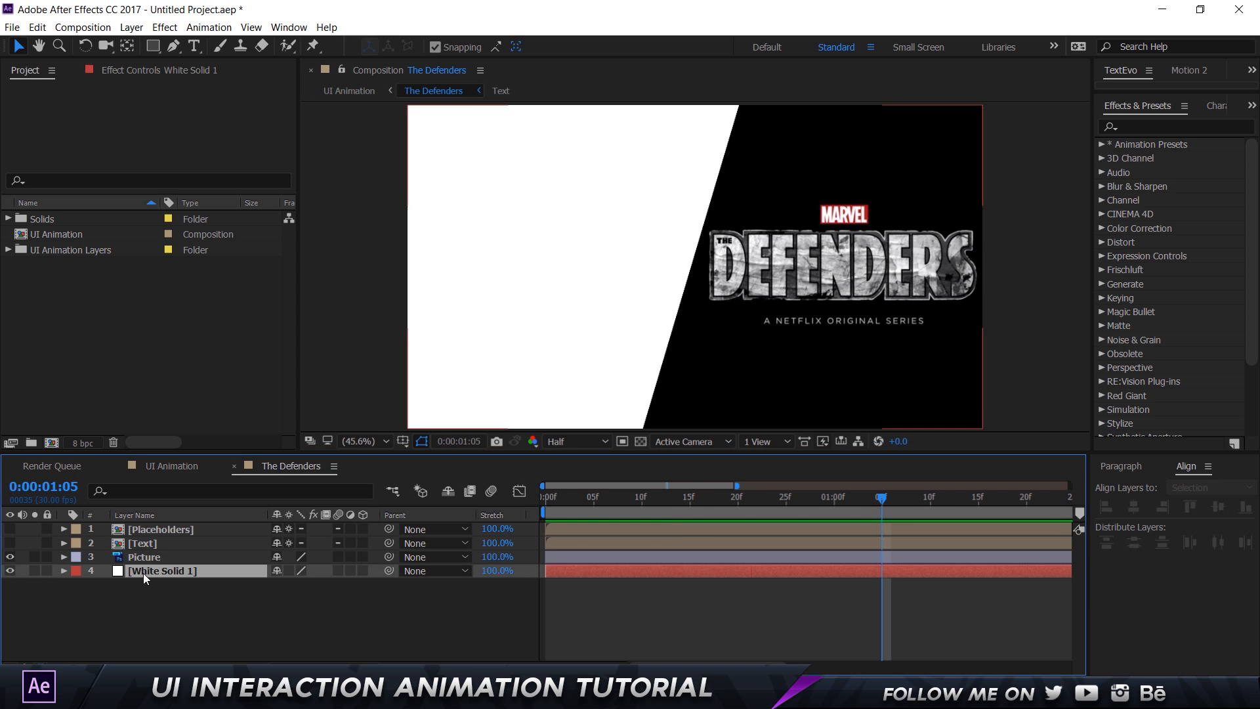
{"action": "key", "text": "Delete"}
Draw a four-point Pen tool mask on UI Animation's Left BG layer, enclosing the light grey area along its slanted edge
{"action": "left_click", "coordinate": [187, 464]}
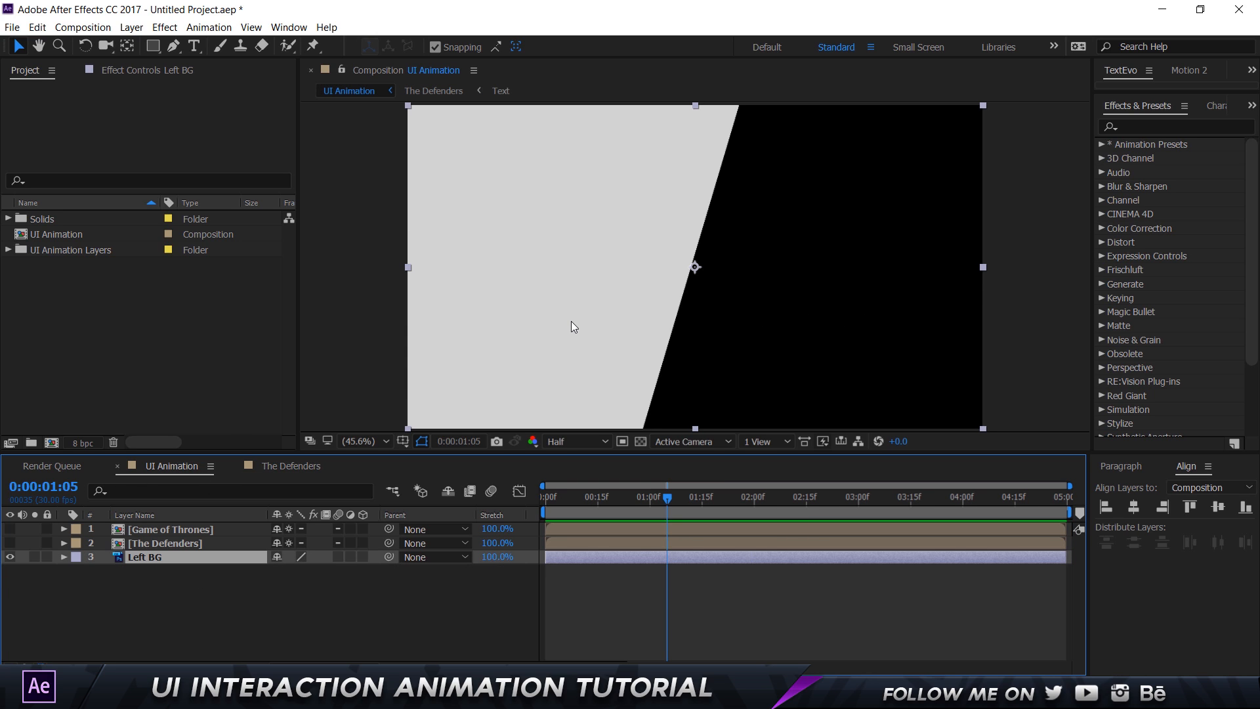
{"action": "key", "text": "comma"}
{"action": "key", "text": "comma"}
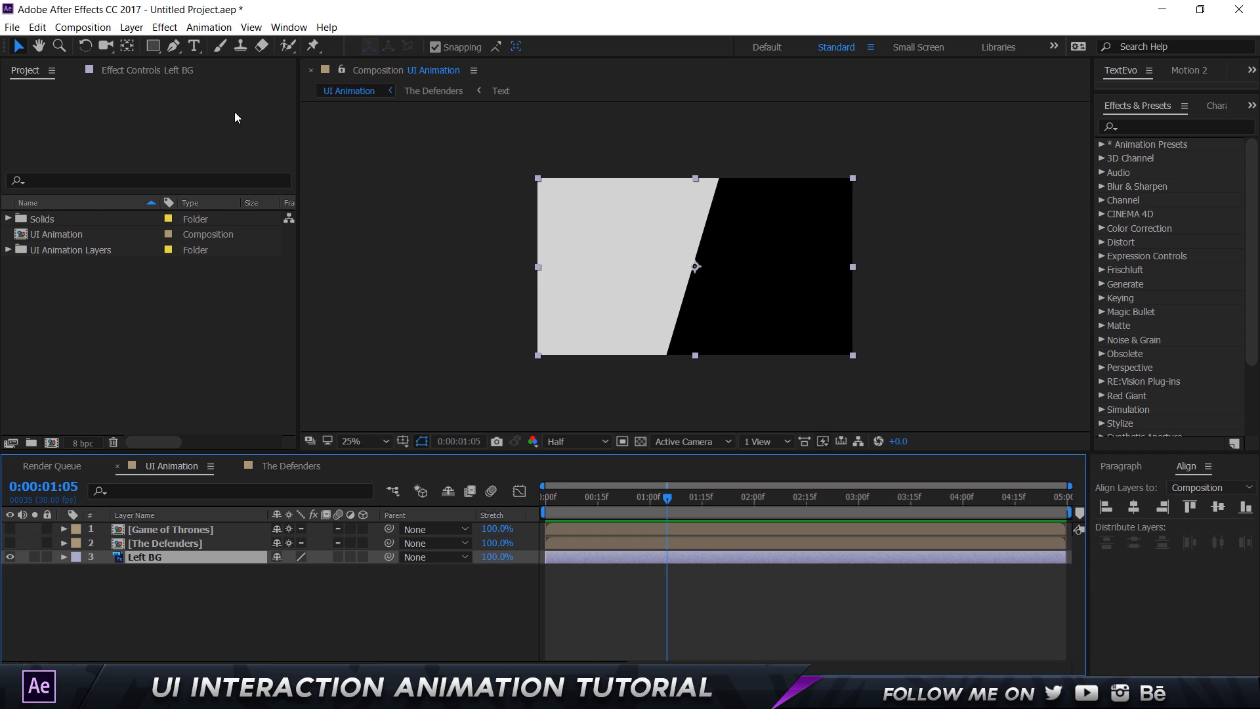
{"action": "left_click", "coordinate": [173, 46]}
{"action": "scroll", "coordinate": [673, 366], "scroll_direction": "up", "scroll_amount": 2}
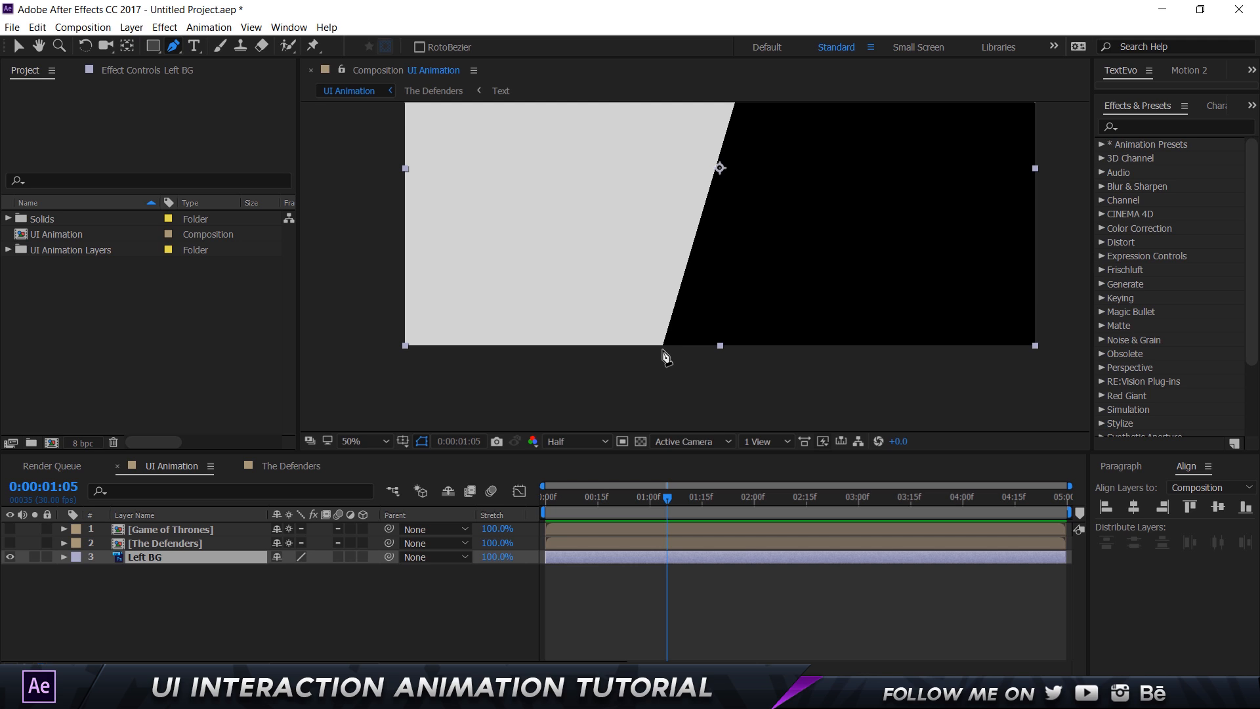
{"action": "left_click", "coordinate": [664, 349]}
{"action": "left_click_drag", "start_coordinate": [769, 116], "coordinate": [671, 380]}
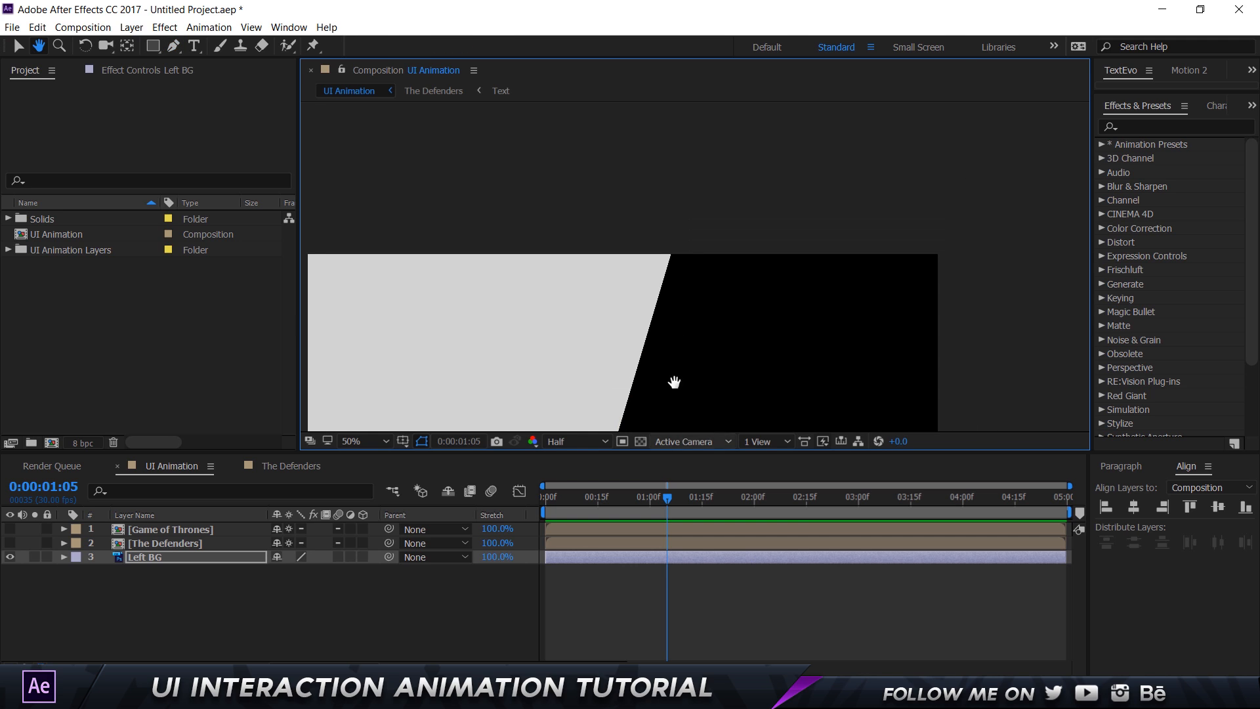
{"action": "left_click", "coordinate": [675, 246]}
{"action": "left_click_drag", "start_coordinate": [676, 260], "coordinate": [987, 183]}
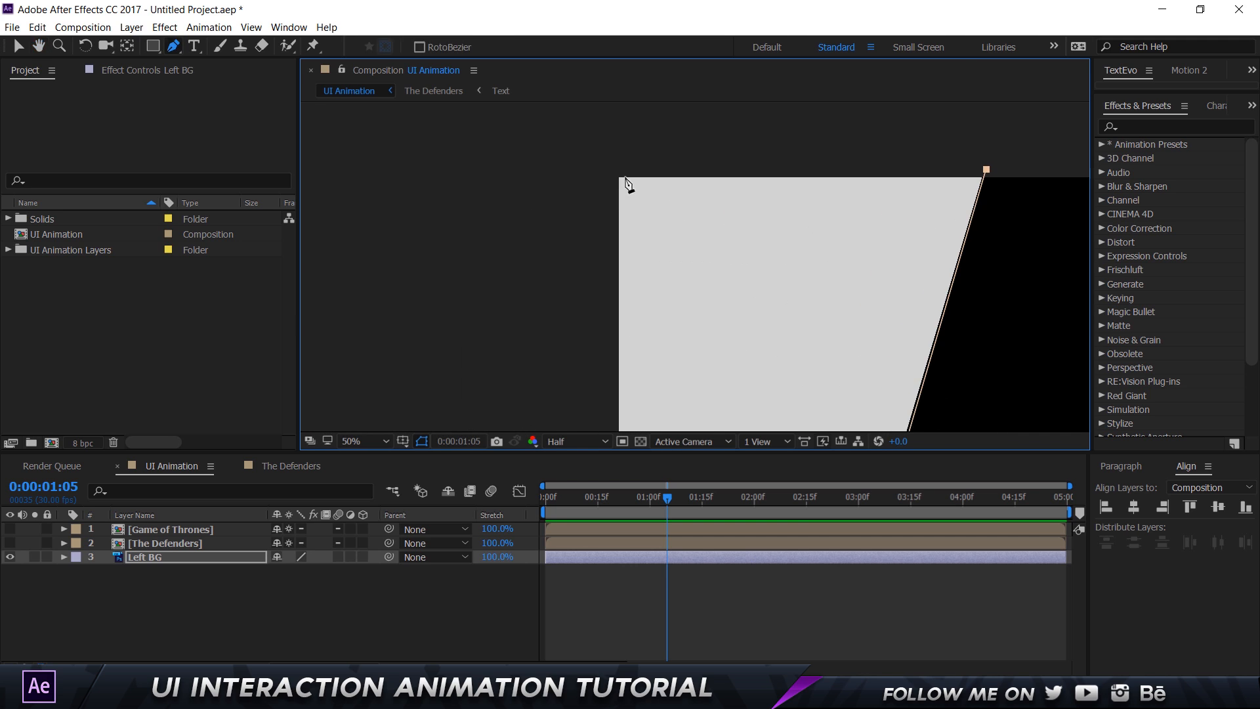
{"action": "left_click", "coordinate": [577, 145]}
{"action": "scroll", "coordinate": [669, 219], "scroll_direction": "down", "scroll_amount": 5}
{"action": "left_click", "coordinate": [588, 344]}
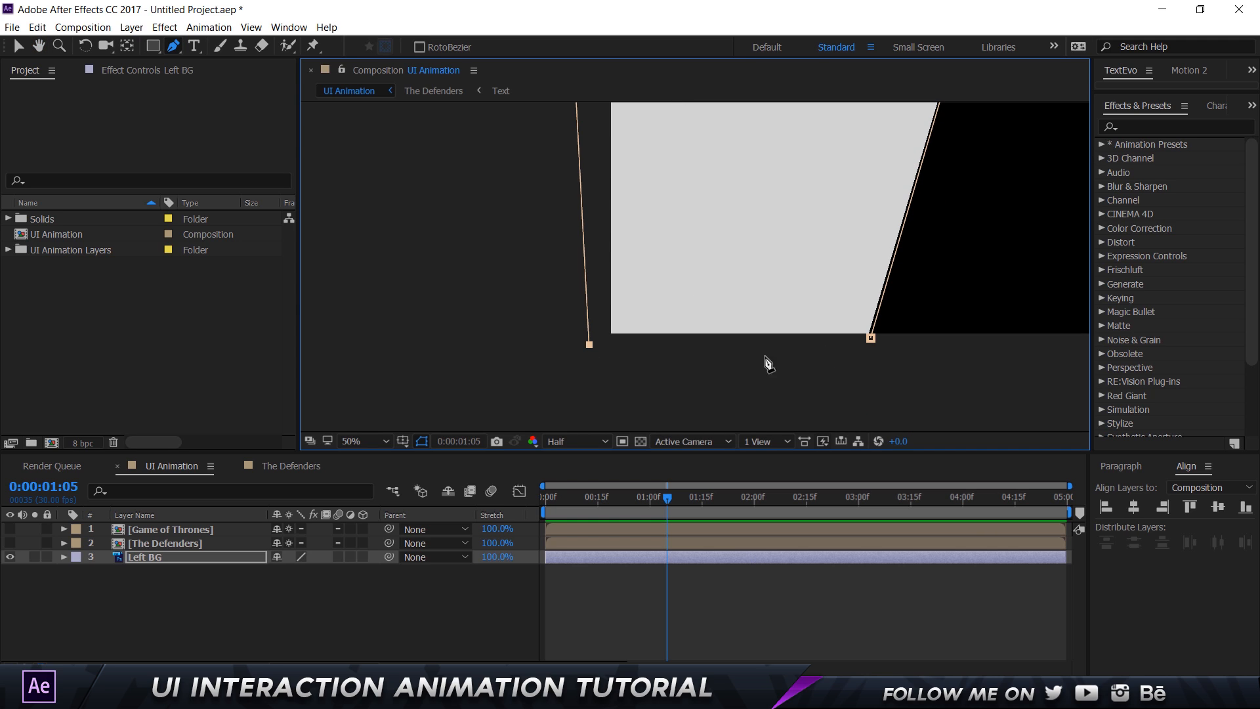
{"action": "left_click", "coordinate": [871, 339]}
{"action": "key", "text": "shift+slash"}
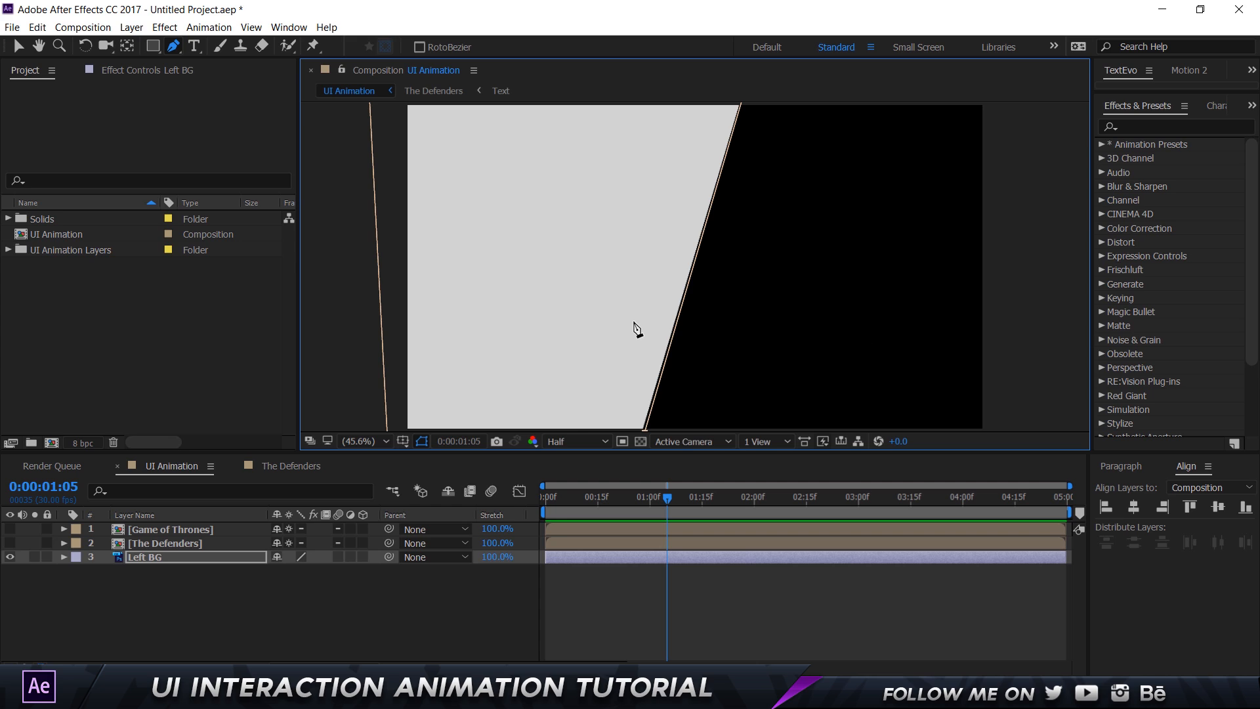
Make The Defenders layer visible in UI Animation and set the current time to frame 21, near the end of its slide-in
{"action": "key", "text": "comma"}
{"action": "key", "text": "comma"}
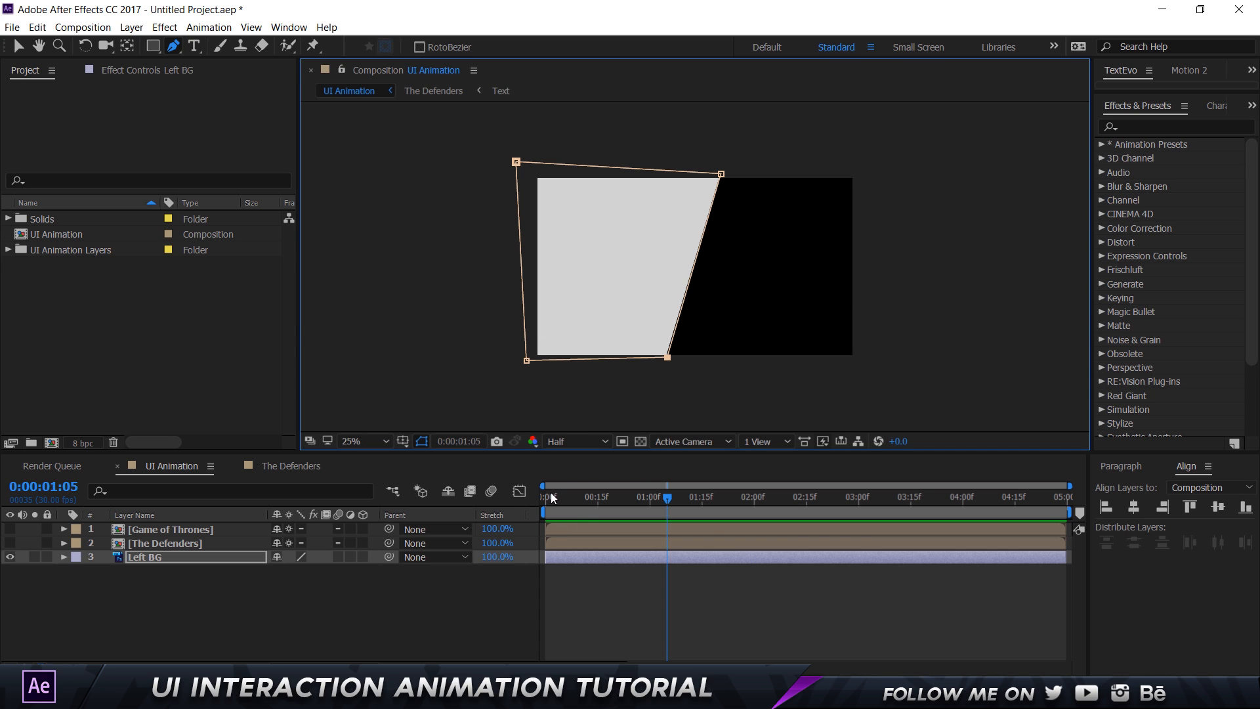
{"action": "mouse_move", "coordinate": [594, 502]}
{"action": "left_mouse_down"}
{"action": "mouse_move", "coordinate": [515, 499]}
{"action": "mouse_move", "coordinate": [570, 501]}
{"action": "left_mouse_up"}
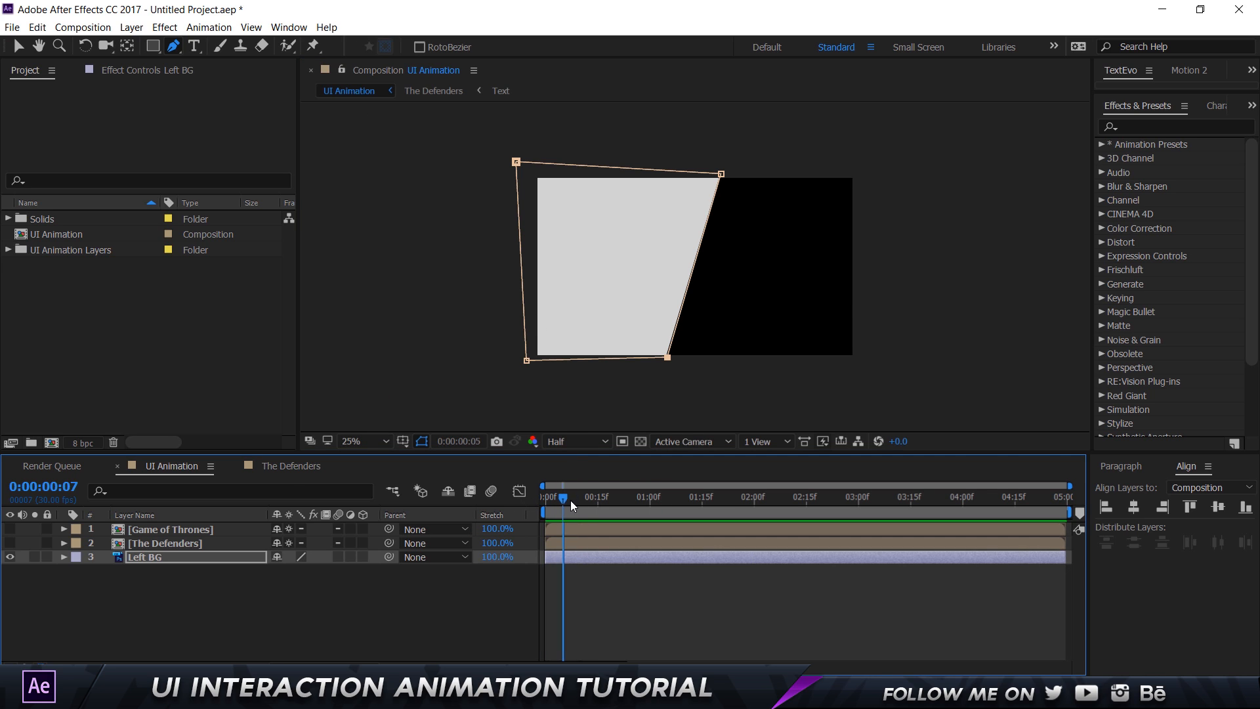
{"action": "left_click", "coordinate": [10, 543]}
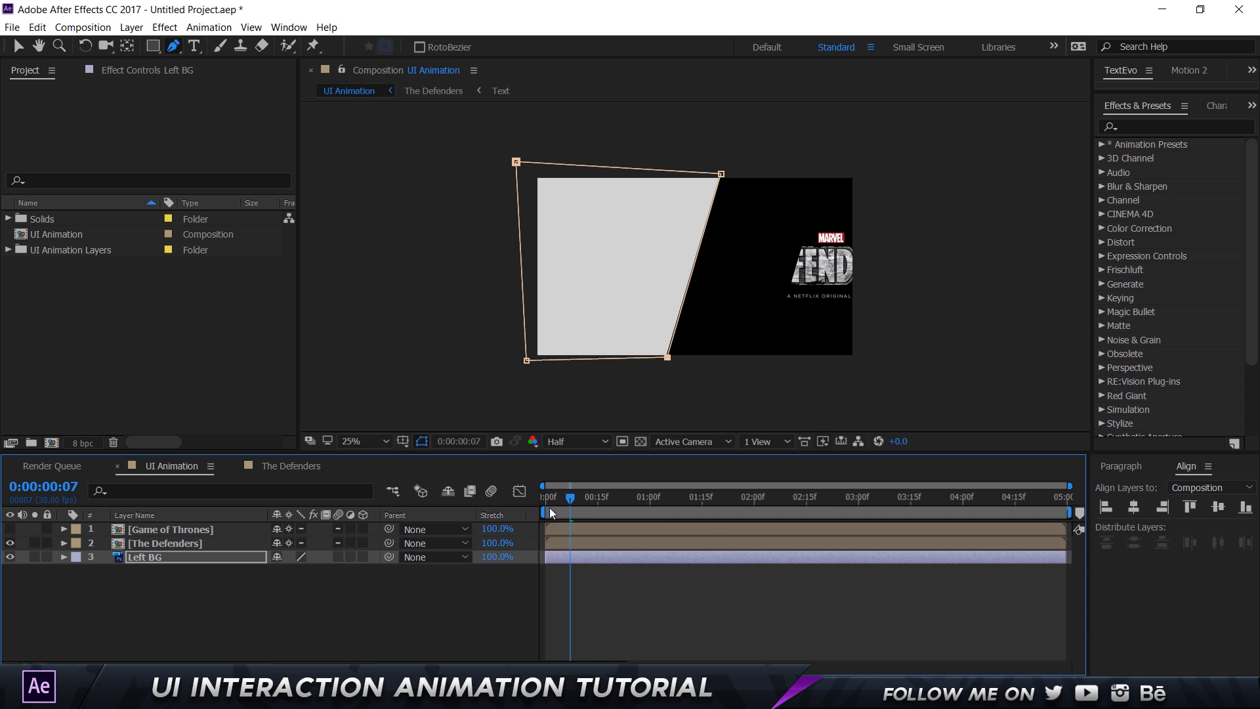
{"action": "left_click_drag", "start_coordinate": [572, 497], "coordinate": [619, 514]}
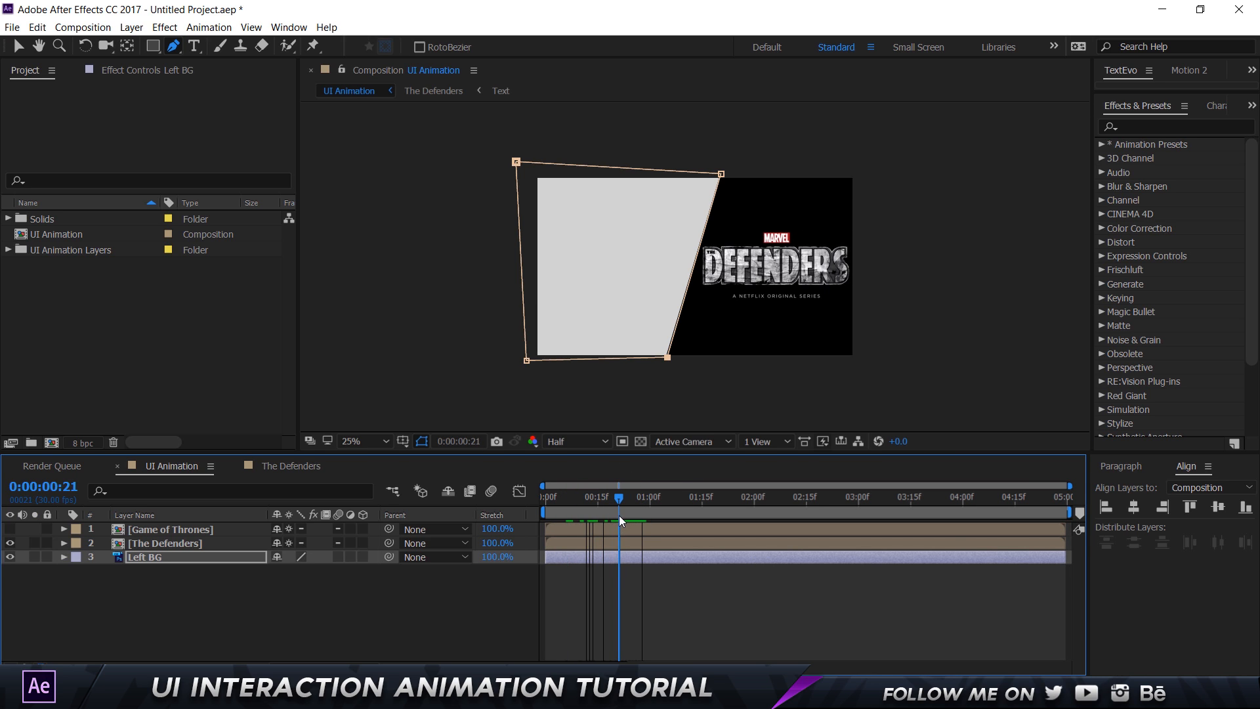
{"action": "key", "text": "Page_Up"}
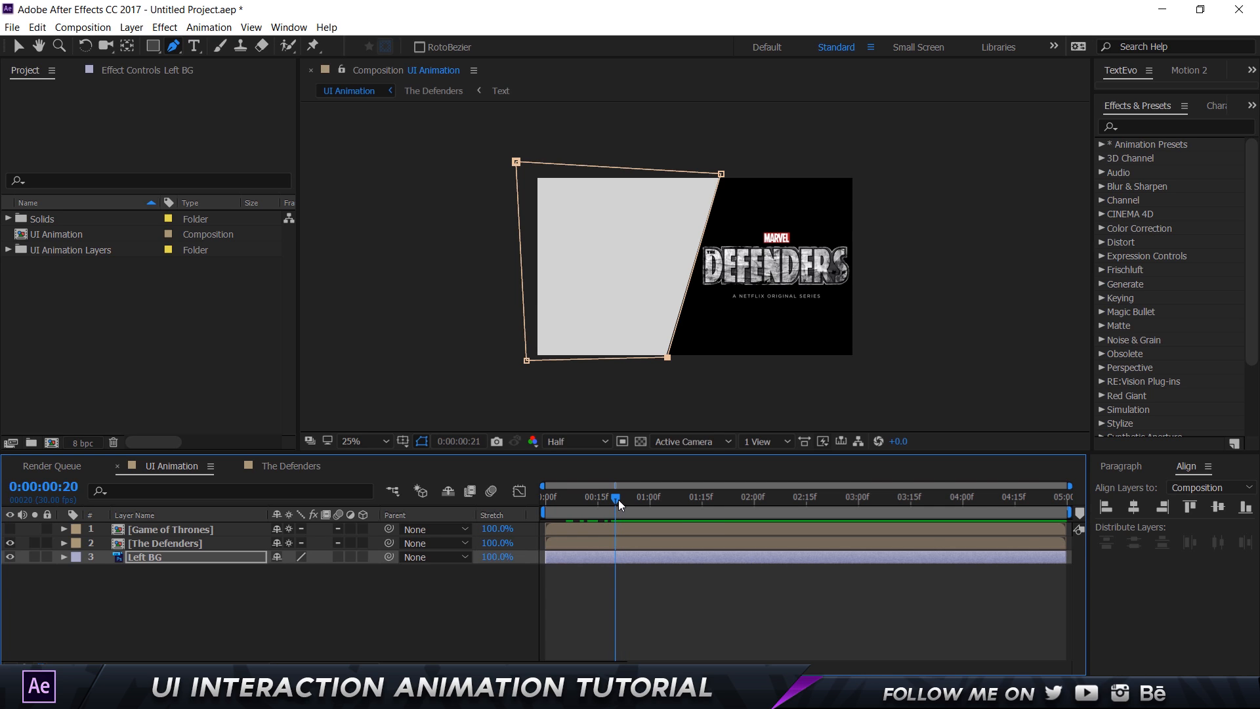
{"action": "key", "text": "Page_Down"}
{"action": "key", "text": "Page_Up"}
{"action": "key", "text": "Page_Down"}
Add Mask Path keyframes to the Left BG layer at 0:00:00:21 and 0:00:01:11
{"action": "key", "text": "m"}
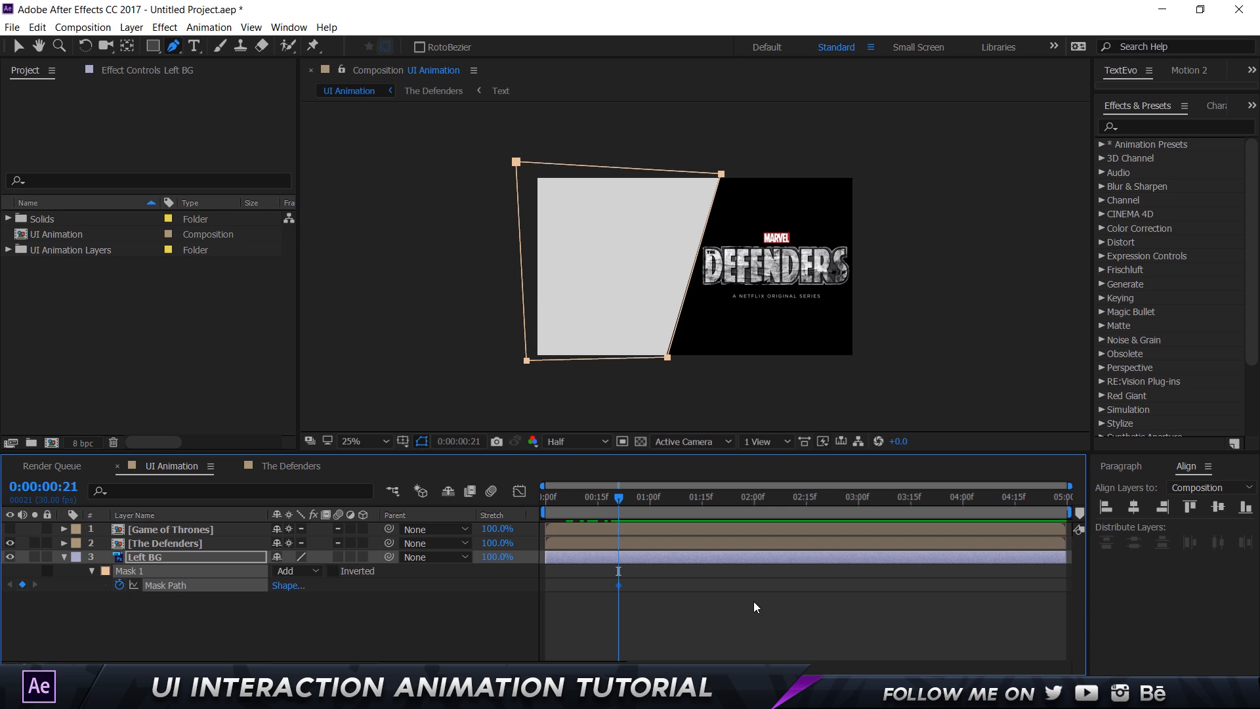
{"action": "key", "text": "shift+Page_Down"}
{"action": "key", "text": "shift+Page_Down"}
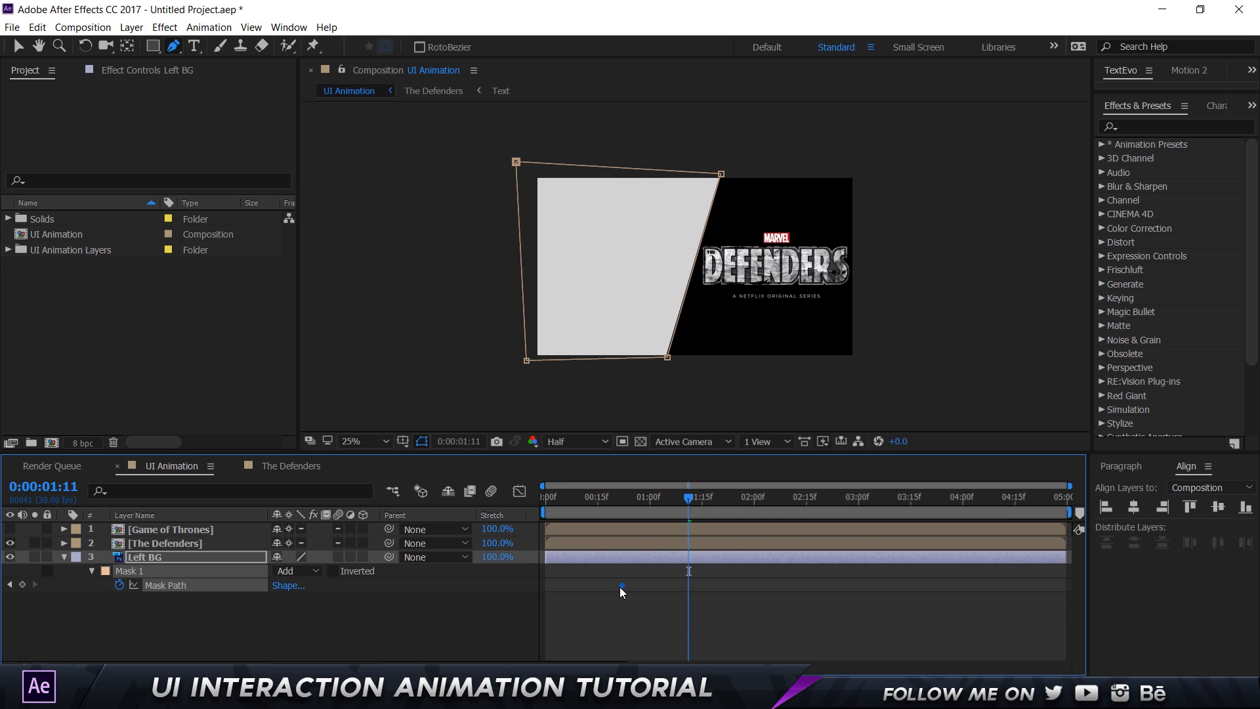
{"action": "left_click", "coordinate": [23, 585]}
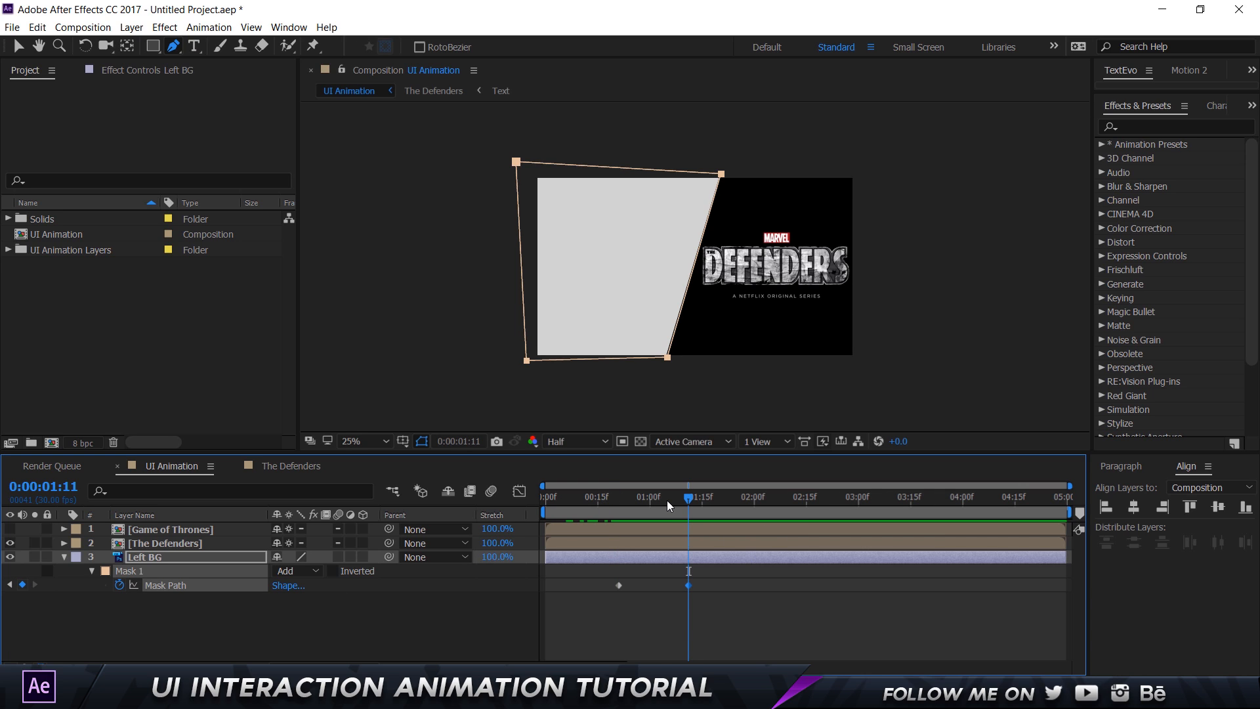
At the first Mask Path keyframe, collapse Left BG's mask by moving its two outer points onto the slanted edge
{"action": "key", "text": "j"}
{"action": "key", "text": "k"}
{"action": "key", "text": "j"}
{"action": "key", "text": "k"}
{"action": "key", "text": "j"}
{"action": "key", "text": "k"}
{"action": "key", "text": "j"}
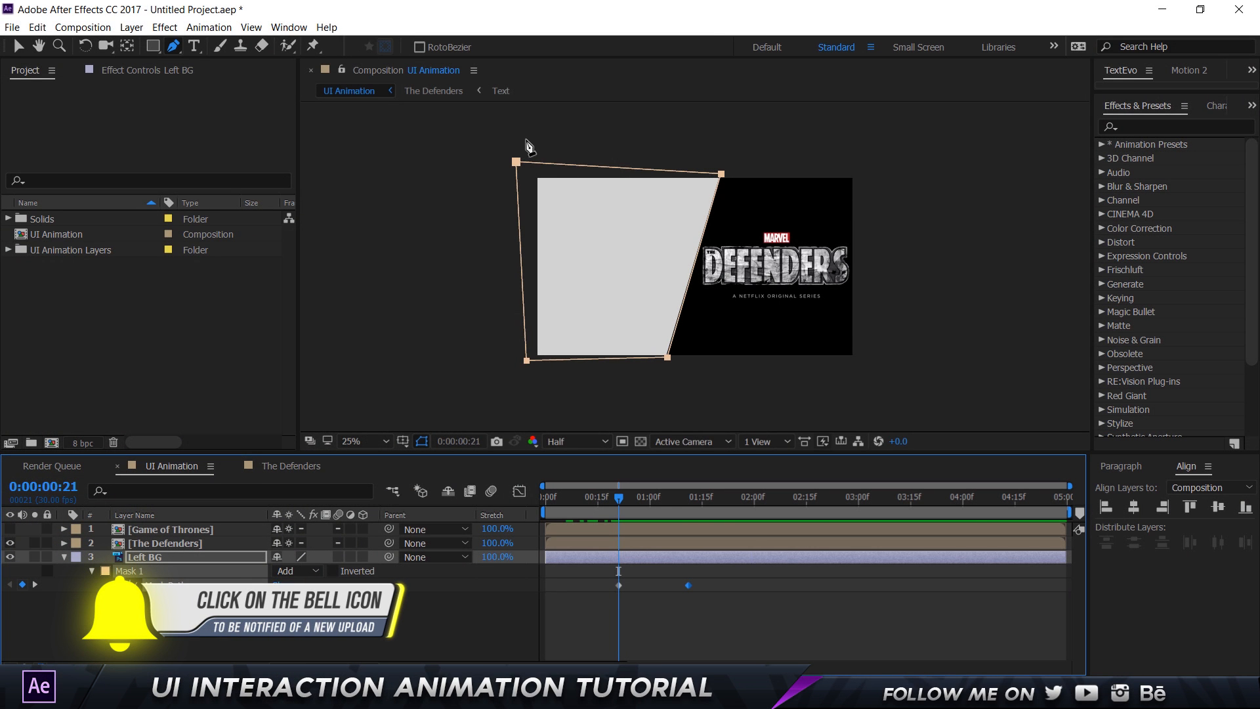
{"action": "key", "text": "v"}
{"action": "left_click_drag", "start_coordinate": [492, 144], "coordinate": [550, 424]}
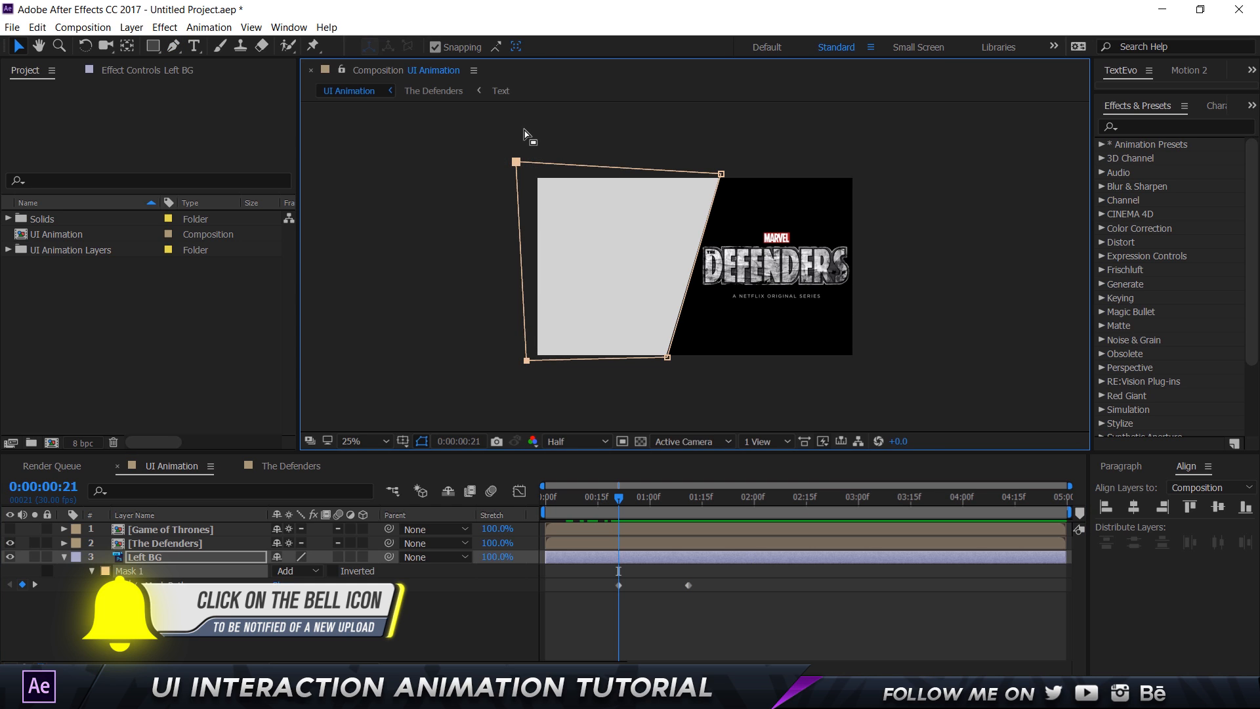
{"action": "left_click_drag", "start_coordinate": [519, 188], "coordinate": [659, 201]}
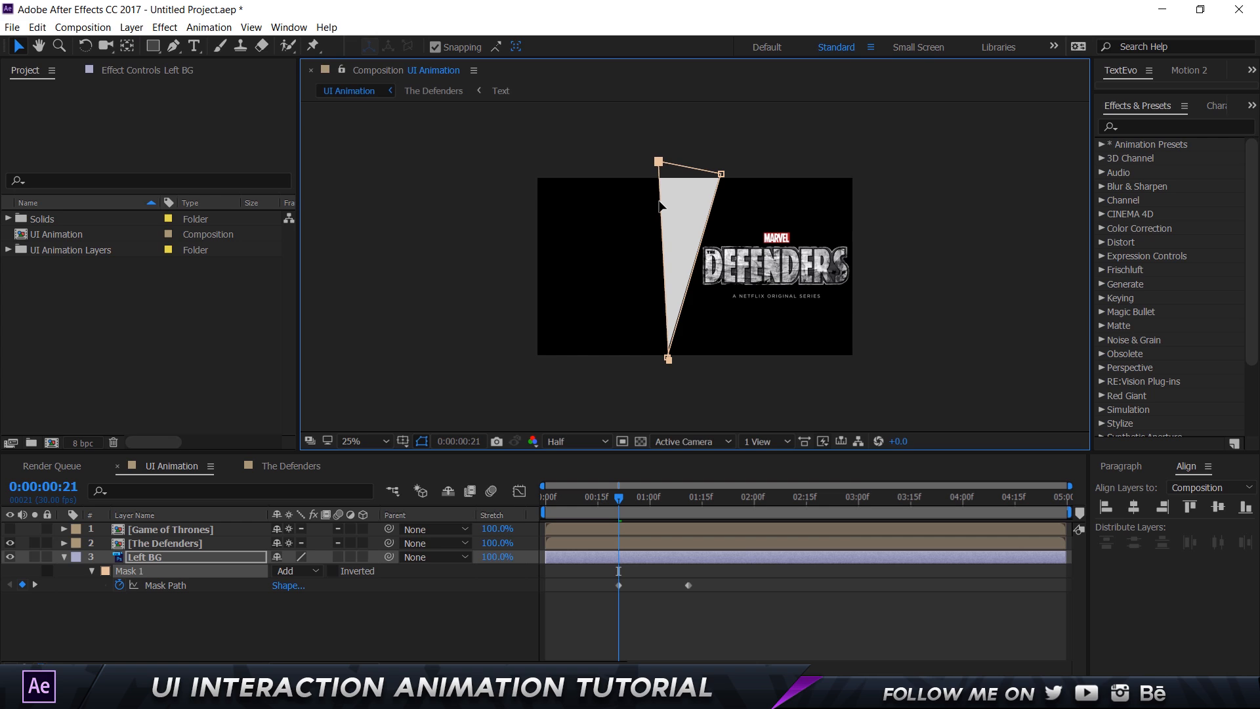
{"action": "left_click_drag", "start_coordinate": [636, 136], "coordinate": [730, 172]}
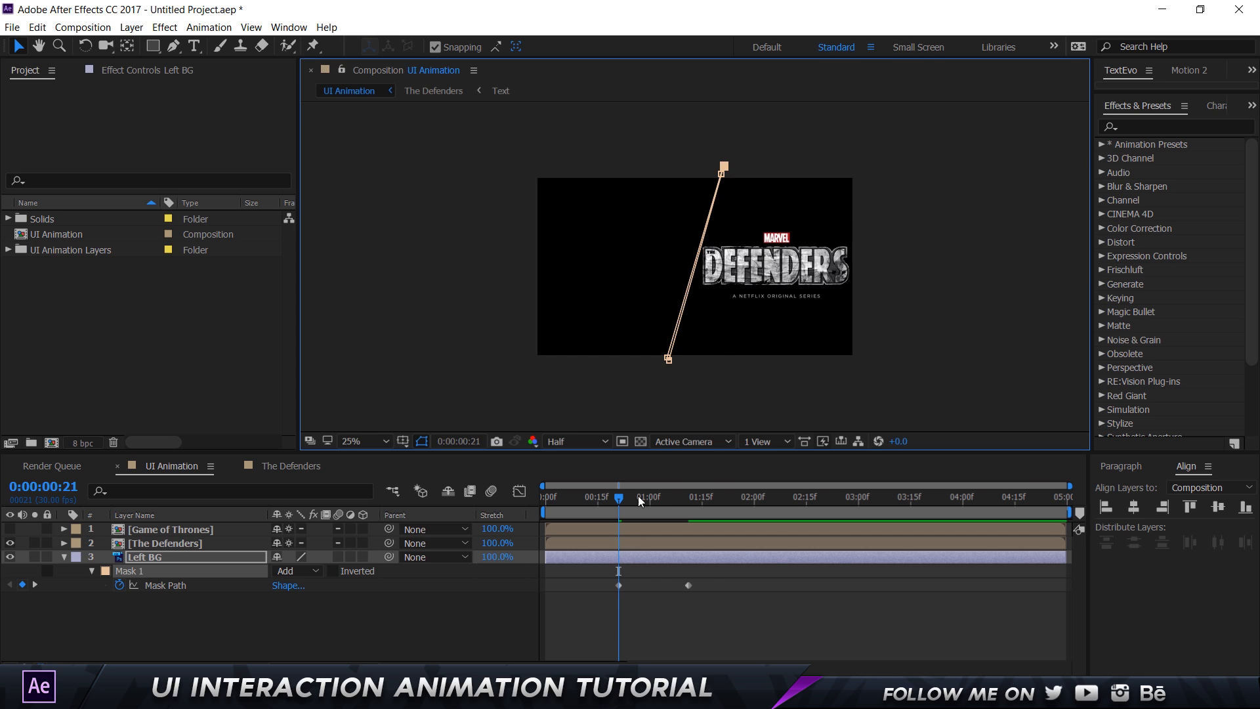
Apply Easy Ease to both Mask Path keyframes of the Left BG layer
{"action": "left_click", "coordinate": [610, 576]}
{"action": "left_click_drag", "start_coordinate": [710, 601], "coordinate": [585, 573]}
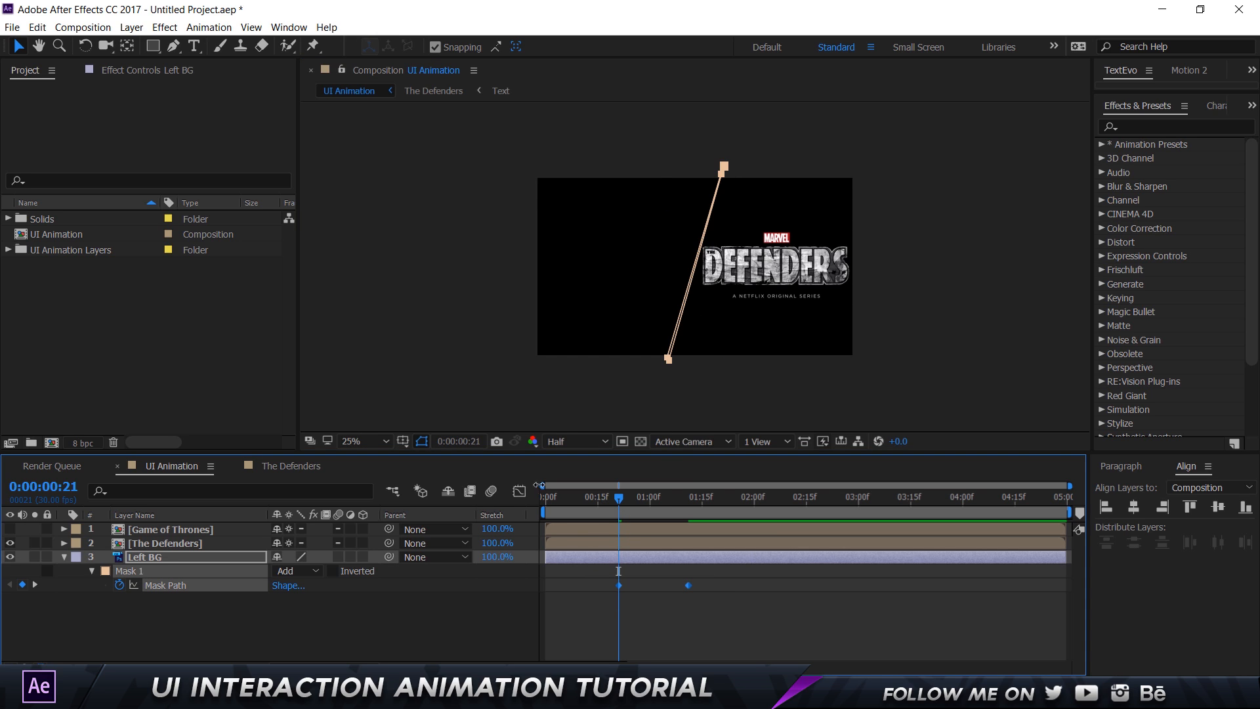
{"action": "right_click", "coordinate": [620, 585]}
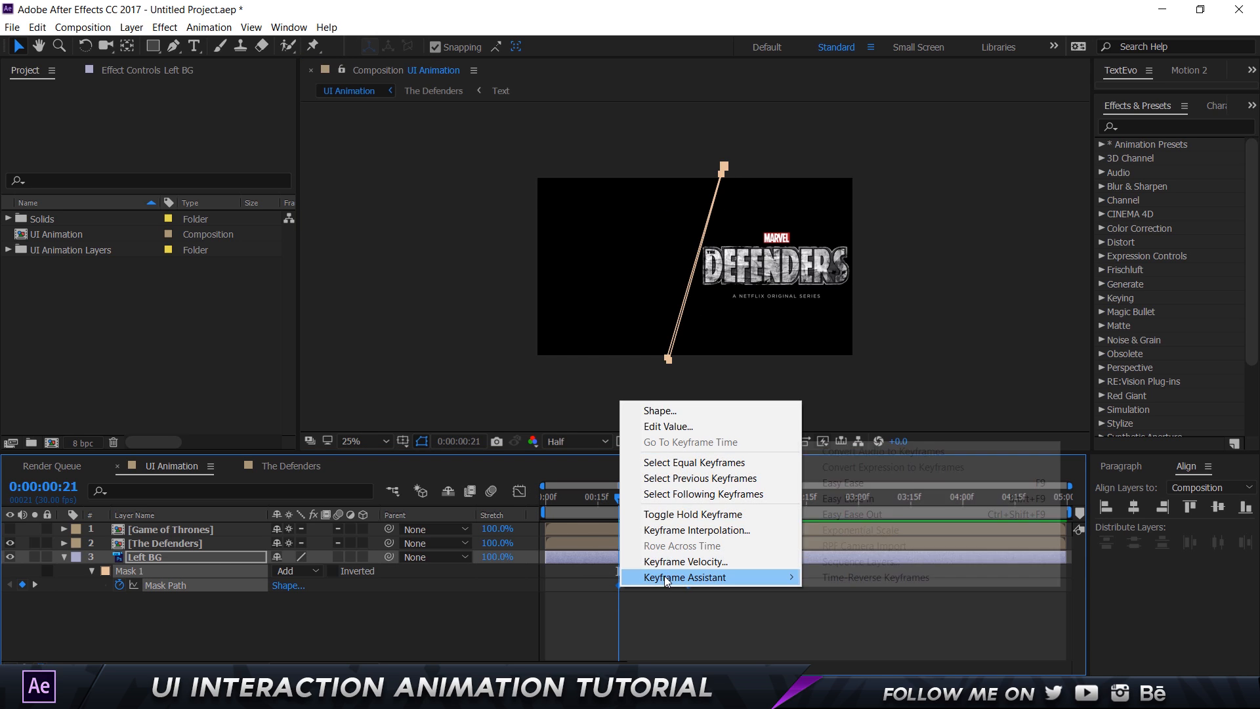
{"action": "mouse_move", "coordinate": [664, 576]}
{"action": "left_click", "coordinate": [867, 489]}
Lengthen the ease into Left BG's last Mask Path keyframe in the speed graph, and preview the reveal from around frame 20
{"action": "key", "text": "shift+F3"}
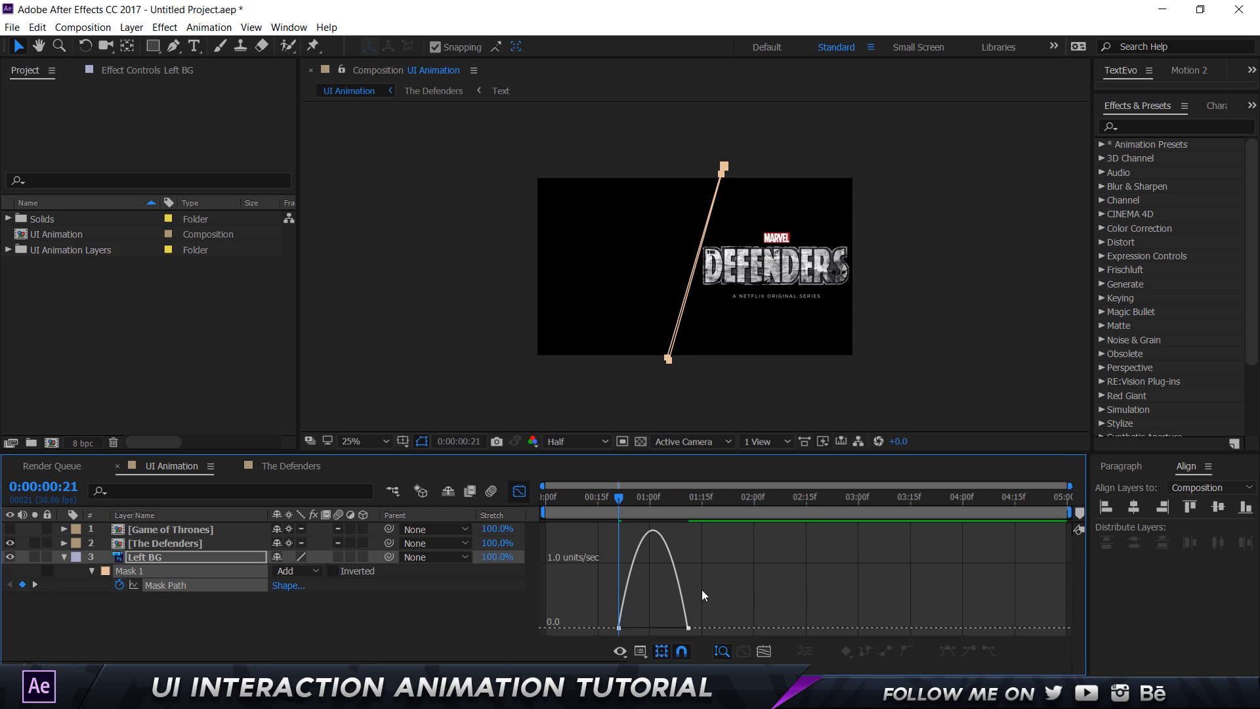
{"action": "left_click_drag", "start_coordinate": [707, 620], "coordinate": [654, 627]}
{"action": "key", "text": "shift+F3"}
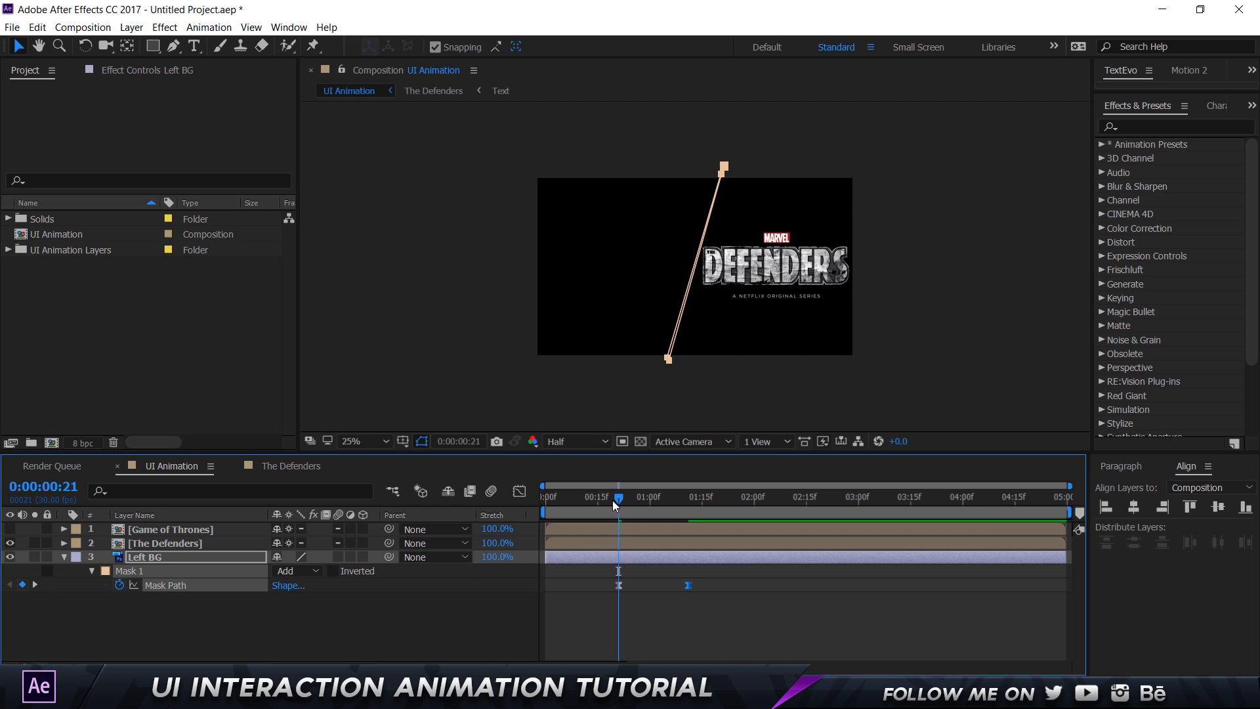
{"action": "left_click", "coordinate": [612, 500]}
{"action": "key", "text": "space"}
{"action": "left_click", "coordinate": [612, 499]}
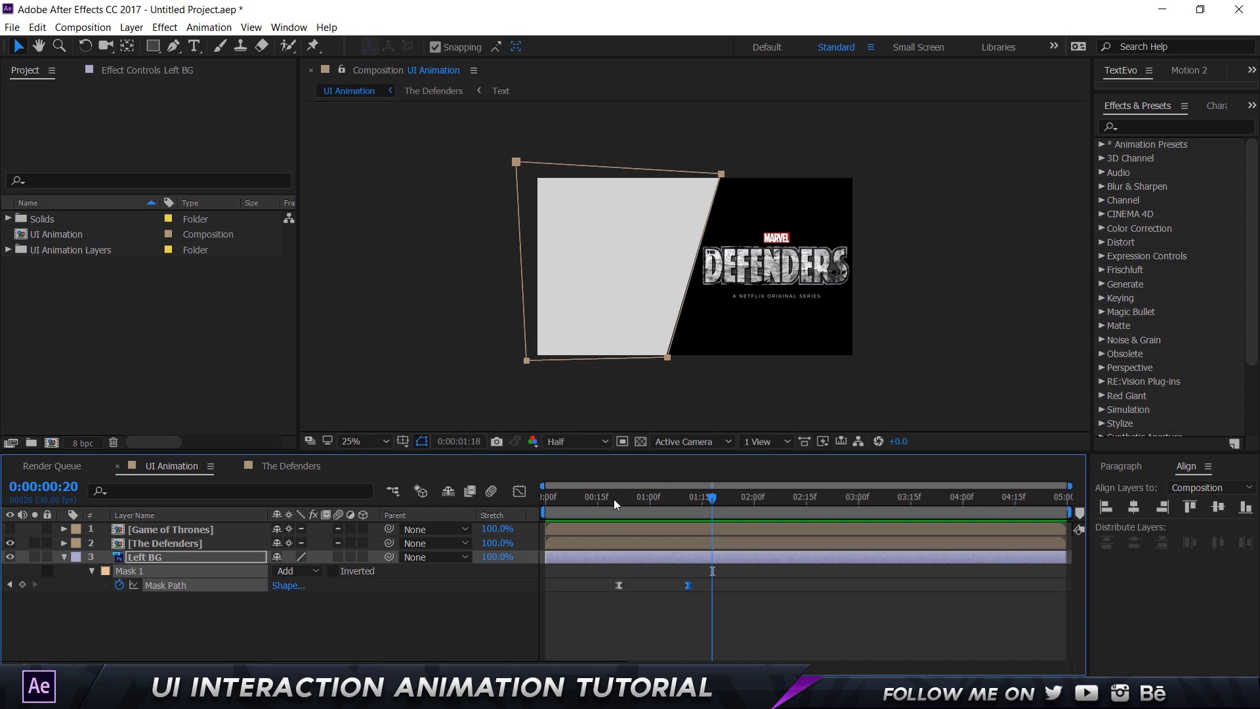
{"action": "key", "text": "space"}
{"action": "mouse_move", "coordinate": [616, 498]}
{"action": "left_mouse_down"}
{"action": "mouse_move", "coordinate": [664, 513]}
{"action": "mouse_move", "coordinate": [620, 516]}
{"action": "left_mouse_up"}
{"action": "key", "text": "space"}
{"action": "left_click", "coordinate": [621, 499]}
{"action": "key", "text": "Page_Up"}
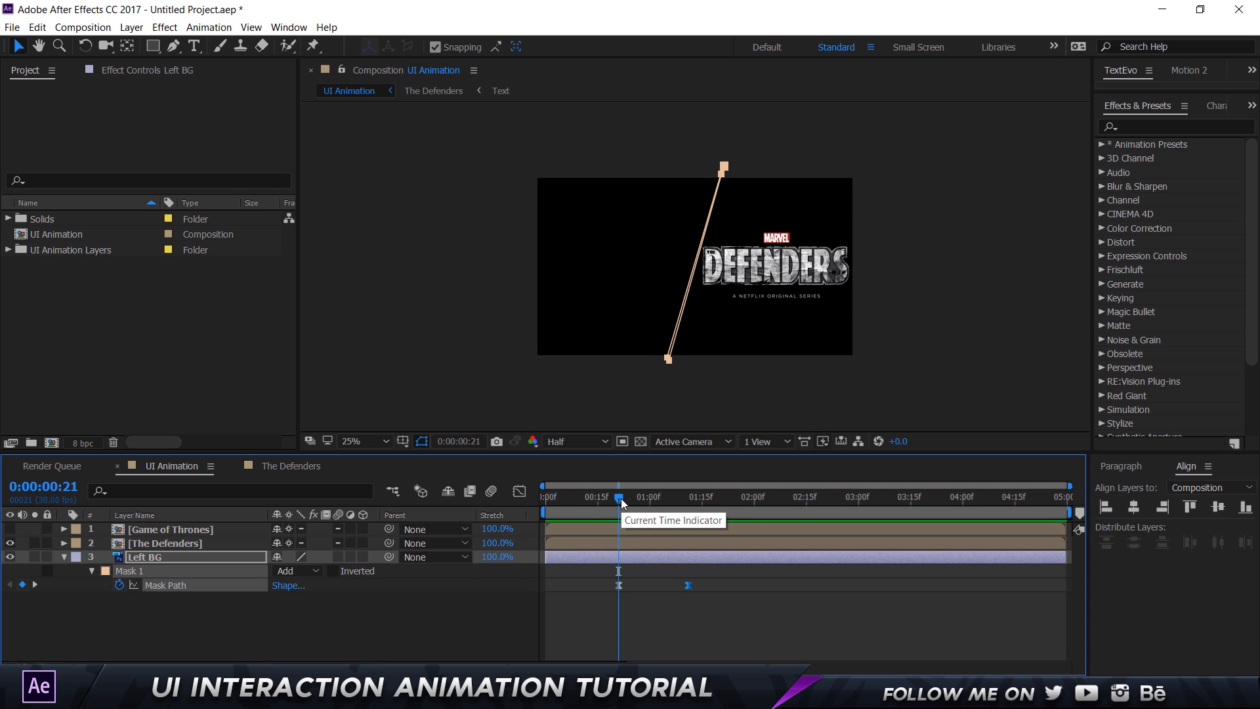
{"action": "key", "text": "space"}
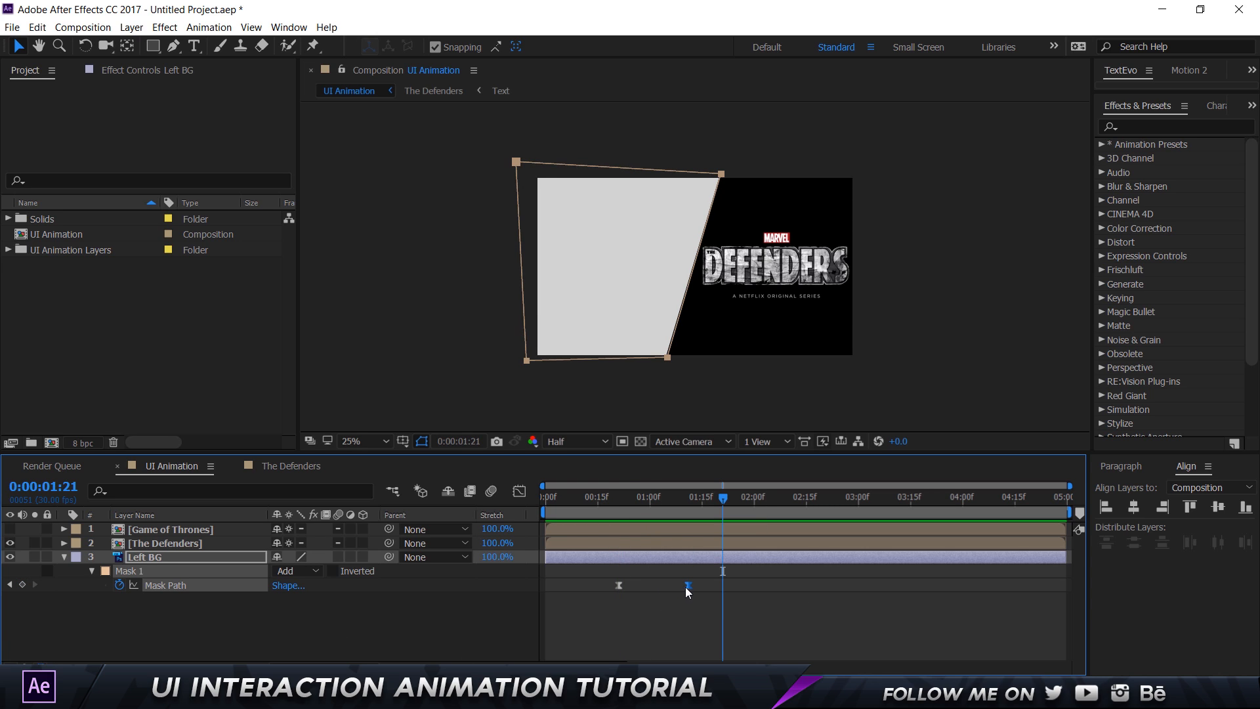
Move Left BG's last Mask Path keyframe to 0:00:01:21 and preview the slower reveal
{"action": "left_click_drag", "start_coordinate": [686, 585], "coordinate": [722, 584]}
{"action": "left_click", "coordinate": [612, 501]}
{"action": "key", "text": "space"}
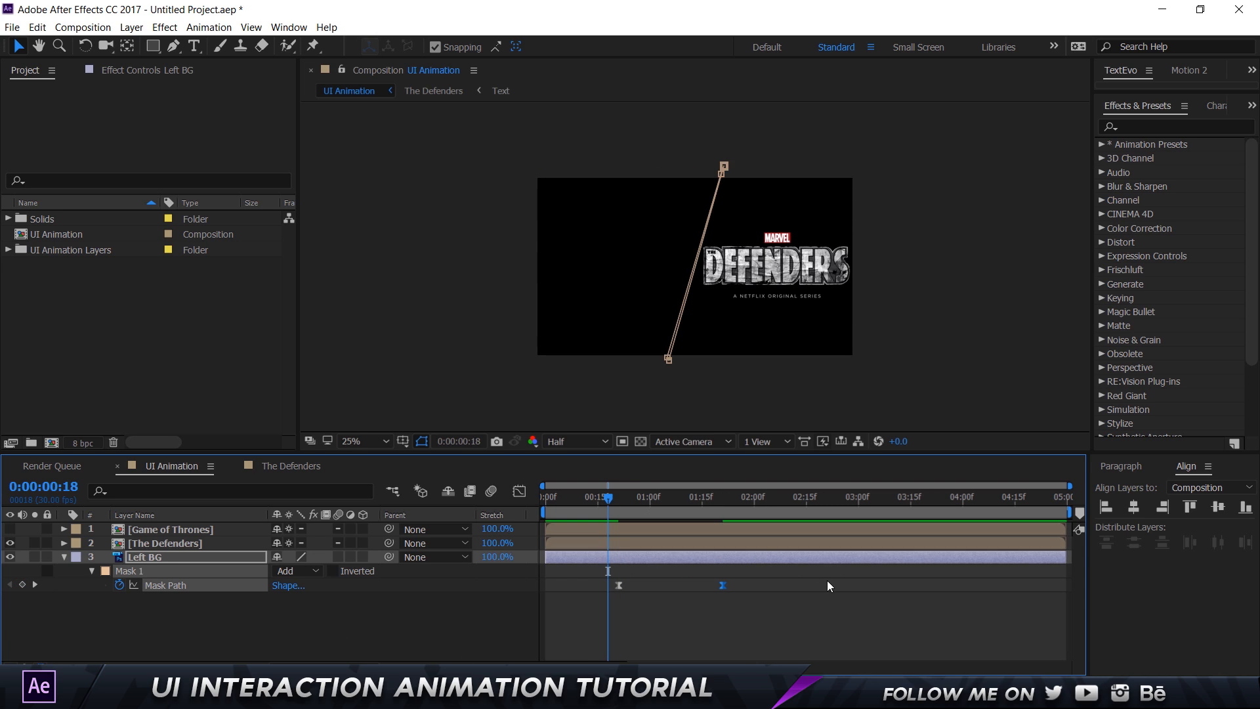
Preview the combined animation from the start and play the Audi RS5 Coupe reference video on Instagram for comparison
{"action": "left_click", "coordinate": [602, 499]}
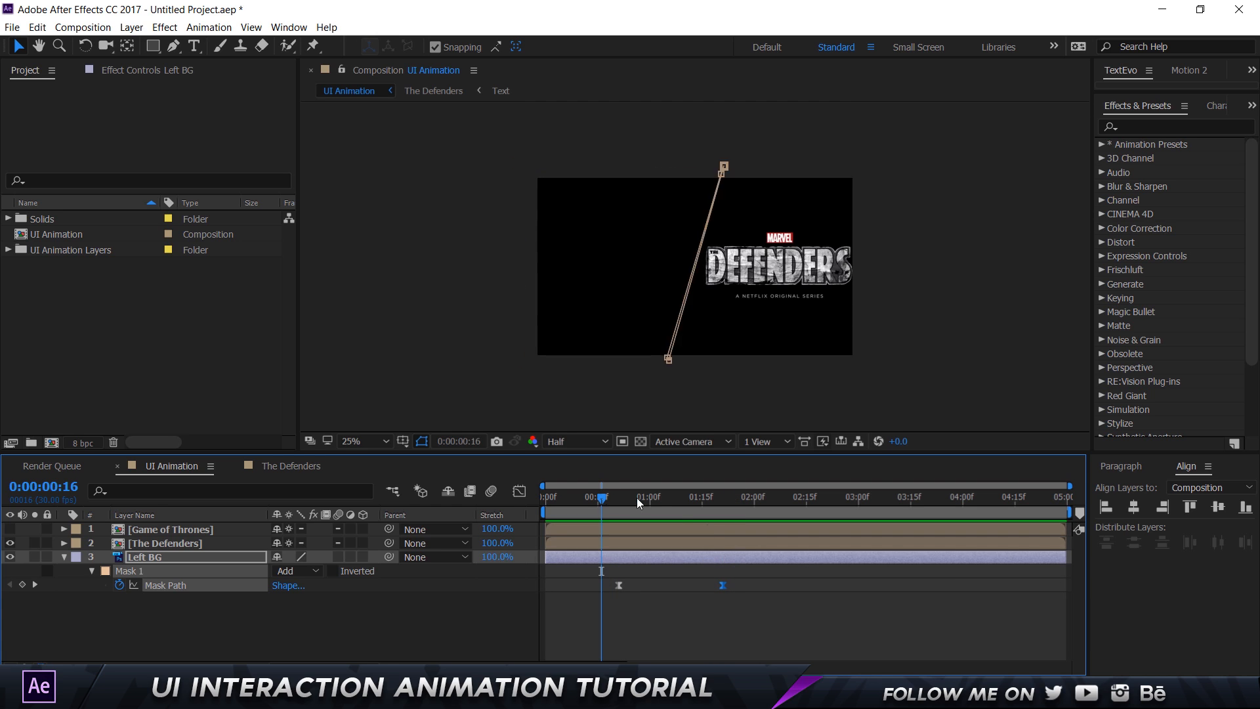
{"action": "key", "text": "space"}
{"action": "left_click_drag", "start_coordinate": [577, 499], "coordinate": [474, 496]}
{"action": "key", "text": "space"}
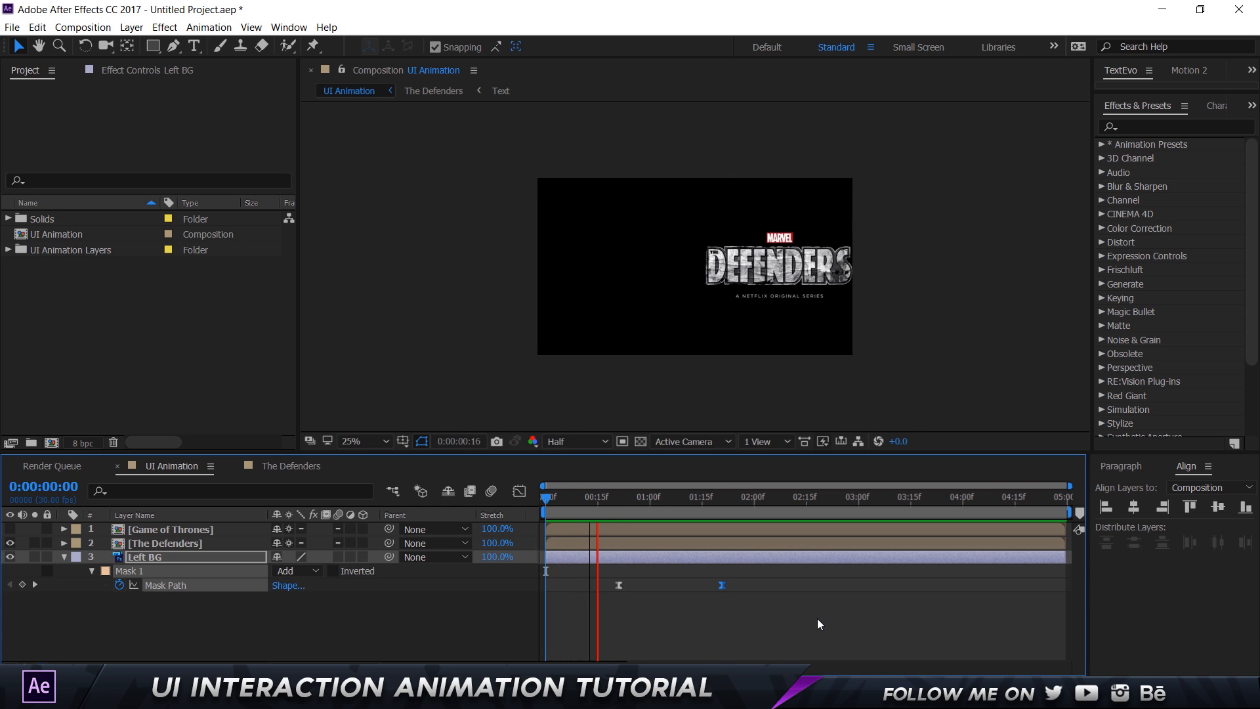
{"action": "key", "text": "space"}
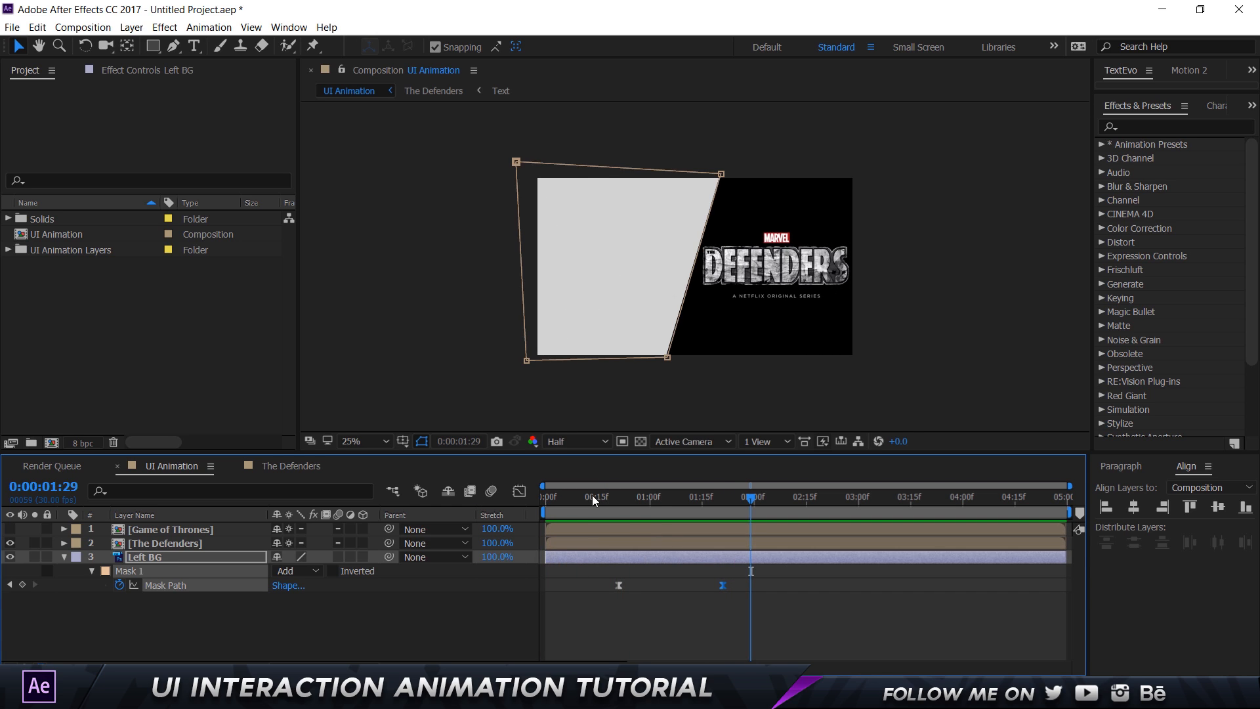
{"action": "key", "text": "space"}
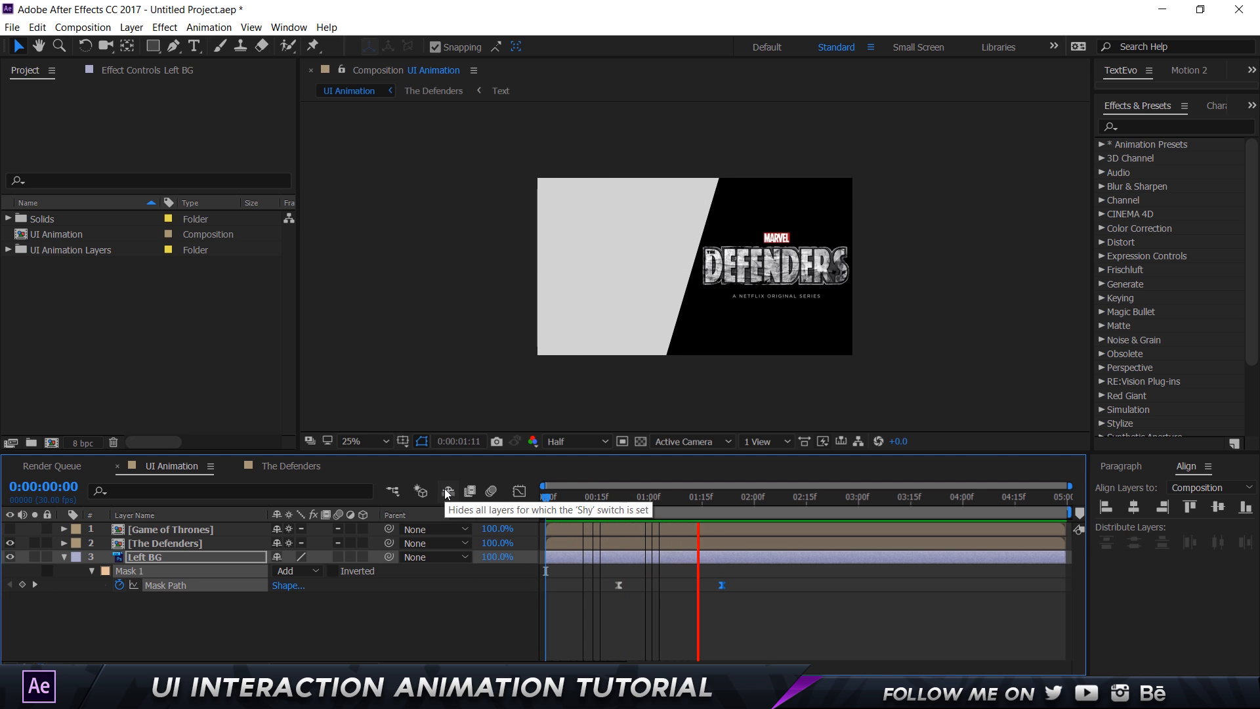
{"action": "key", "text": "space"}
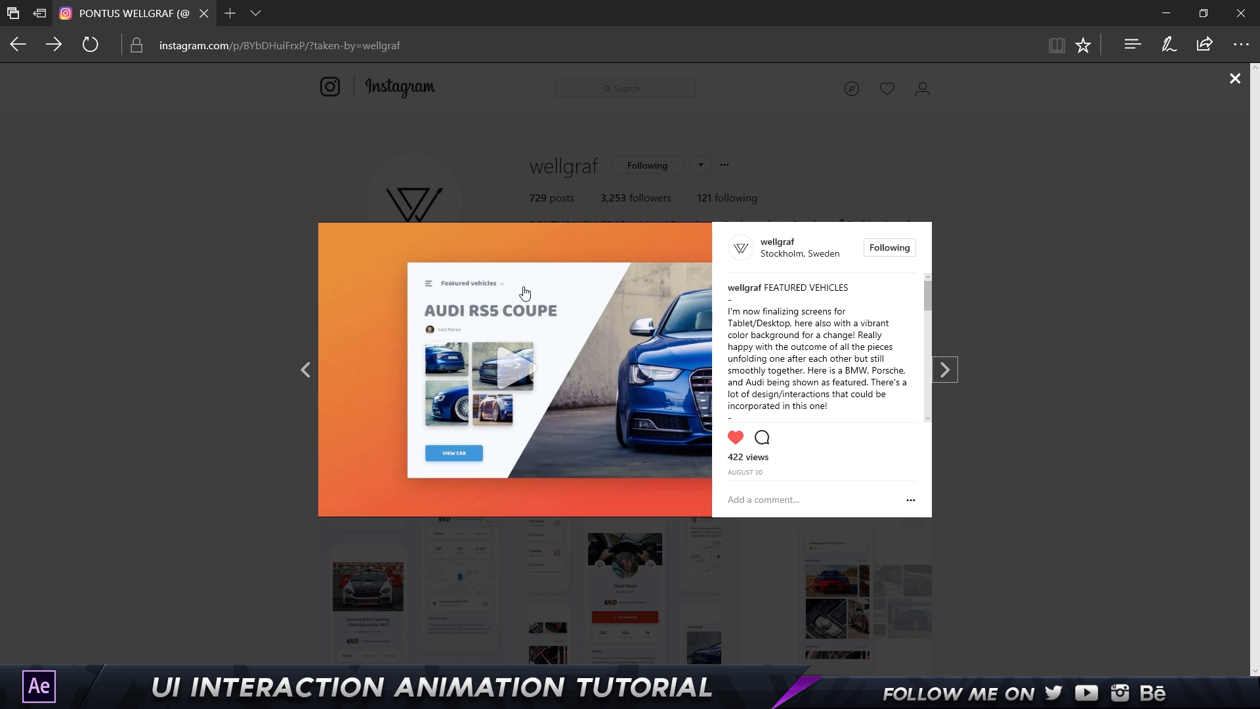
{"action": "left_click", "coordinate": [520, 378]}
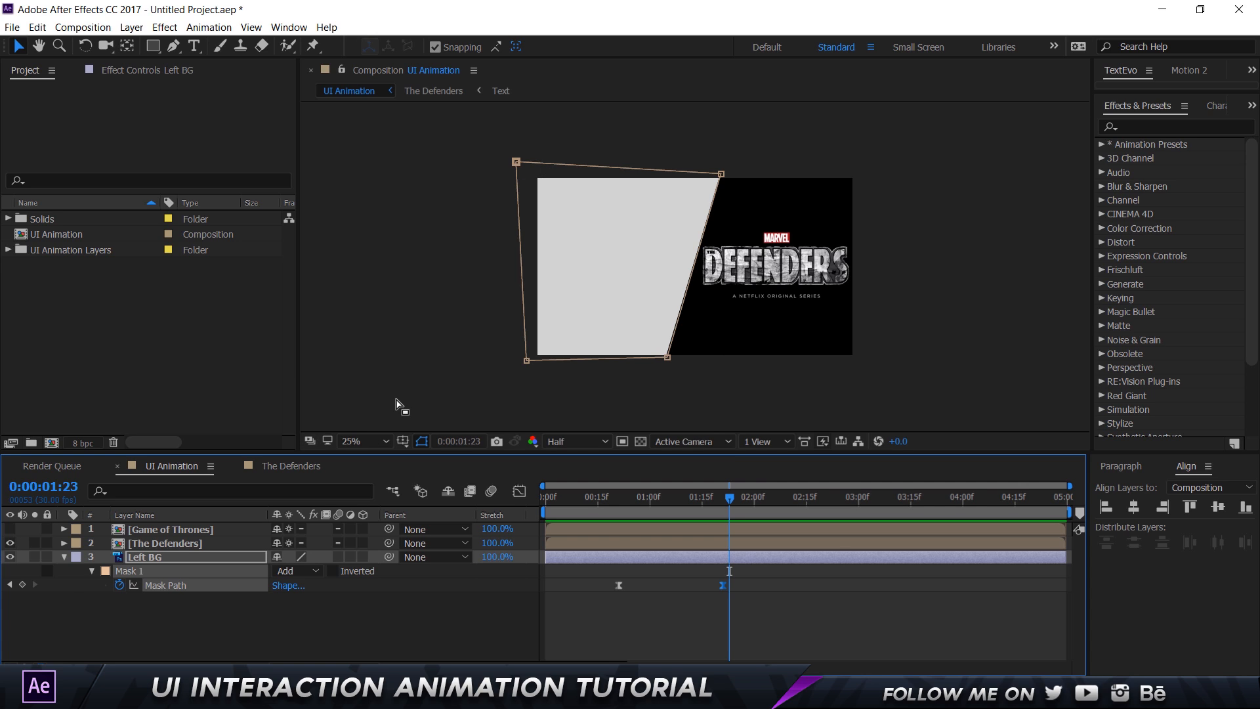
Copy the Left BG layer from UI Animation into The Defenders composition and place it below the Picture layer
{"action": "left_click", "coordinate": [142, 555]}
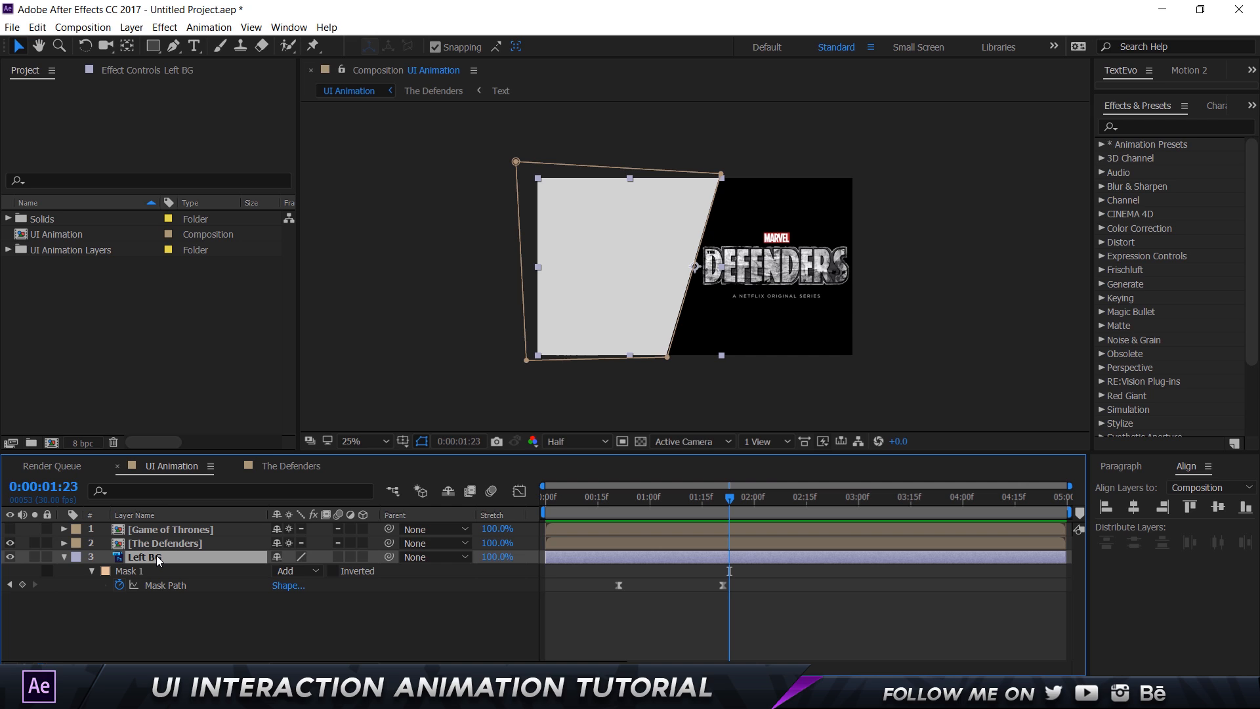
{"action": "double_click", "coordinate": [246, 539]}
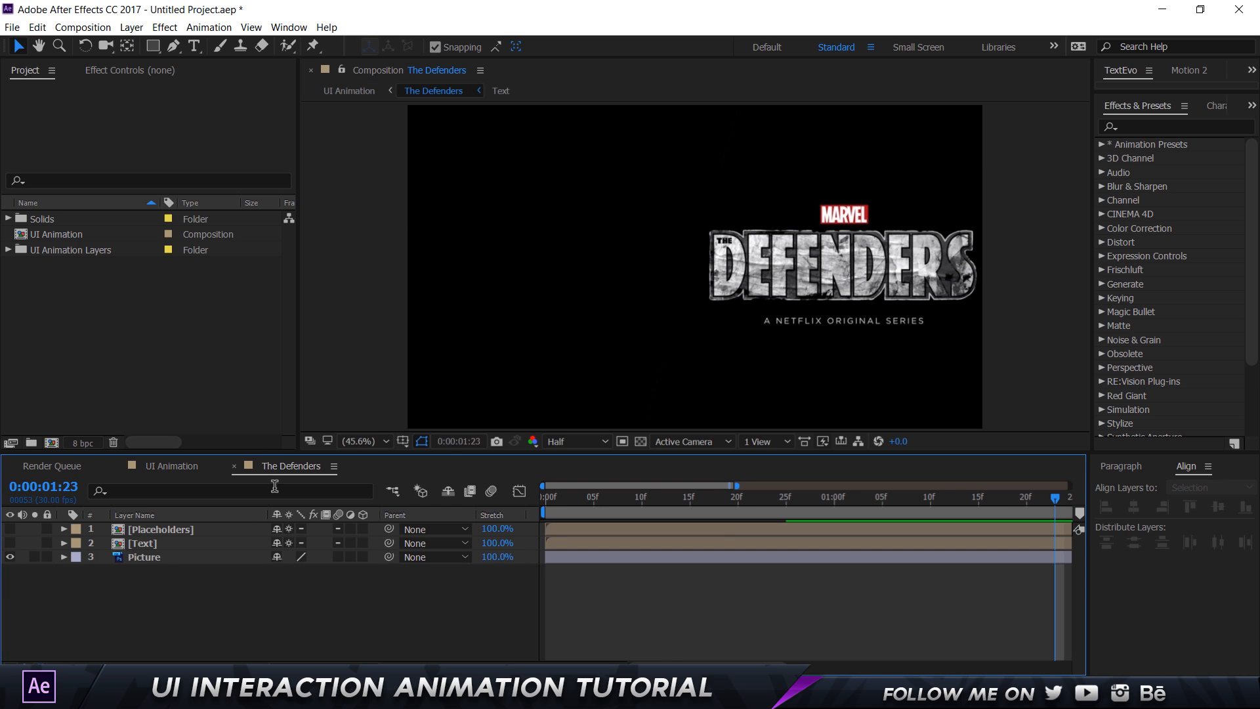
{"action": "key", "text": "ctrl+v"}
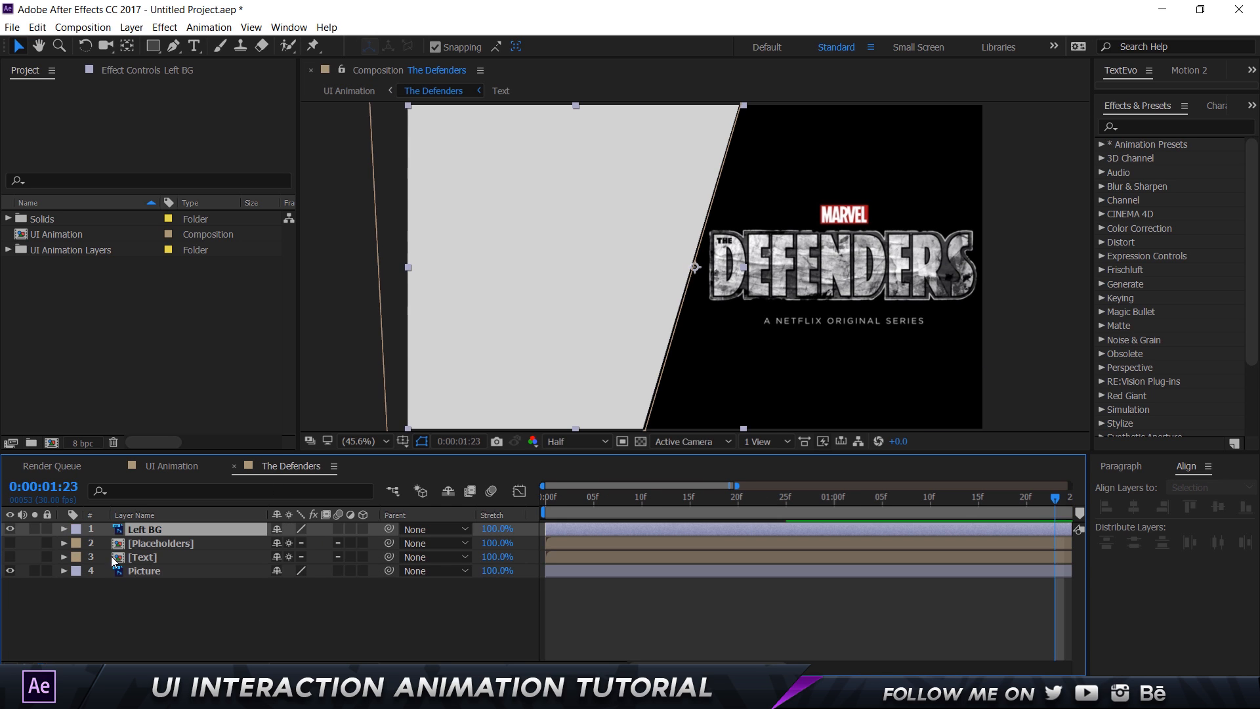
{"action": "left_click_drag", "start_coordinate": [133, 524], "coordinate": [150, 569]}
Turn the Left BG copy in The Defenders composition into a guide layer
{"action": "right_click", "coordinate": [149, 569]}
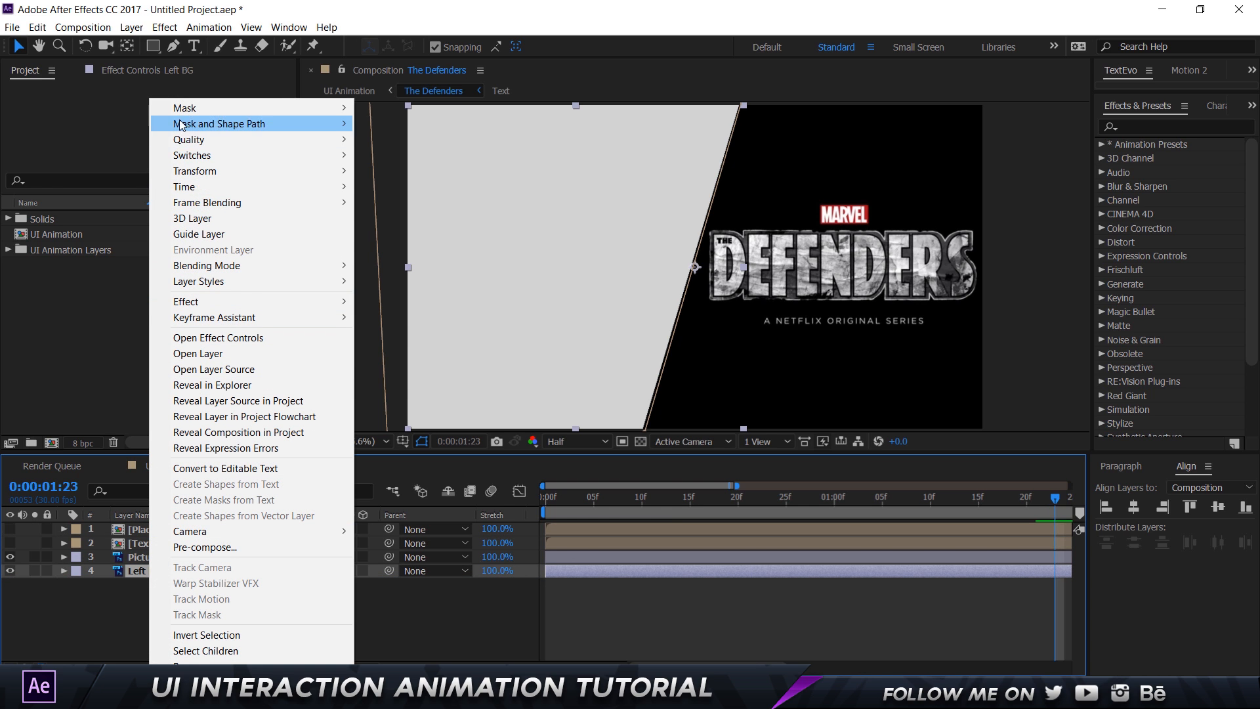
{"action": "left_click", "coordinate": [198, 234]}
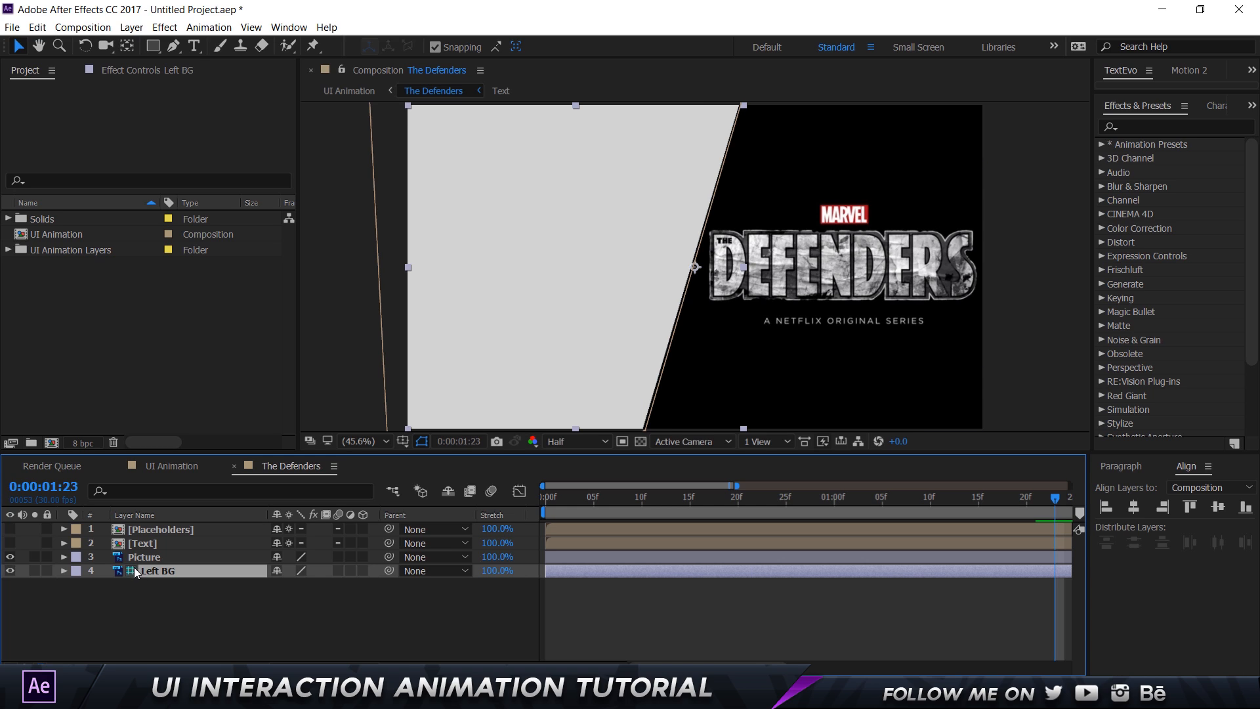
{"action": "left_click", "coordinate": [196, 596]}
{"action": "left_click", "coordinate": [157, 570]}
Toggle the original Left BG's visibility in UI Animation and compare that composition with The Defenders to check the guide layer
{"action": "left_click", "coordinate": [185, 462]}
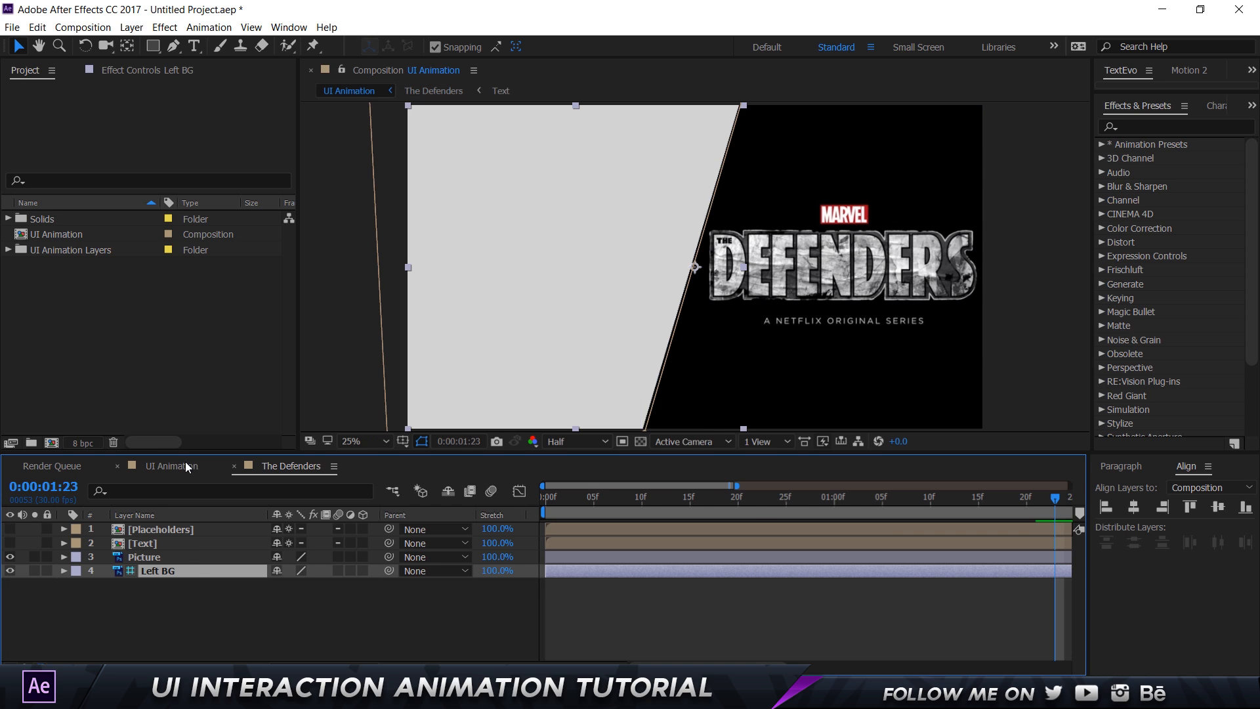
{"action": "key", "text": "m"}
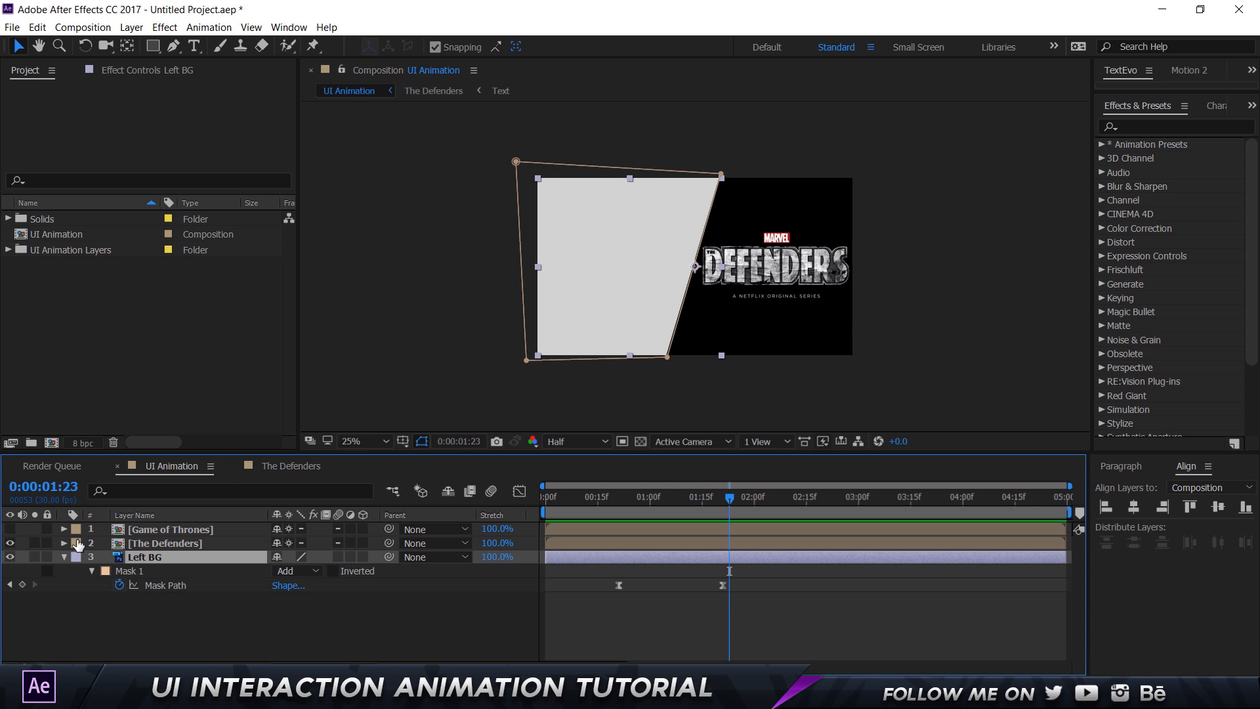
{"action": "left_click", "coordinate": [10, 557]}
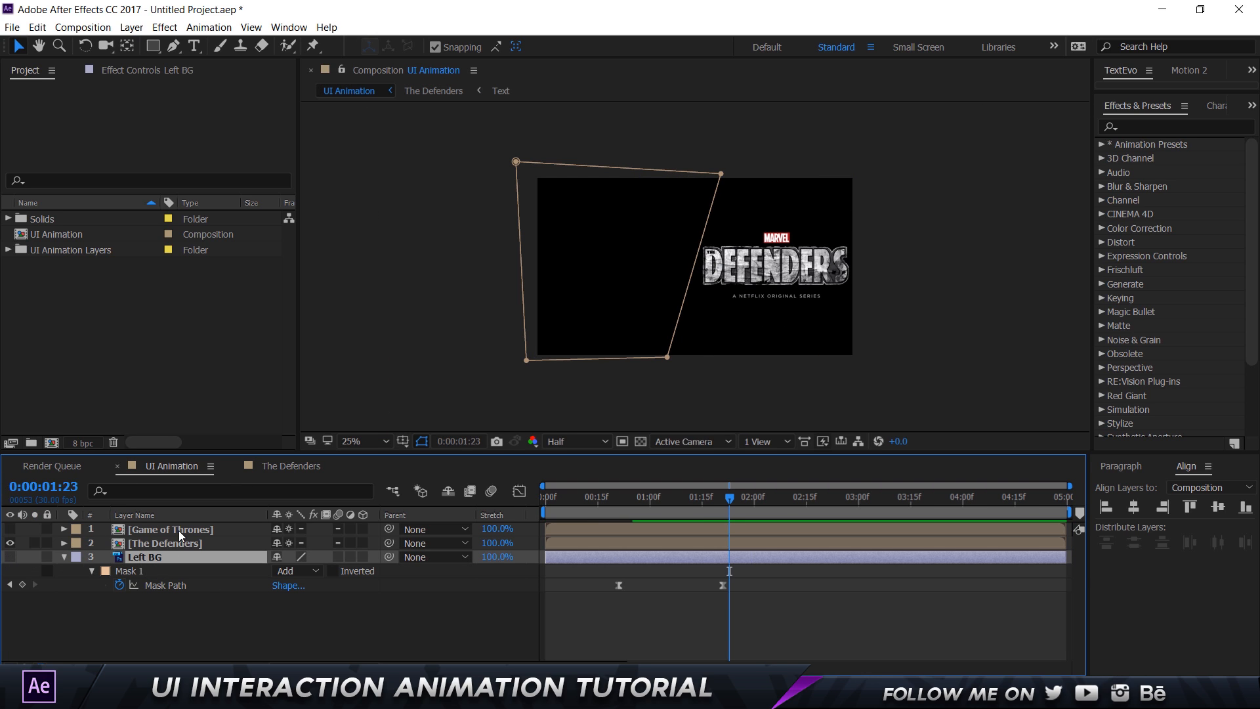
{"action": "left_click", "coordinate": [263, 465]}
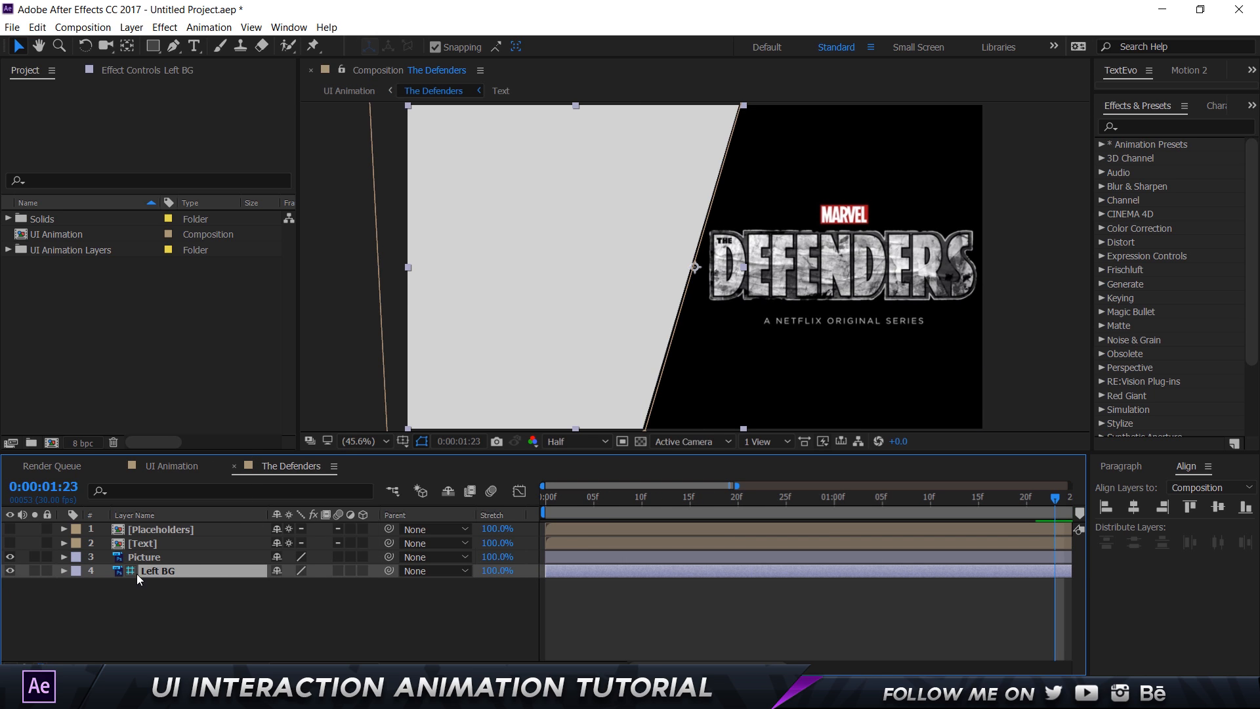
{"action": "left_click", "coordinate": [172, 465]}
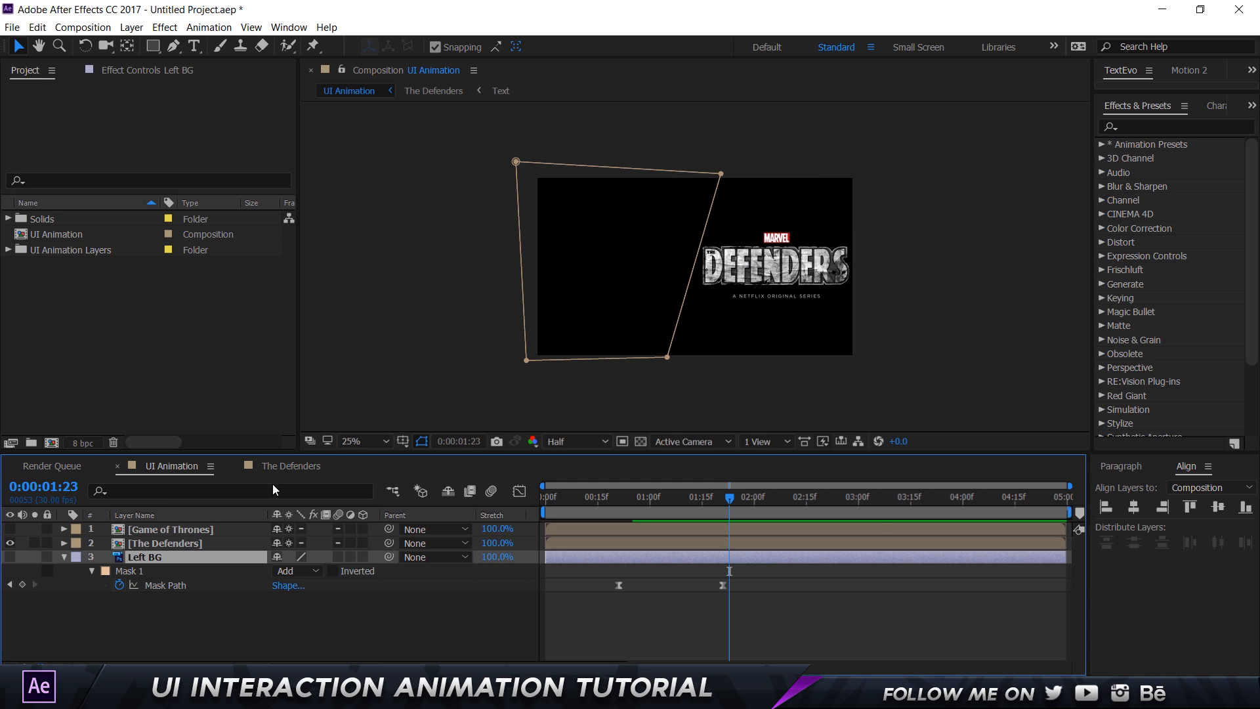
{"action": "left_click", "coordinate": [291, 466]}
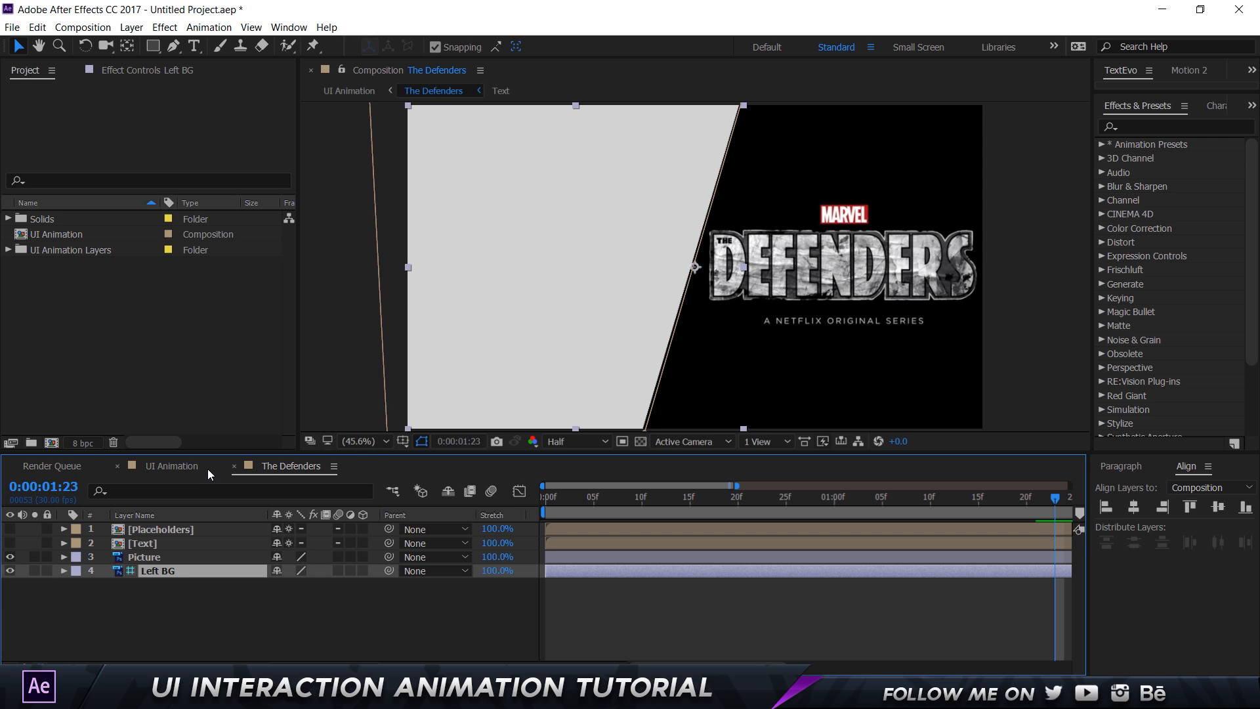
{"action": "left_click", "coordinate": [191, 470]}
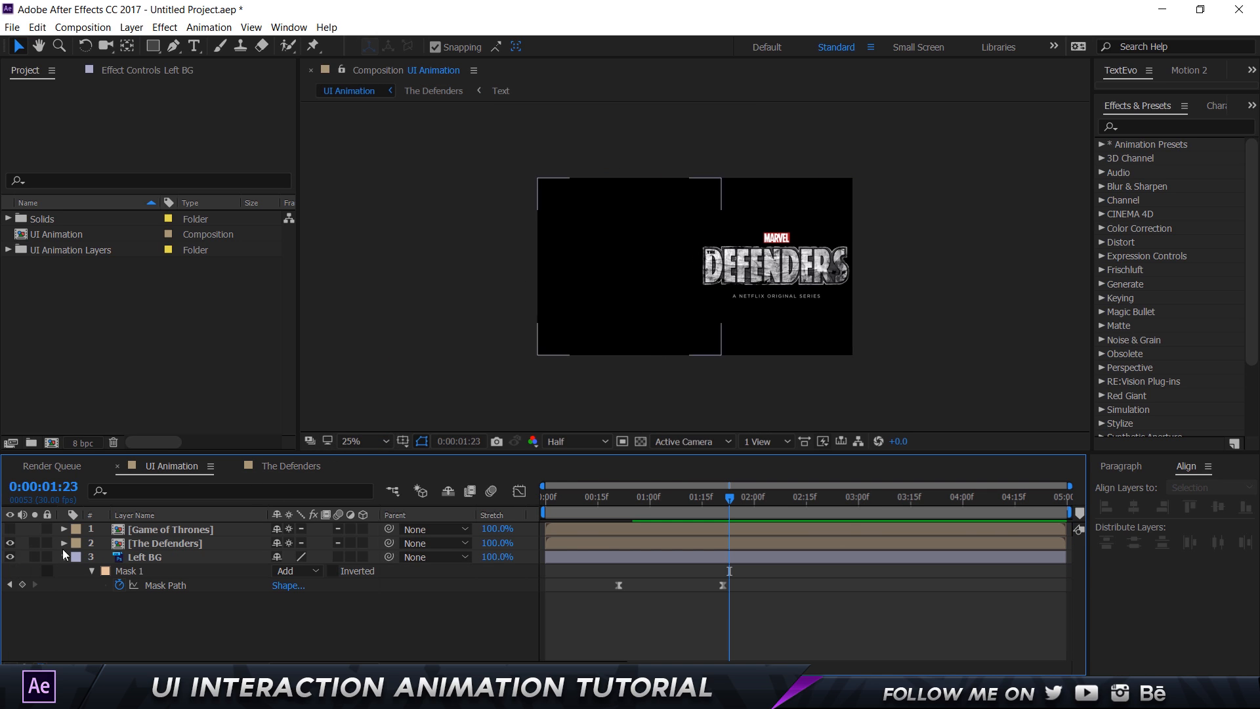
{"action": "left_click", "coordinate": [269, 467]}
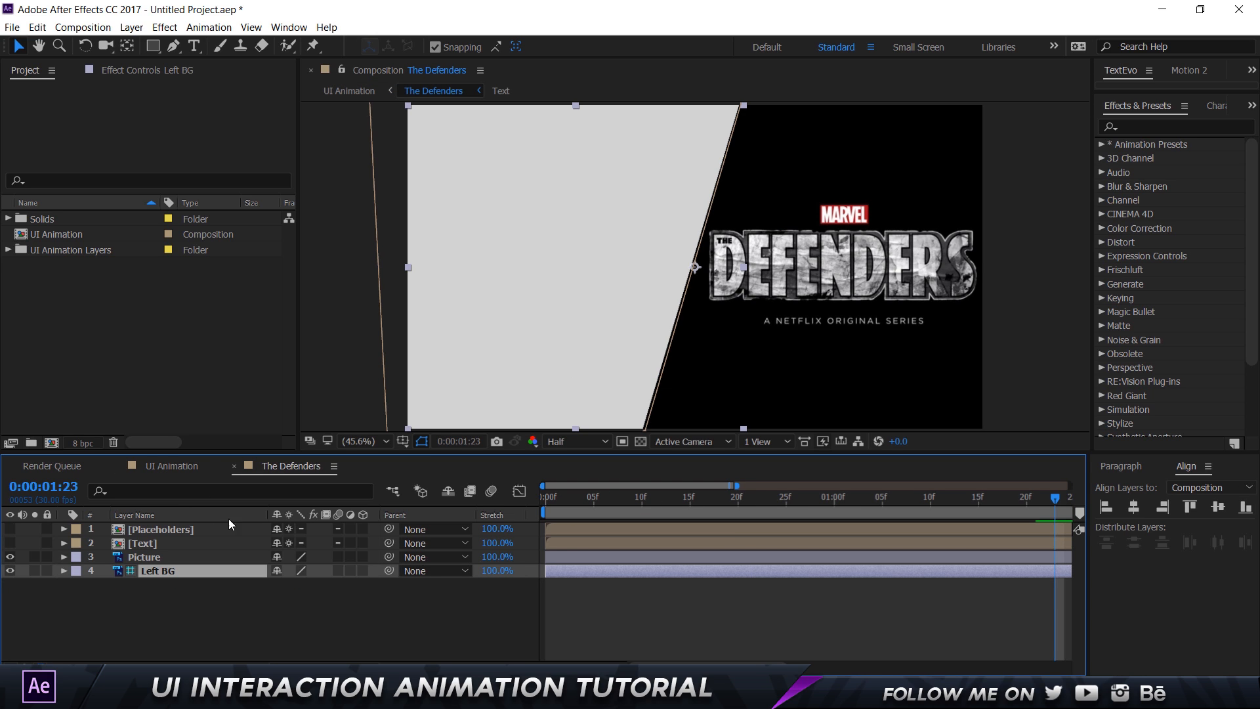
Show the Text precomp and copy all of its layers into The Defenders composition
{"action": "left_click", "coordinate": [10, 543]}
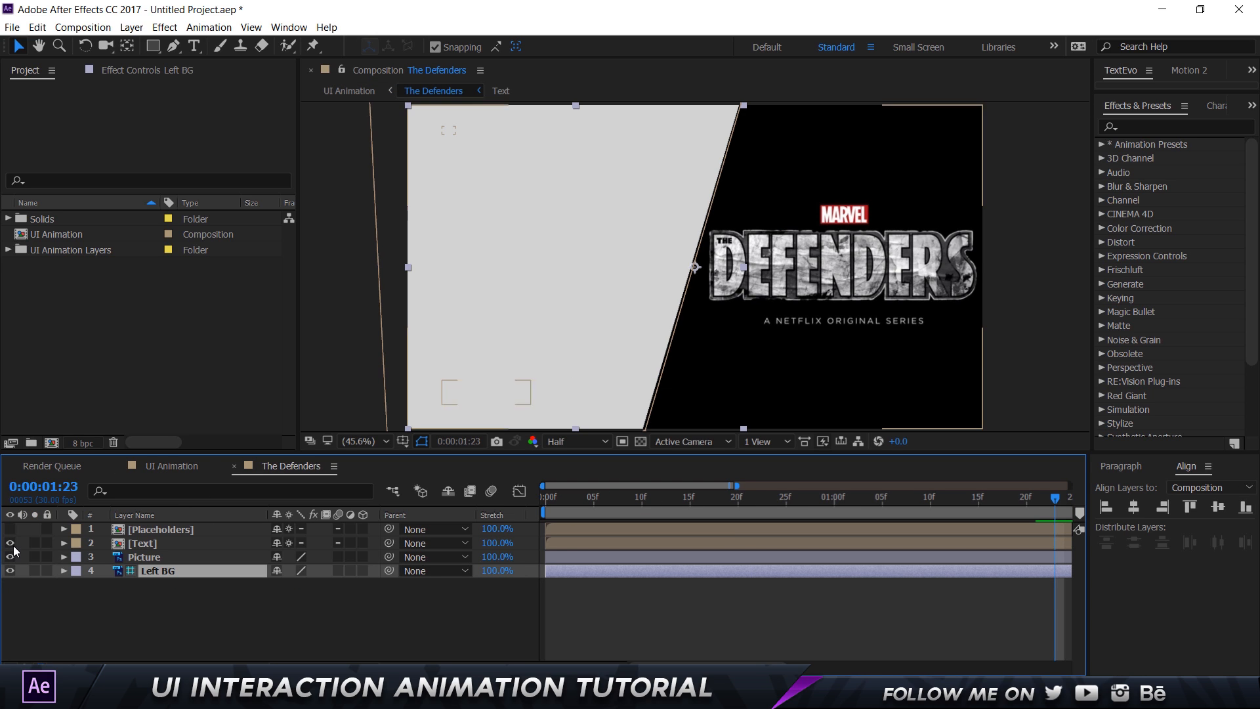
{"action": "double_click", "coordinate": [146, 544]}
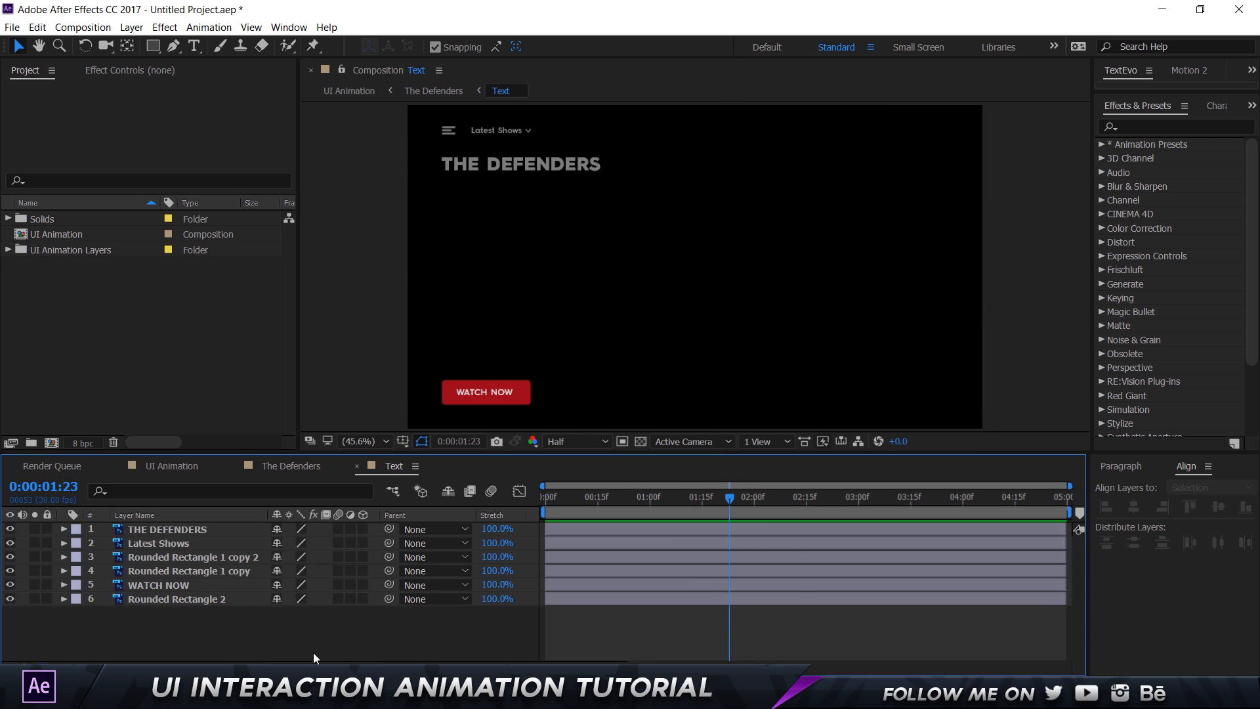
{"action": "key", "text": "ctrl+a"}
{"action": "key", "text": "ctrl+x"}
{"action": "left_click", "coordinate": [291, 465]}
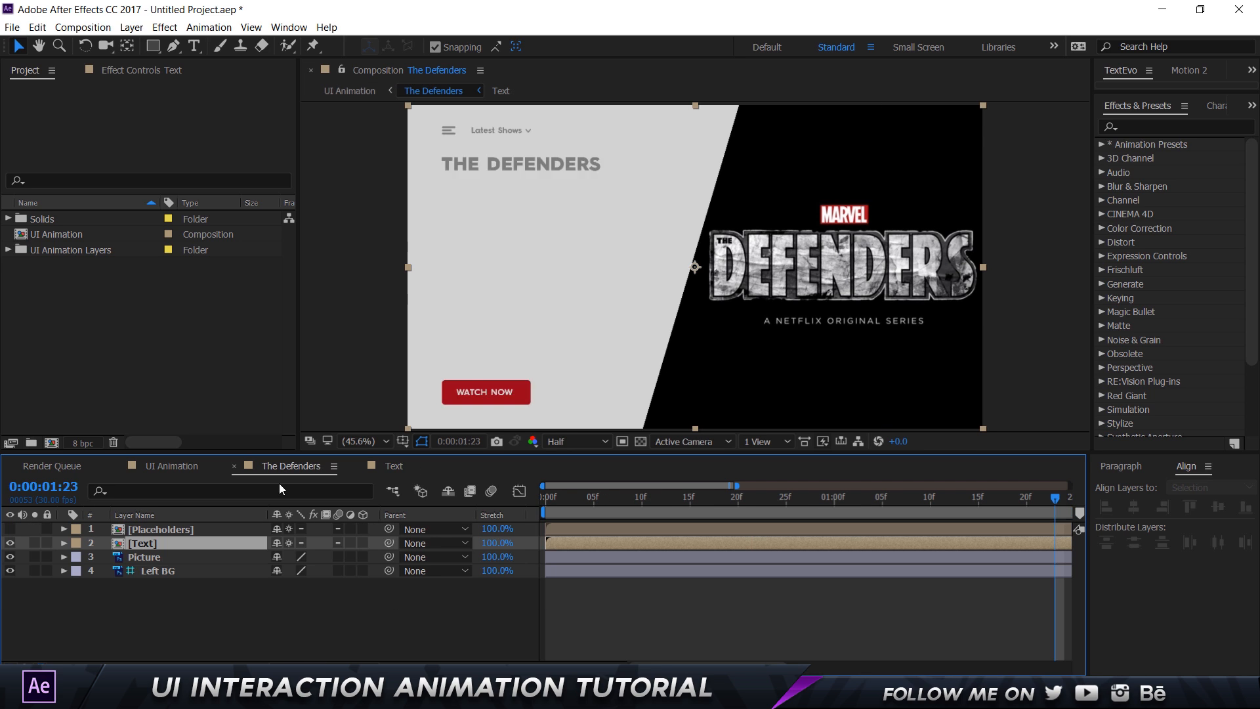
{"action": "key", "text": "ctrl+v"}
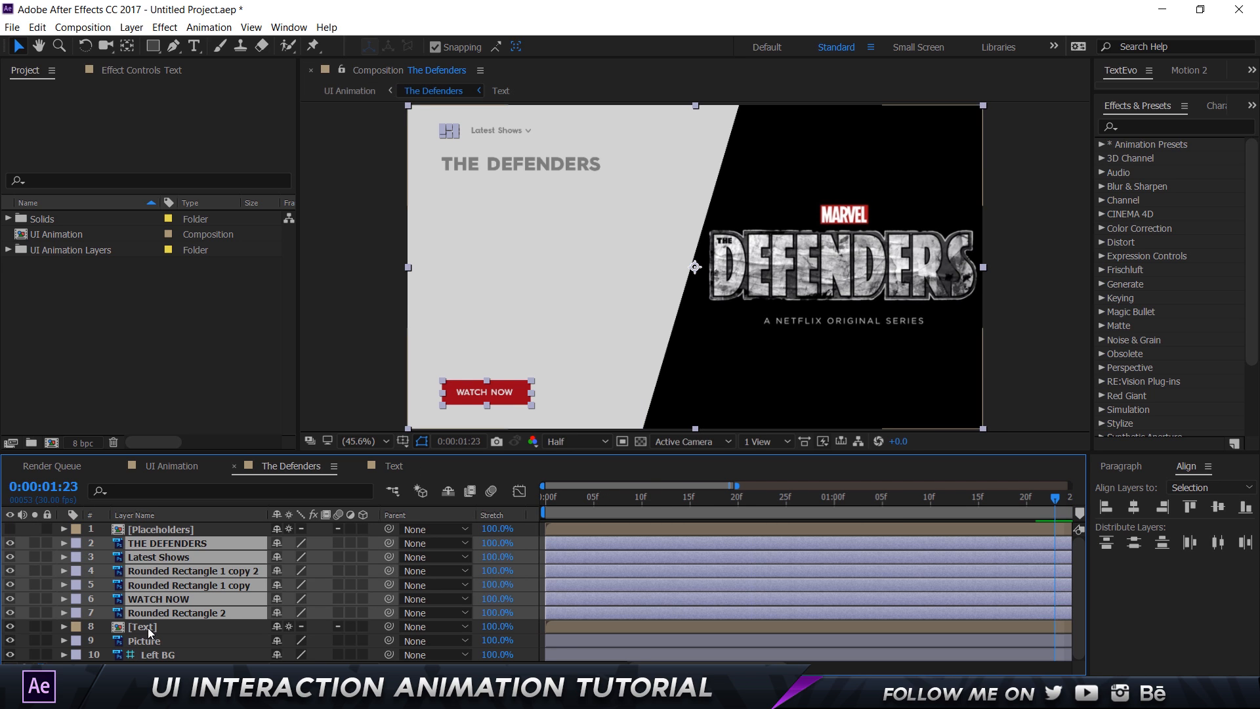
Delete the Text precomp layer from The Defenders composition
{"action": "left_click", "coordinate": [147, 627]}
{"action": "key", "text": "Delete"}
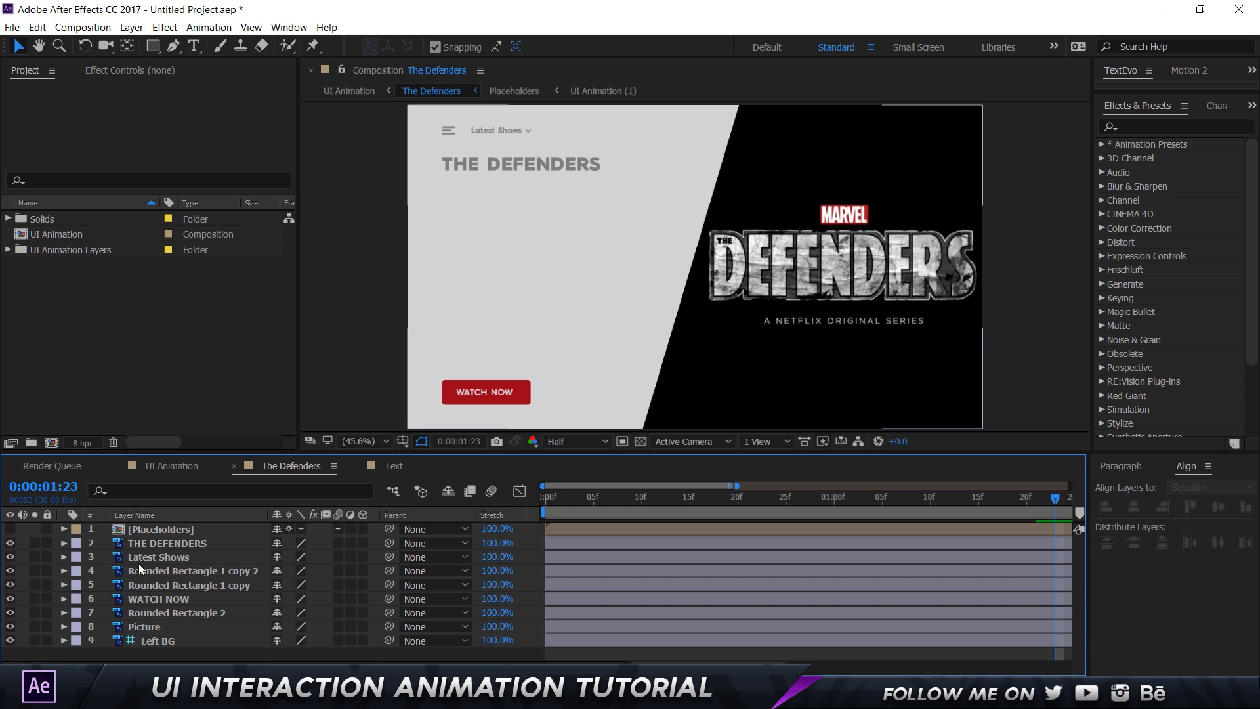
{"action": "left_click", "coordinate": [168, 641]}
{"action": "left_click", "coordinate": [168, 654]}
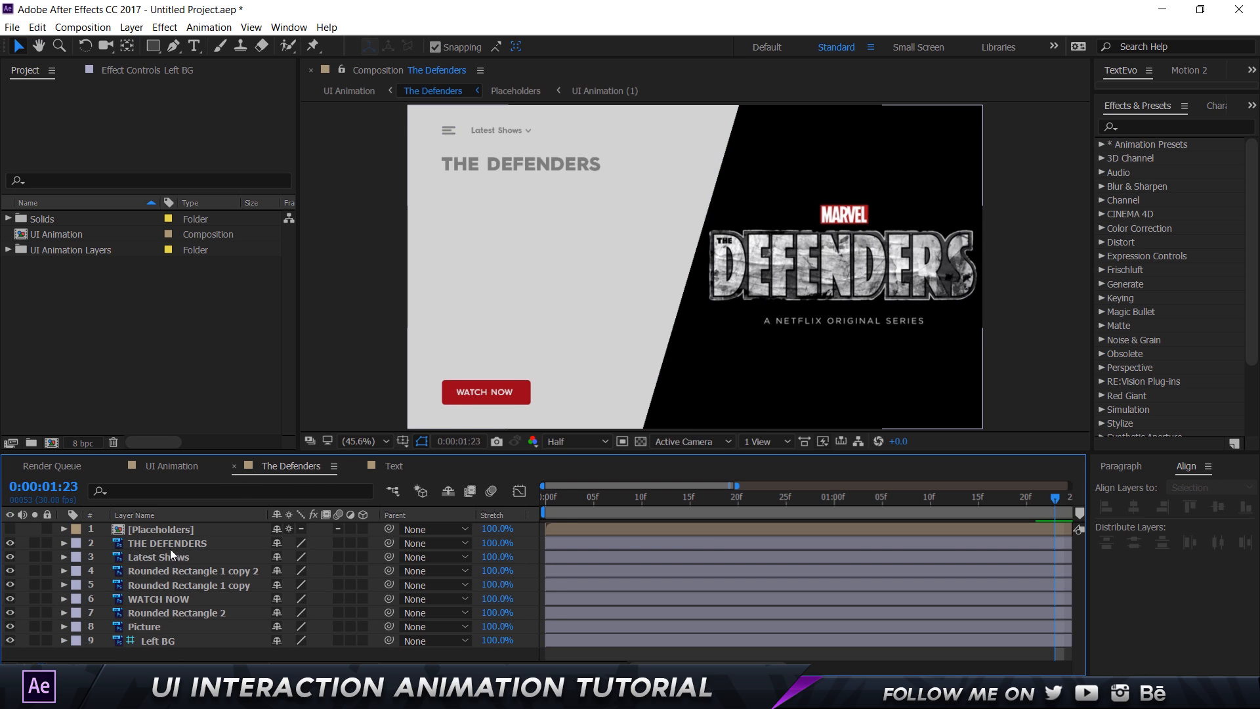
Pre-compose Latest Shows, Rounded Rectangle 1 copy 2 and Rounded Rectangle 1 copy into a composition named Top Text
{"action": "left_click", "coordinate": [168, 556]}
{"action": "left_click", "coordinate": [181, 585], "text": "shift"}
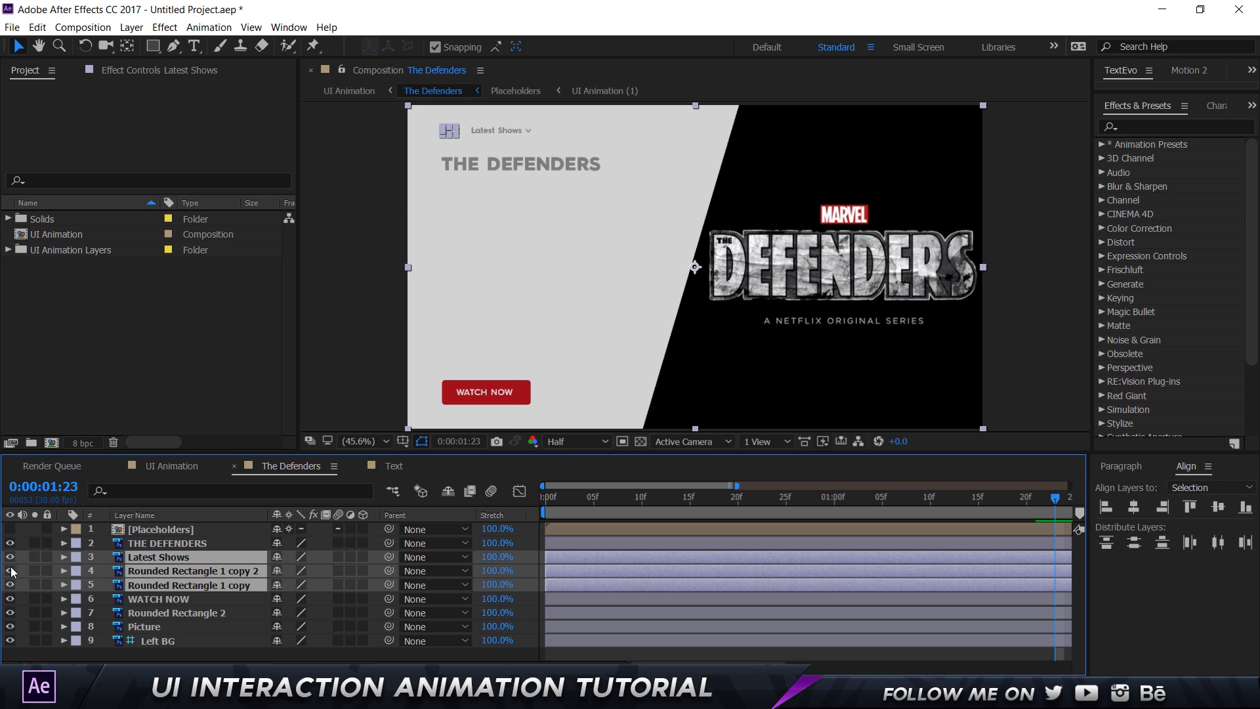
{"action": "left_click_drag", "start_coordinate": [10, 584], "coordinate": [11, 558]}
{"action": "key", "text": "ctrl+z"}
{"action": "key", "text": "ctrl+shift+c"}
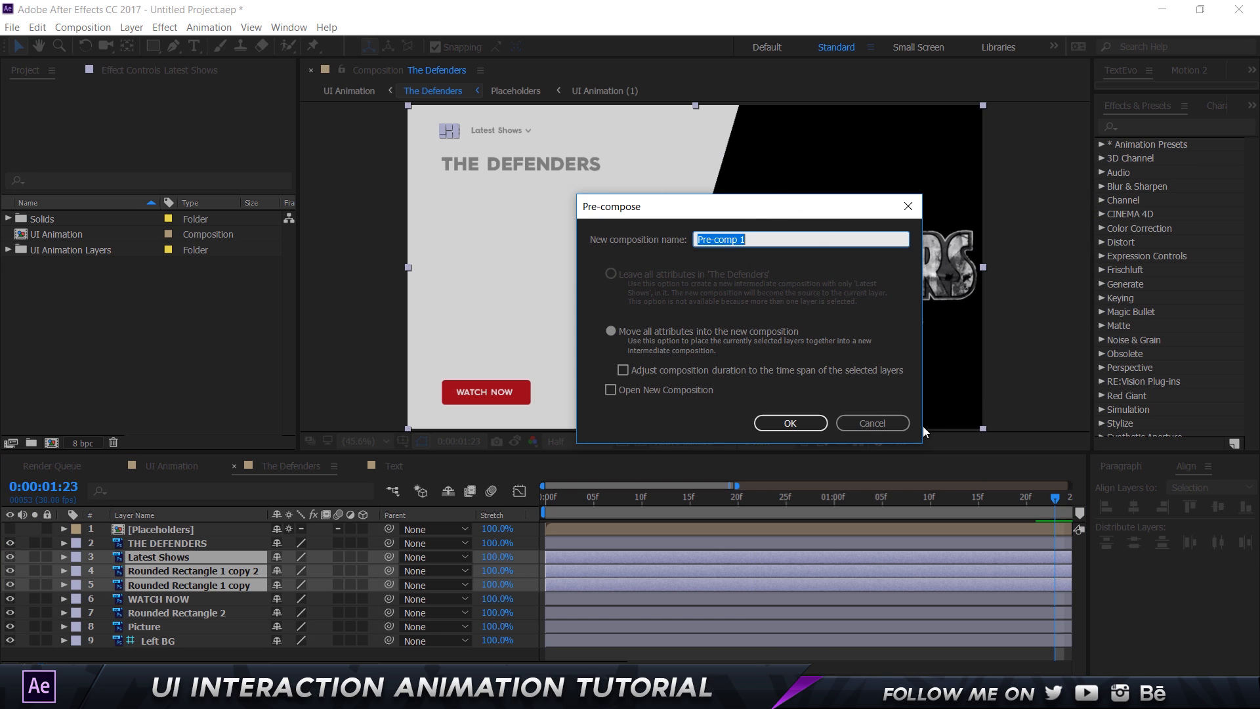
{"action": "left_click", "coordinate": [872, 423]}
{"action": "left_click", "coordinate": [83, 27]}
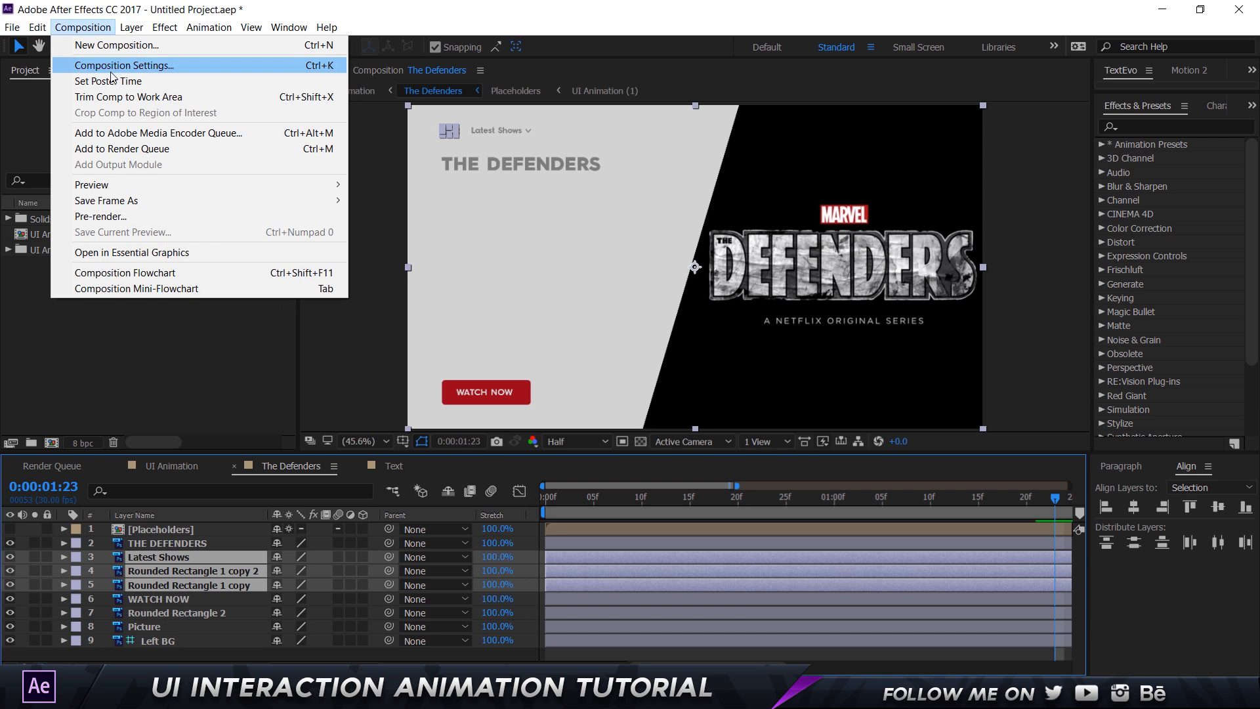
{"action": "mouse_move", "coordinate": [137, 35]}
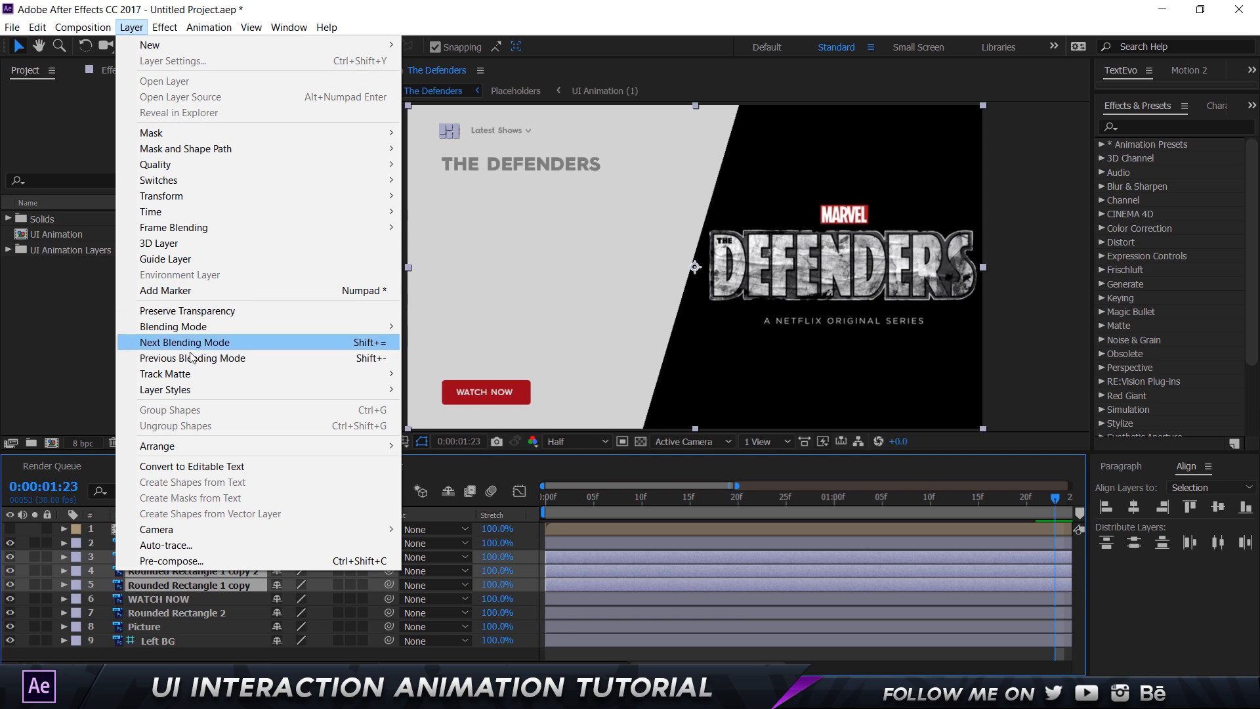
{"action": "left_click", "coordinate": [172, 561]}
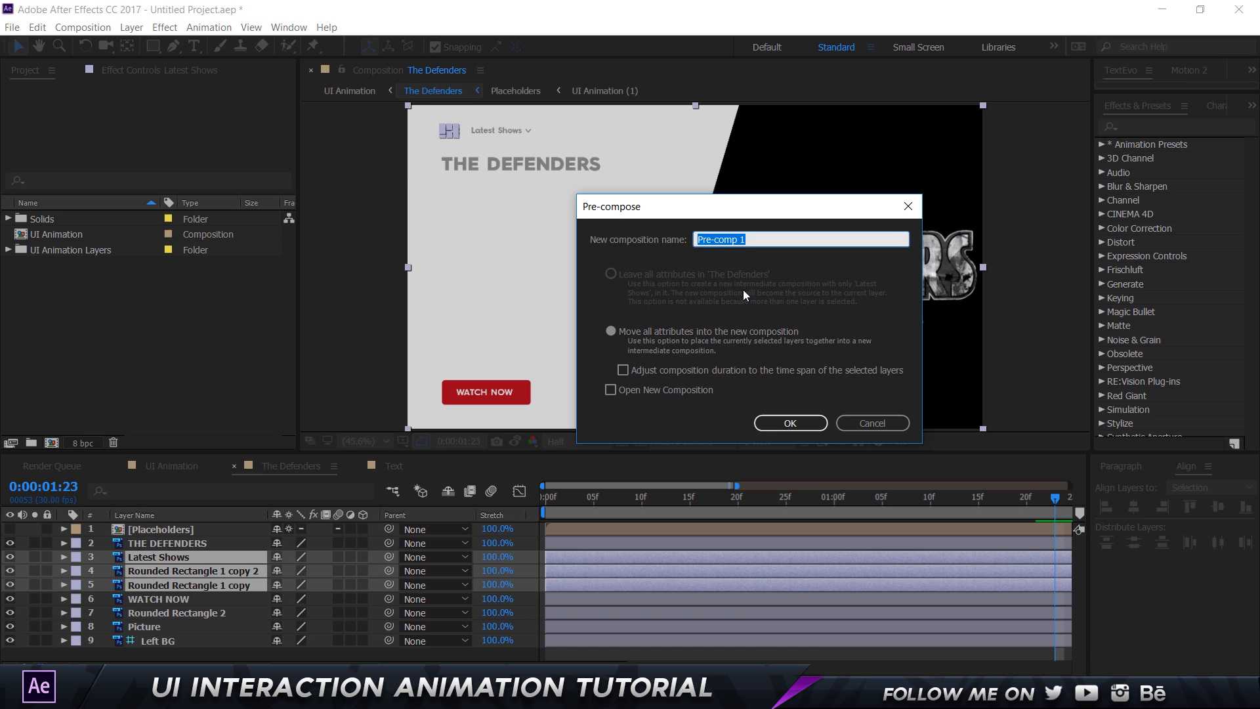
{"action": "type", "text": "op Text"}
{"action": "key", "text": "Return"}
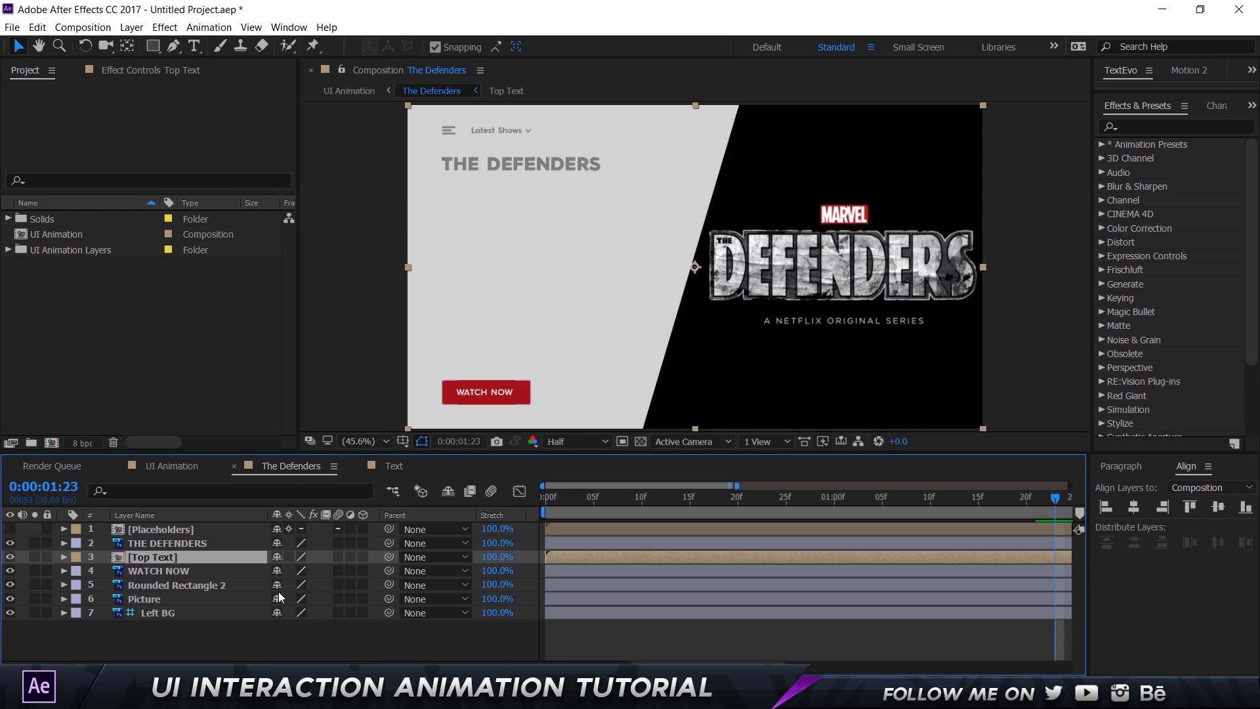
Copy Left BG's animated Mask 1 and paste it onto the Top Text layer at 0:00:00:00
{"action": "left_click", "coordinate": [151, 612]}
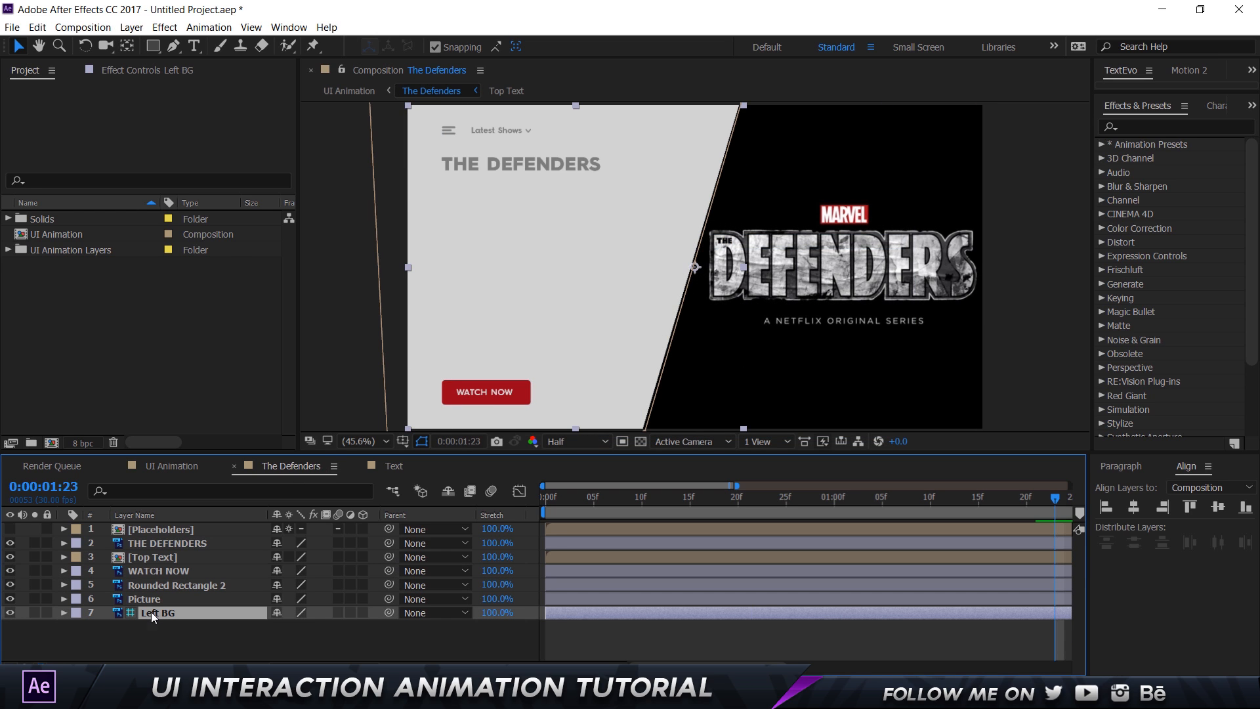
{"action": "key", "text": "m"}
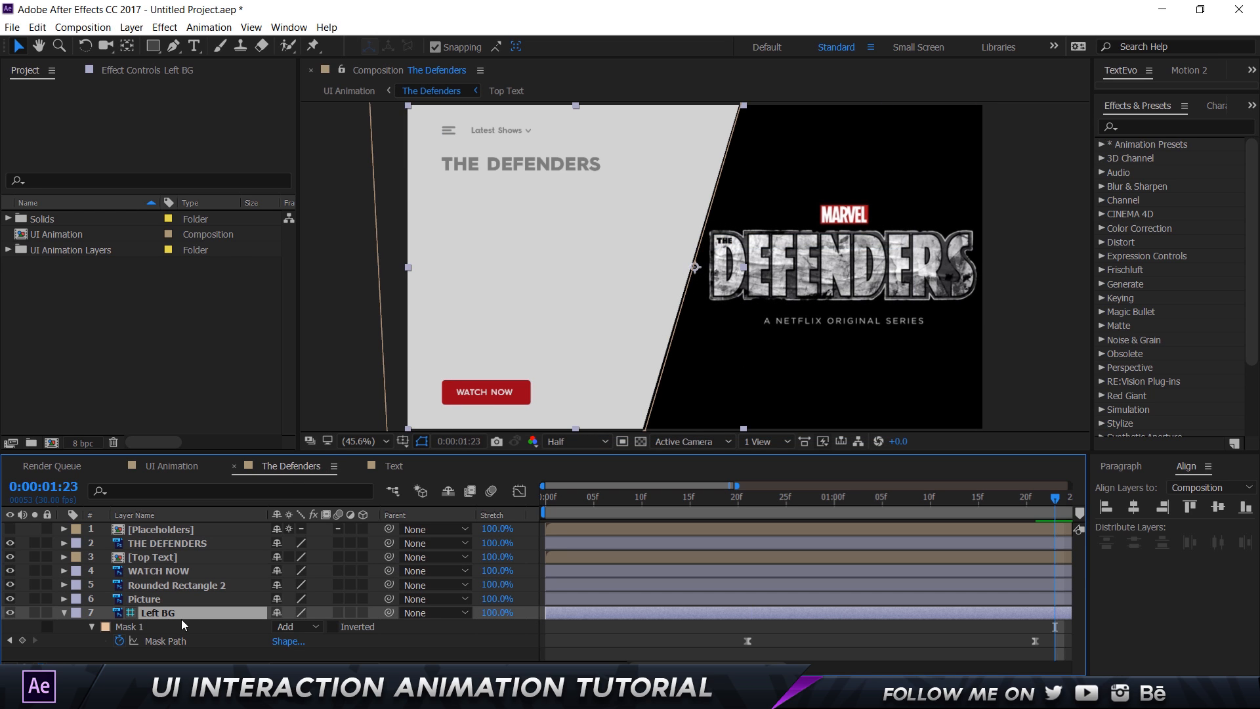
{"action": "left_click", "coordinate": [130, 626]}
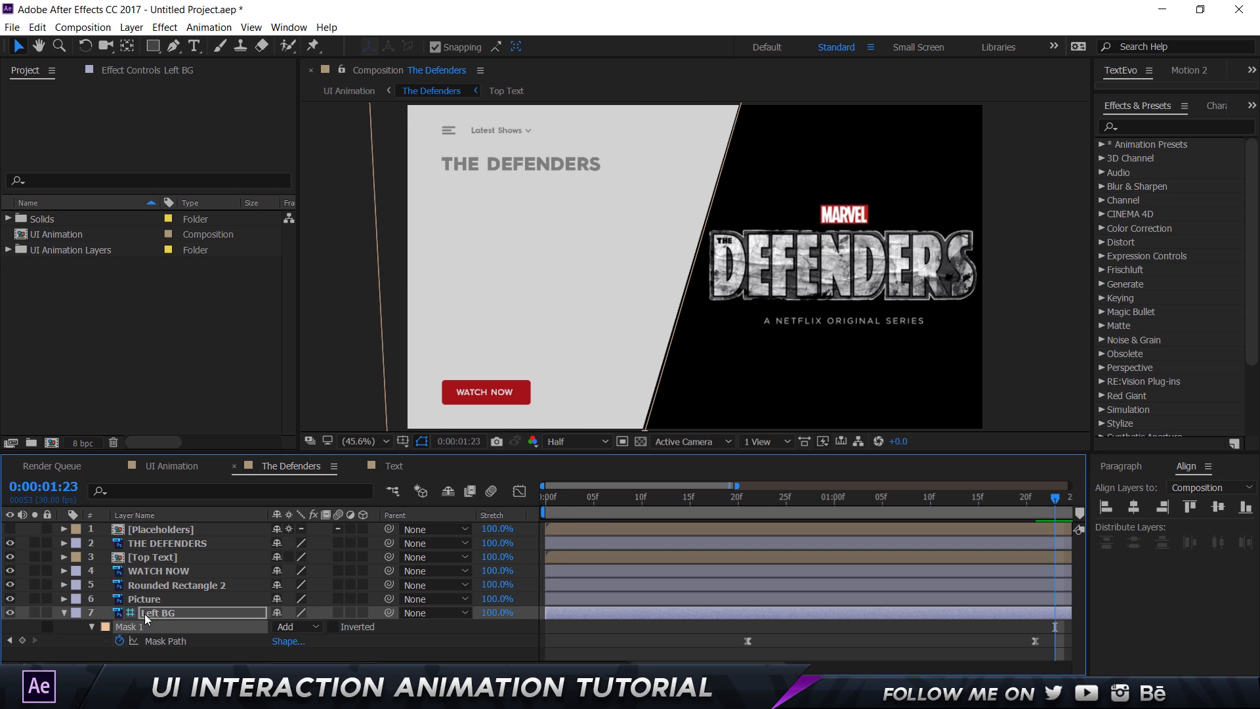
{"action": "key", "text": "Home"}
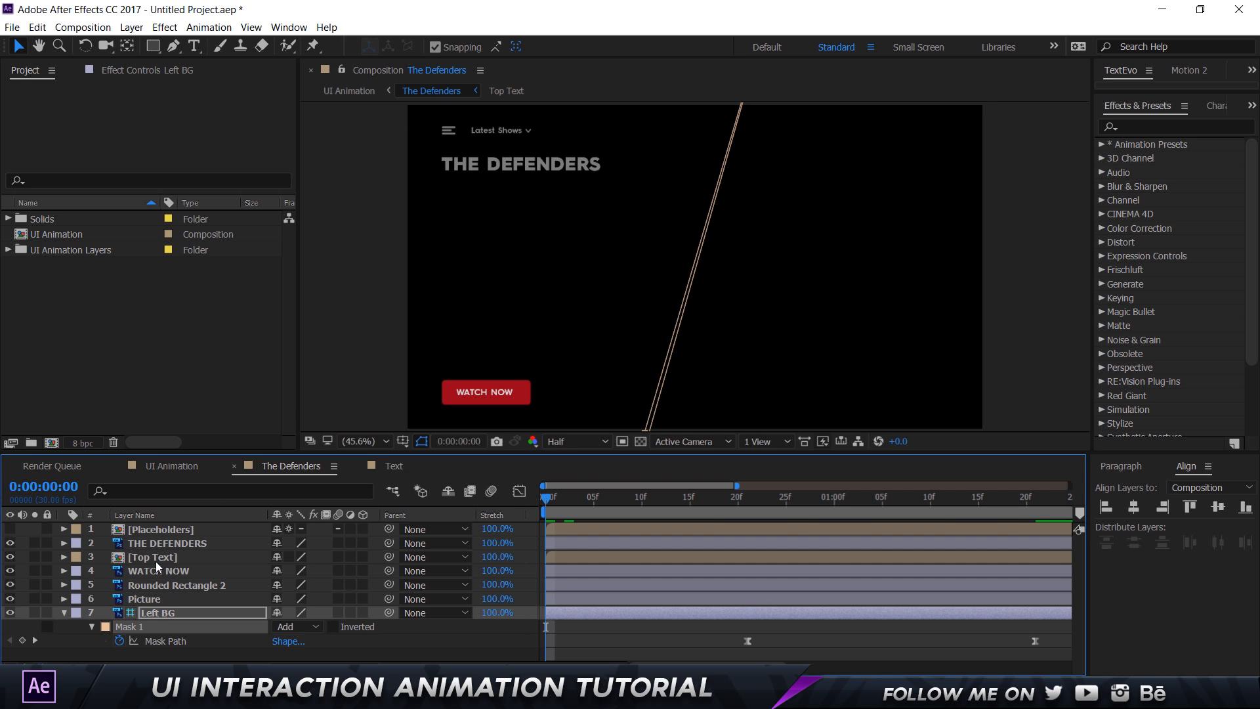
{"action": "left_click", "coordinate": [171, 557]}
{"action": "key", "text": "Return"}
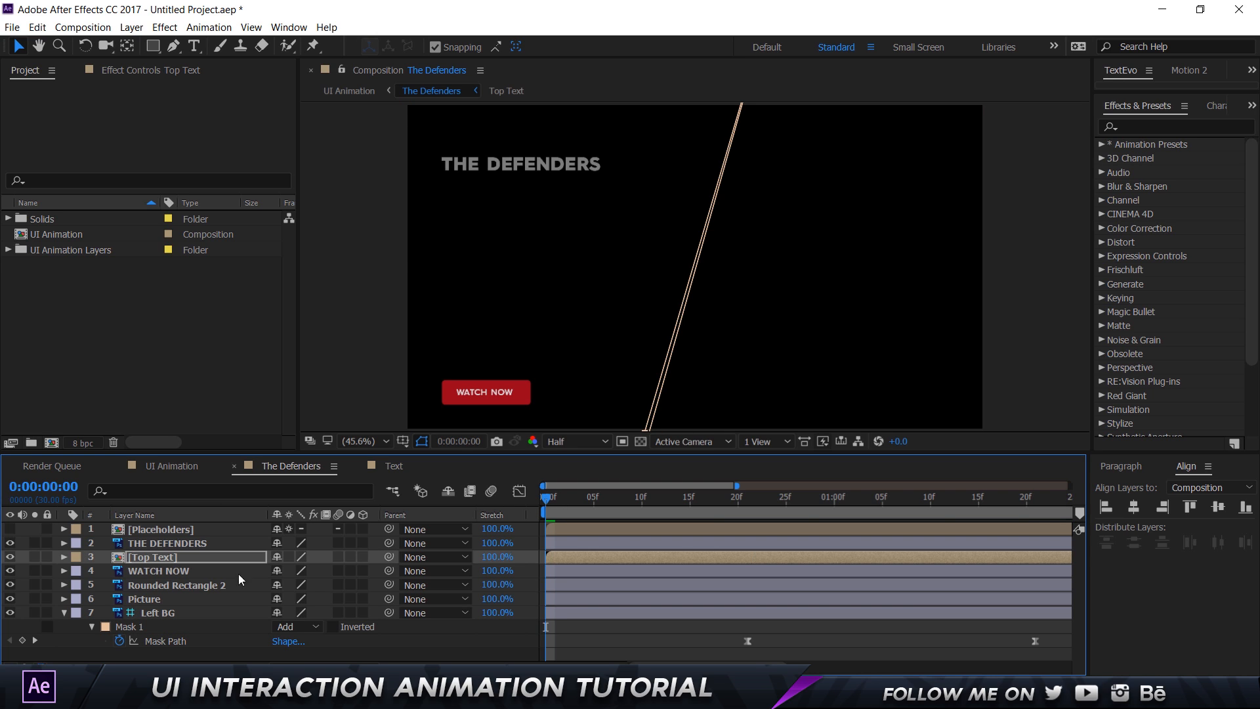
{"action": "left_click", "coordinate": [501, 630]}
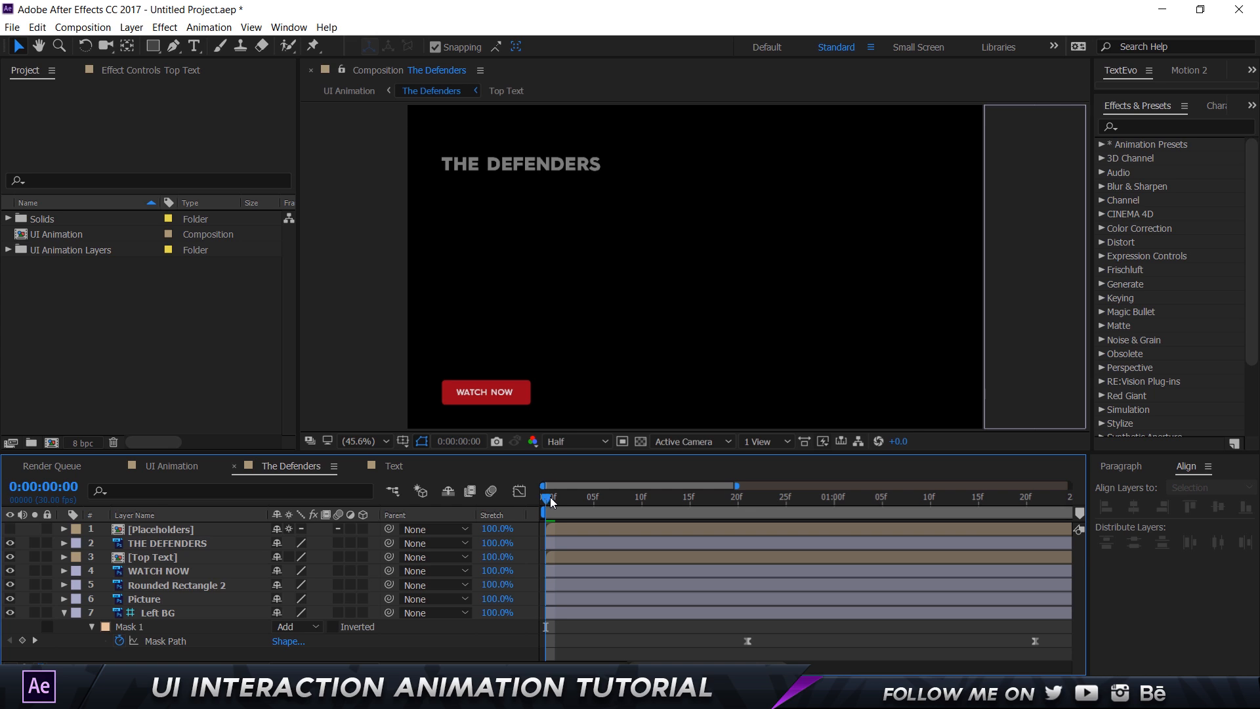
Shift both Top Text Mask Path keyframes to line up with Left BG's Mask Path keyframes, and scrub through the reveal
{"action": "left_click_drag", "start_coordinate": [551, 502], "coordinate": [699, 506]}
{"action": "left_click", "coordinate": [171, 556]}
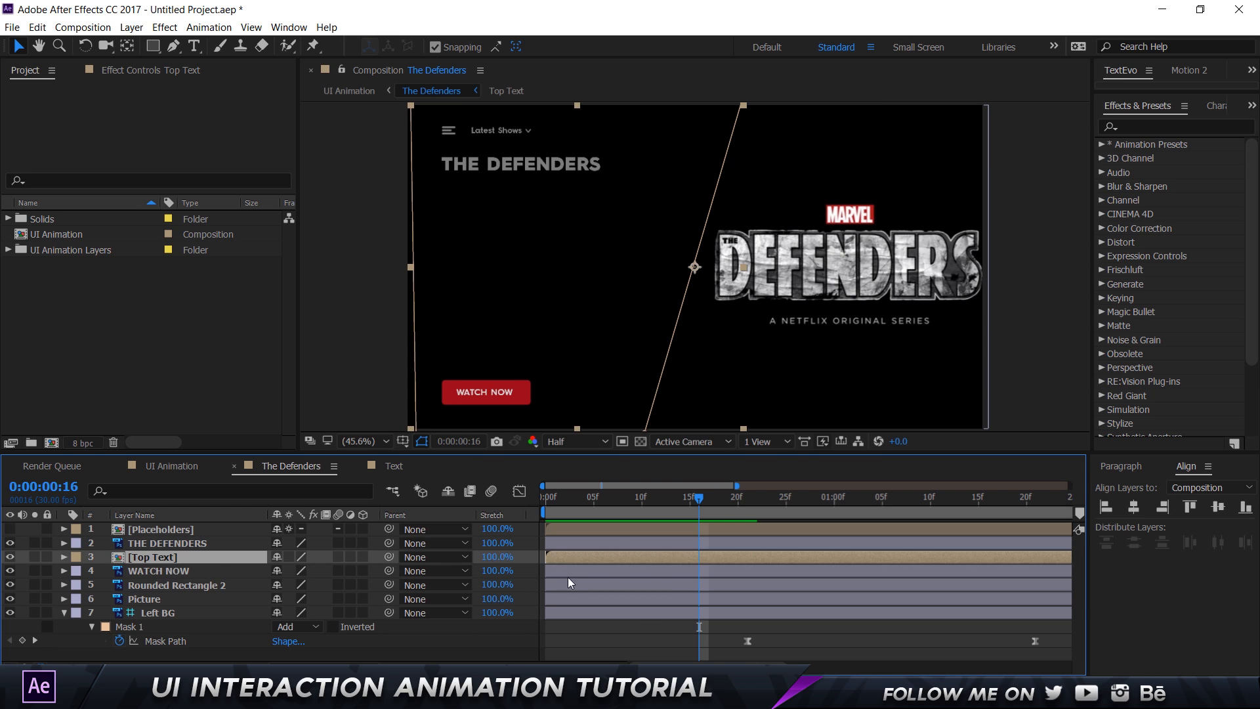
{"action": "key", "text": "m"}
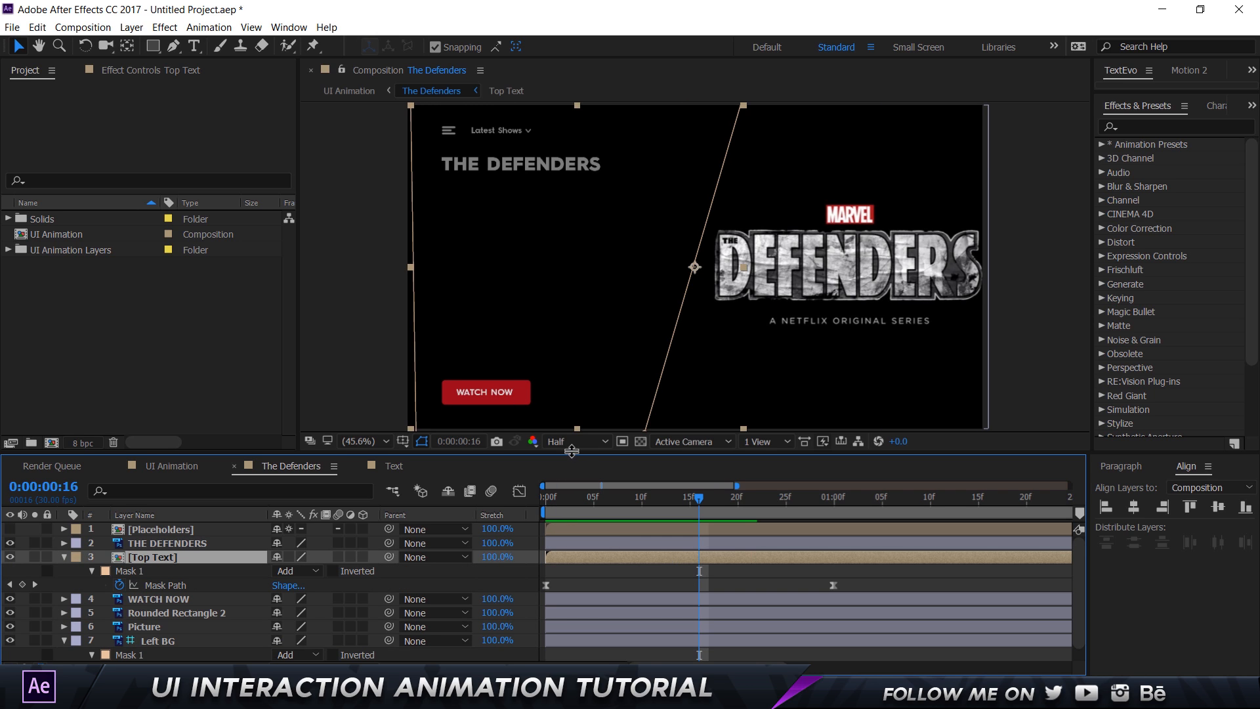
{"action": "left_click_drag", "start_coordinate": [572, 451], "coordinate": [572, 381]}
{"action": "left_click_drag", "start_coordinate": [526, 502], "coordinate": [834, 513]}
{"action": "left_click_drag", "start_coordinate": [547, 513], "coordinate": [746, 523]}
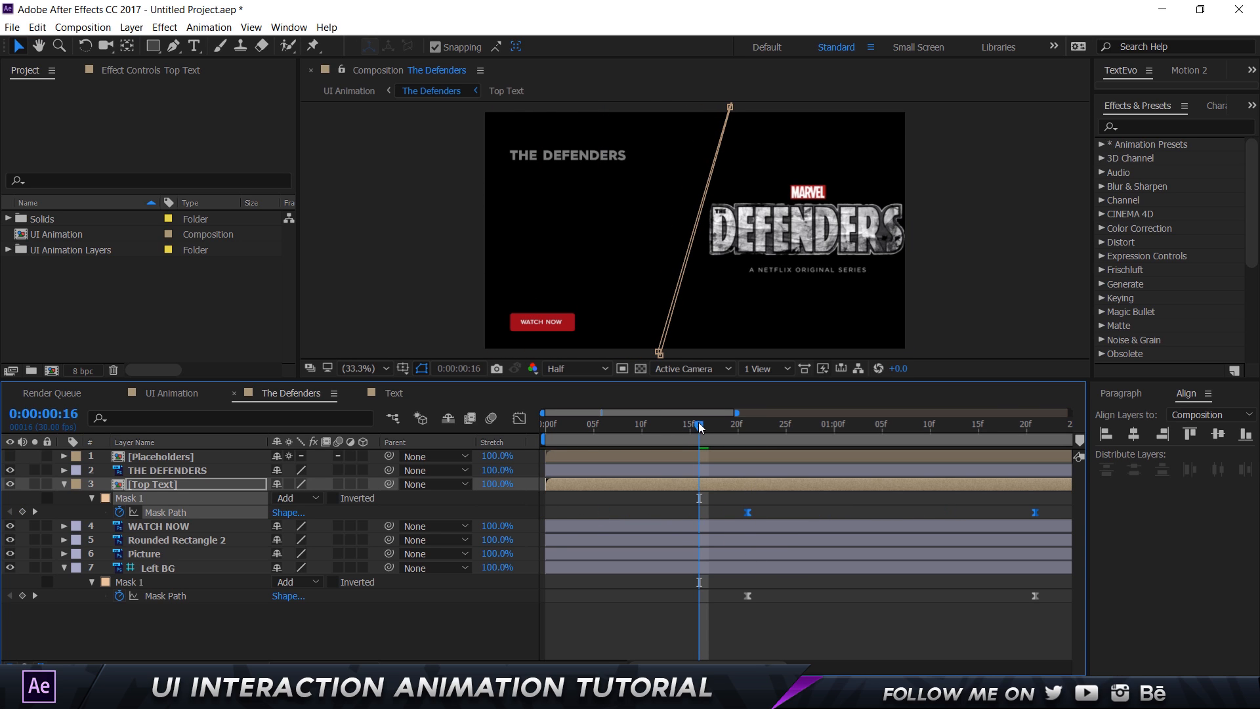
{"action": "left_click", "coordinate": [673, 507]}
{"action": "left_click_drag", "start_coordinate": [695, 426], "coordinate": [877, 445]}
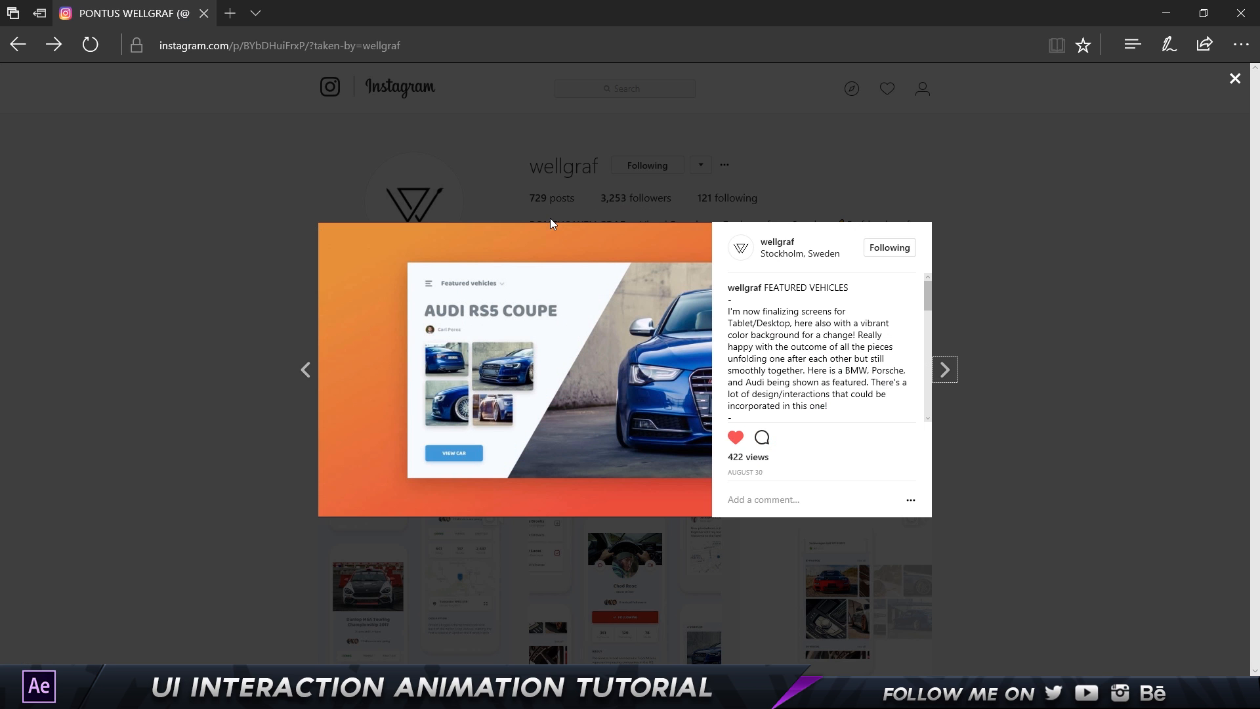
Scrub through the masked reveal in The Defenders composition and undo the mask pasted onto the Top Text layer
{"action": "left_click", "coordinate": [532, 372]}
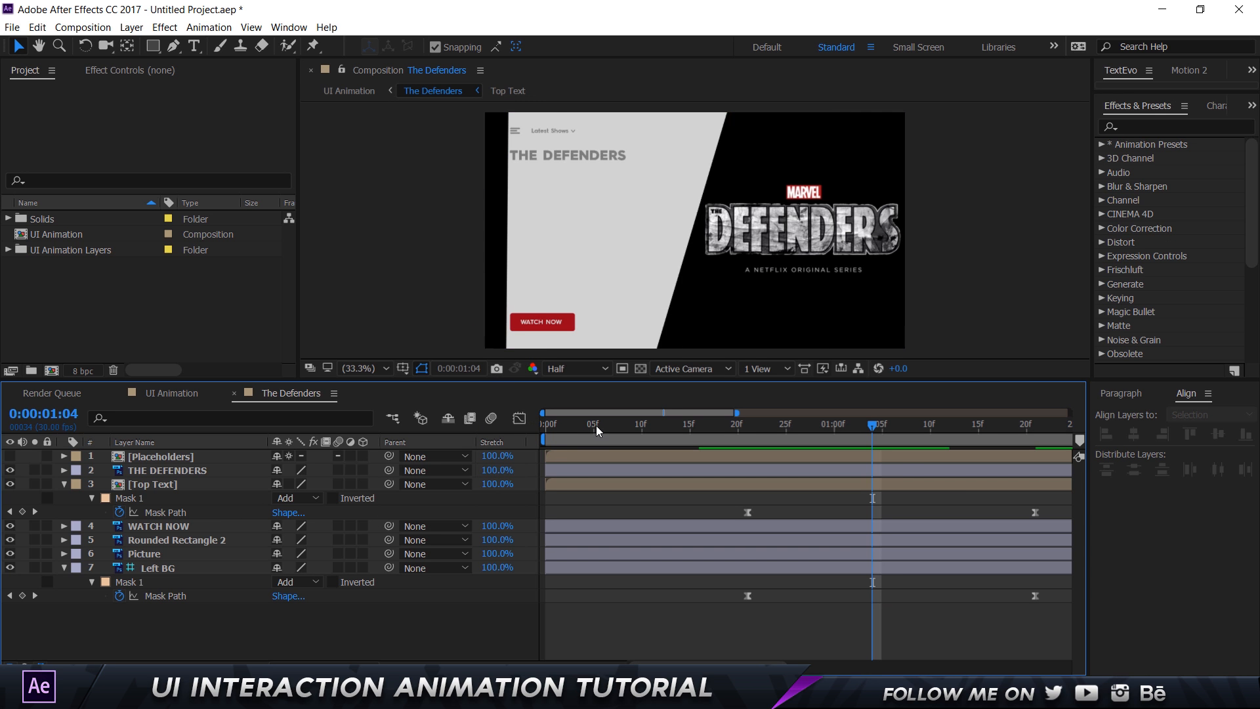
{"action": "left_click", "coordinate": [811, 426]}
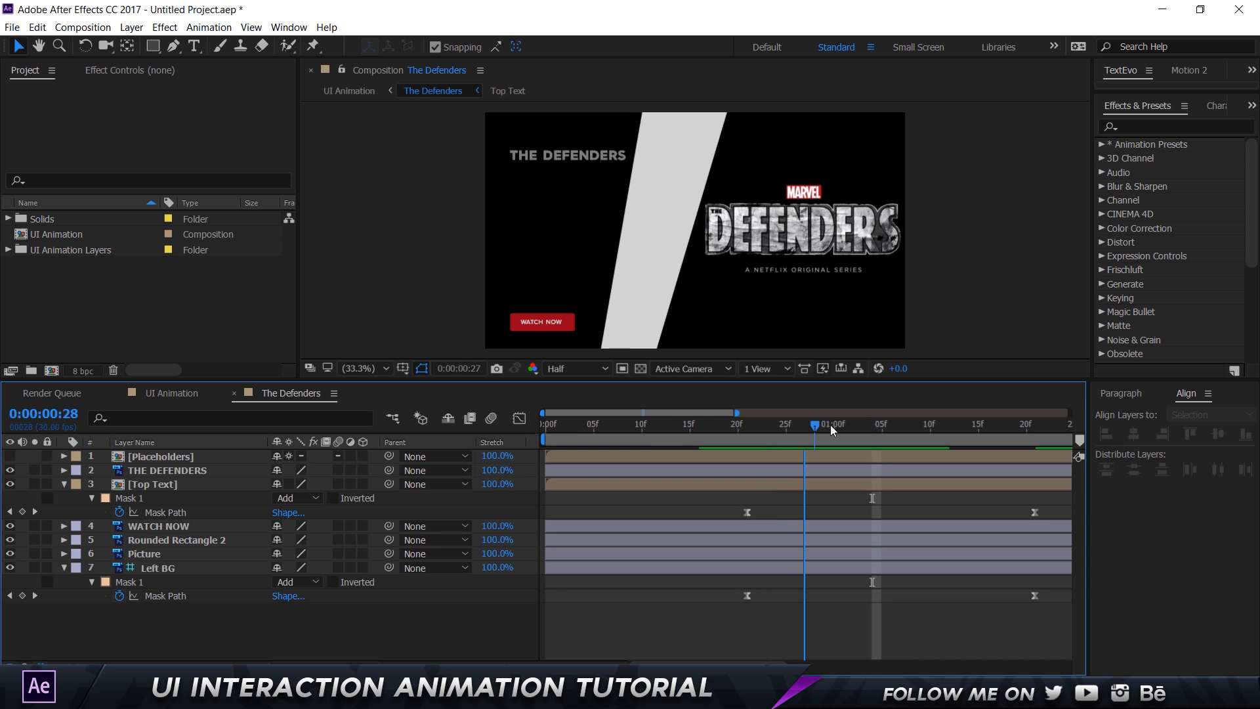
{"action": "left_click_drag", "start_coordinate": [830, 424], "coordinate": [925, 438]}
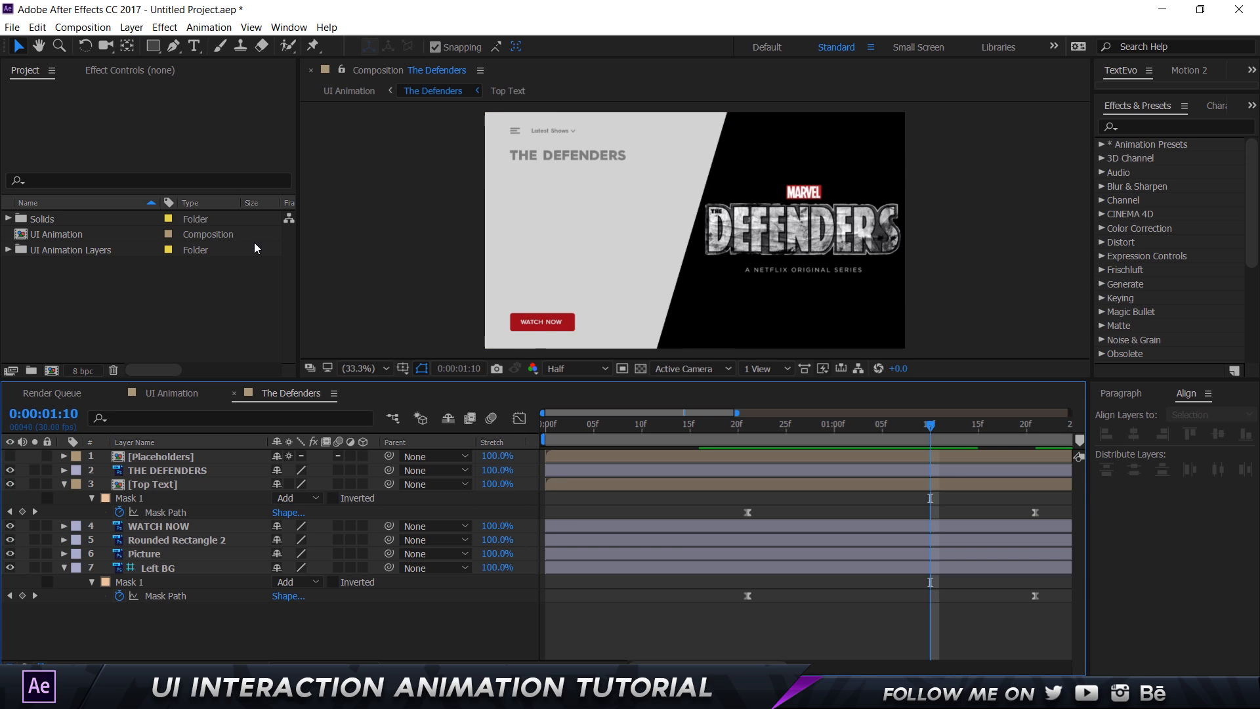
{"action": "key", "text": "ctrl+z"}
Pre-compose the WATCH NOW and Rounded Rectangle 2 layers into a composition named Watch Now
{"action": "left_click", "coordinate": [175, 512]}
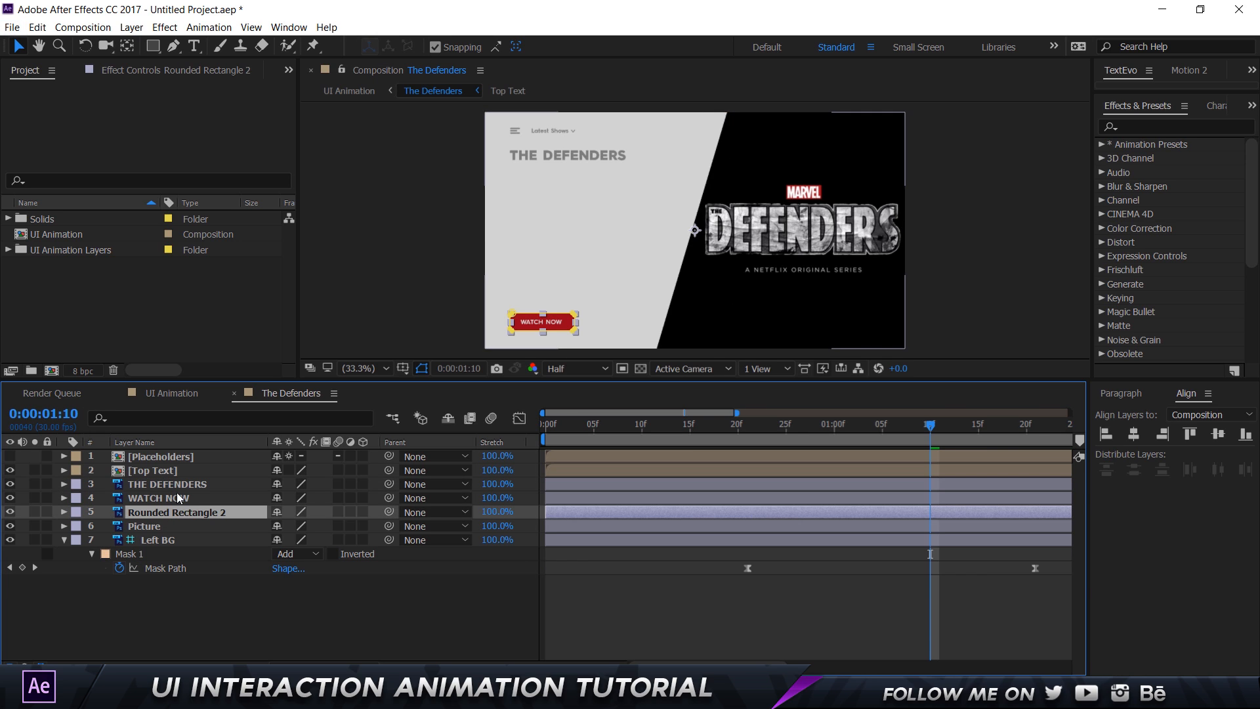
{"action": "left_click", "coordinate": [175, 497], "text": "ctrl"}
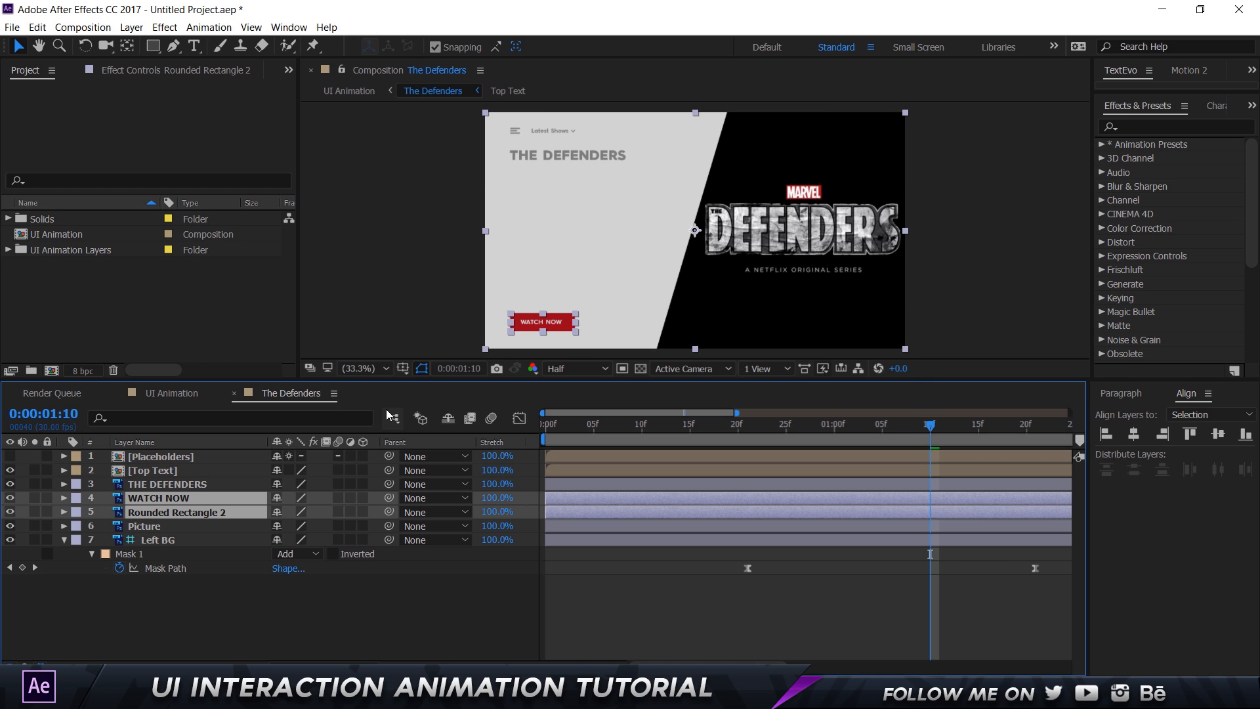
{"action": "key", "text": "ctrl+shift+c"}
{"action": "type", "text": "Watch Now"}
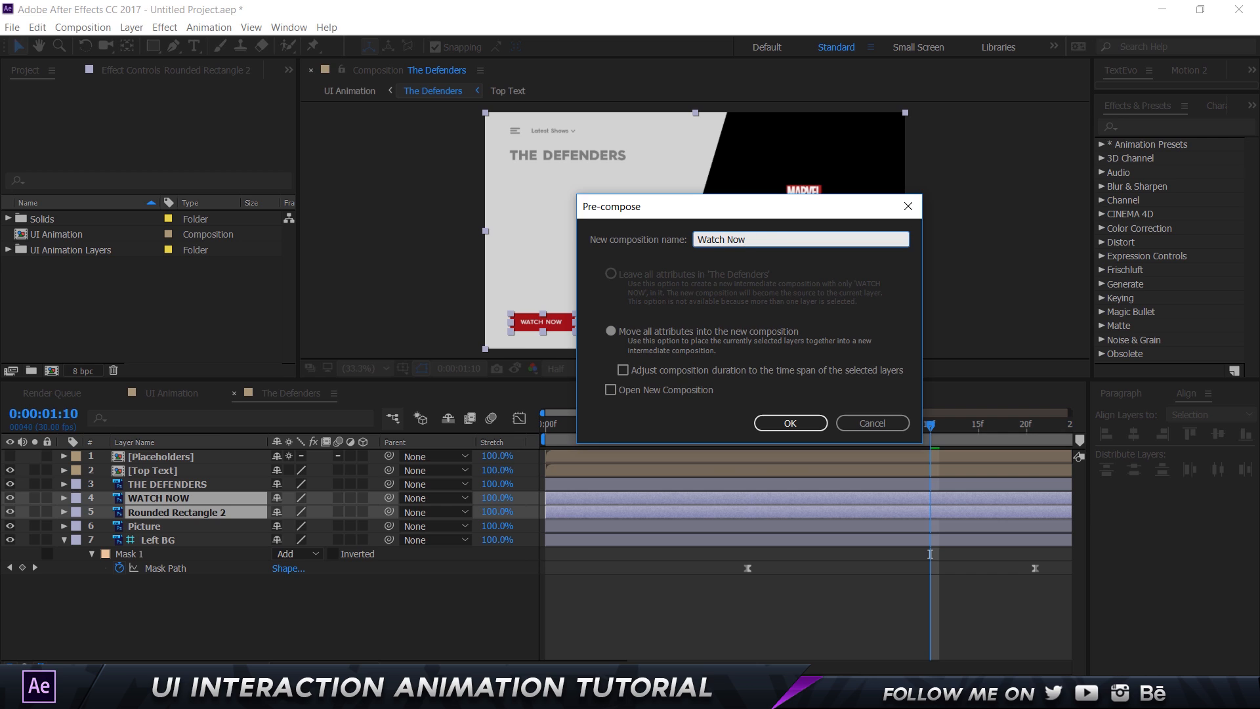
{"action": "key", "text": "Return"}
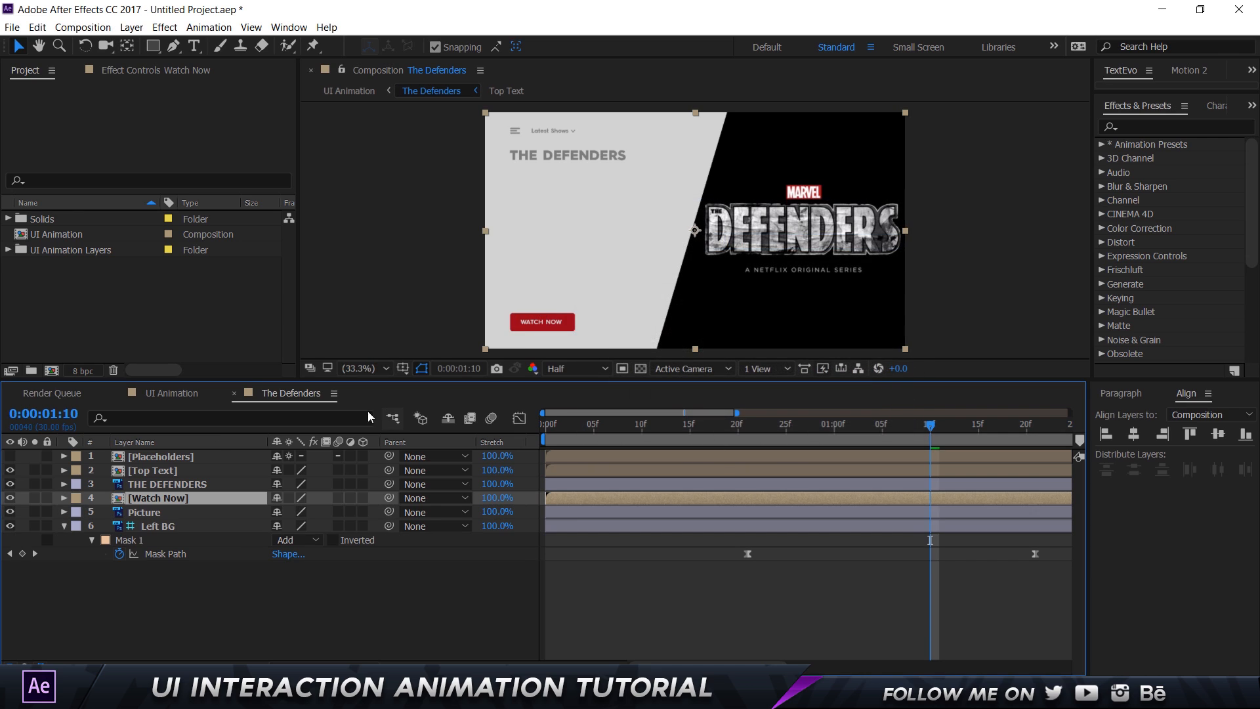
Toggle the visibility of the Placeholders layer, open its composition and enlarge the preview area
{"action": "left_click", "coordinate": [158, 459]}
{"action": "left_click", "coordinate": [11, 456]}
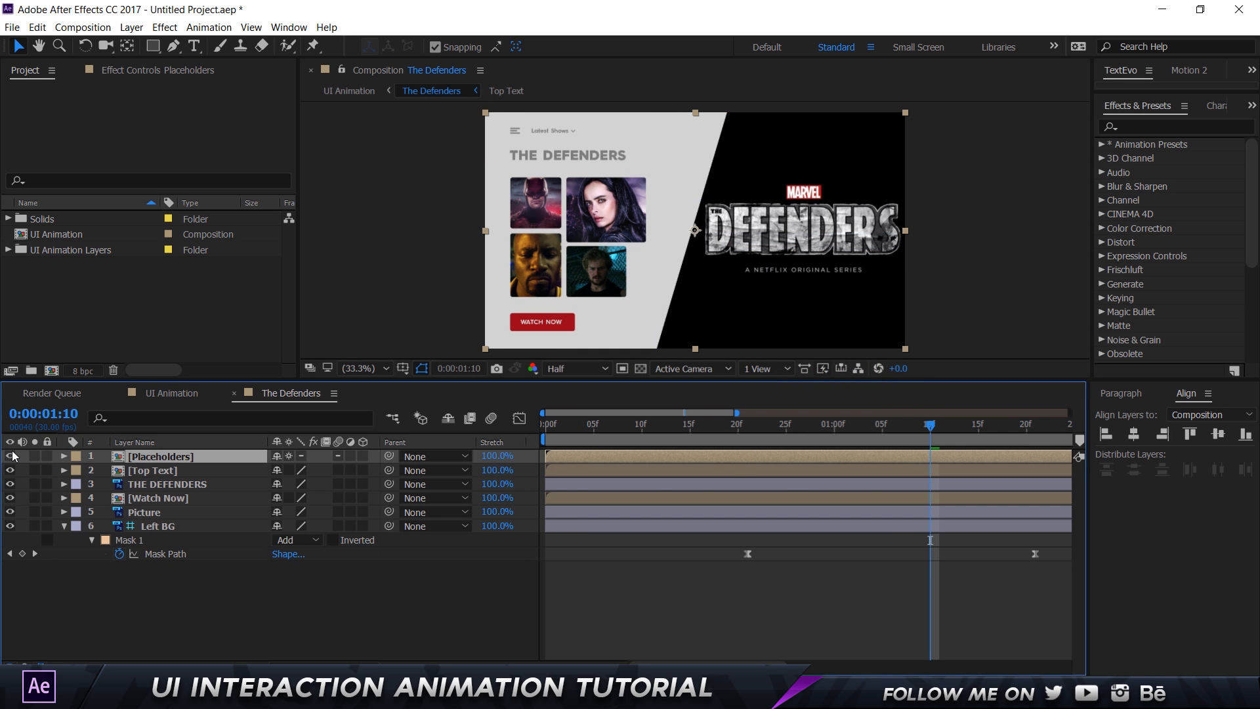
{"action": "left_click", "coordinate": [11, 455]}
{"action": "double_click", "coordinate": [160, 455]}
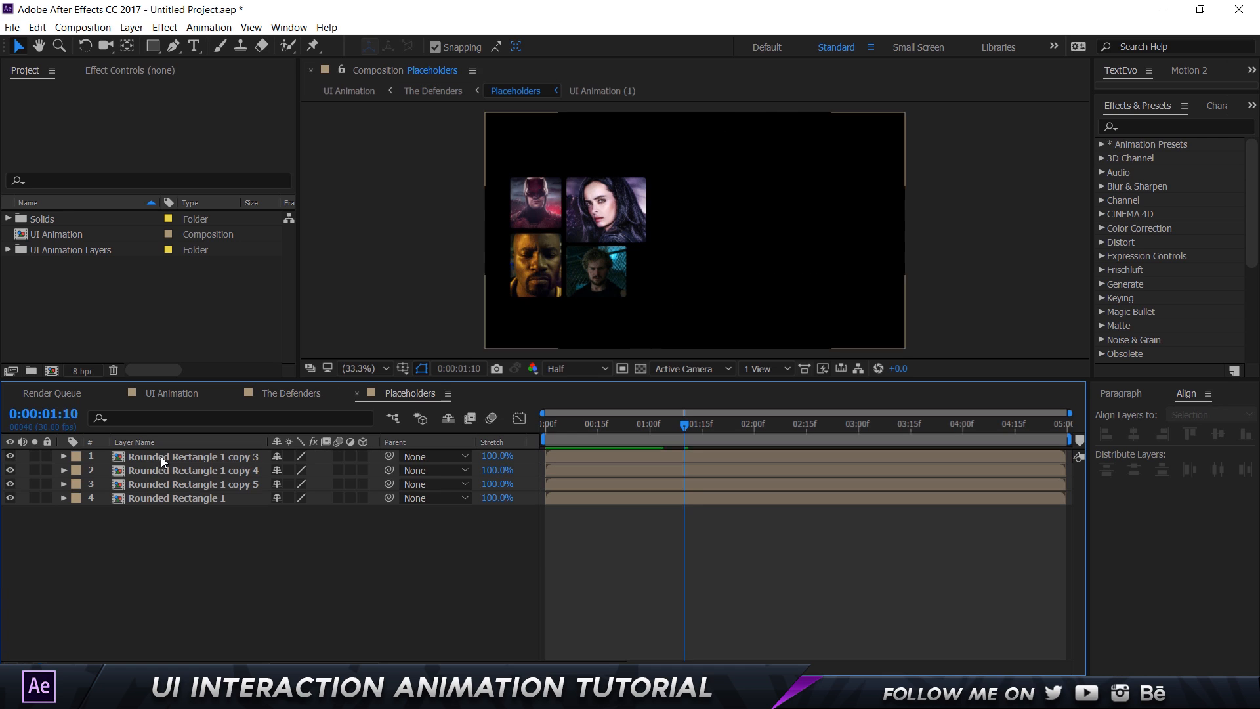
{"action": "left_click_drag", "start_coordinate": [439, 381], "coordinate": [448, 507]}
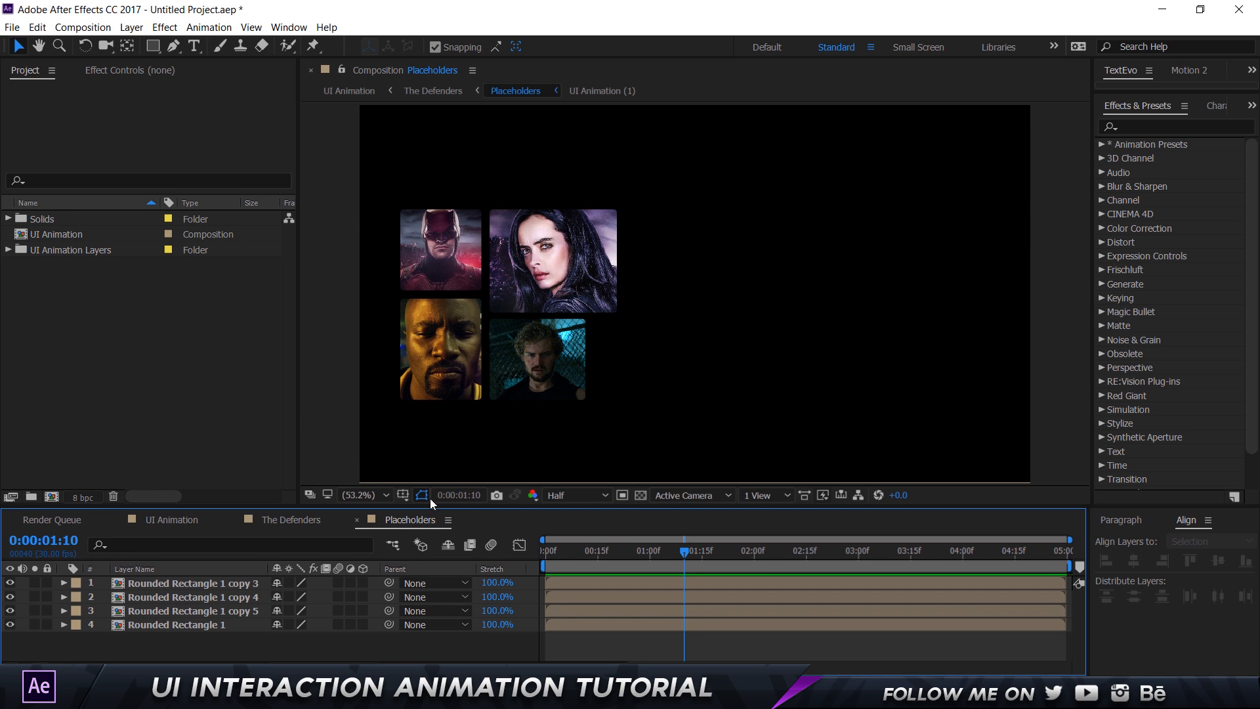
Move the Rounded Rectangle 1 layer to the top of the Placeholders layer stack
{"action": "left_click", "coordinate": [235, 581]}
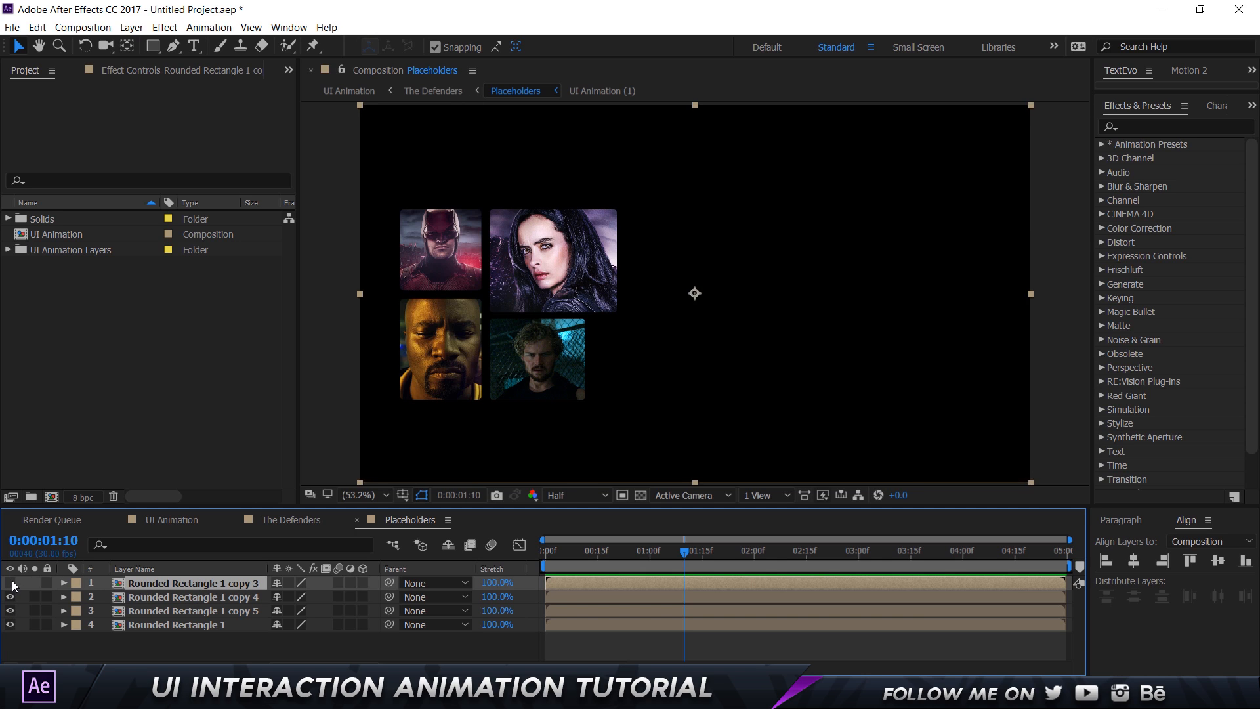
{"action": "left_click", "coordinate": [164, 619]}
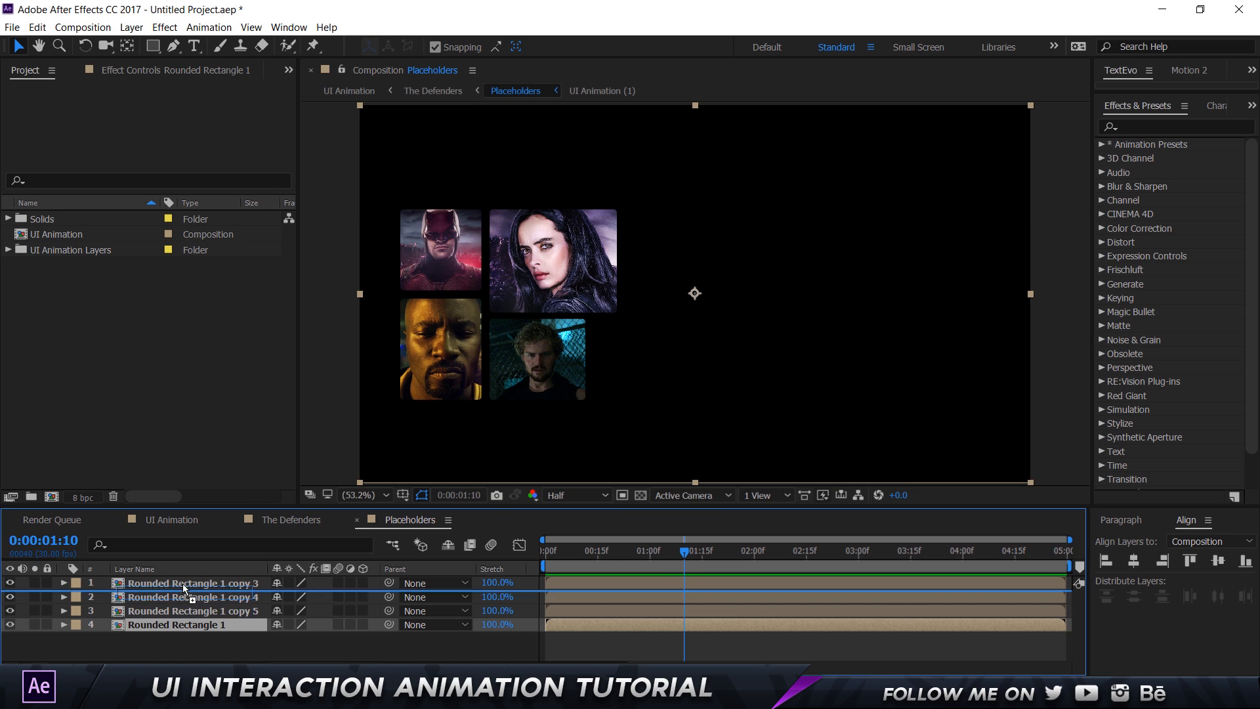
{"action": "key", "text": "ctrl+shift+bracketright"}
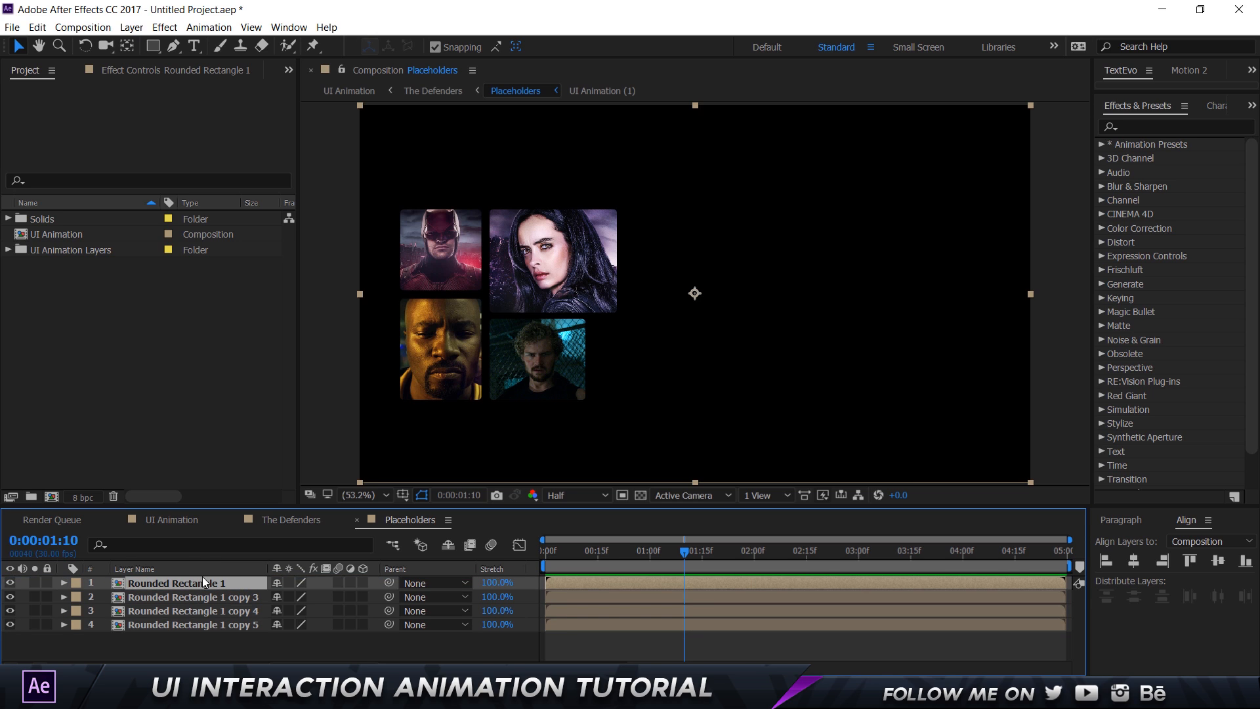
Add Position and Opacity keyframes to Rounded Rectangle 1 at 0:00:00:00 and move both to 0:00:00:10
{"action": "left_click", "coordinate": [590, 552]}
{"action": "key", "text": "Home"}
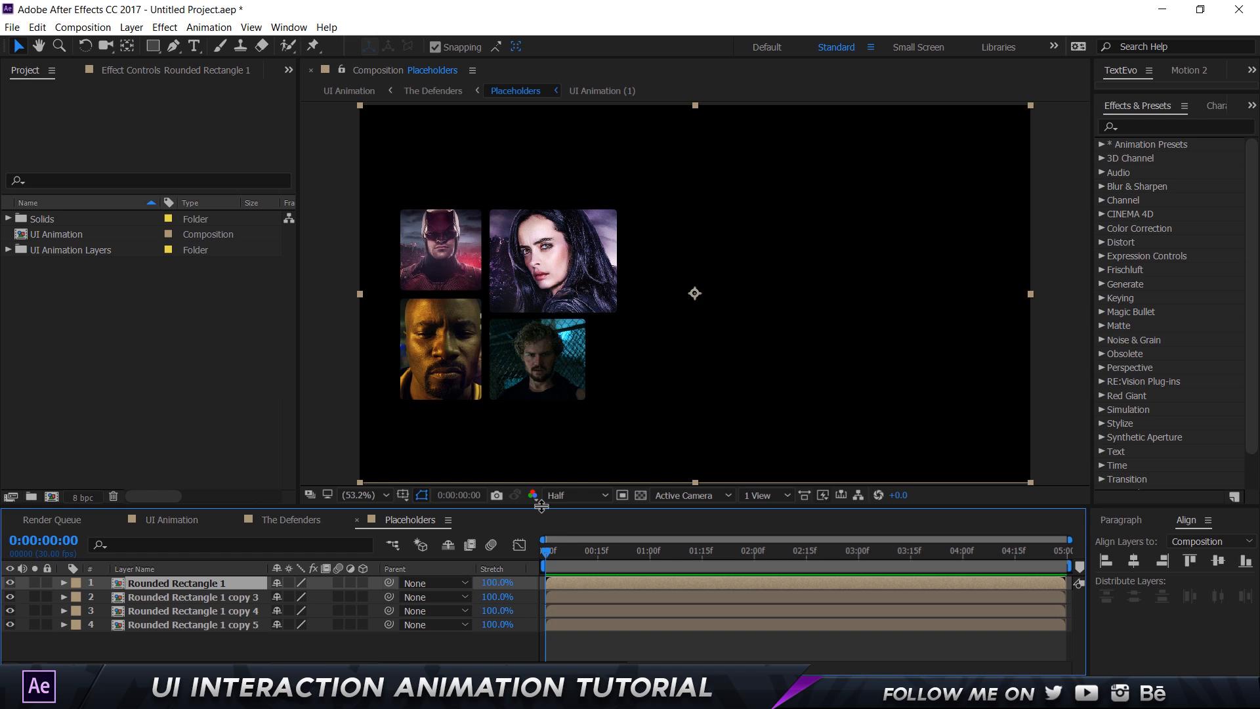
{"action": "left_click_drag", "start_coordinate": [542, 509], "coordinate": [542, 467]}
{"action": "key", "text": "p"}
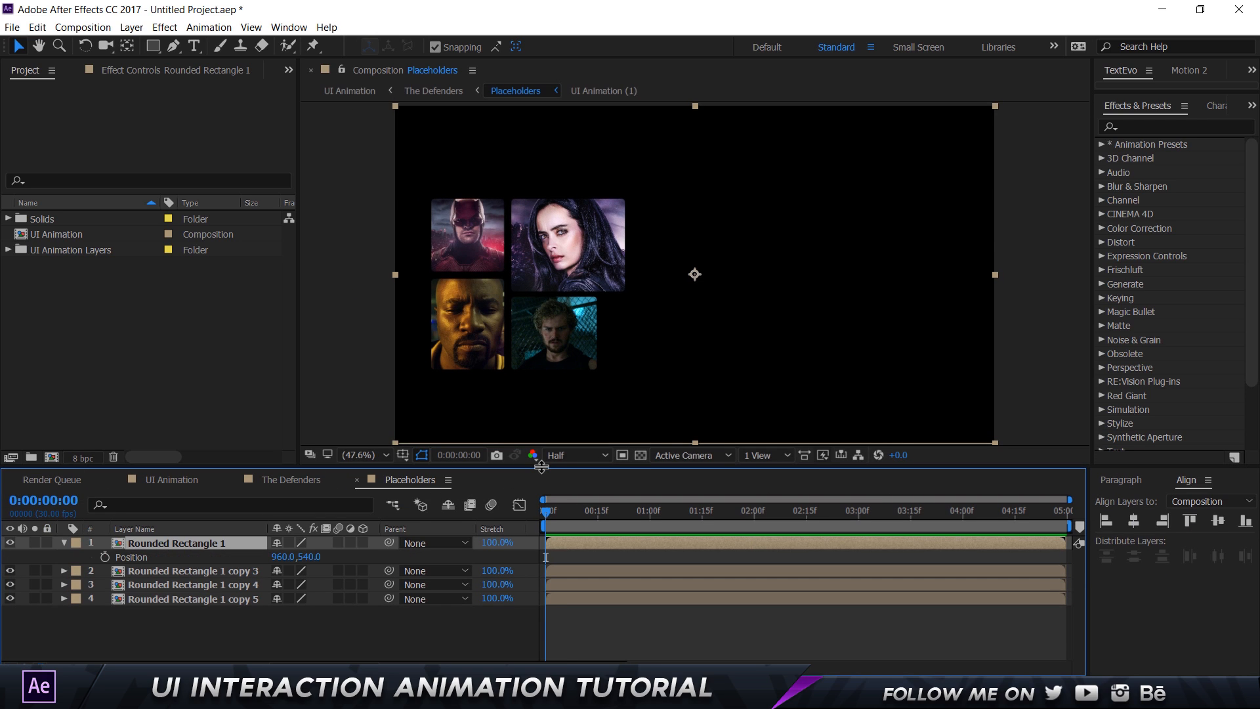
{"action": "key", "text": "shift+t"}
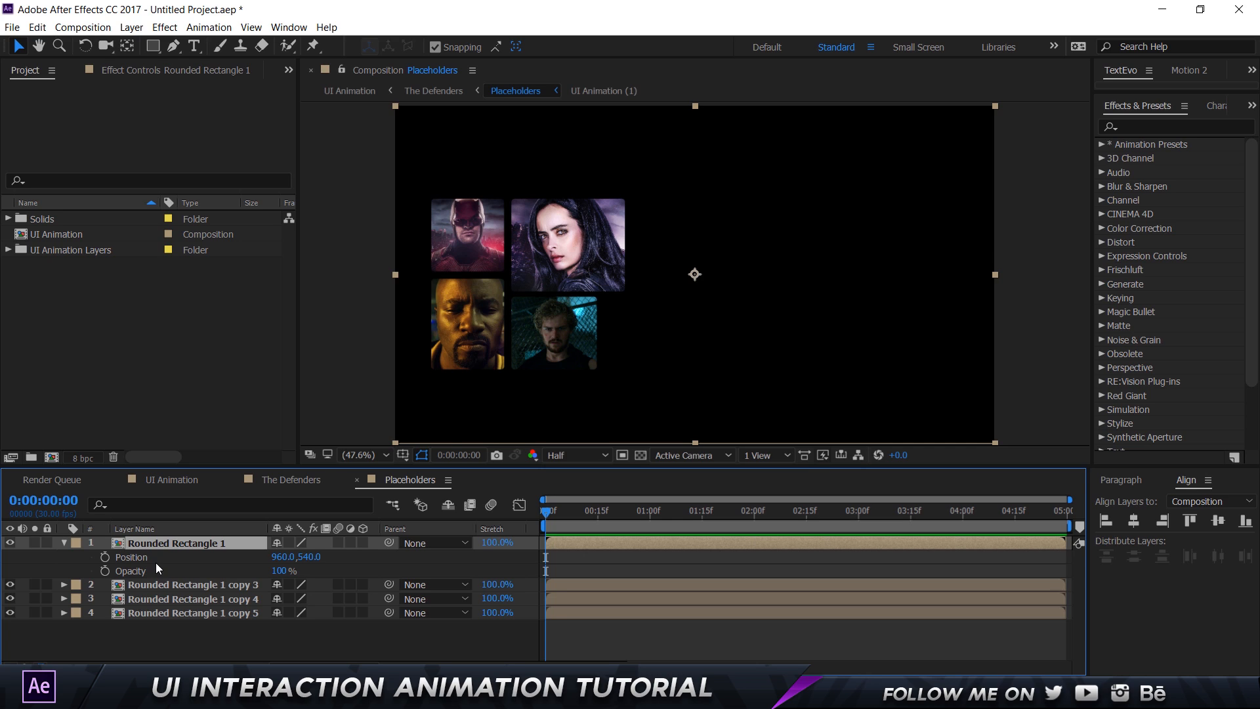
{"action": "left_click", "coordinate": [105, 556]}
{"action": "left_click", "coordinate": [105, 571]}
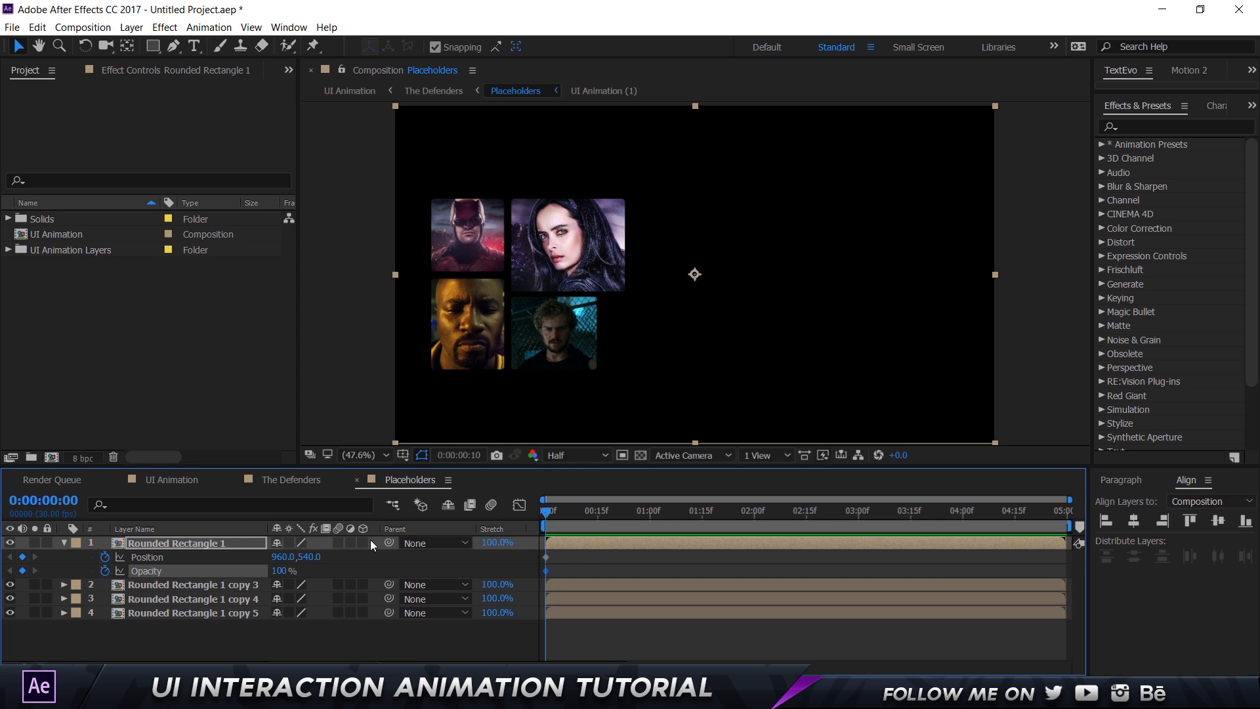
{"action": "key", "text": "shift+Page_Down"}
{"action": "left_click_drag", "start_coordinate": [538, 564], "coordinate": [581, 576]}
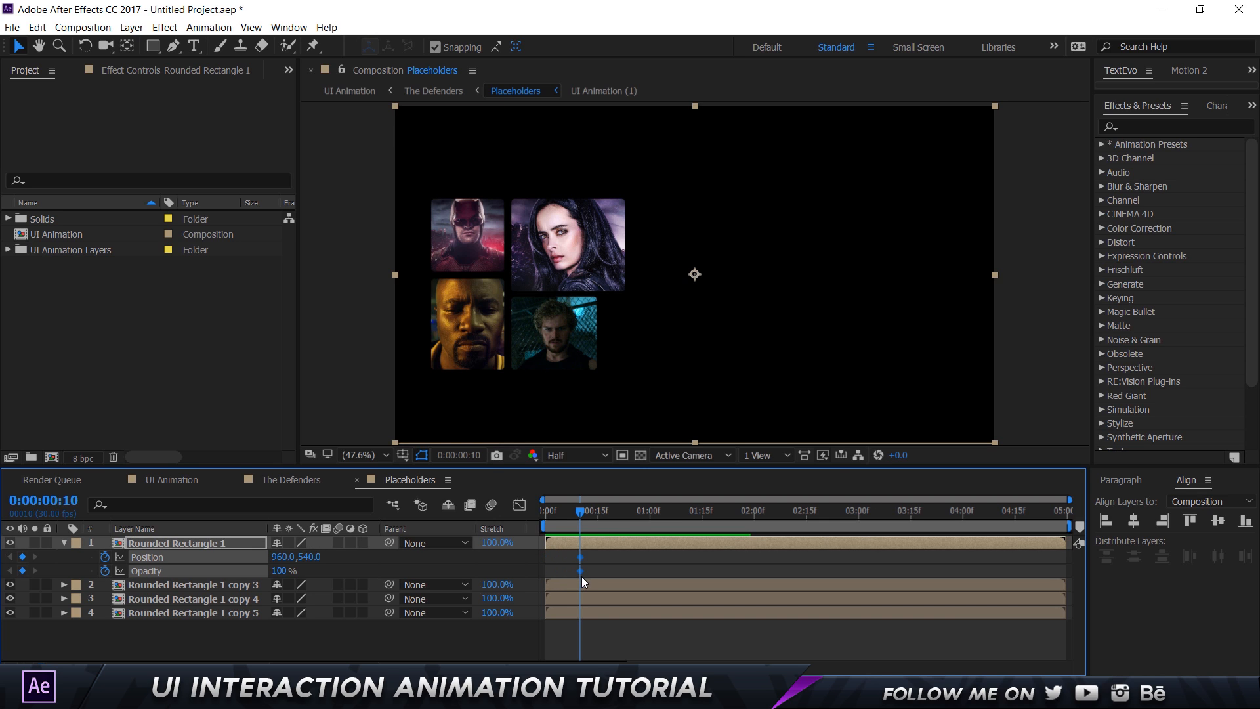
At 0:00:00:00, set Rounded Rectangle 1's Position to 960, 640 and its Opacity to 0%
{"action": "left_click_drag", "start_coordinate": [572, 511], "coordinate": [513, 510]}
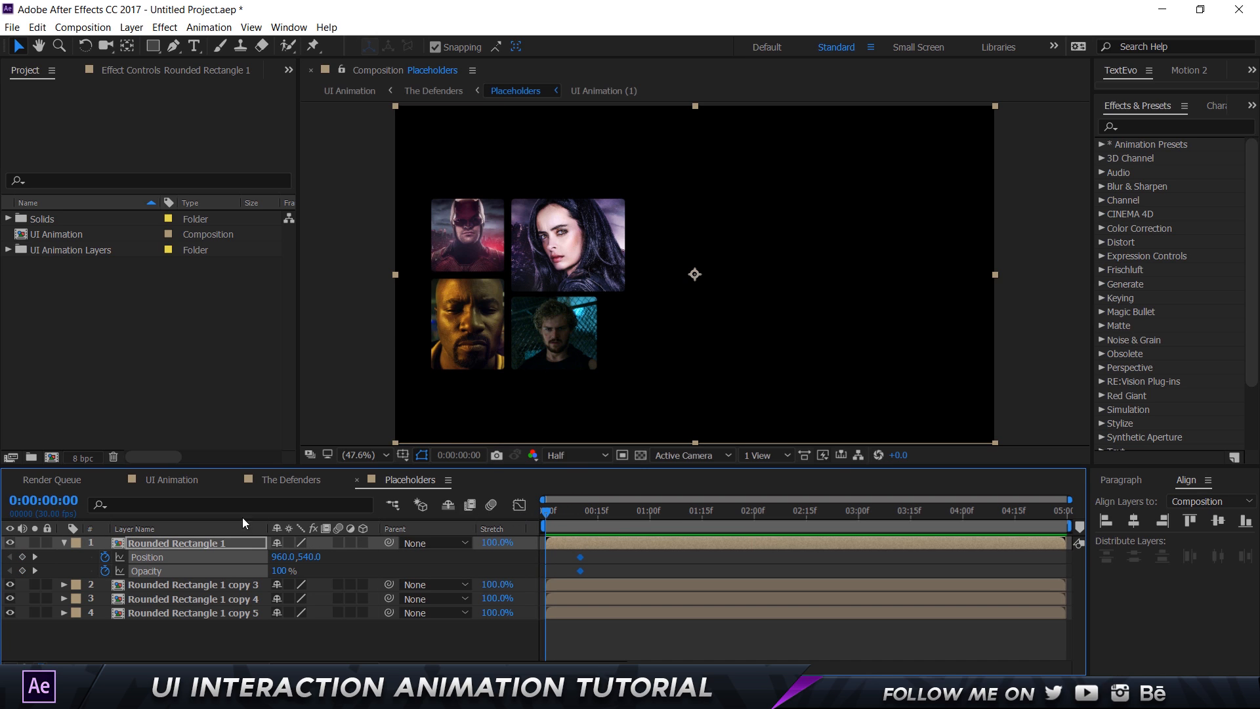
{"action": "left_click", "coordinate": [367, 568]}
{"action": "left_click", "coordinate": [281, 570]}
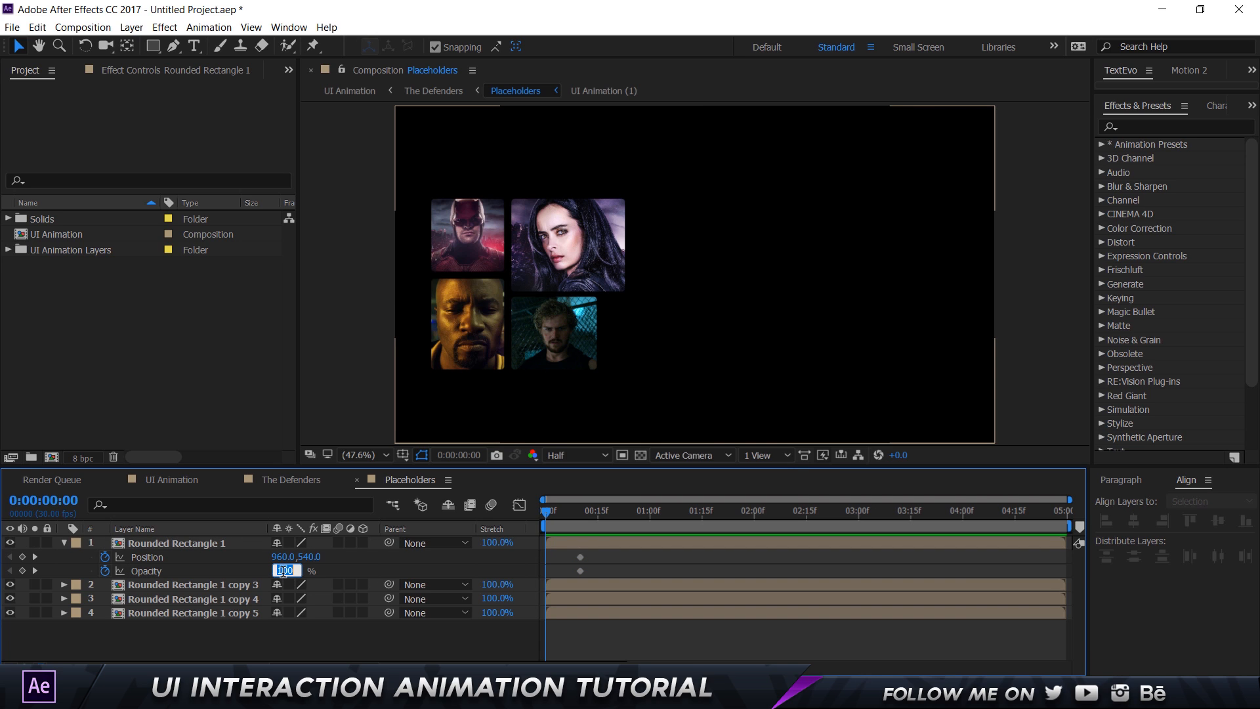
{"action": "key", "text": "Return"}
{"action": "left_click_drag", "start_coordinate": [308, 557], "coordinate": [368, 578]}
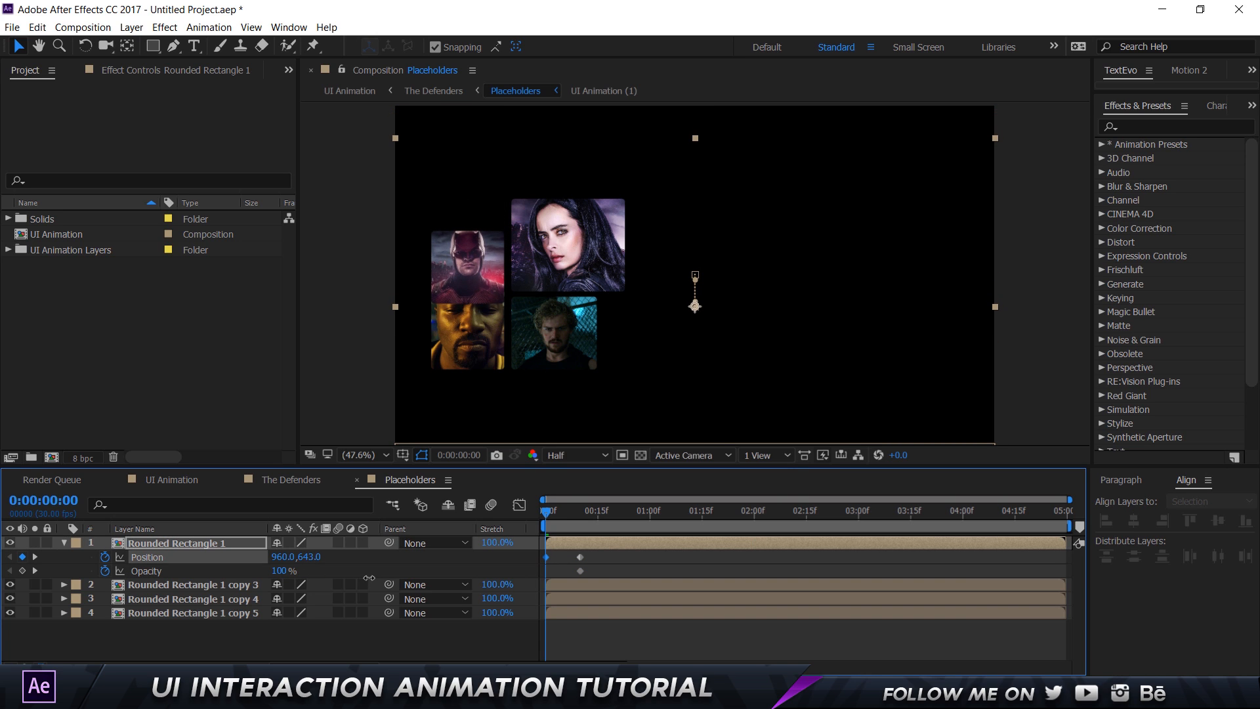
{"action": "left_click", "coordinate": [310, 556]}
{"action": "type", "text": "640.0"}
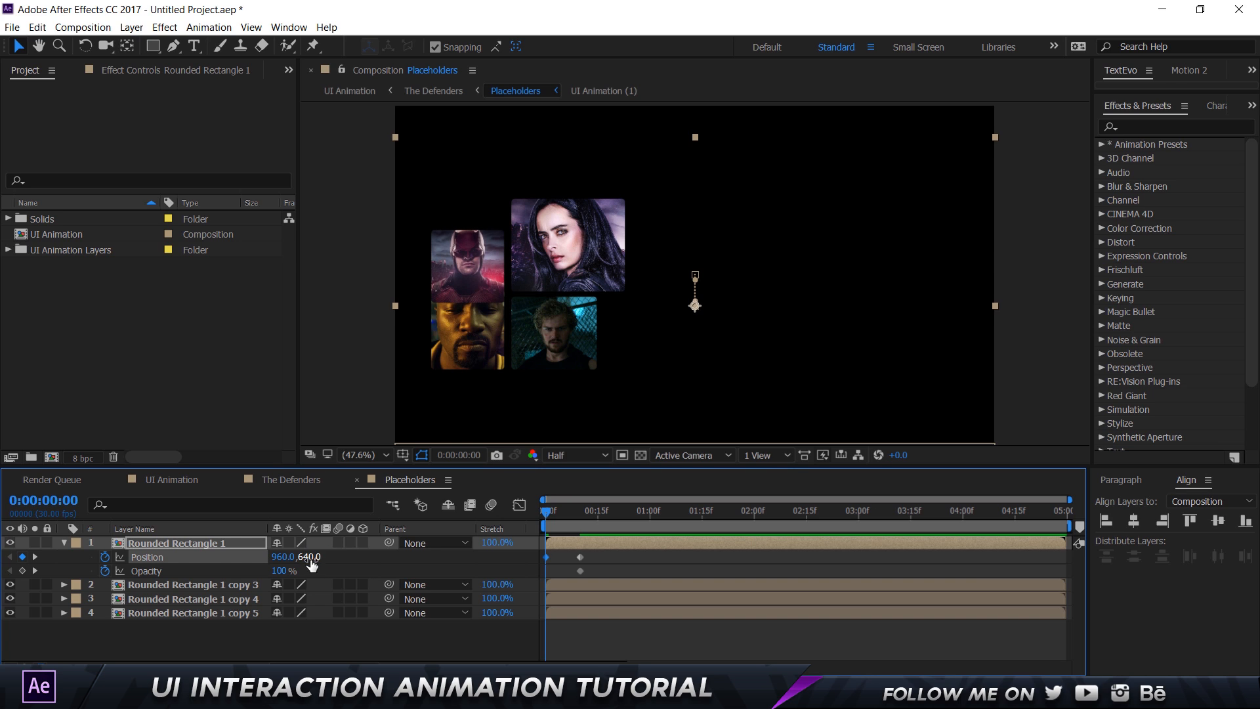
{"action": "left_click", "coordinate": [286, 571]}
{"action": "type", "text": "0"}
{"action": "key", "text": "Return"}
Hide the other three rectangle layers and apply Easy Ease to all Position and Opacity keyframes of Rounded Rectangle 1
{"action": "left_click_drag", "start_coordinate": [10, 584], "coordinate": [10, 612]}
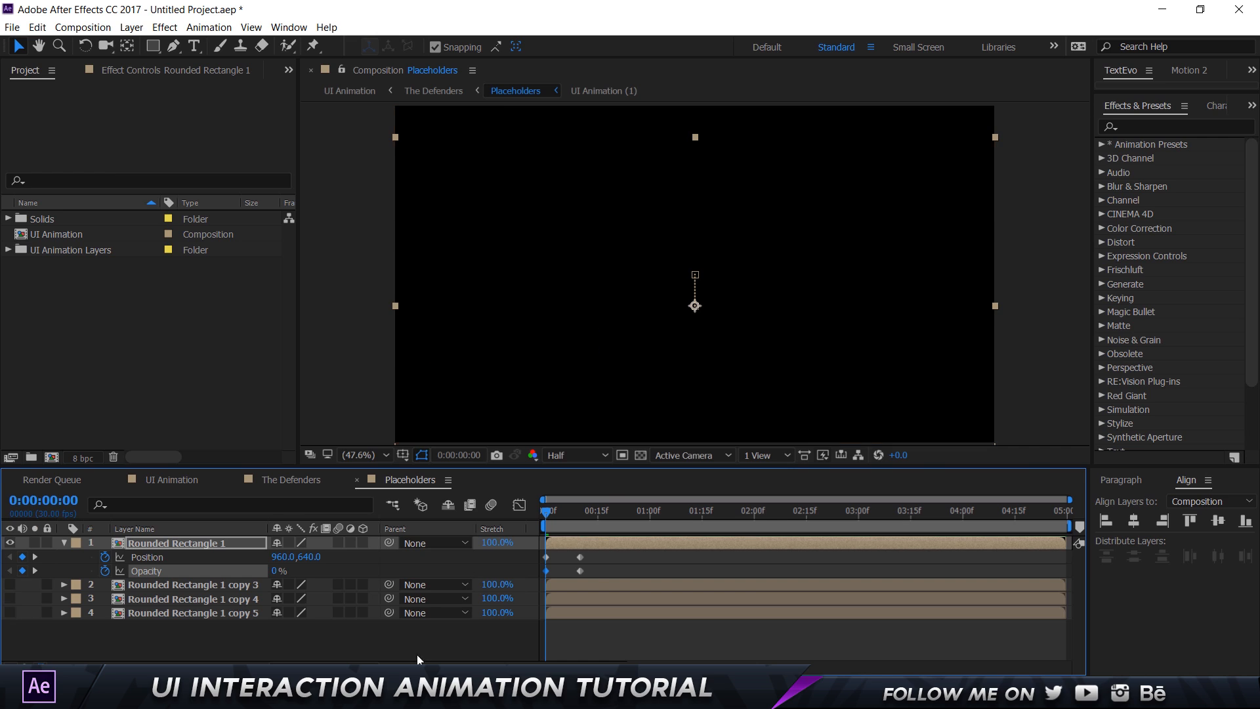
{"action": "left_click", "coordinate": [236, 640]}
{"action": "left_click_drag", "start_coordinate": [532, 555], "coordinate": [592, 576]}
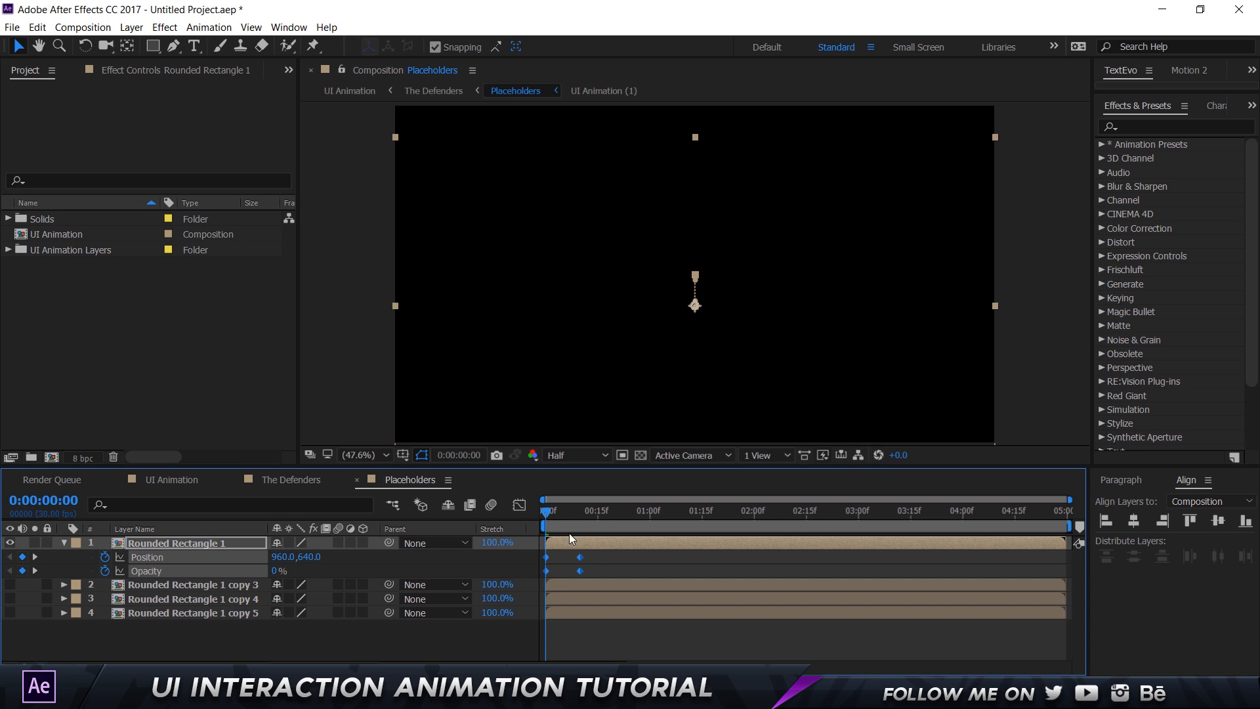
{"action": "right_click", "coordinate": [582, 563]}
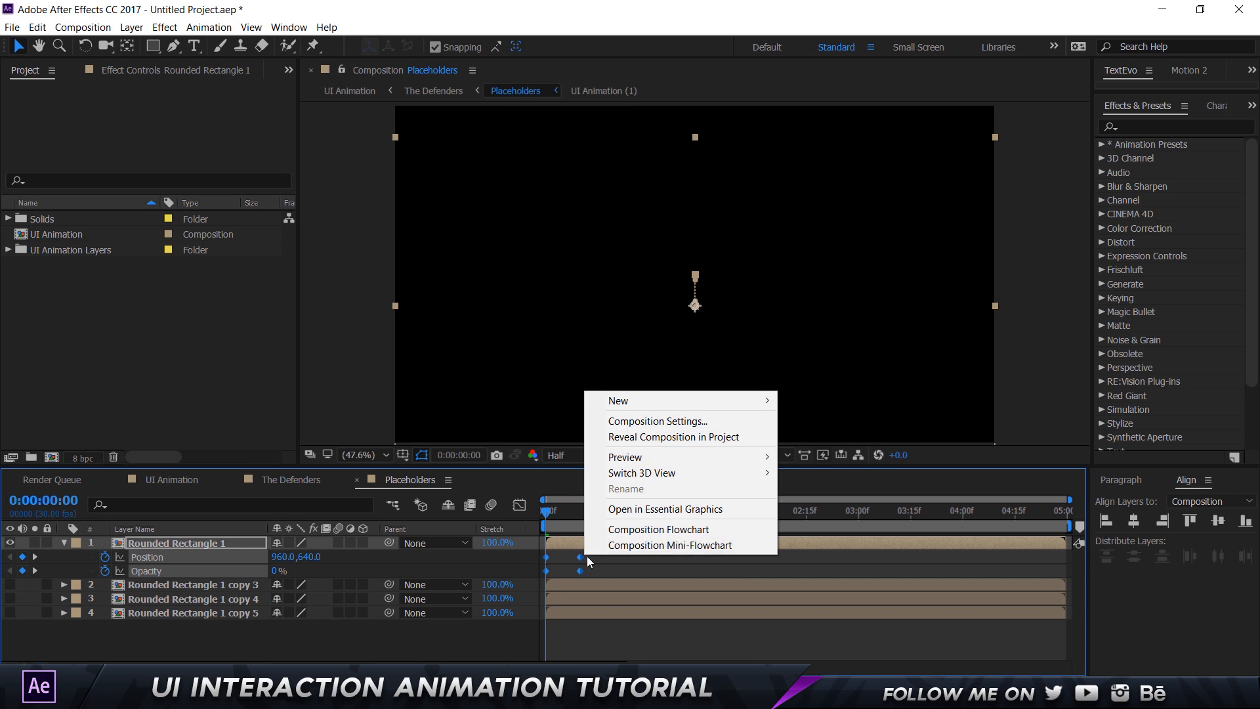
{"action": "right_click", "coordinate": [580, 558]}
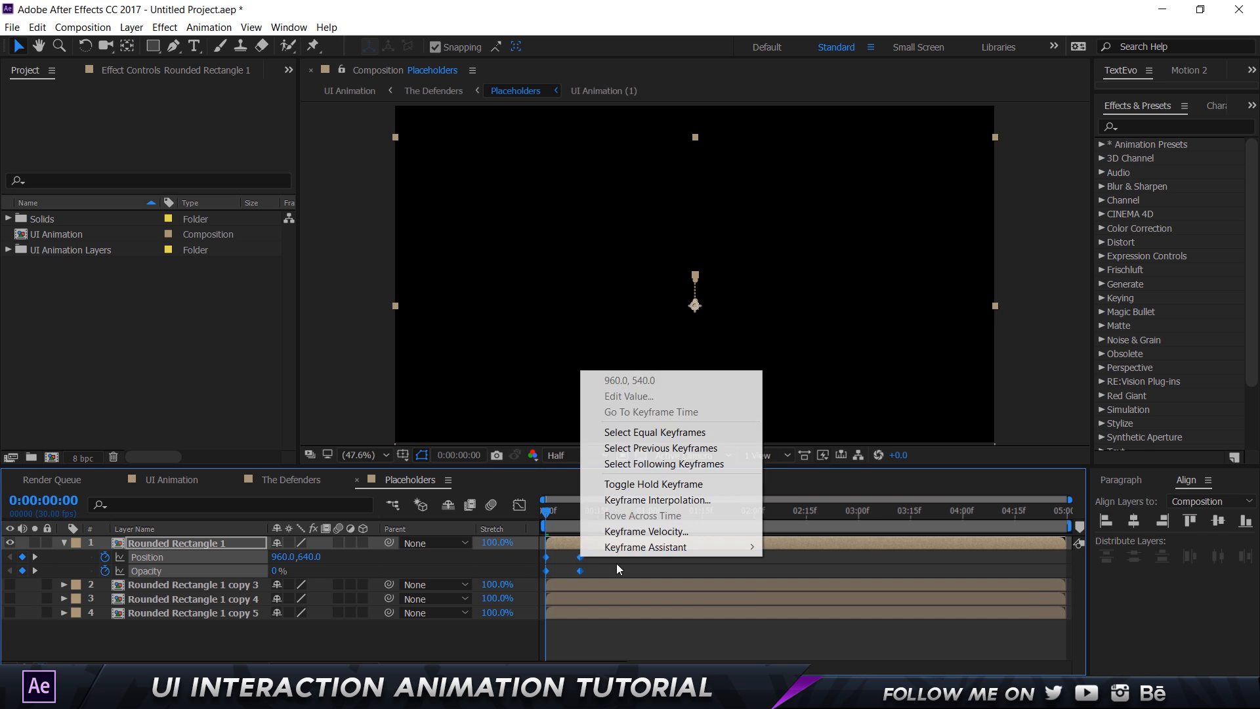
{"action": "mouse_move", "coordinate": [656, 546]}
{"action": "left_click", "coordinate": [805, 578]}
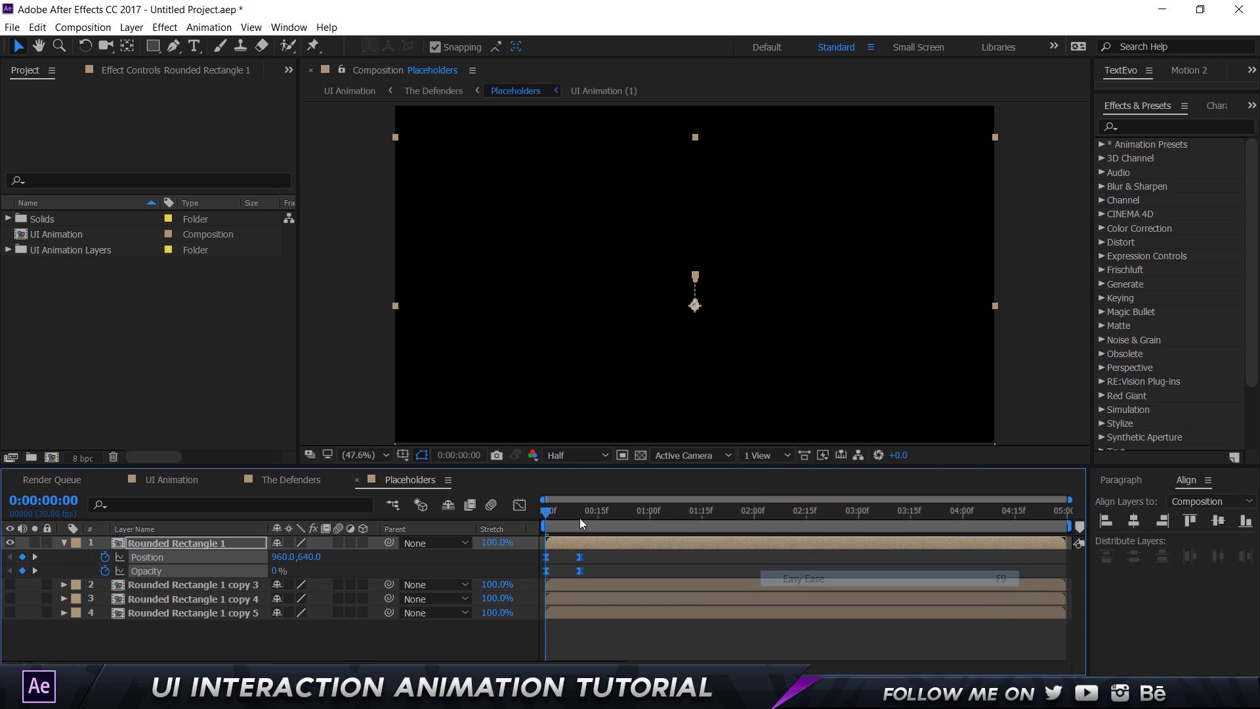
In the speed graph, lengthen the incoming ease of Rounded Rectangle 1's last Position keyframe
{"action": "left_click", "coordinate": [519, 504]}
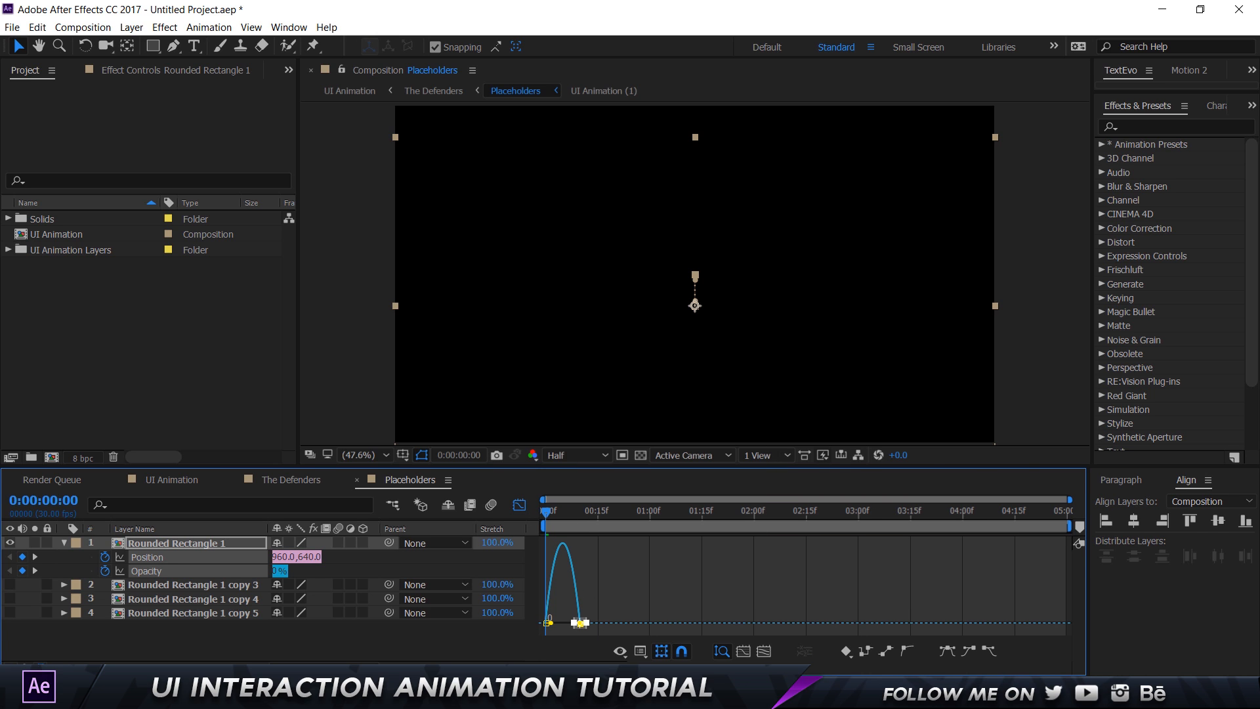
{"action": "left_click_drag", "start_coordinate": [562, 668], "coordinate": [582, 668]}
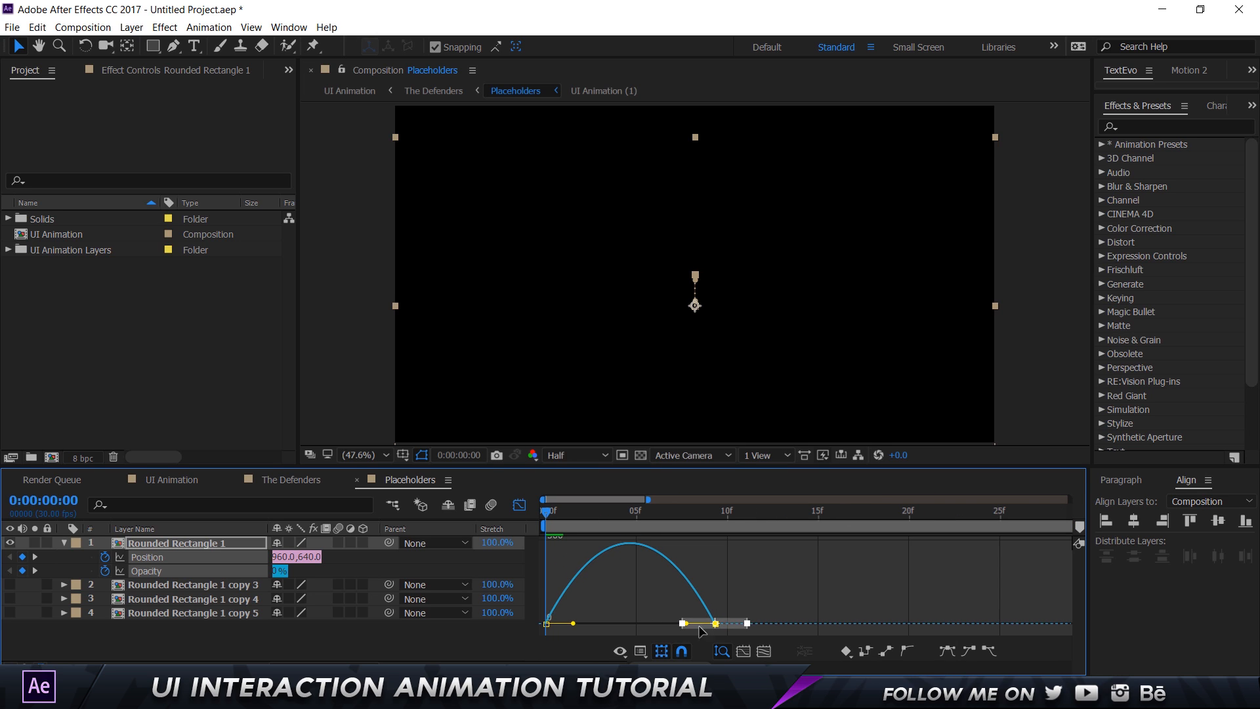
{"action": "left_click", "coordinate": [744, 614]}
{"action": "left_click", "coordinate": [729, 631]}
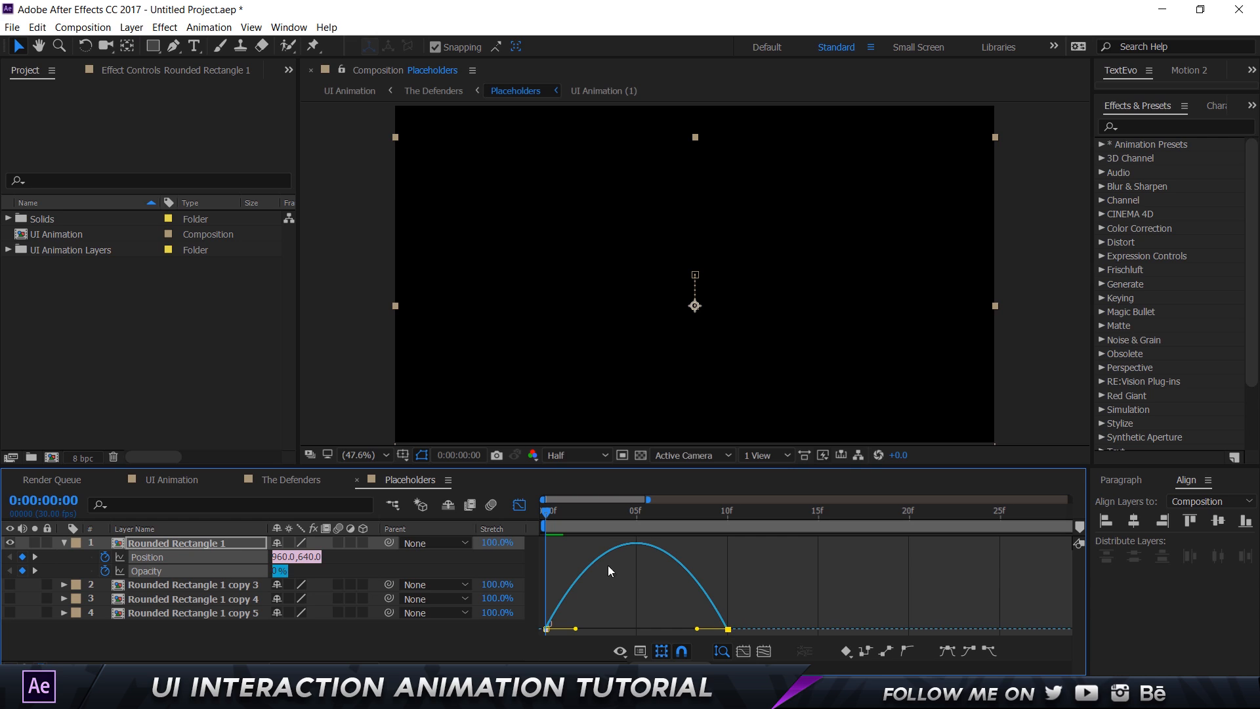
{"action": "left_click", "coordinate": [160, 549]}
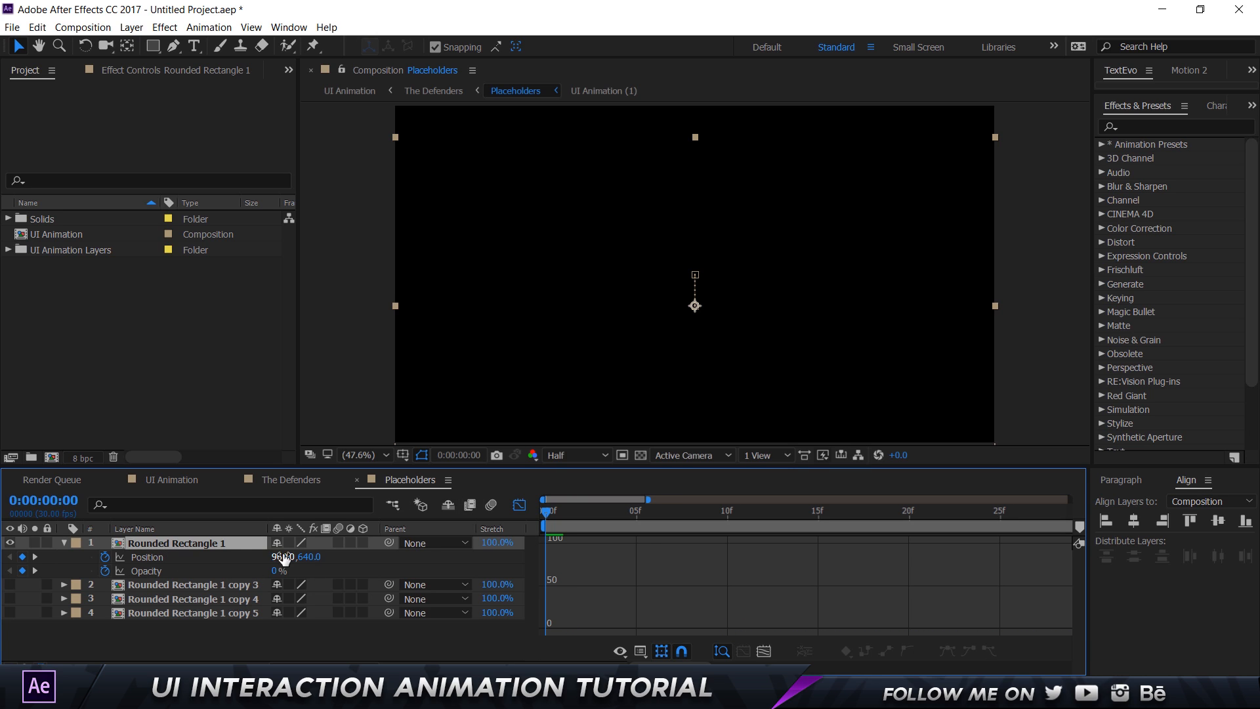
{"action": "left_click", "coordinate": [158, 557]}
{"action": "left_click", "coordinate": [728, 617]}
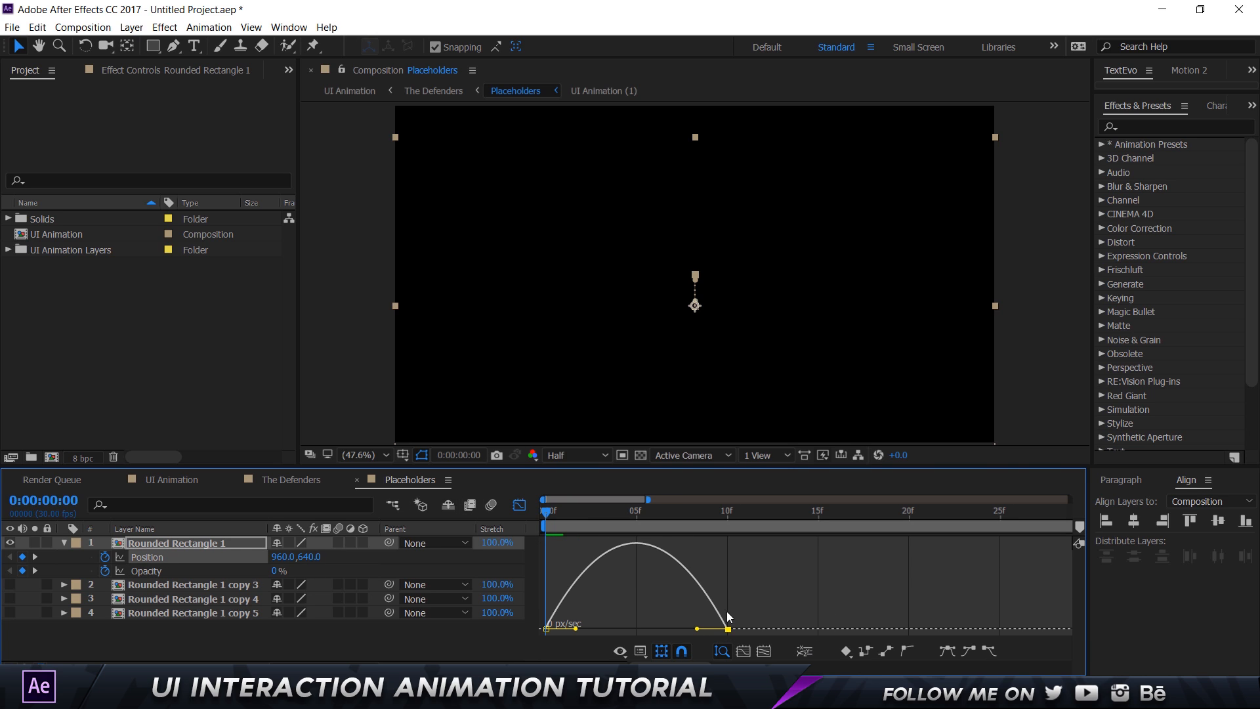
{"action": "left_click_drag", "start_coordinate": [697, 629], "coordinate": [636, 629]}
Adjust the incoming ease of the last Opacity keyframe in the speed graph and preview Rounded Rectangle 1's animation
{"action": "left_click", "coordinate": [186, 573]}
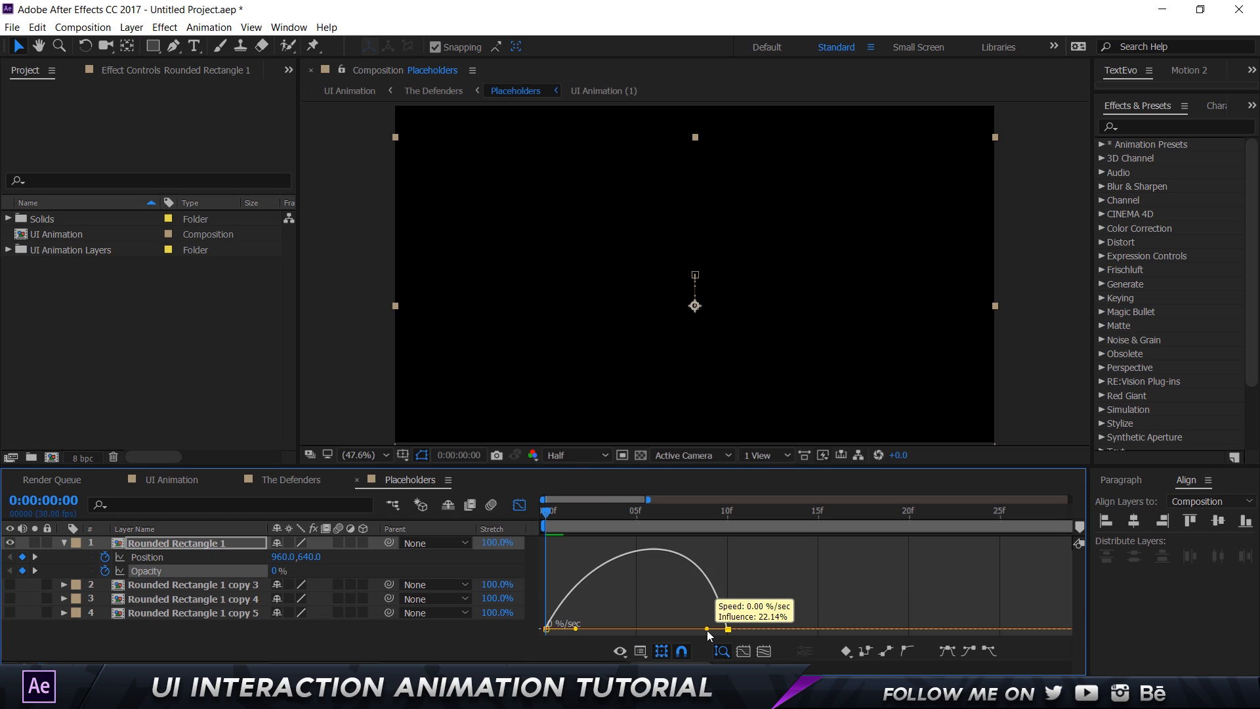
{"action": "left_click", "coordinate": [519, 504]}
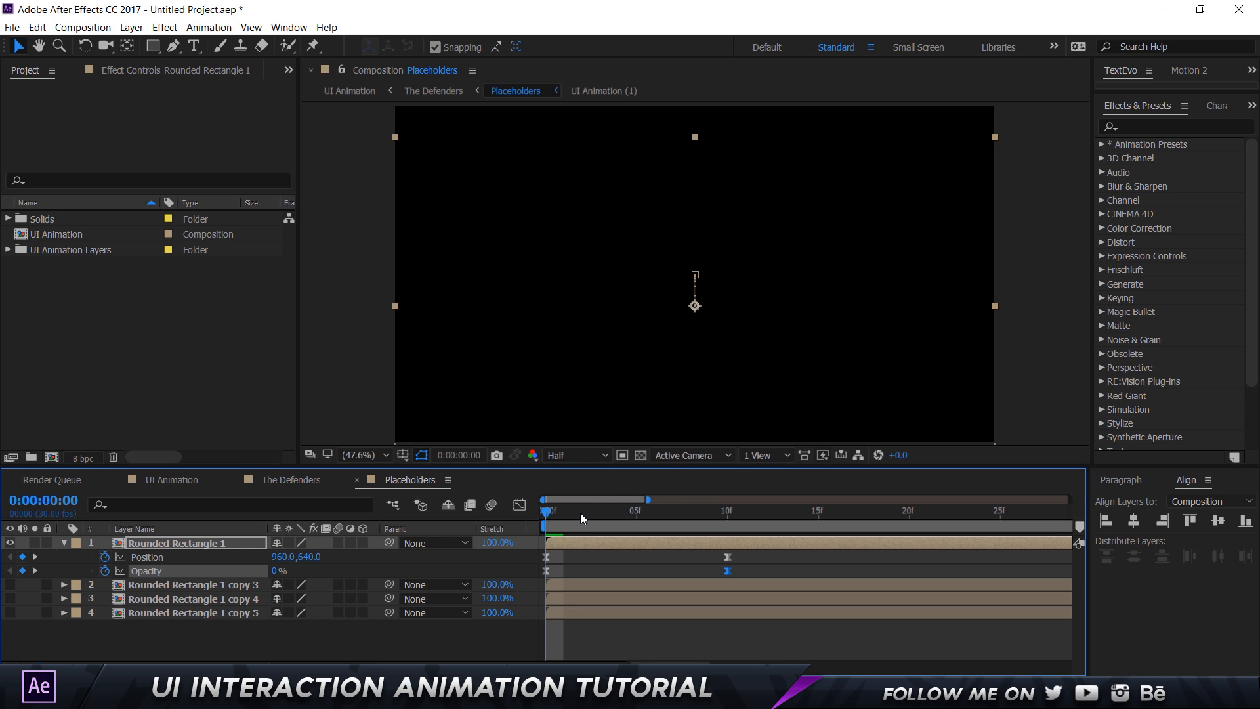
{"action": "key", "text": "space"}
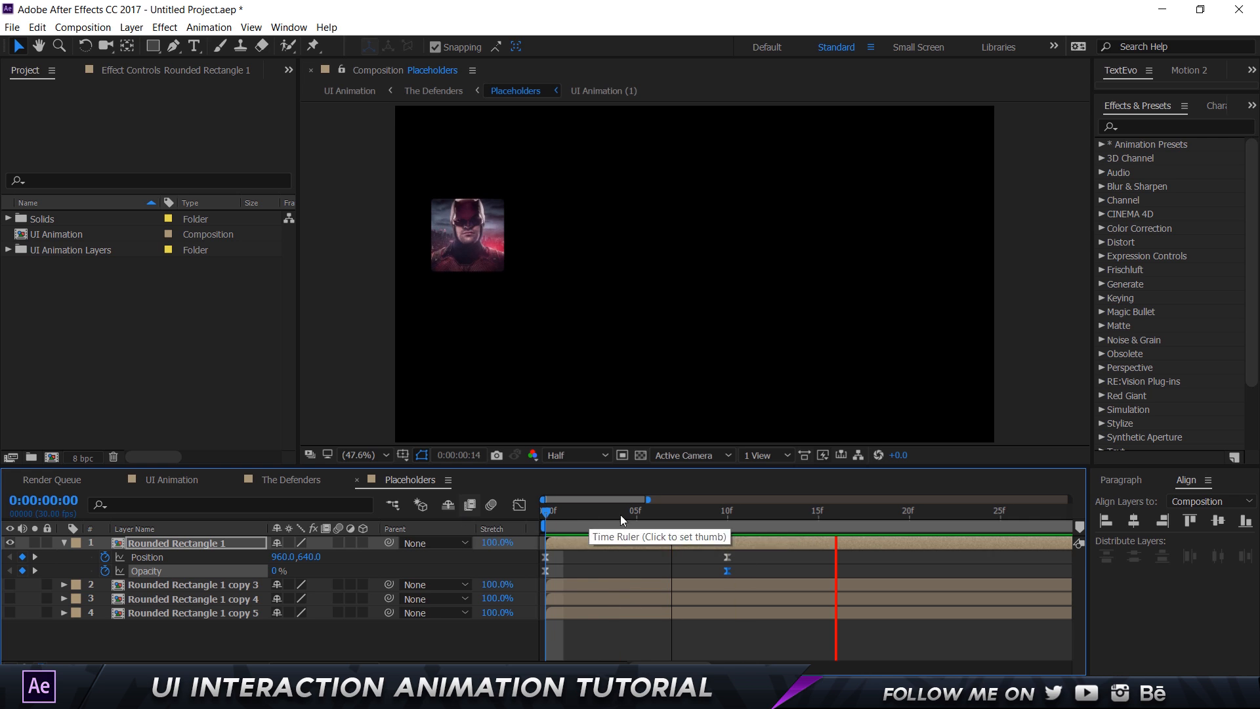
Copy Rounded Rectangle 1's Position and Opacity keyframes and paste them onto the copy 3, copy 4 and copy 5 layers at 0:00:00:00
{"action": "left_click_drag", "start_coordinate": [545, 514], "coordinate": [637, 530]}
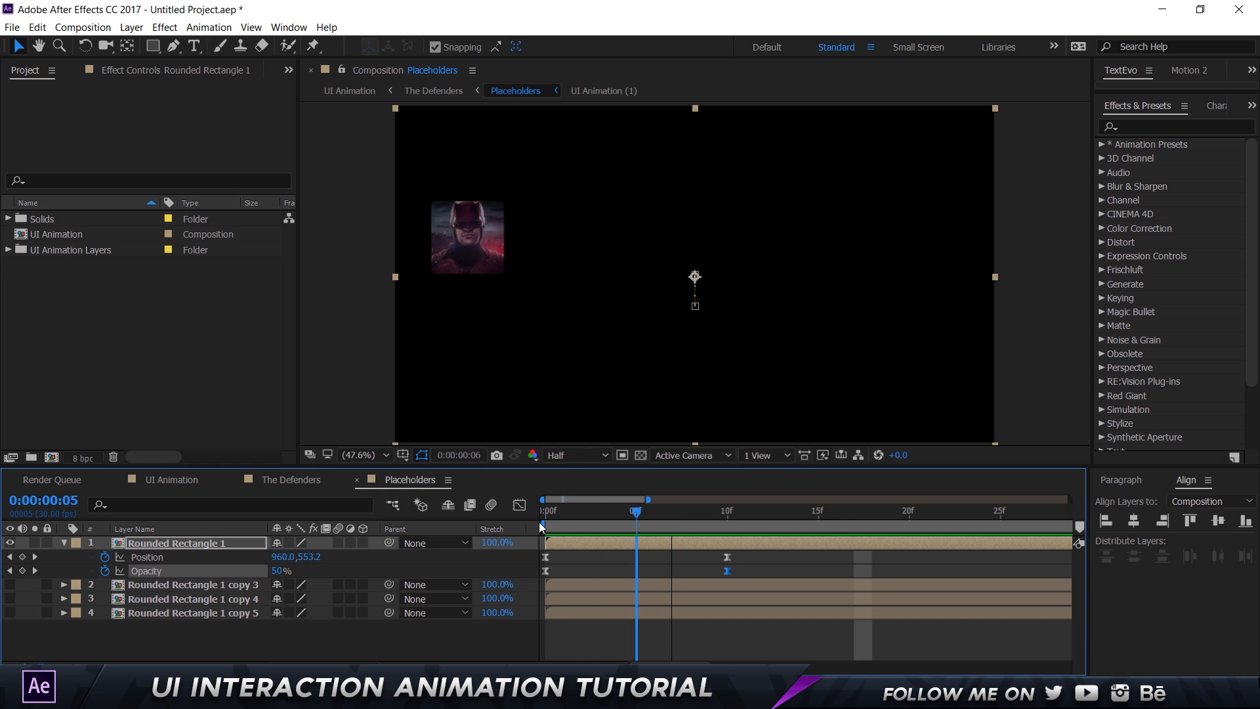
{"action": "key", "text": "Home"}
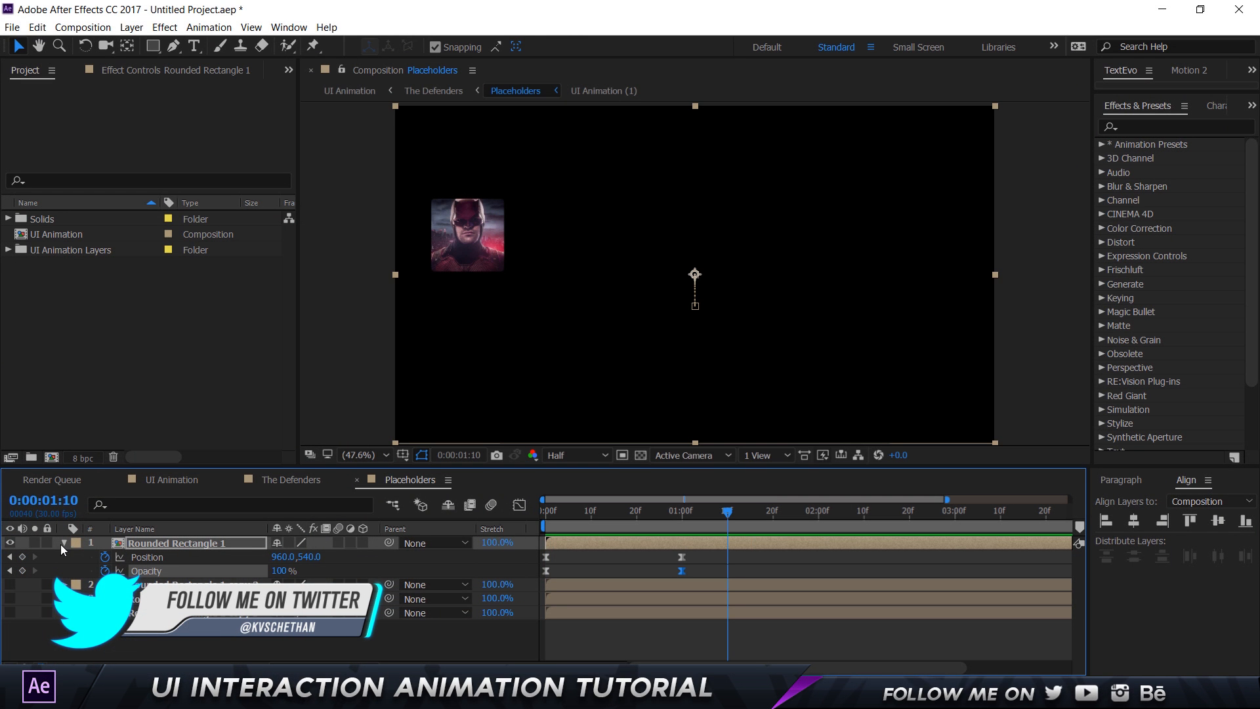
{"action": "key", "text": "Home"}
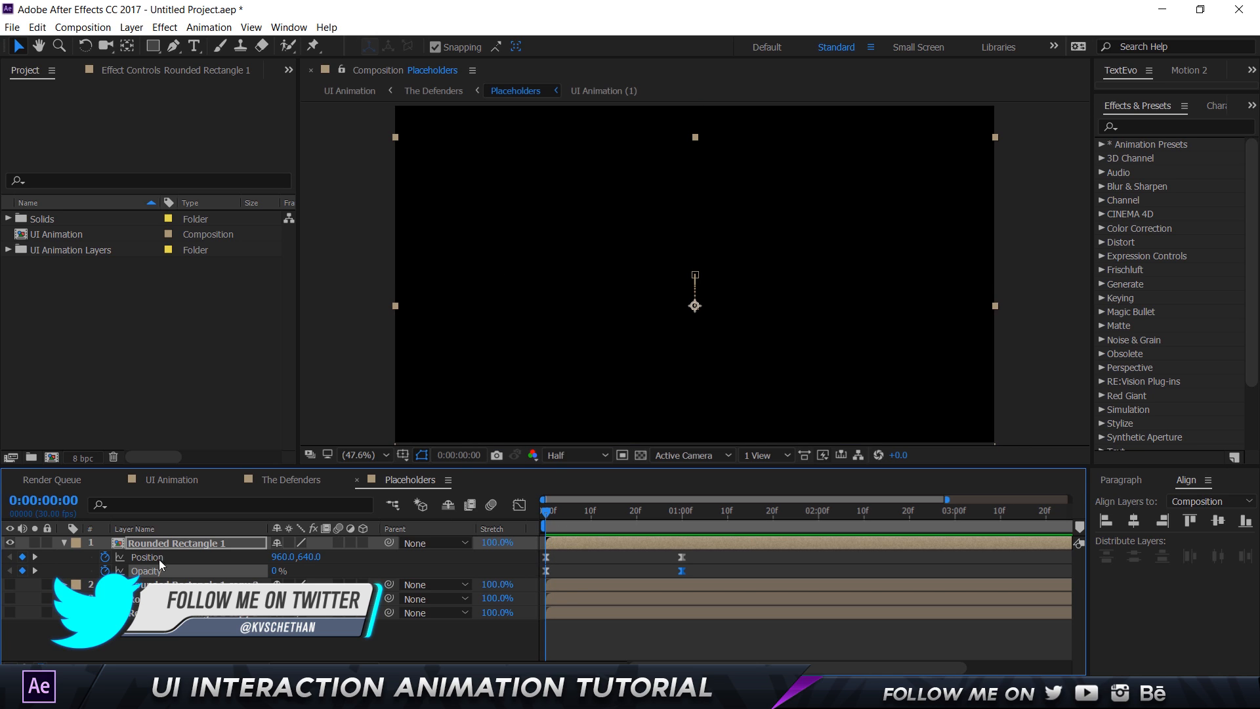
{"action": "left_click", "coordinate": [159, 560]}
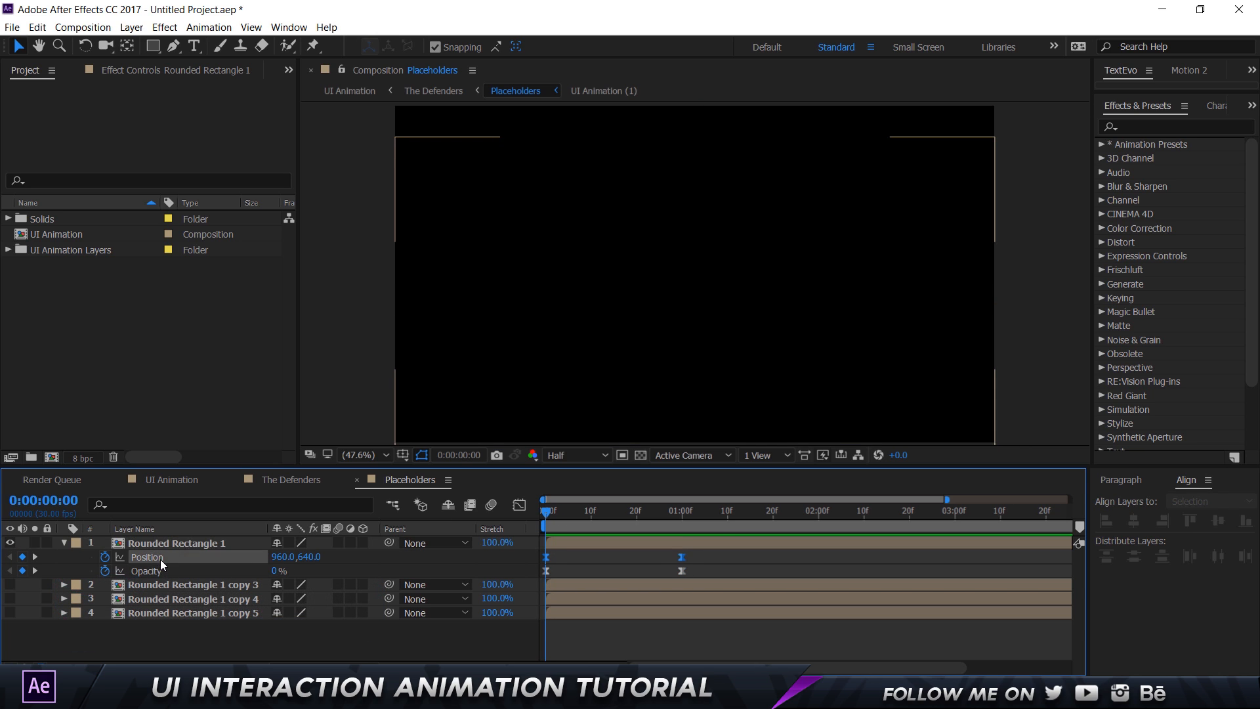
{"action": "left_click", "coordinate": [144, 583]}
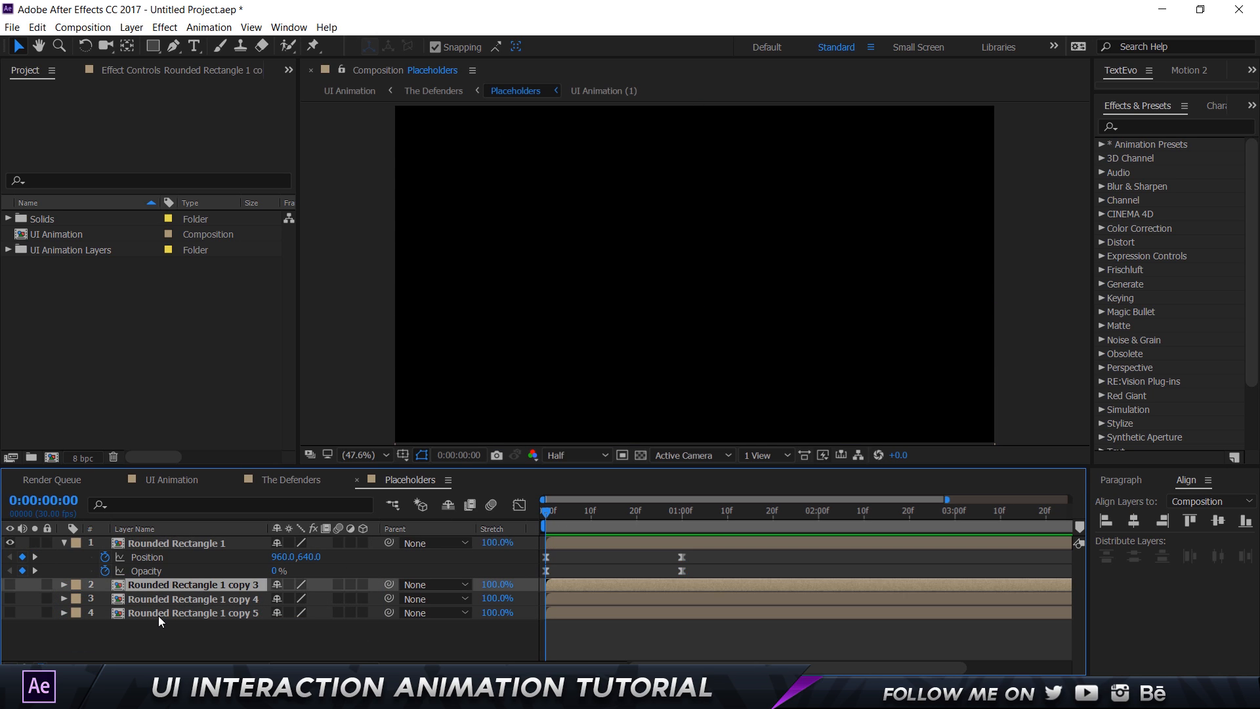
{"action": "left_click", "coordinate": [158, 616], "text": "shift"}
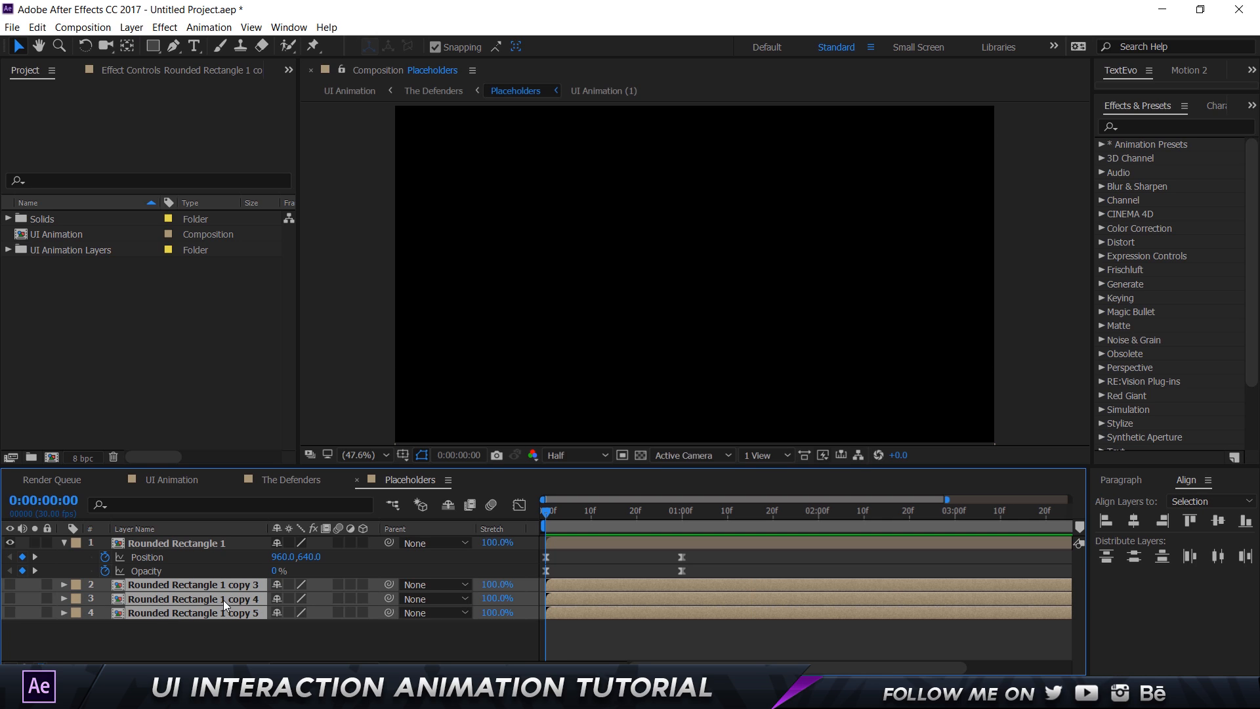
{"action": "left_click_drag", "start_coordinate": [223, 600], "coordinate": [234, 599]}
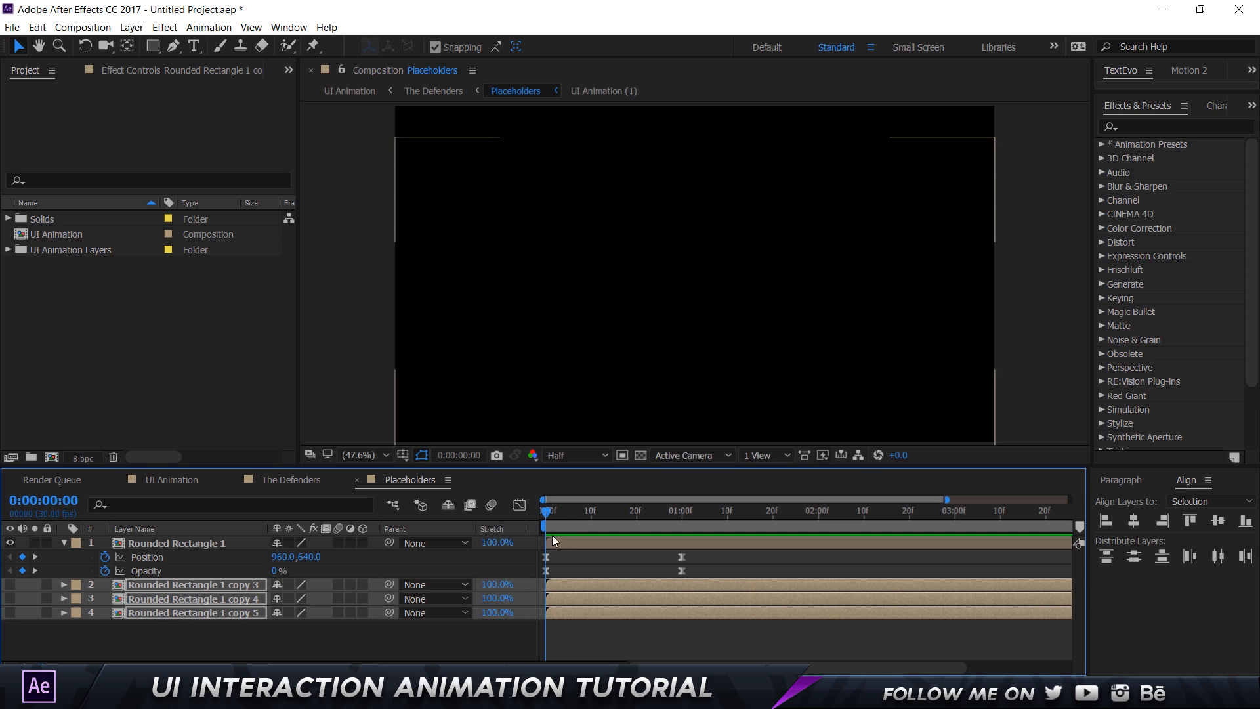
Turn the three copy layers' visibility back on, reveal their pasted keyframes for review, and collapse all the layers' properties
{"action": "left_click_drag", "start_coordinate": [12, 586], "coordinate": [16, 610]}
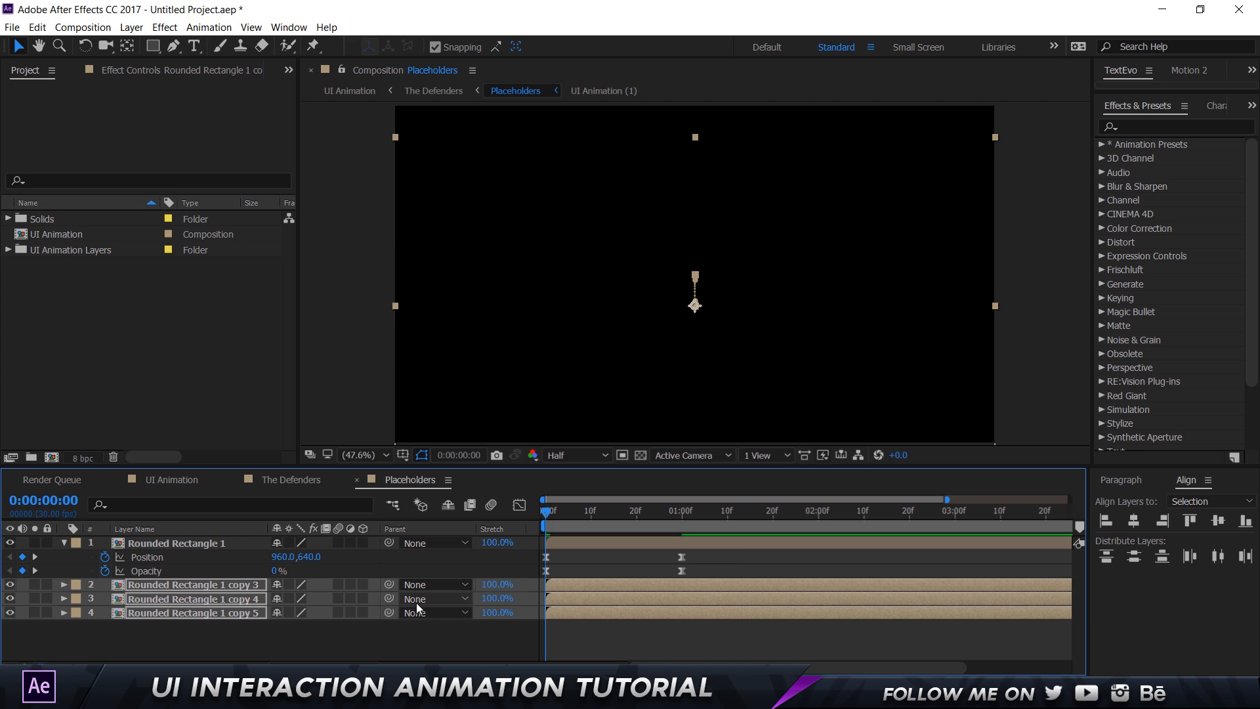
{"action": "key", "text": "u"}
{"action": "scroll", "coordinate": [737, 564], "scroll_direction": "down", "scroll_amount": 3}
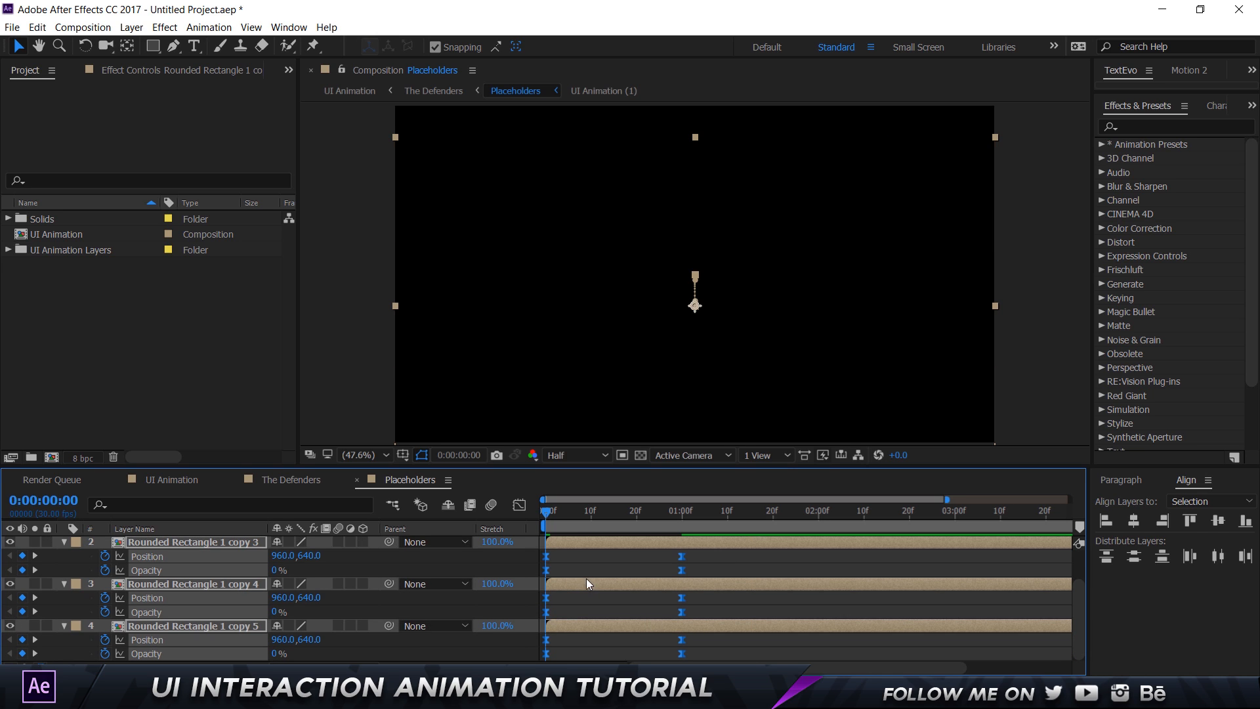
{"action": "scroll", "coordinate": [587, 584], "scroll_direction": "up", "scroll_amount": 2}
{"action": "scroll", "coordinate": [587, 590], "scroll_direction": "down", "scroll_amount": 2}
{"action": "scroll", "coordinate": [588, 591], "scroll_direction": "up", "scroll_amount": 2}
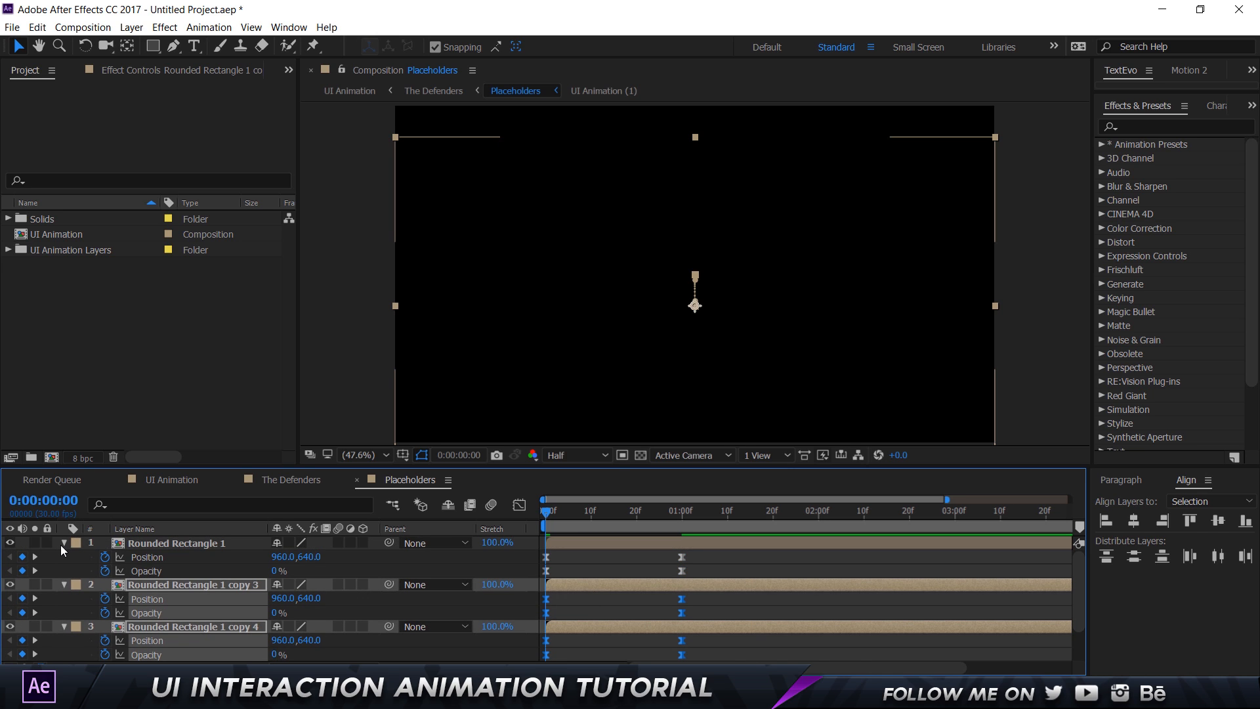
{"action": "left_click", "coordinate": [64, 544]}
{"action": "left_click", "coordinate": [63, 556]}
{"action": "left_click", "coordinate": [64, 570]}
{"action": "left_click", "coordinate": [324, 623]}
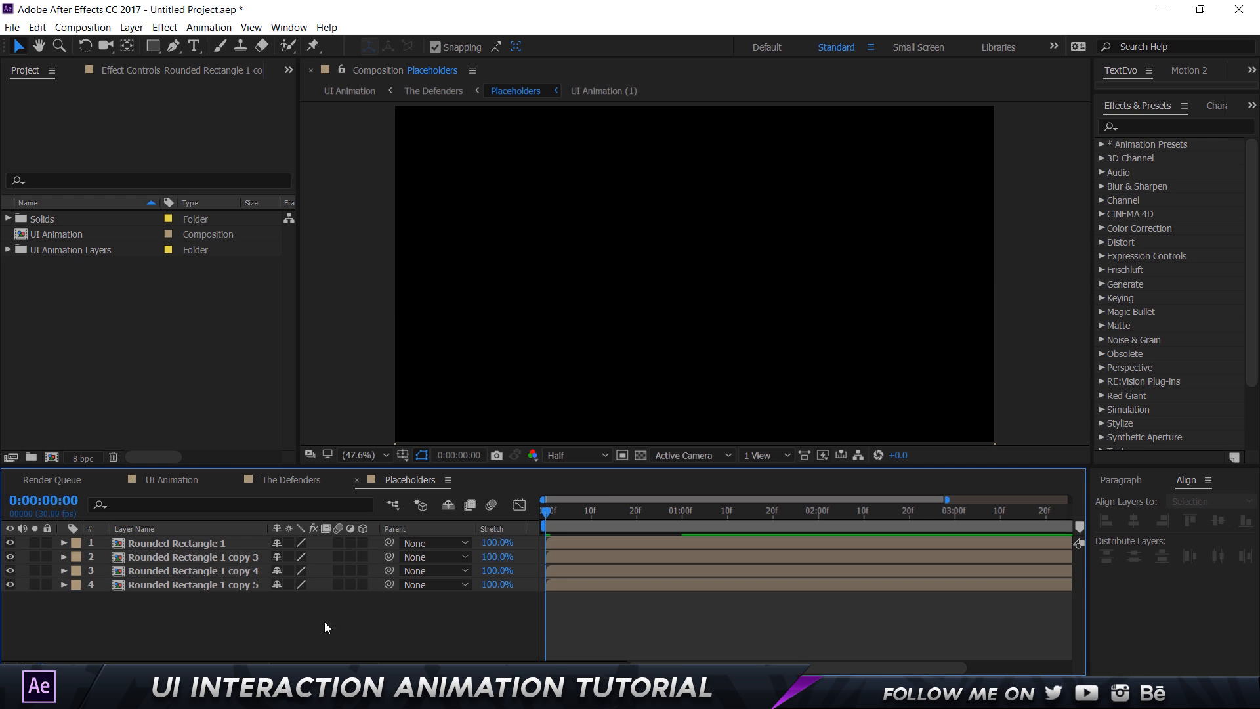
Check the reference post on Instagram in the browser, return to After Effects, and scrub the placeholder animation to 0:00:00:28
{"action": "key", "text": "alt+Tab"}
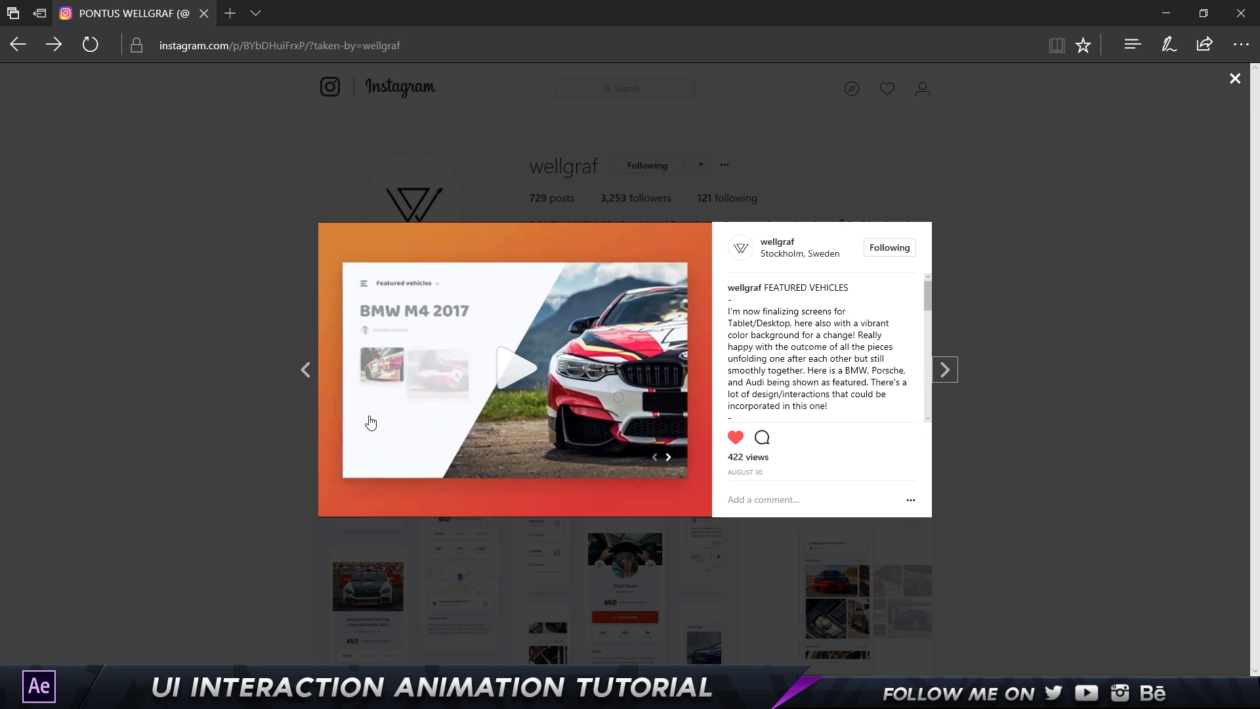
{"action": "key", "text": "alt+Tab"}
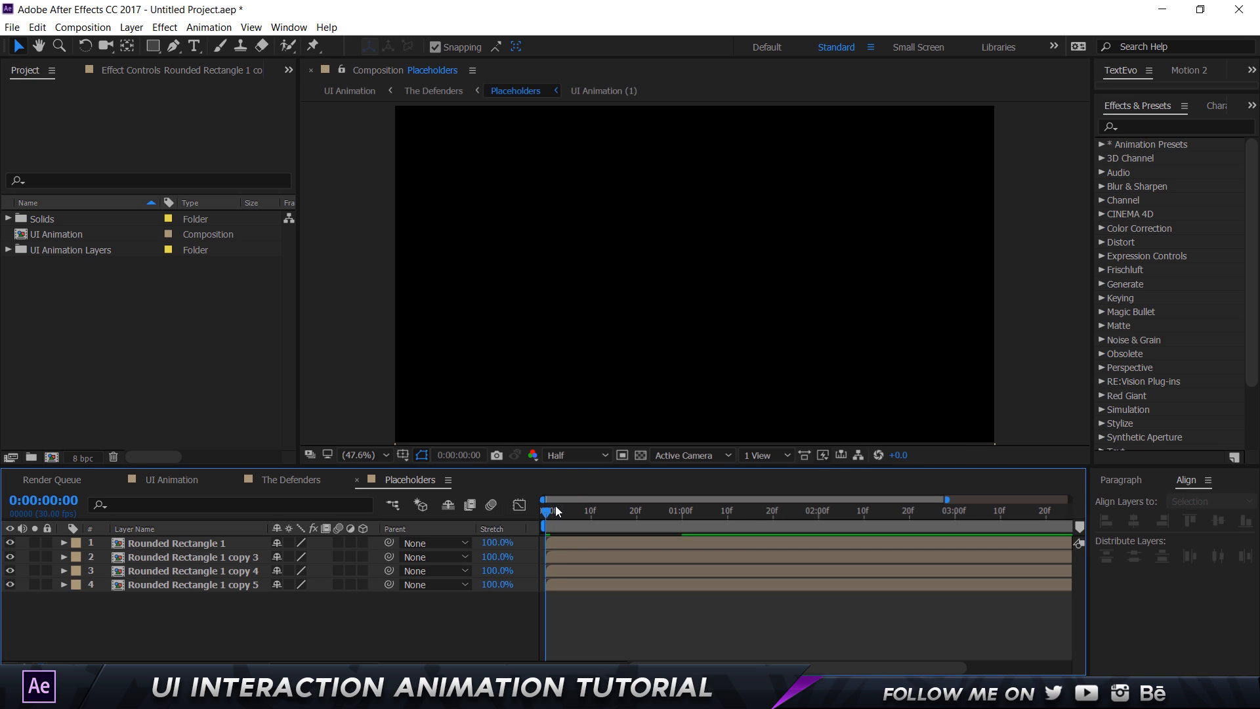
{"action": "left_click", "coordinate": [179, 543]}
{"action": "left_click_drag", "start_coordinate": [591, 512], "coordinate": [674, 514]}
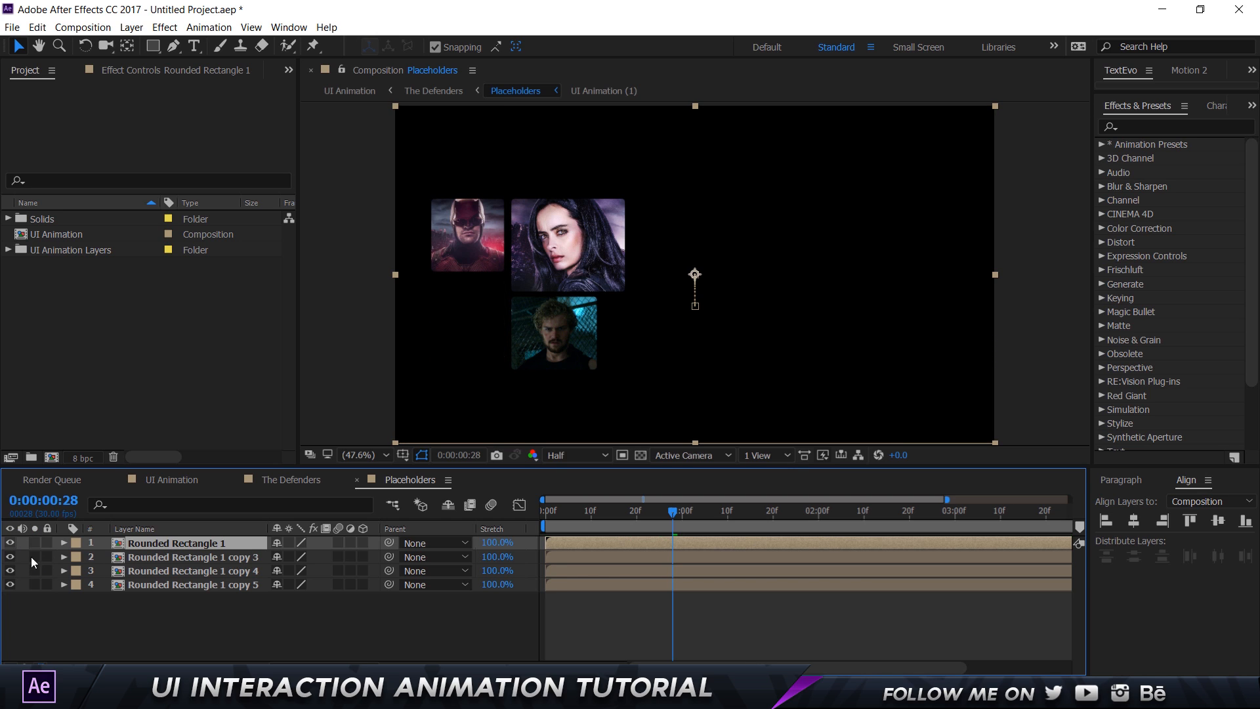
Move Rounded Rectangle 1 copy 4 above copy 3 in the layer stack and toggle both layers' visibility to verify the order
{"action": "left_click_drag", "start_coordinate": [157, 574], "coordinate": [84, 558]}
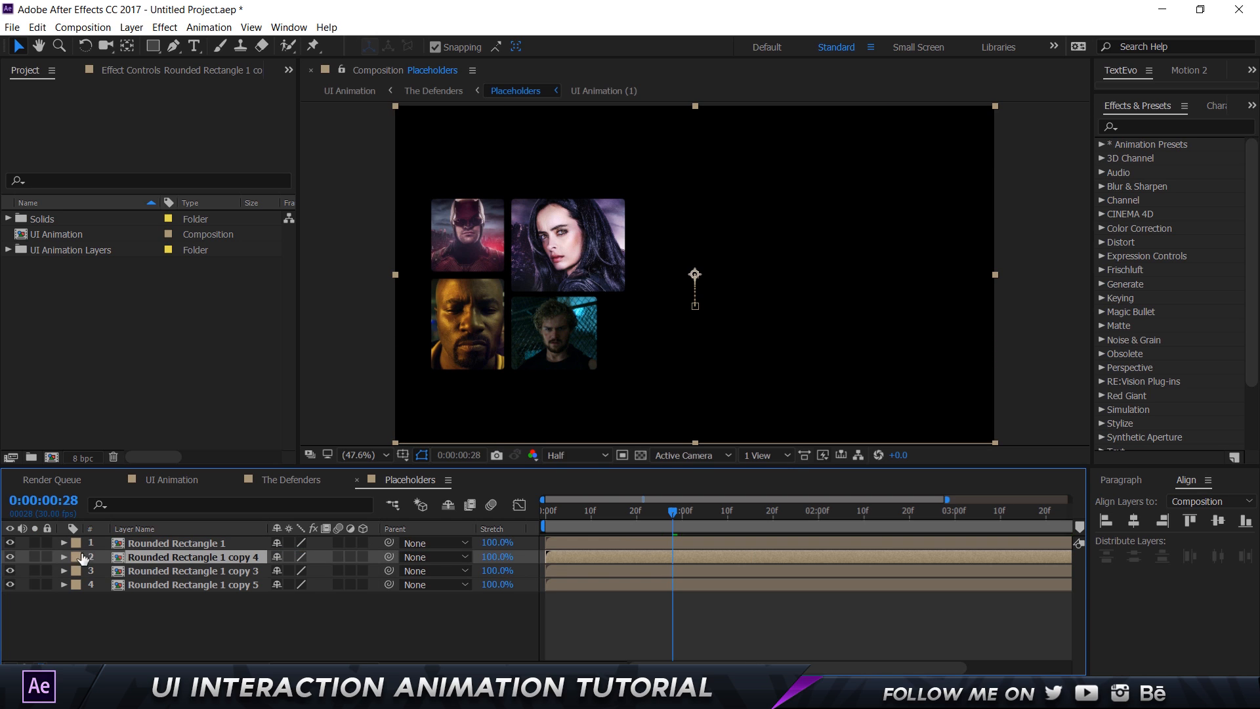
{"action": "left_click", "coordinate": [11, 557]}
{"action": "left_click", "coordinate": [10, 557]}
{"action": "left_click", "coordinate": [11, 571]}
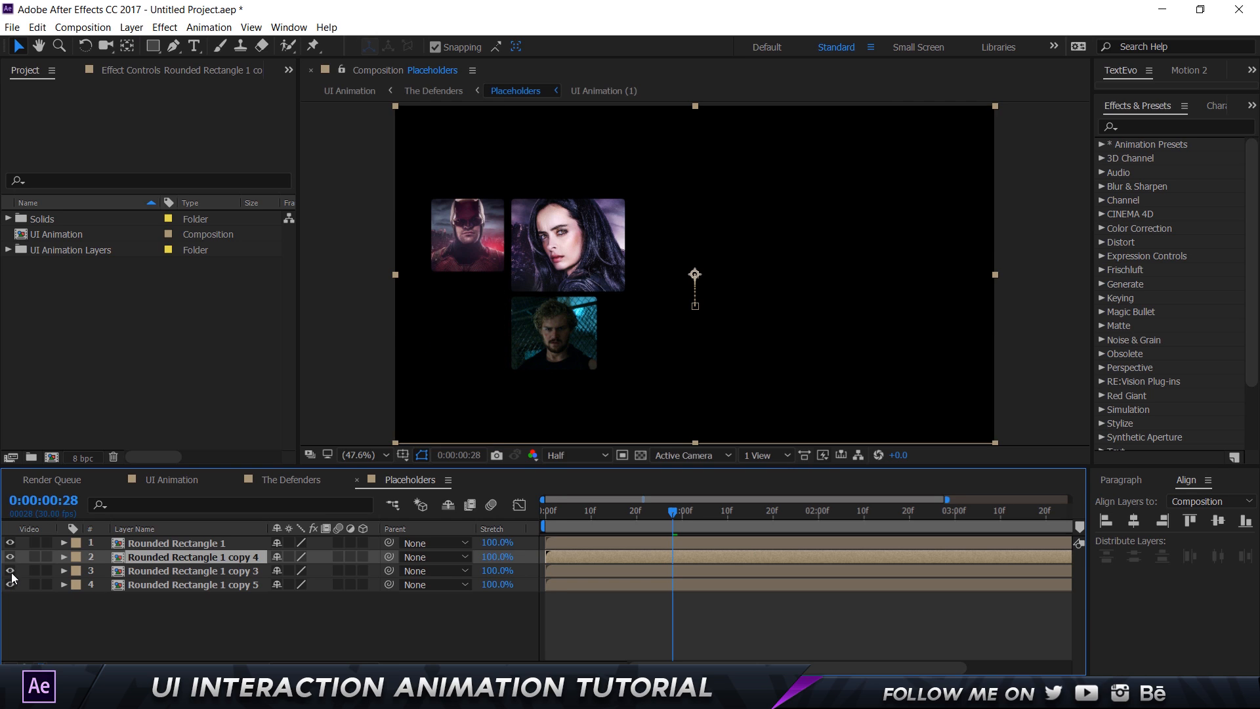
{"action": "left_click", "coordinate": [10, 572]}
Shift the copy 4, copy 3 and copy 5 layers together so they start at 0:00:00:10
{"action": "left_click_drag", "start_coordinate": [562, 515], "coordinate": [443, 518]}
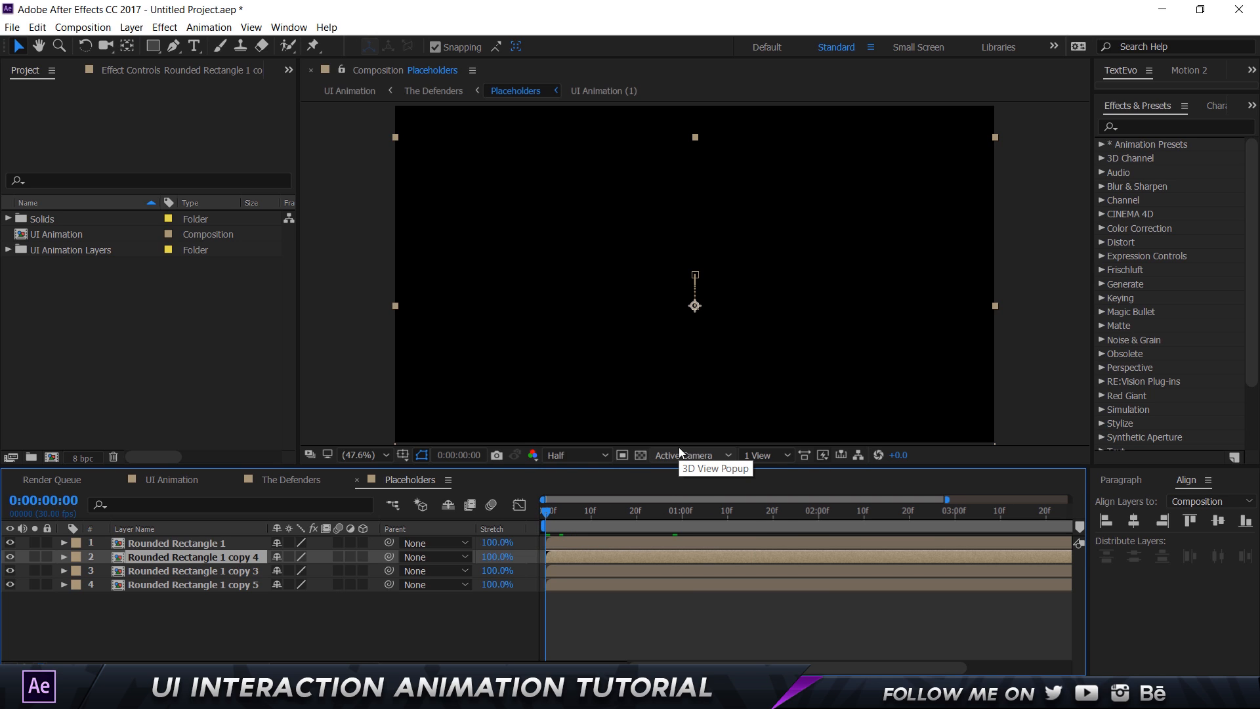
{"action": "key", "text": "space"}
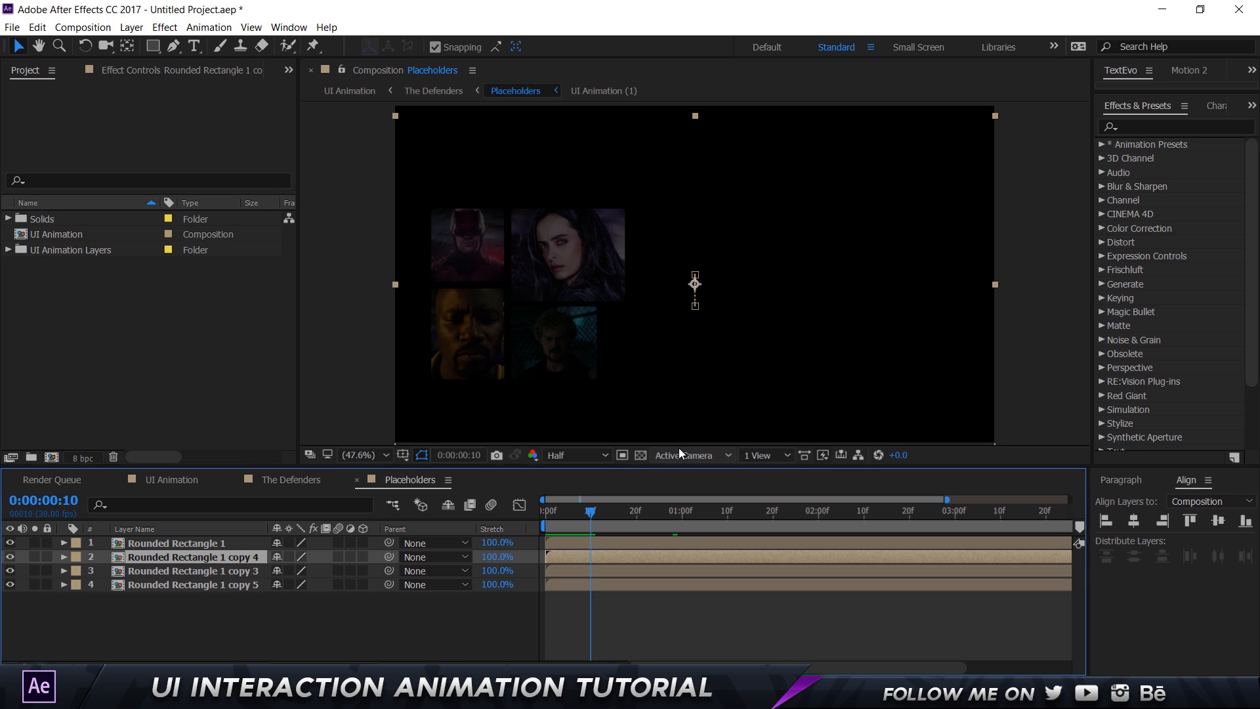
{"action": "left_click", "coordinate": [280, 617]}
{"action": "left_click", "coordinate": [239, 559]}
{"action": "left_click", "coordinate": [171, 582], "text": "shift"}
{"action": "left_click_drag", "start_coordinate": [605, 552], "coordinate": [650, 553]}
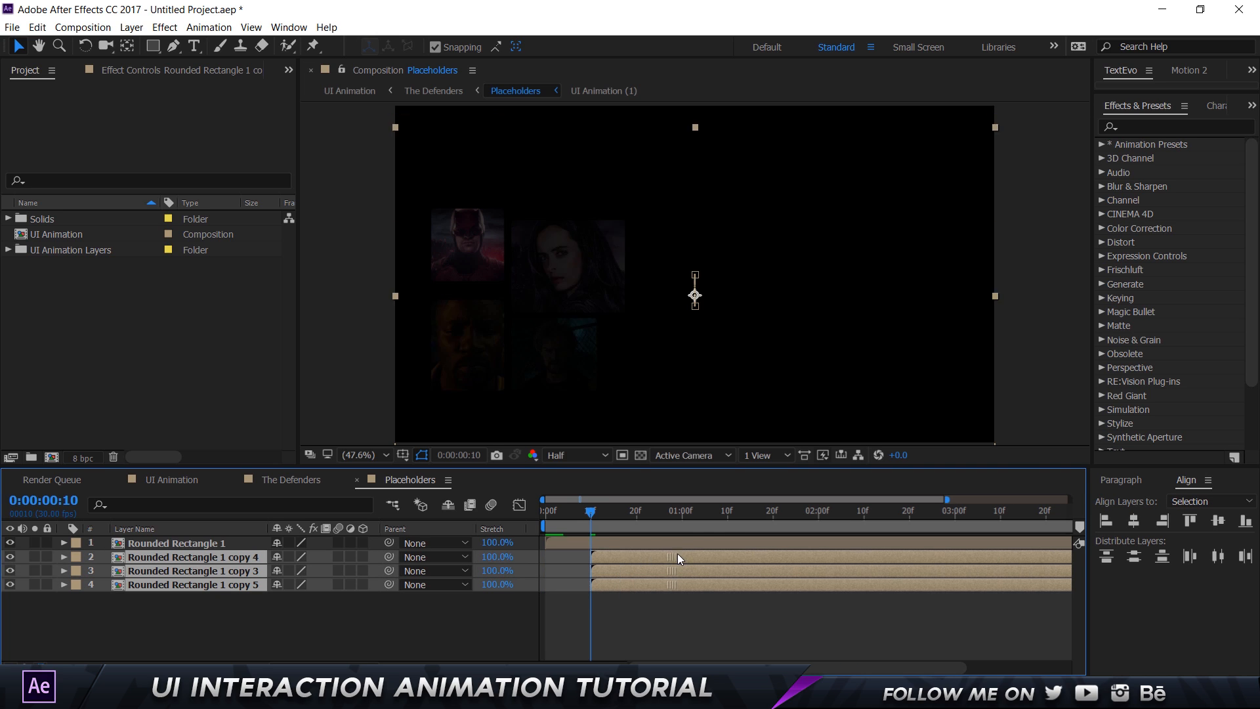
Start Rounded Rectangle 1 copy 3 at 0:00:00:20 and copy 5 at 0:00:01:00, and preview the staggered animation
{"action": "key", "text": "shift+Page_Down"}
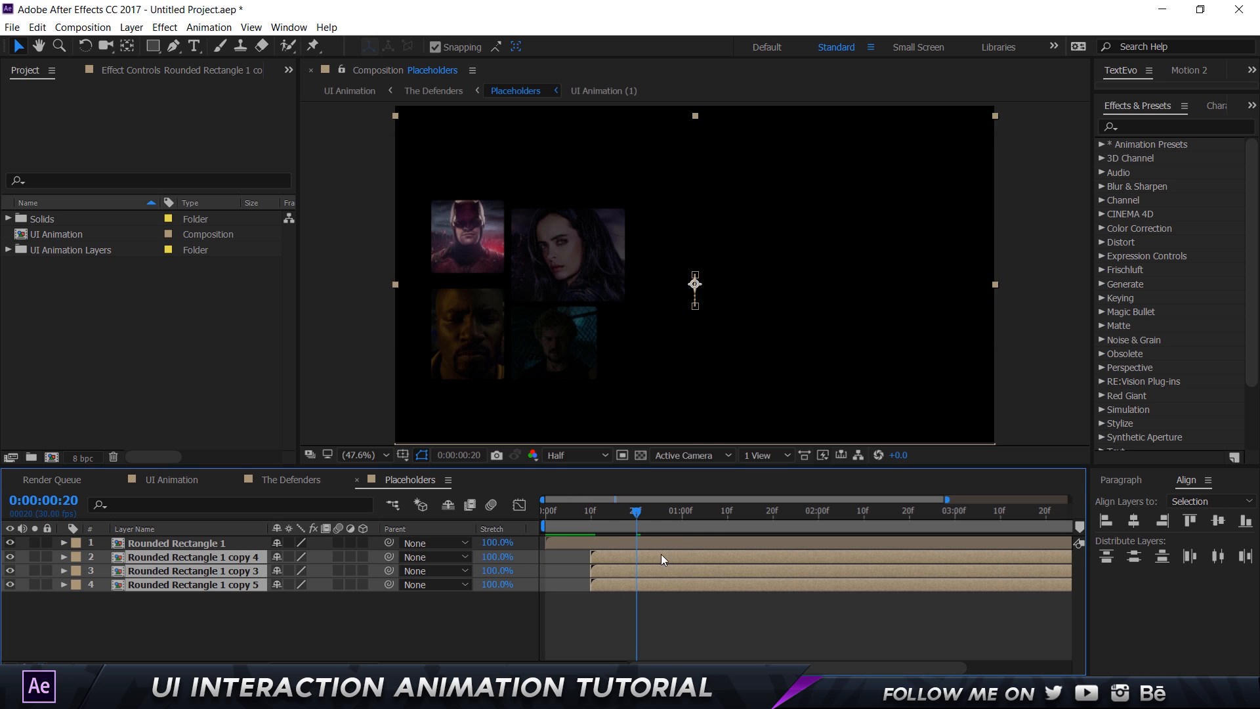
{"action": "key", "text": "ctrl+shift+a"}
{"action": "left_click_drag", "start_coordinate": [630, 576], "coordinate": [673, 576]}
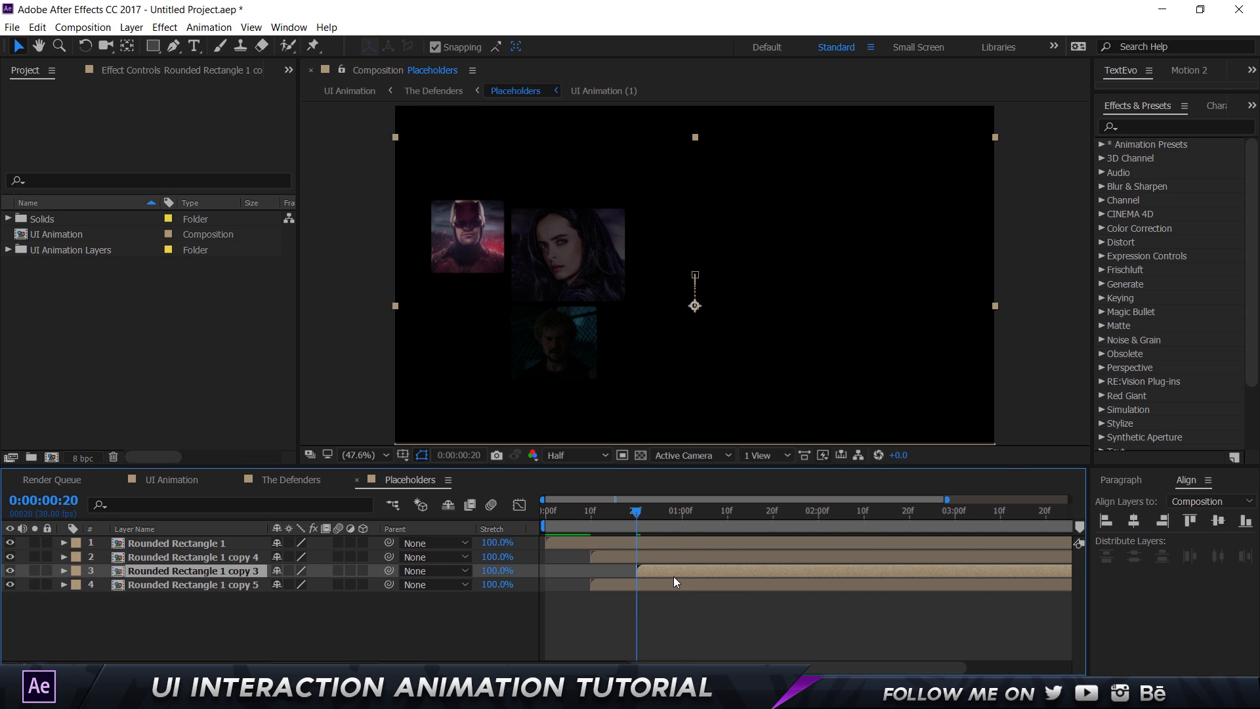
{"action": "key", "text": "shift+Page_Down"}
{"action": "left_click", "coordinate": [669, 586]}
{"action": "key", "text": "bracketleft"}
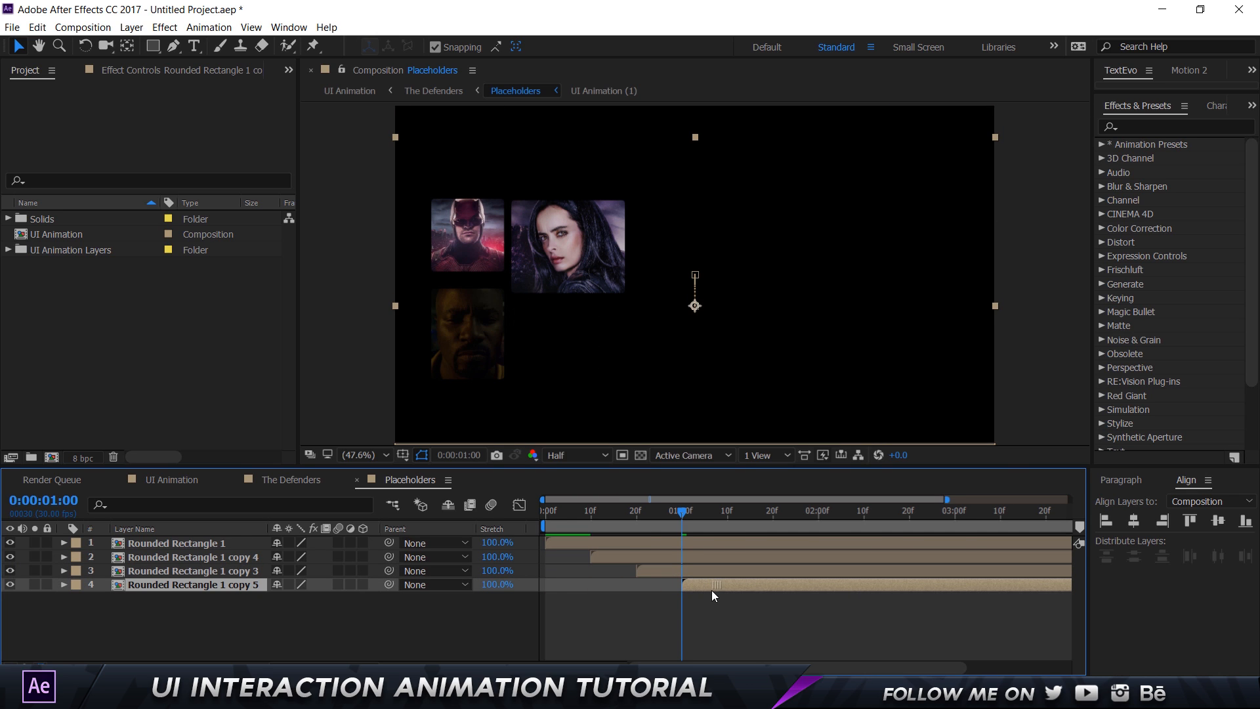
{"action": "key", "text": "space"}
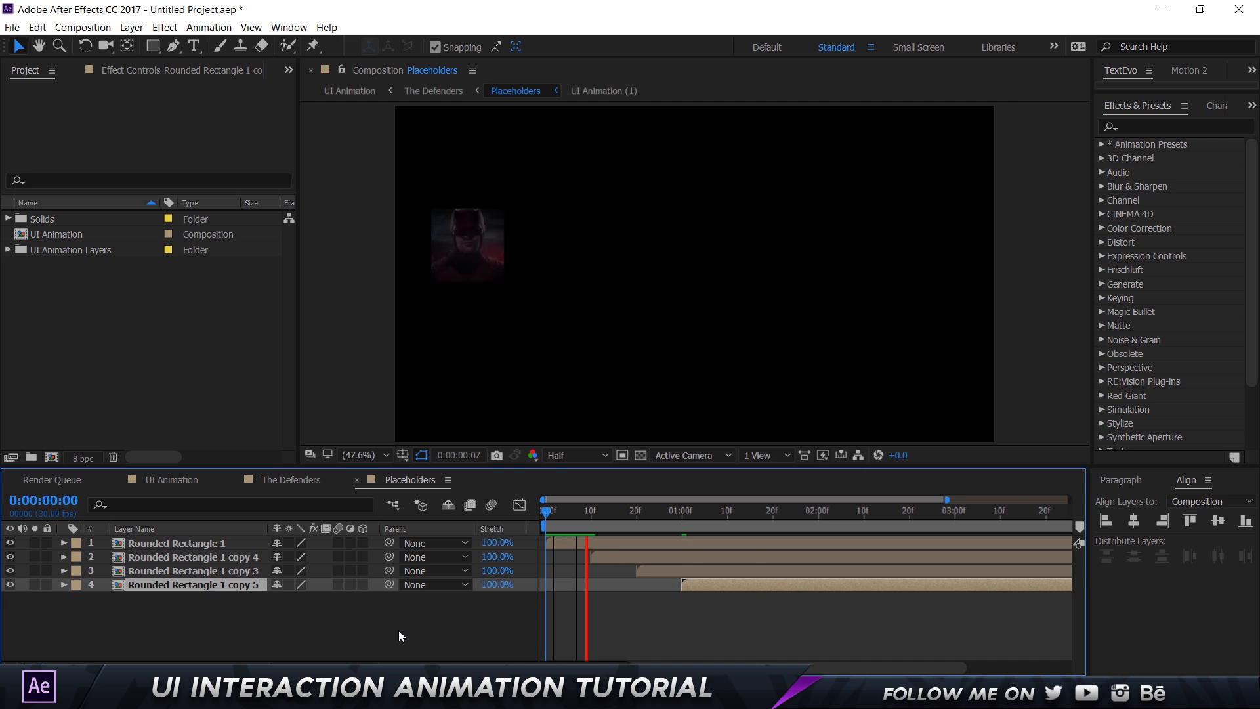
{"action": "key", "text": "space"}
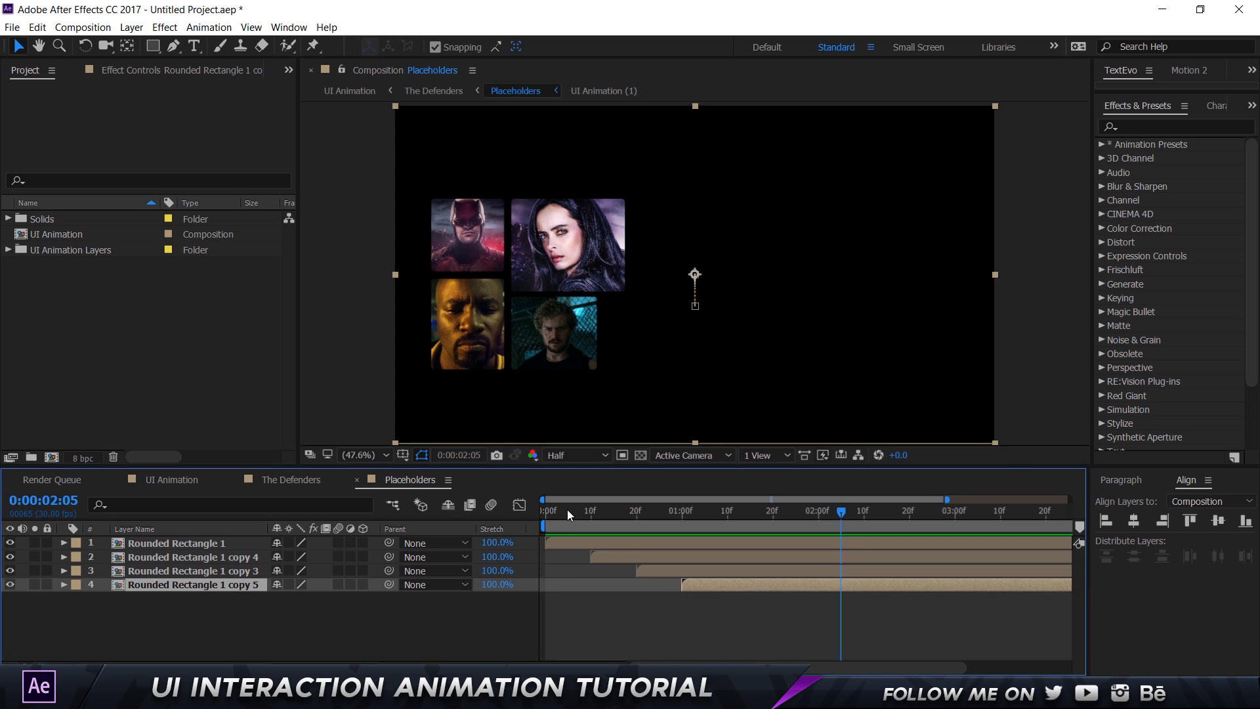
Shift the three copy layers together three frames earlier, so that Rounded Rectangle 1 copy 4 starts at 0:00:00:07
{"action": "left_click_drag", "start_coordinate": [523, 515], "coordinate": [456, 517]}
{"action": "key", "text": "Page_Down"}
{"action": "key", "text": "Page_Down"}
{"action": "key", "text": "Page_Down"}
{"action": "key", "text": "Page_Down"}
{"action": "key", "text": "Page_Down"}
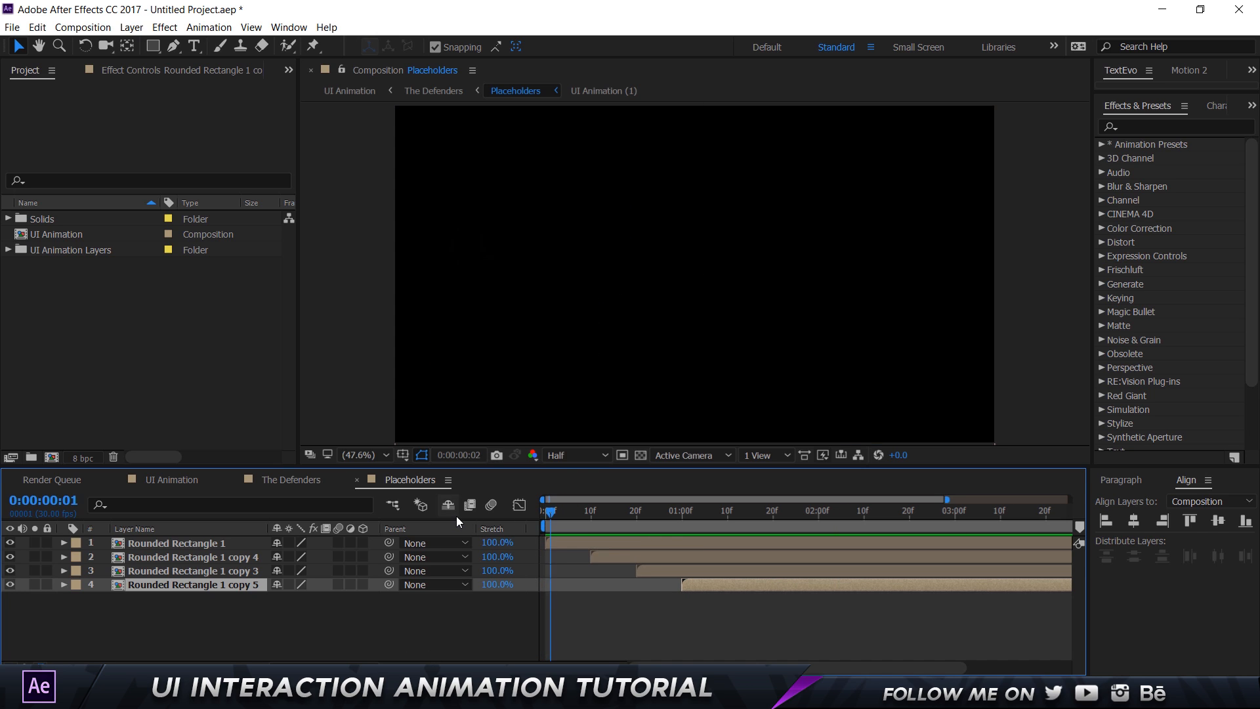
{"action": "key", "text": "Page_Down"}
{"action": "key", "text": "Page_Down"}
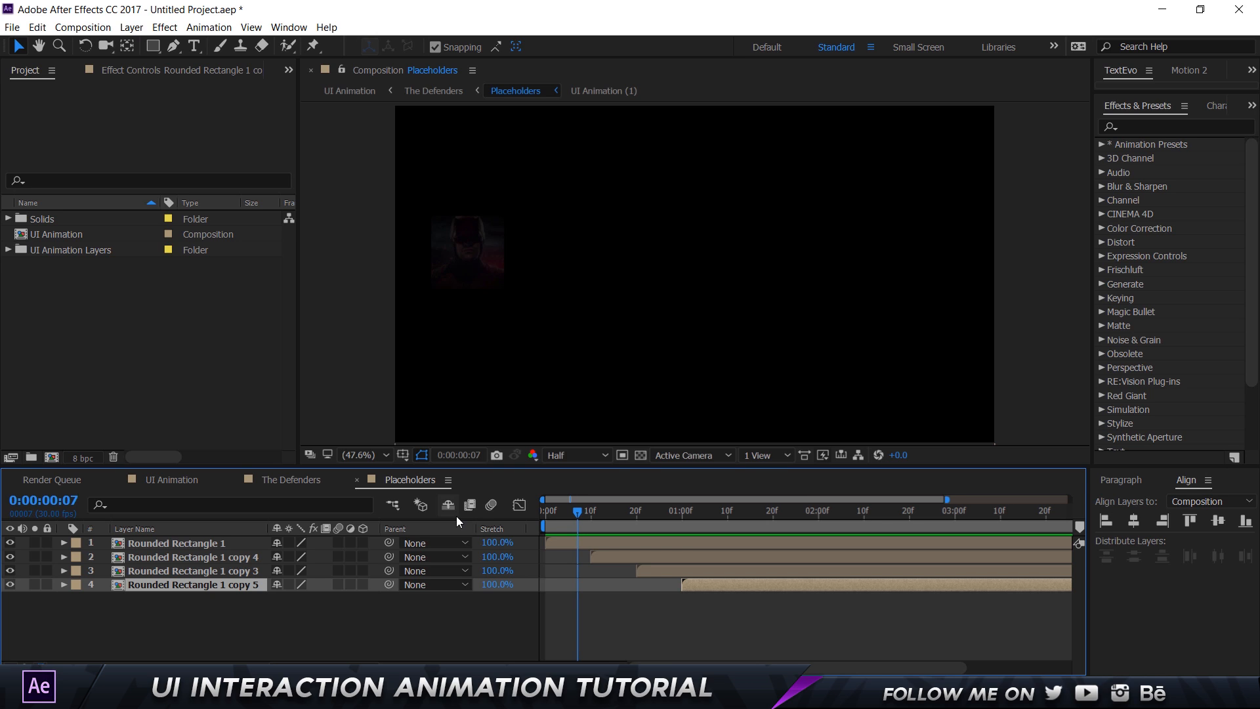
{"action": "key", "text": "Page_Up"}
{"action": "key", "text": "Page_Down"}
{"action": "left_click", "coordinate": [621, 559], "text": "shift"}
{"action": "left_click_drag", "start_coordinate": [621, 559], "coordinate": [608, 559]}
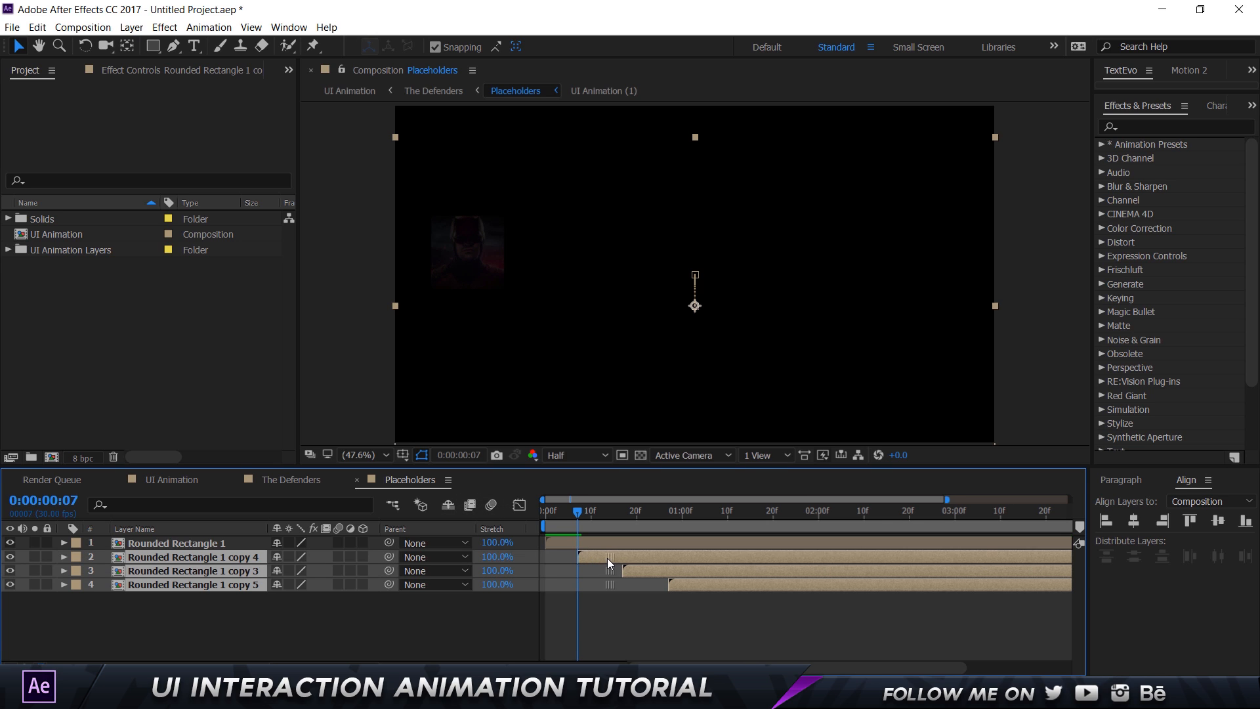
{"action": "left_click", "coordinate": [609, 610]}
Tighten the stagger by starting Rounded Rectangle 1 copy 3 at 0:00:00:14 and copy 5 at 0:00:00:21
{"action": "key", "text": "space"}
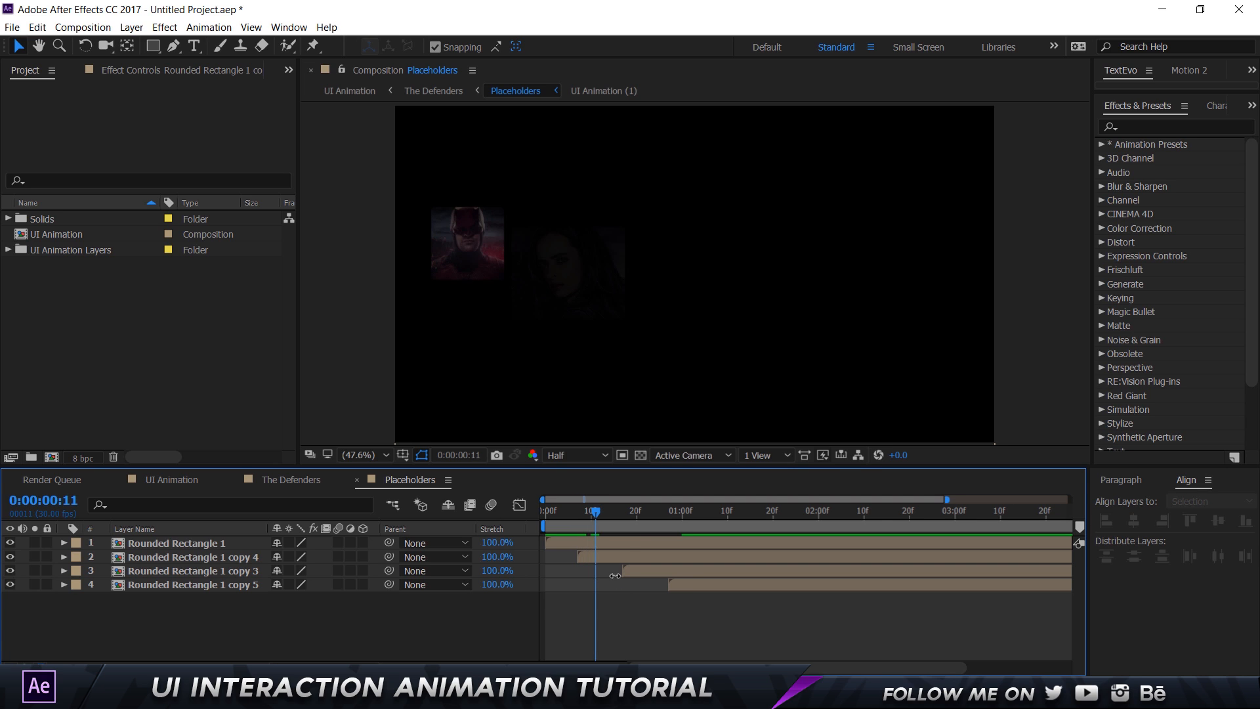
{"action": "left_click_drag", "start_coordinate": [651, 575], "coordinate": [642, 578]}
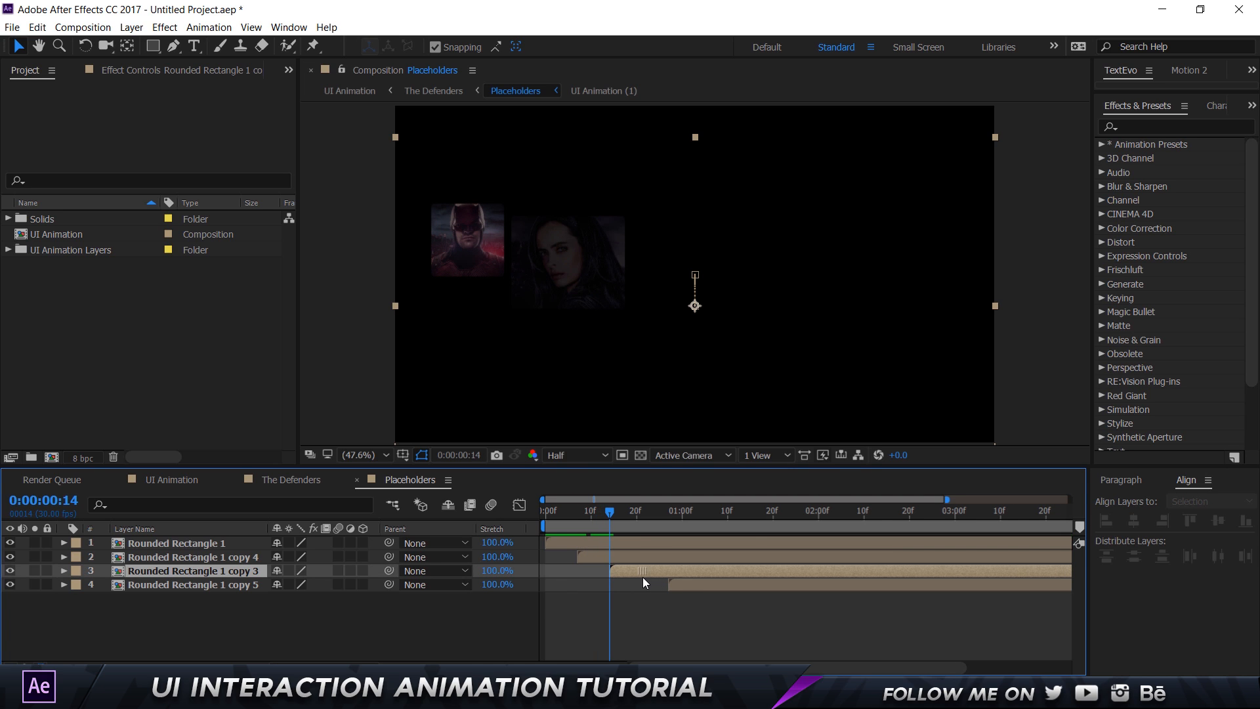
{"action": "key", "text": "Page_Down"}
{"action": "key", "text": "Page_Down"}
{"action": "key", "text": "Page_Down"}
{"action": "key", "text": "Page_Down"}
{"action": "key", "text": "Page_Down"}
{"action": "key", "text": "Page_Down"}
{"action": "key", "text": "Page_Down"}
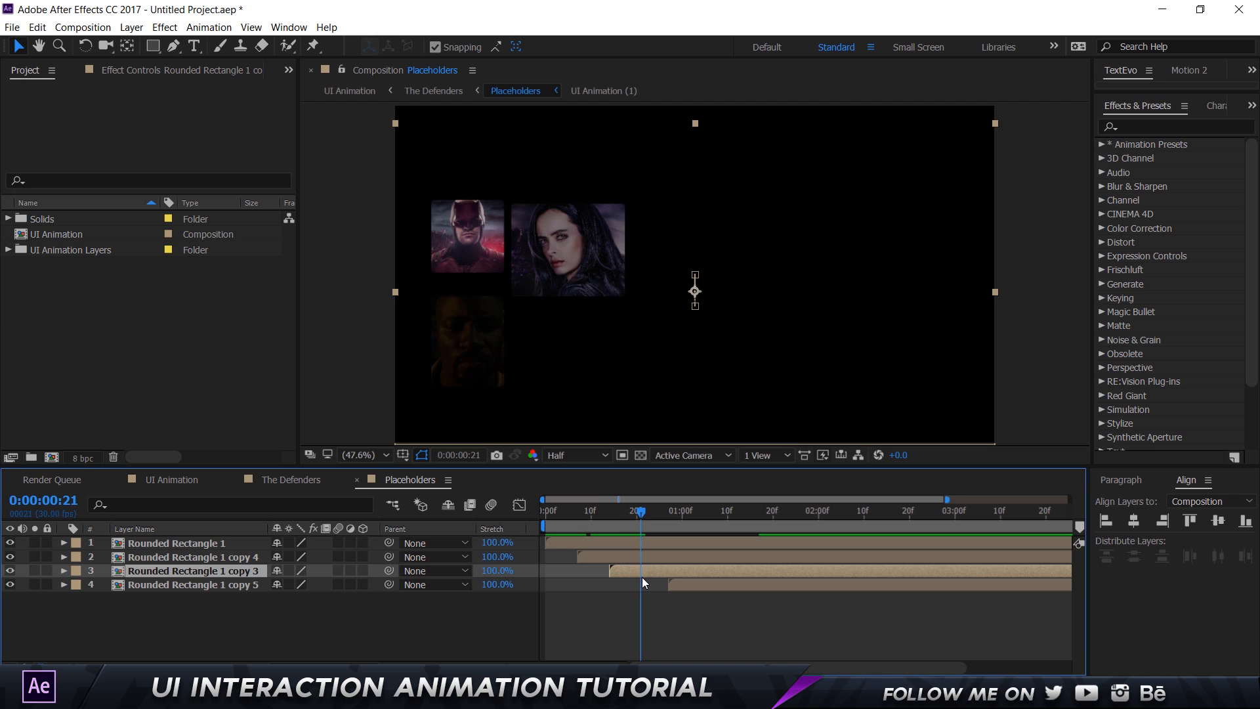
{"action": "left_click_drag", "start_coordinate": [680, 586], "coordinate": [662, 585]}
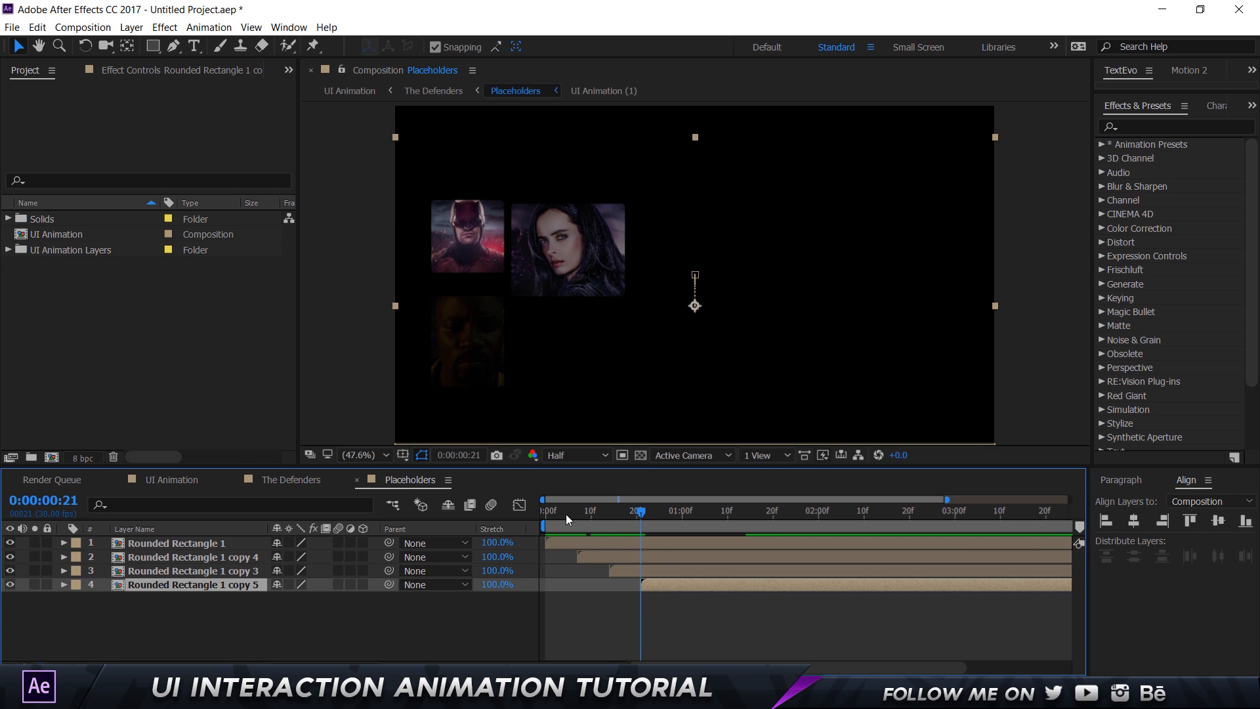
Preview the staggered placeholder animation from the start of the composition
{"action": "left_click_drag", "start_coordinate": [566, 514], "coordinate": [485, 513]}
{"action": "key", "text": "space"}
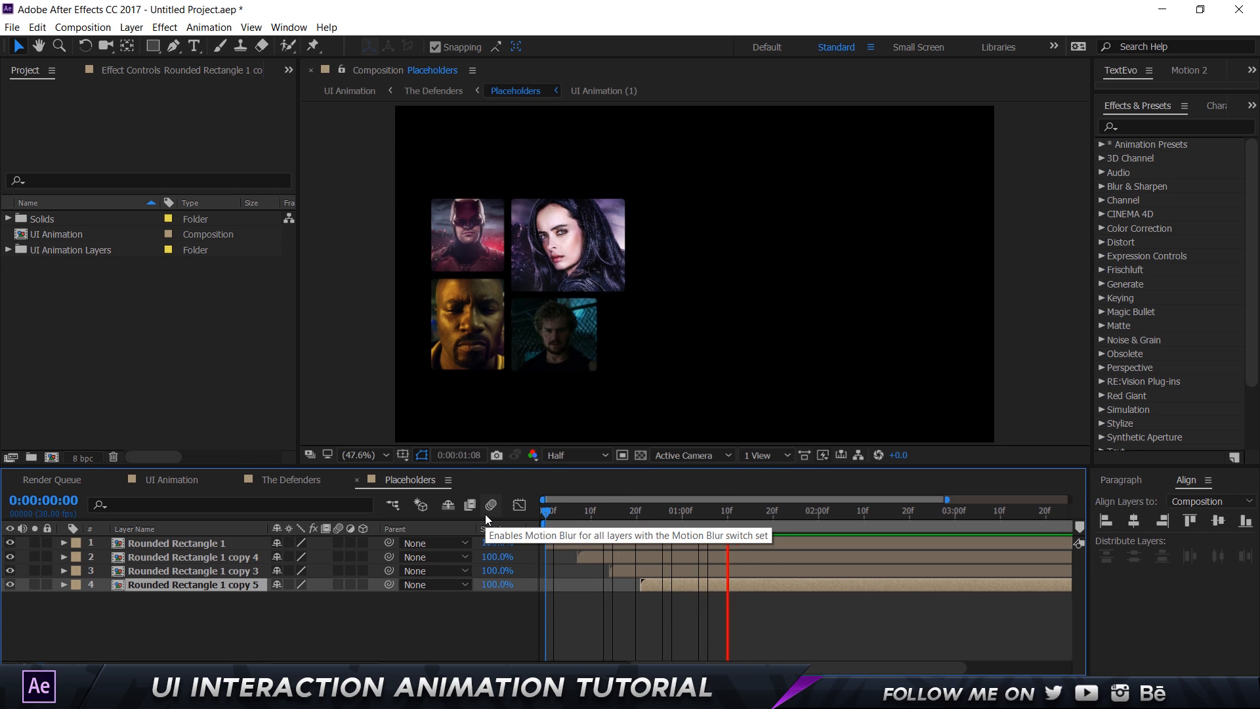
{"action": "key", "text": "space"}
In The Defenders composition, make the Placeholders layer visible and scrub the combined animation from the start to 0:00:01:10
{"action": "left_click", "coordinate": [305, 481]}
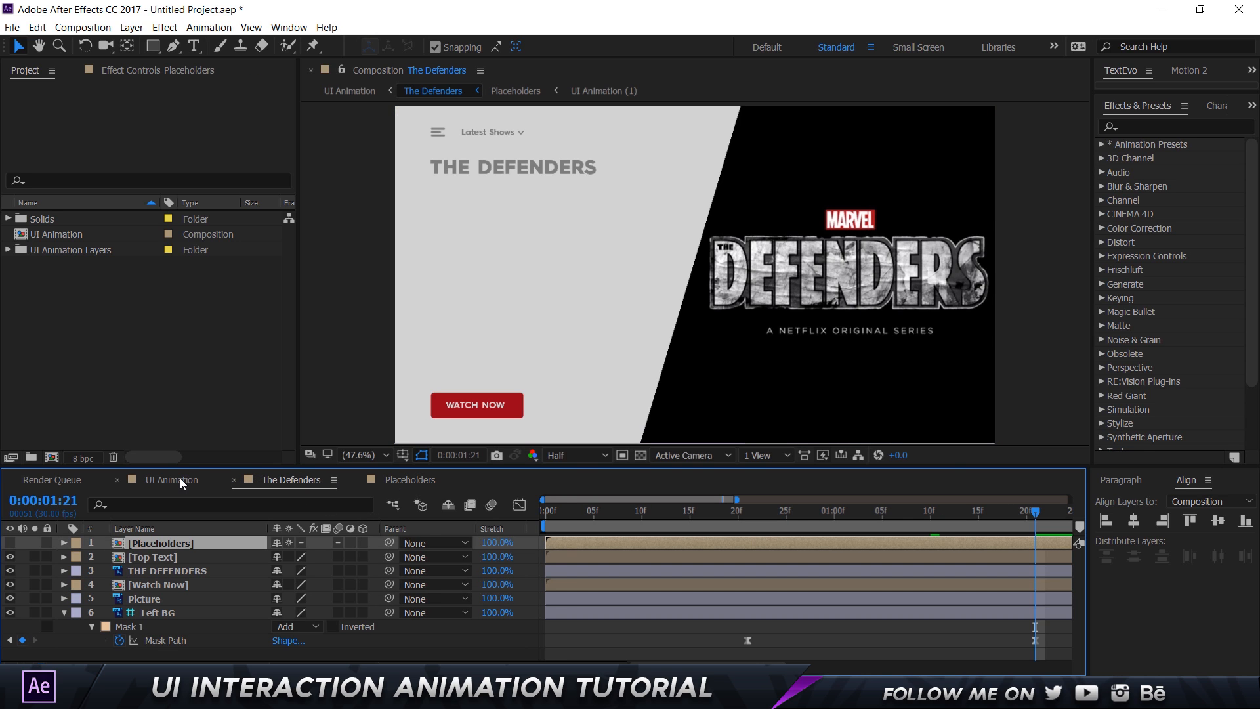
{"action": "left_click", "coordinate": [10, 542]}
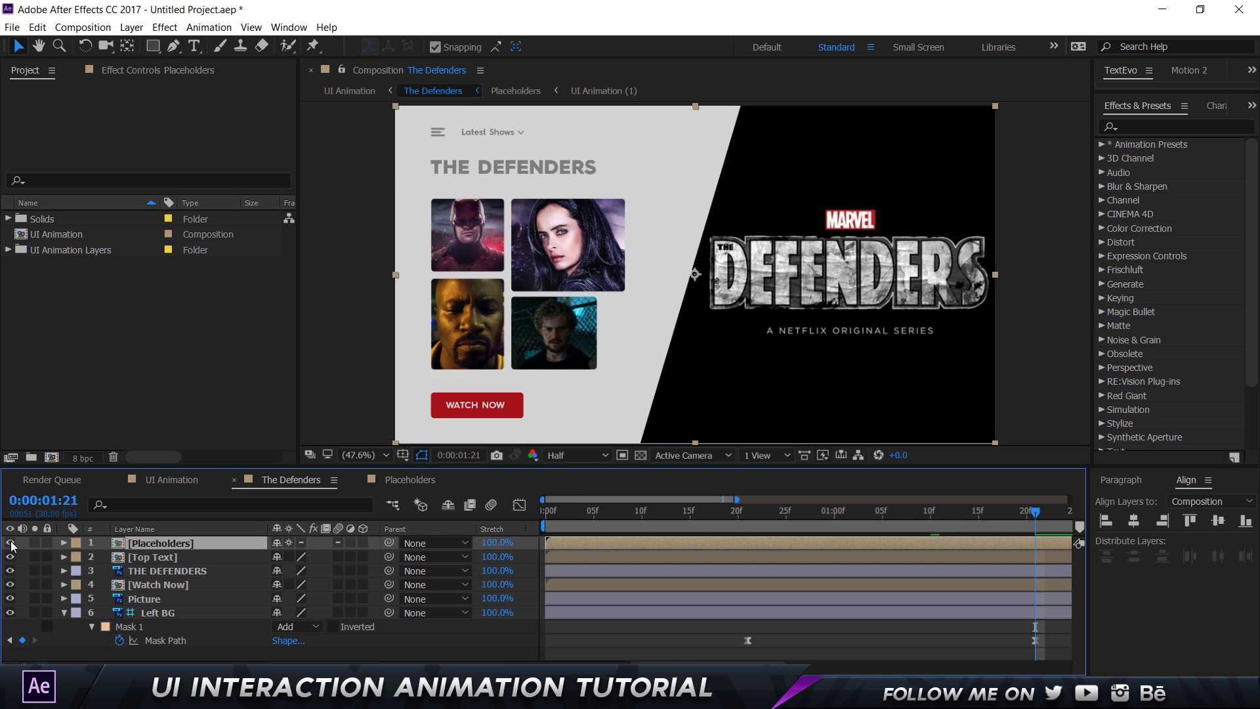
{"action": "left_click", "coordinate": [545, 510]}
{"action": "left_click_drag", "start_coordinate": [562, 510], "coordinate": [930, 528]}
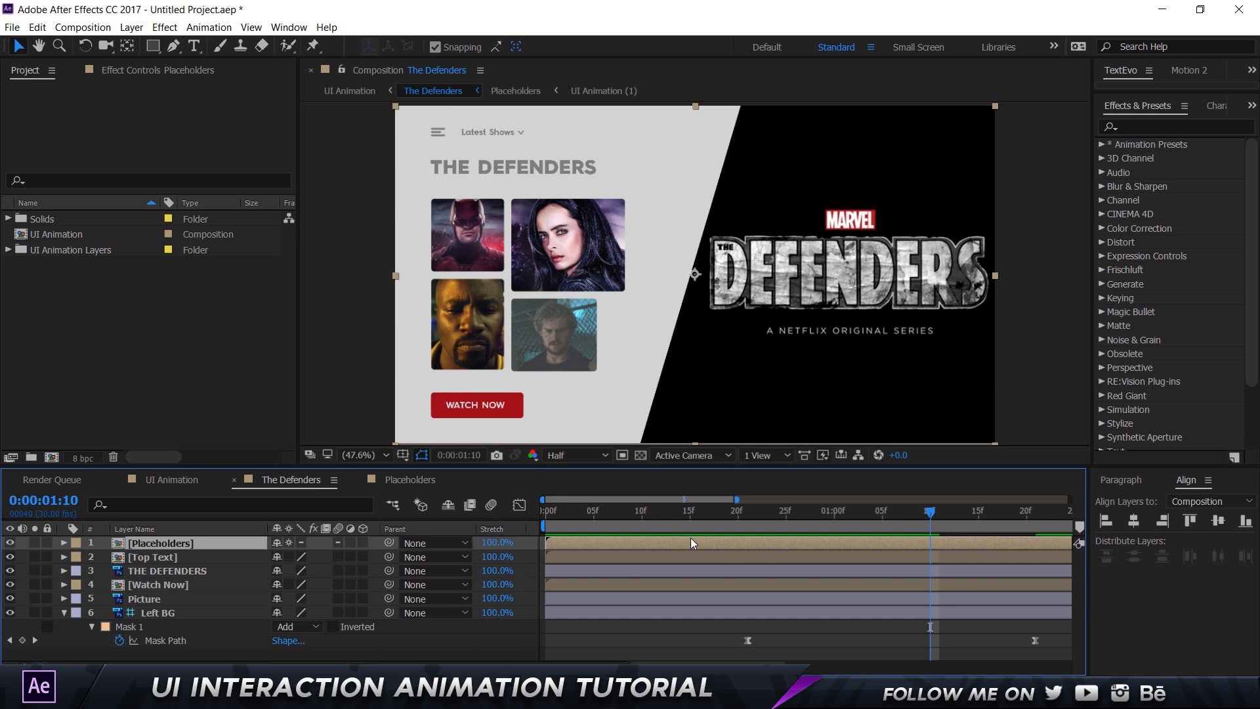
Shift the Placeholders layer to start at 0:00:01:10 in The Defenders composition and preview the combined animation
{"action": "key", "text": "minus"}
{"action": "left_click_drag", "start_coordinate": [585, 543], "coordinate": [718, 550]}
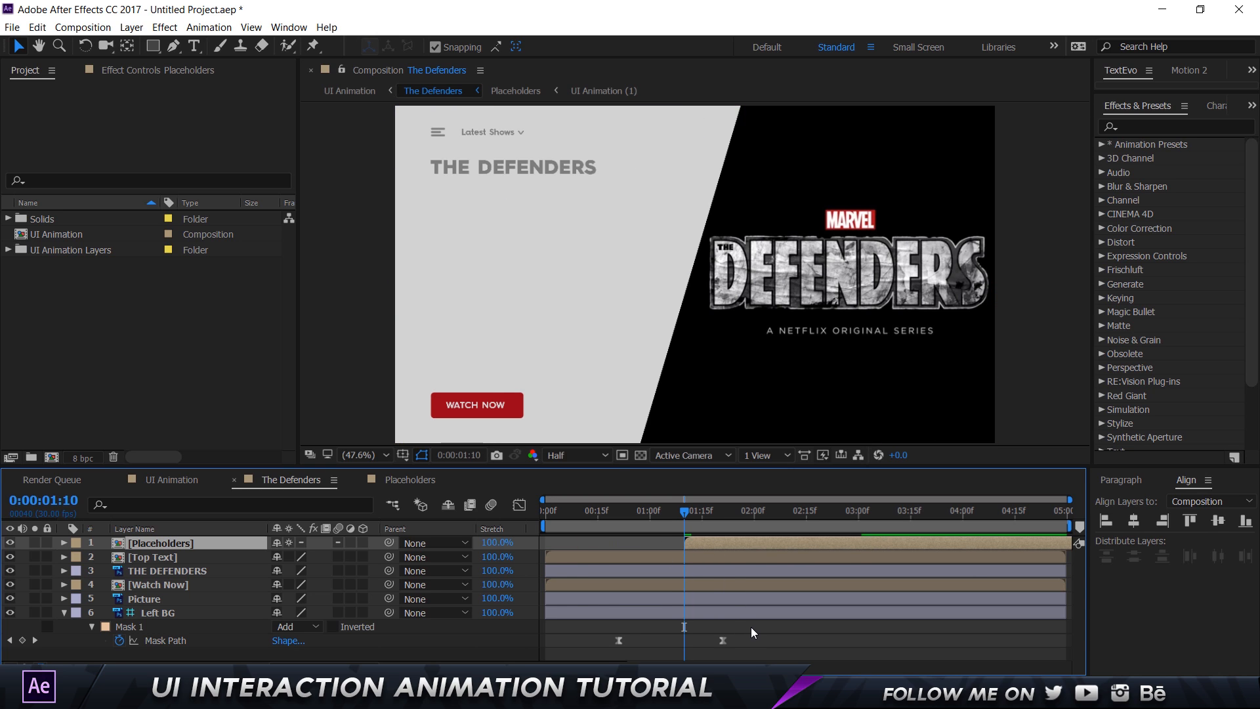
{"action": "key", "text": "space"}
{"action": "key", "text": "space"}
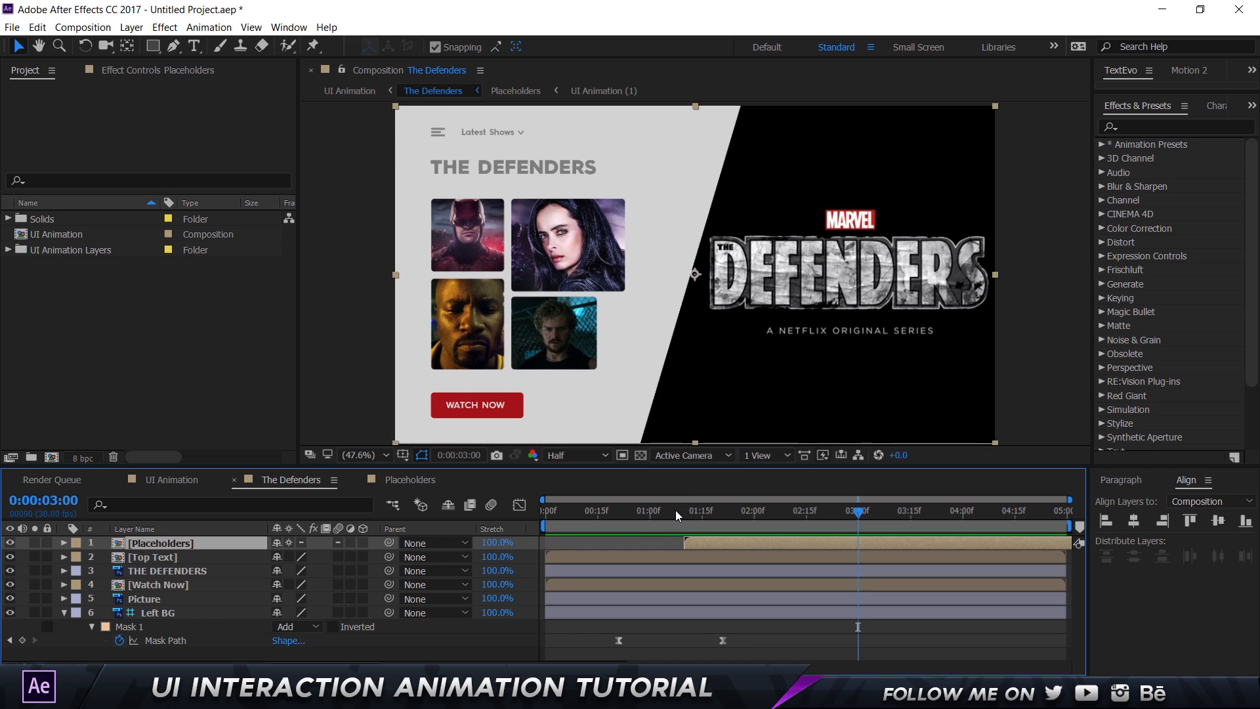
{"action": "key", "text": "space"}
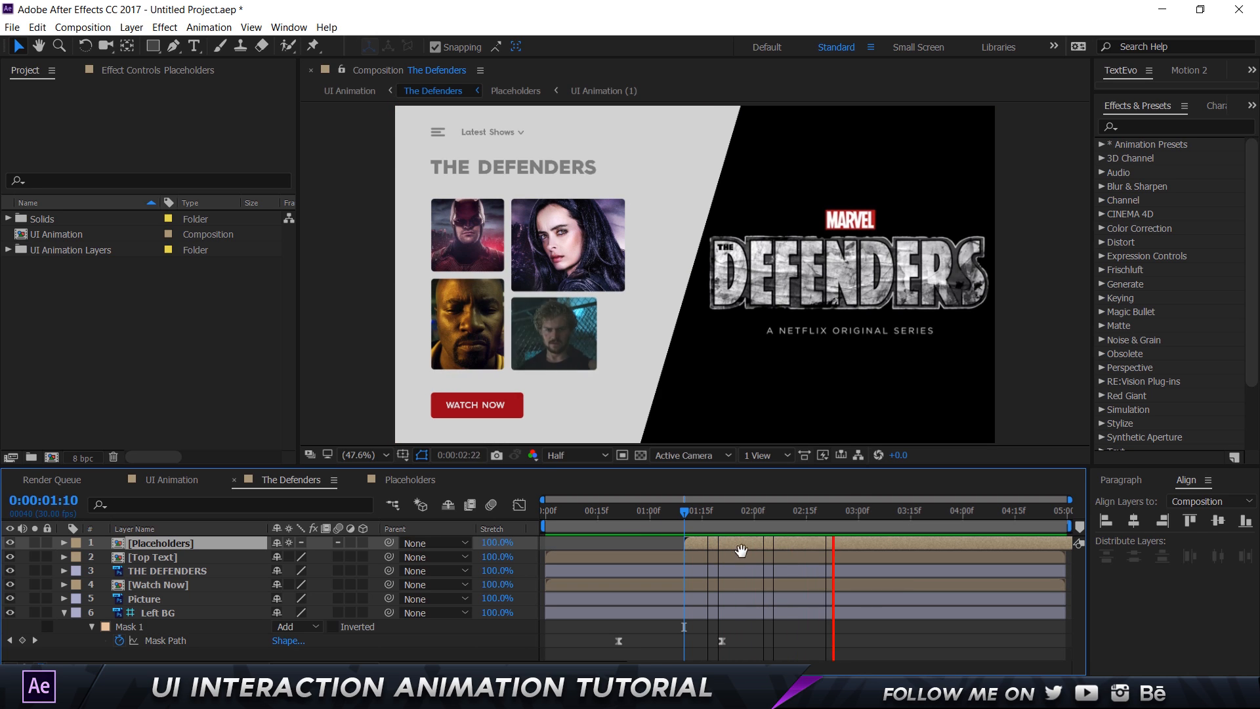
{"action": "key", "text": "space"}
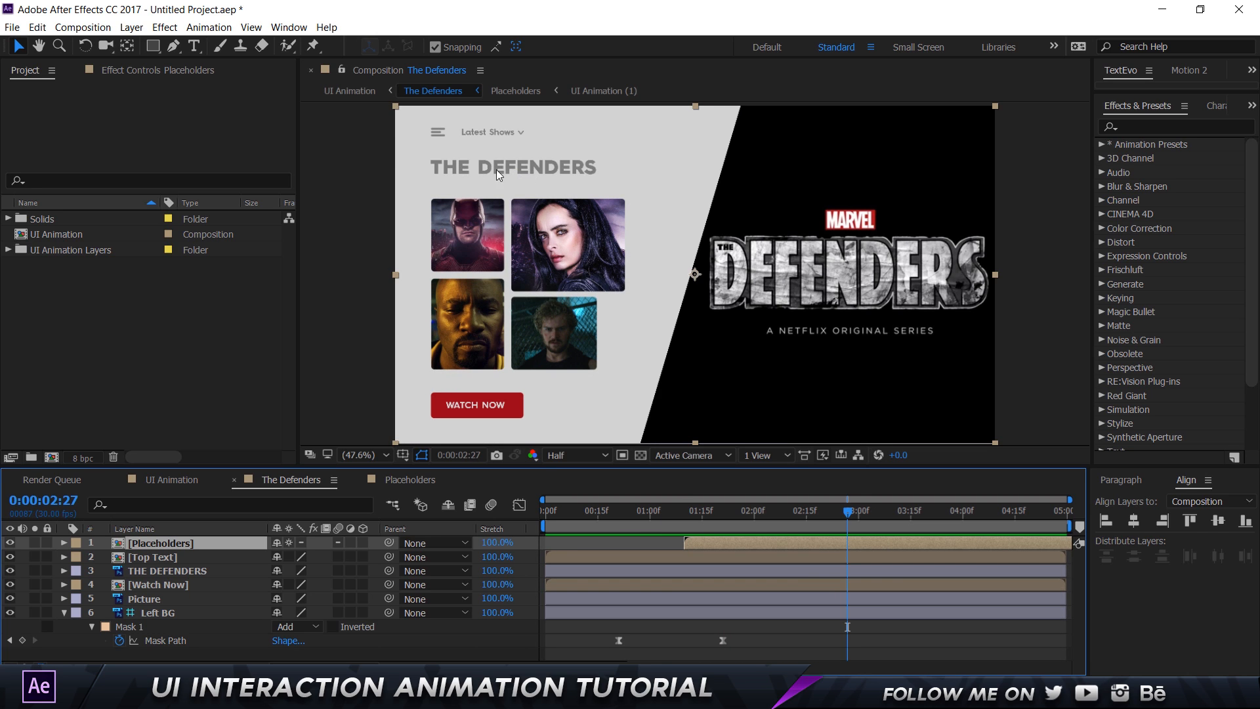
Shift the THE DEFENDERS title layer to start at 0:00:01:10 and preview it alongside the placeholders
{"action": "left_click", "coordinate": [164, 556]}
{"action": "left_click", "coordinate": [164, 575]}
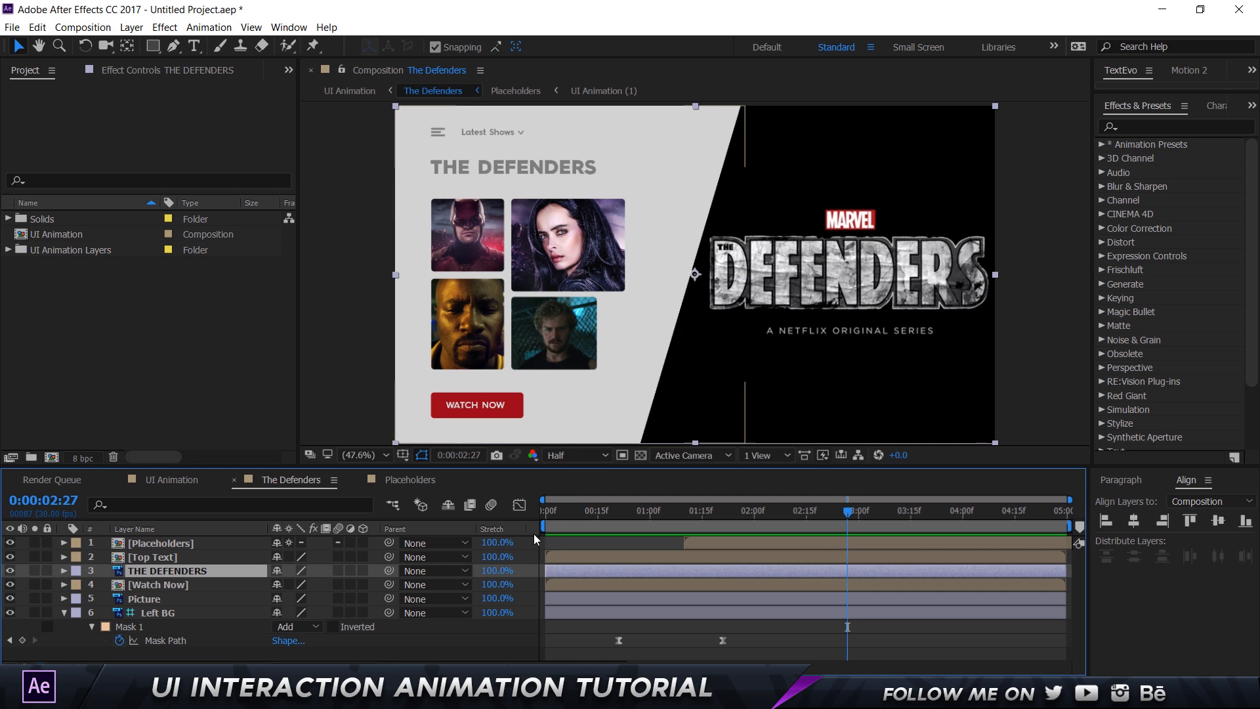
{"action": "key", "text": "Home"}
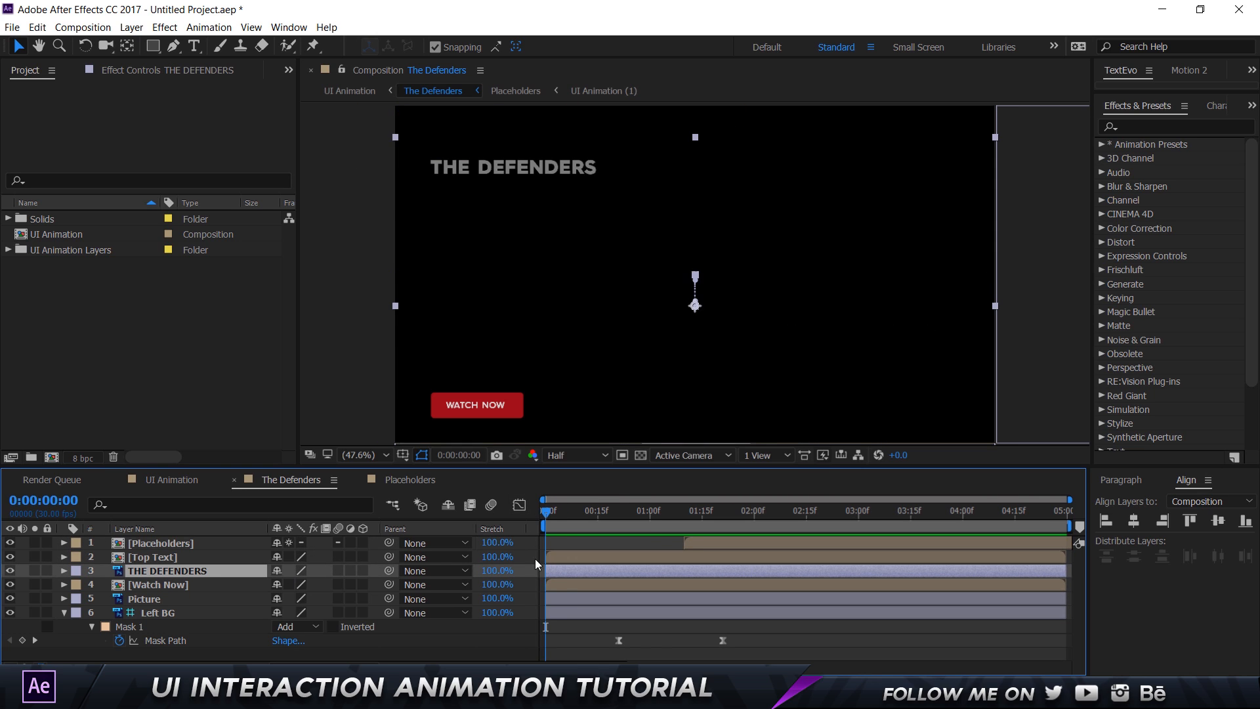
{"action": "key", "text": "Return"}
{"action": "left_click_drag", "start_coordinate": [555, 511], "coordinate": [683, 526]}
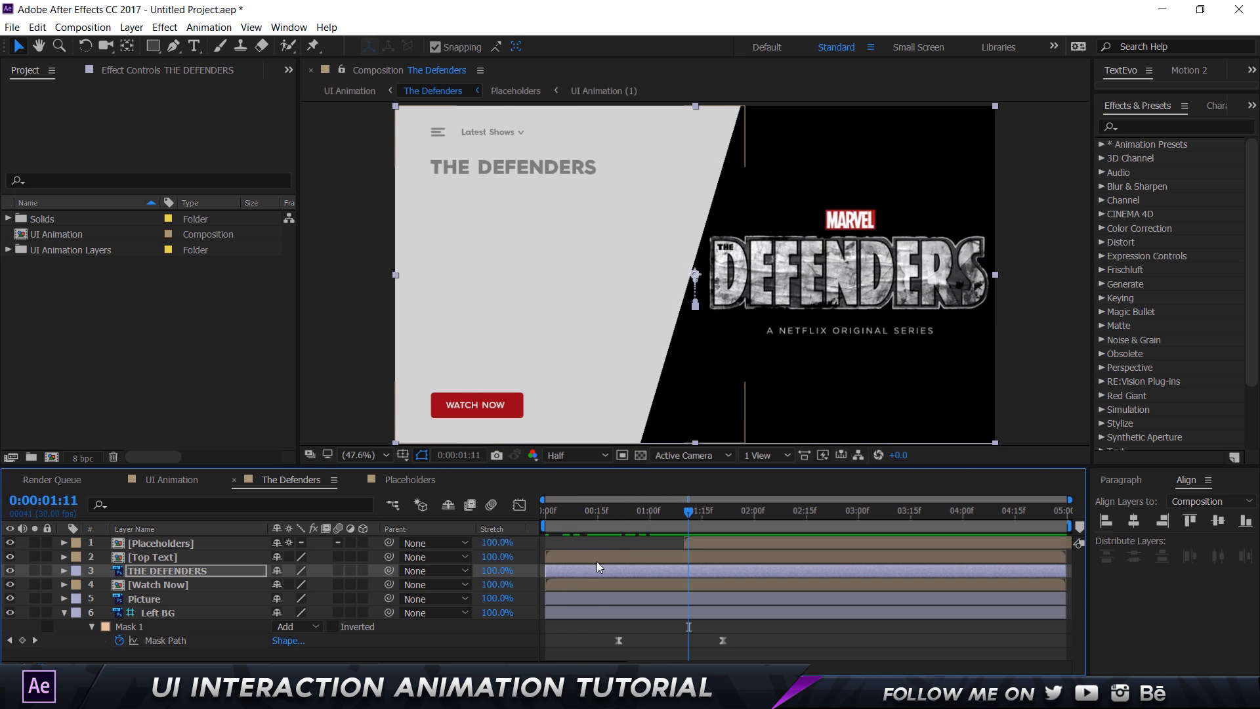
{"action": "left_click_drag", "start_coordinate": [592, 572], "coordinate": [740, 570]}
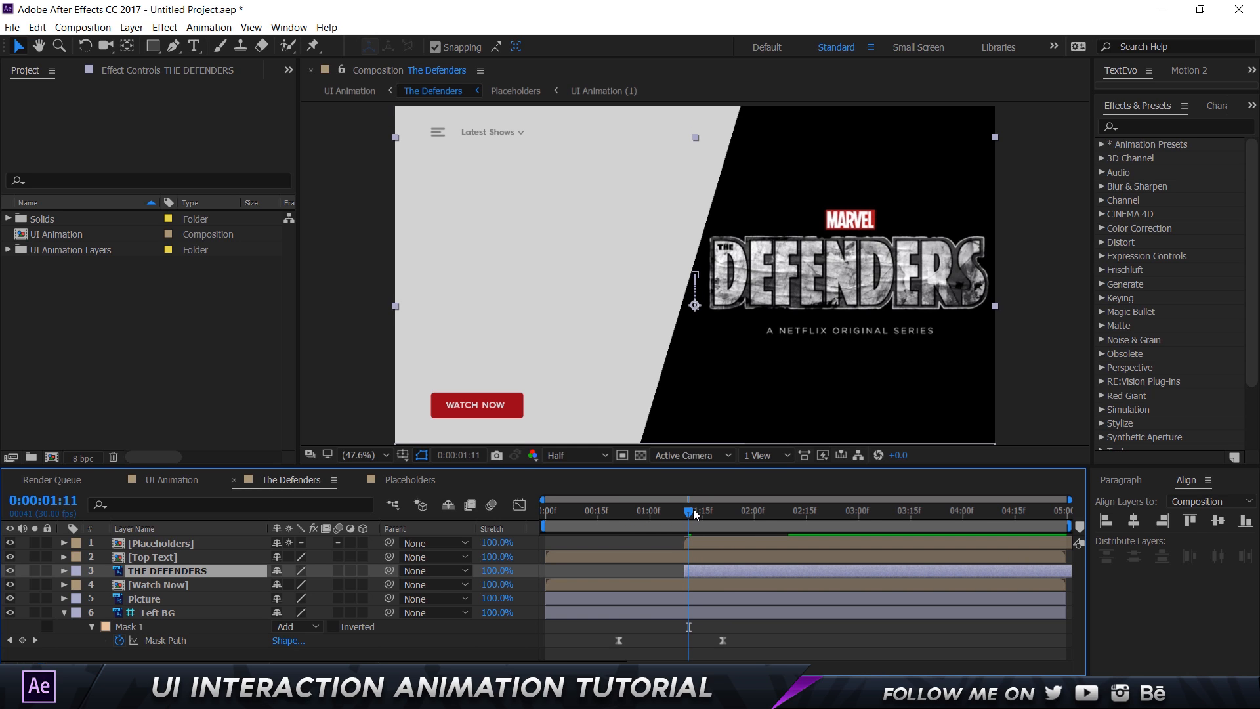
{"action": "left_click", "coordinate": [669, 510]}
{"action": "key", "text": "space"}
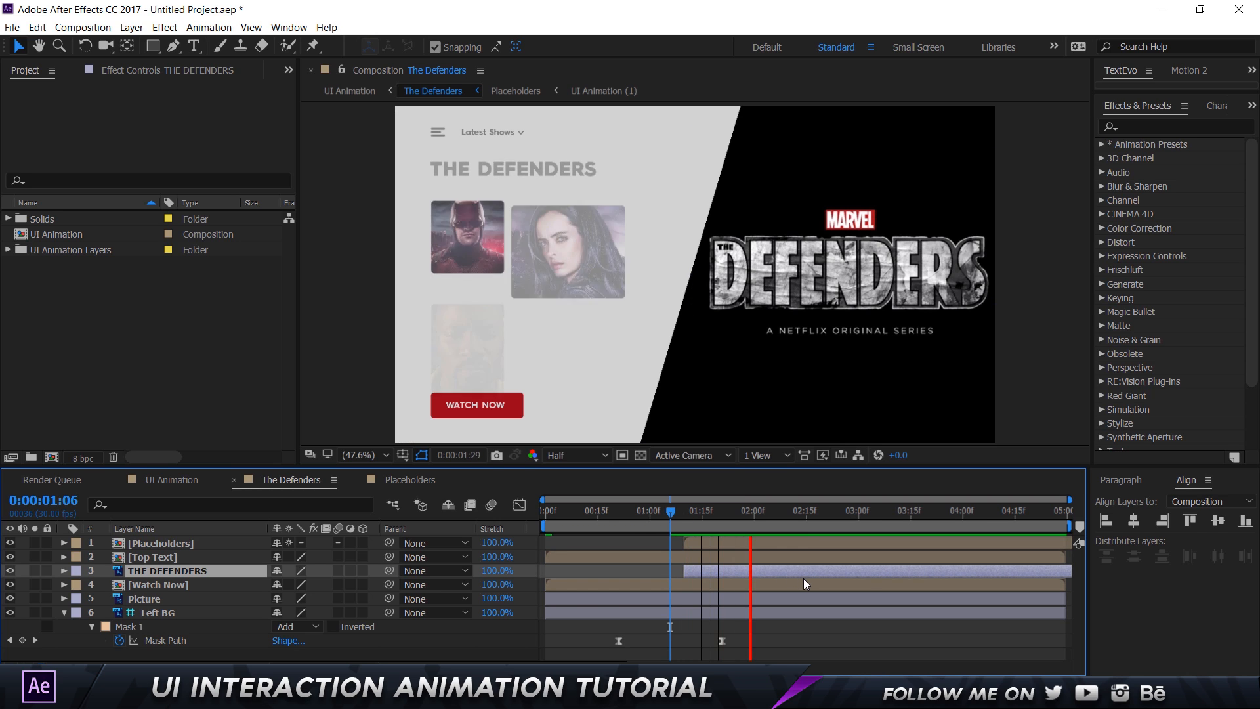
{"action": "key", "text": "space"}
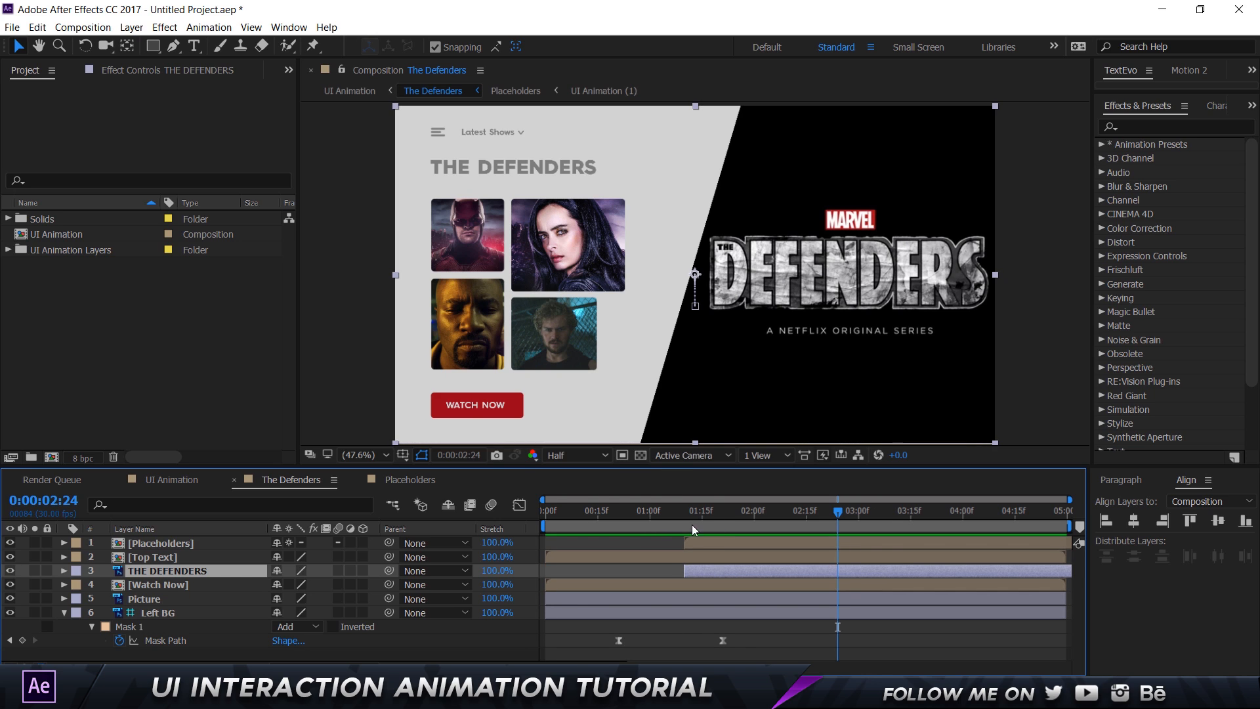
Delay the Placeholders layer to start at 0:00:01:20 and preview the animation from the beginning
{"action": "left_click", "coordinate": [693, 541]}
{"action": "left_click", "coordinate": [683, 509]}
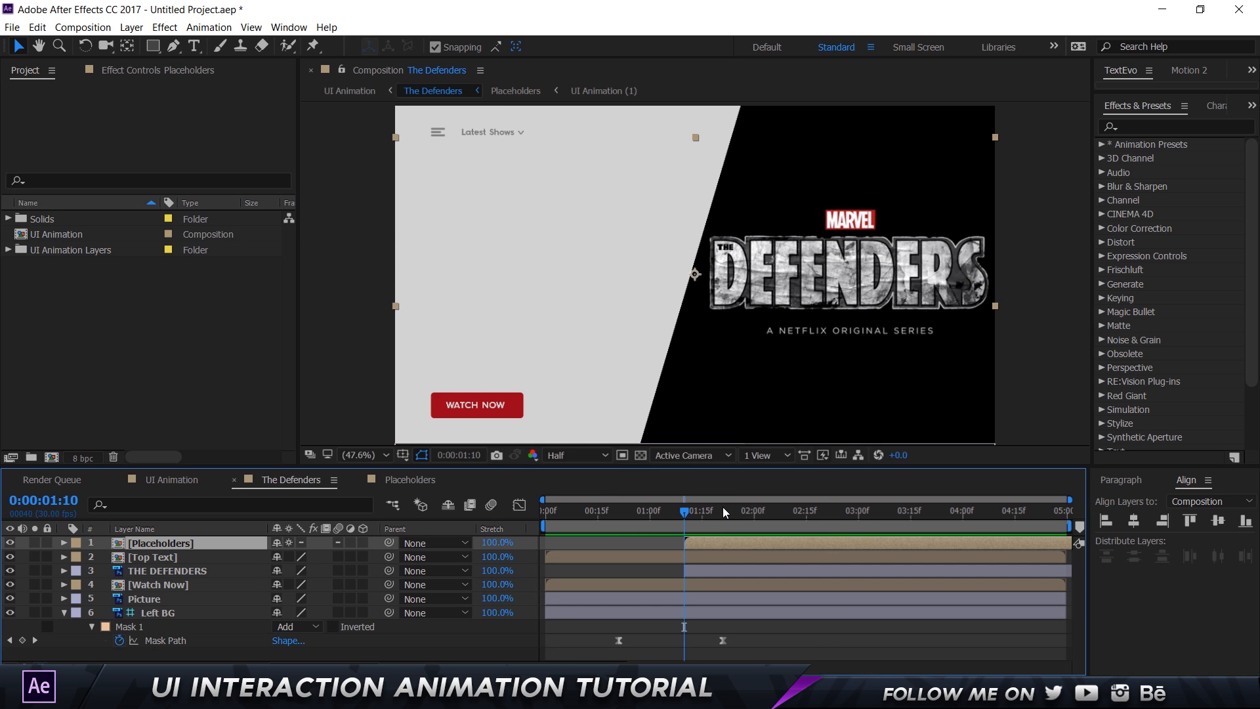
{"action": "left_click", "coordinate": [723, 509]}
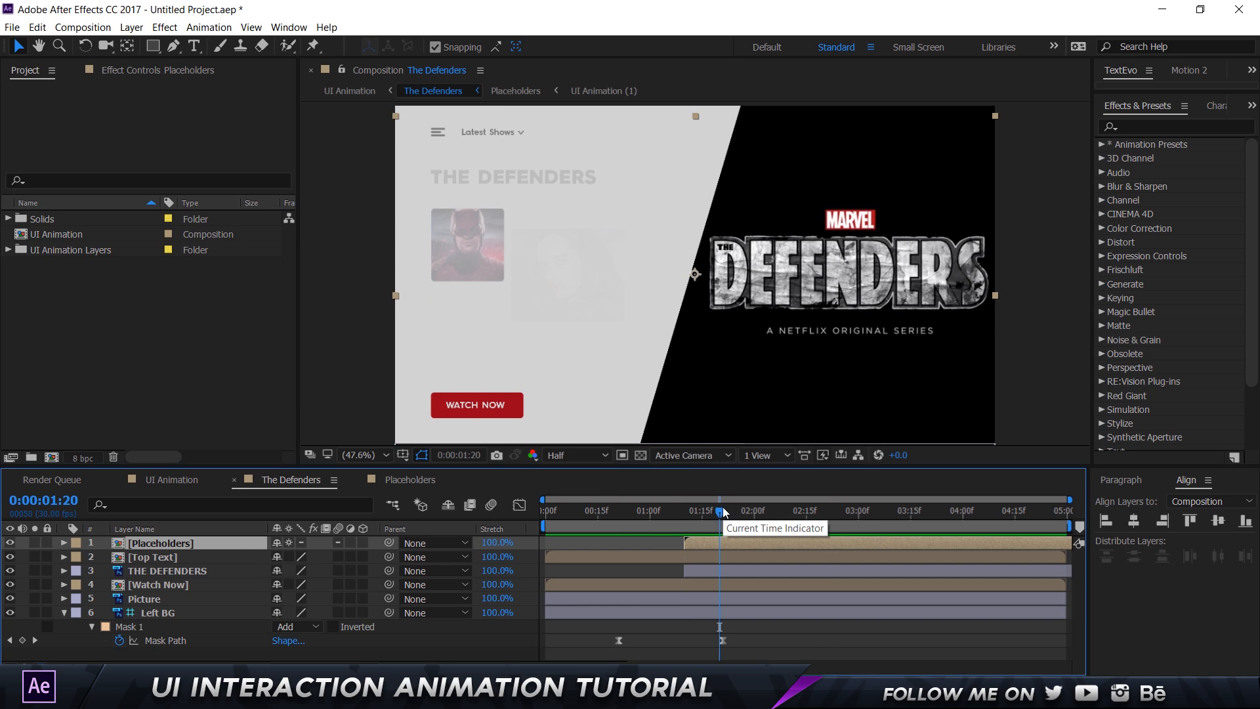
{"action": "left_click_drag", "start_coordinate": [714, 542], "coordinate": [745, 542]}
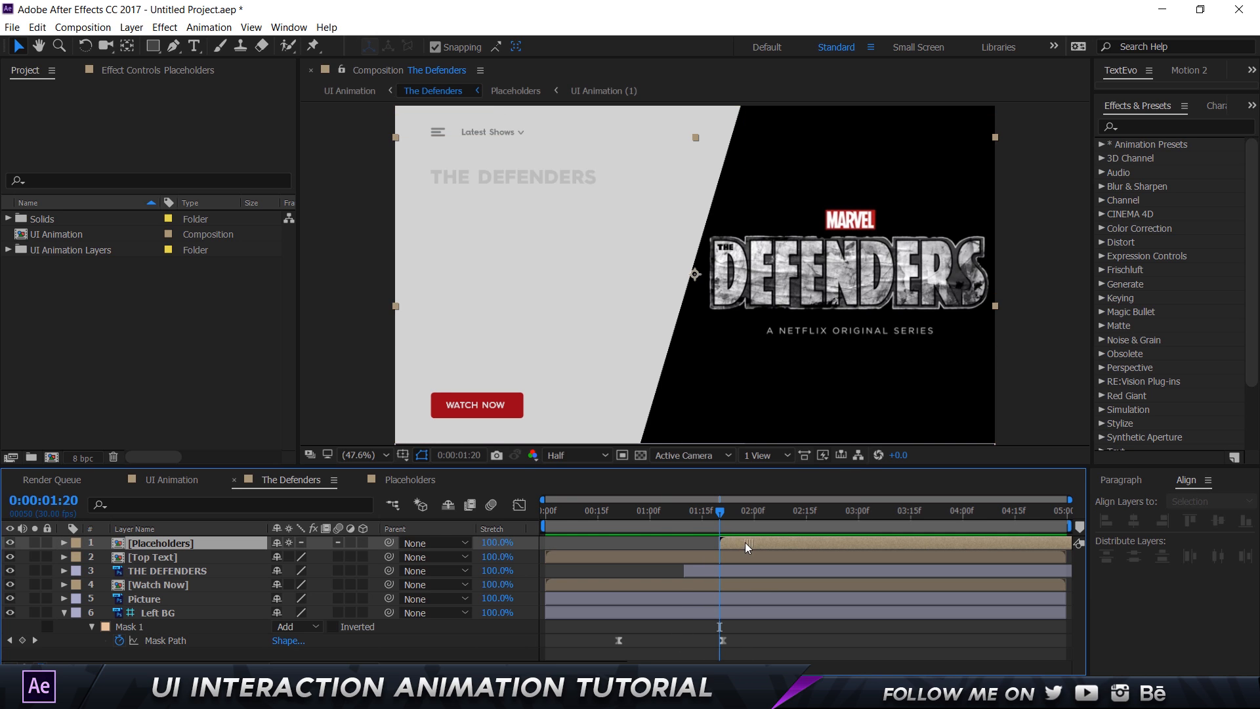
{"action": "key", "text": "space"}
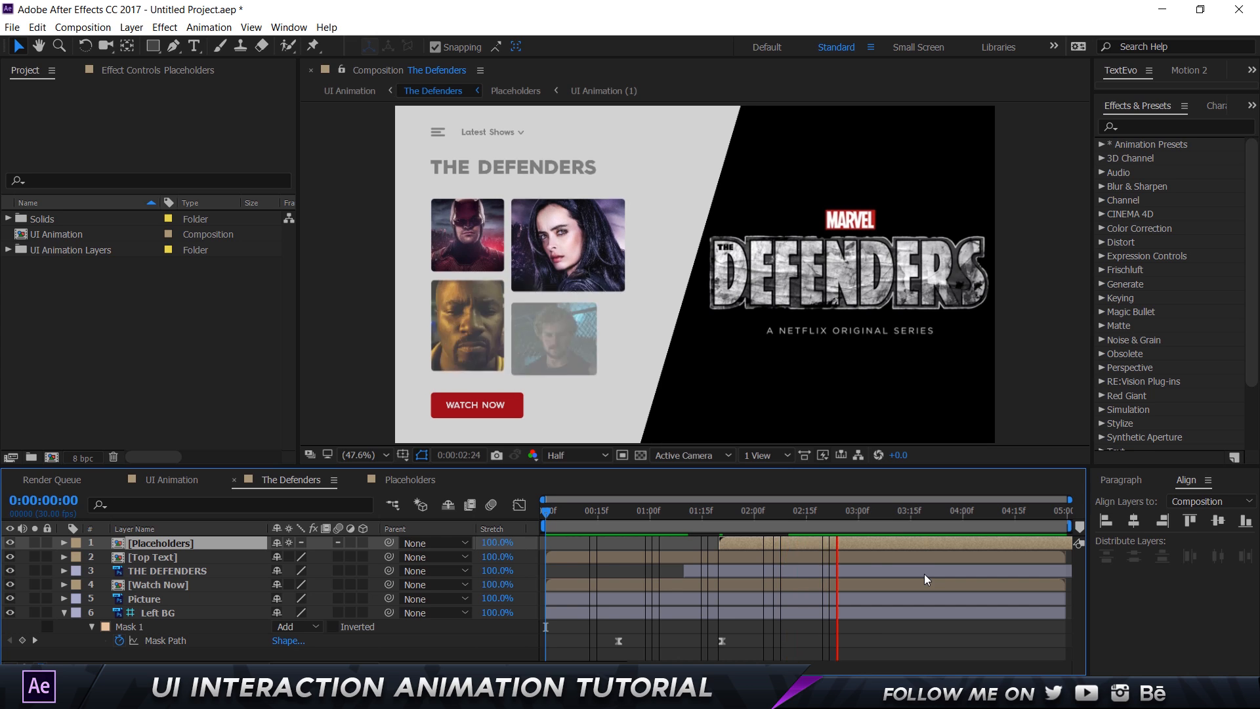
{"action": "left_click", "coordinate": [728, 507]}
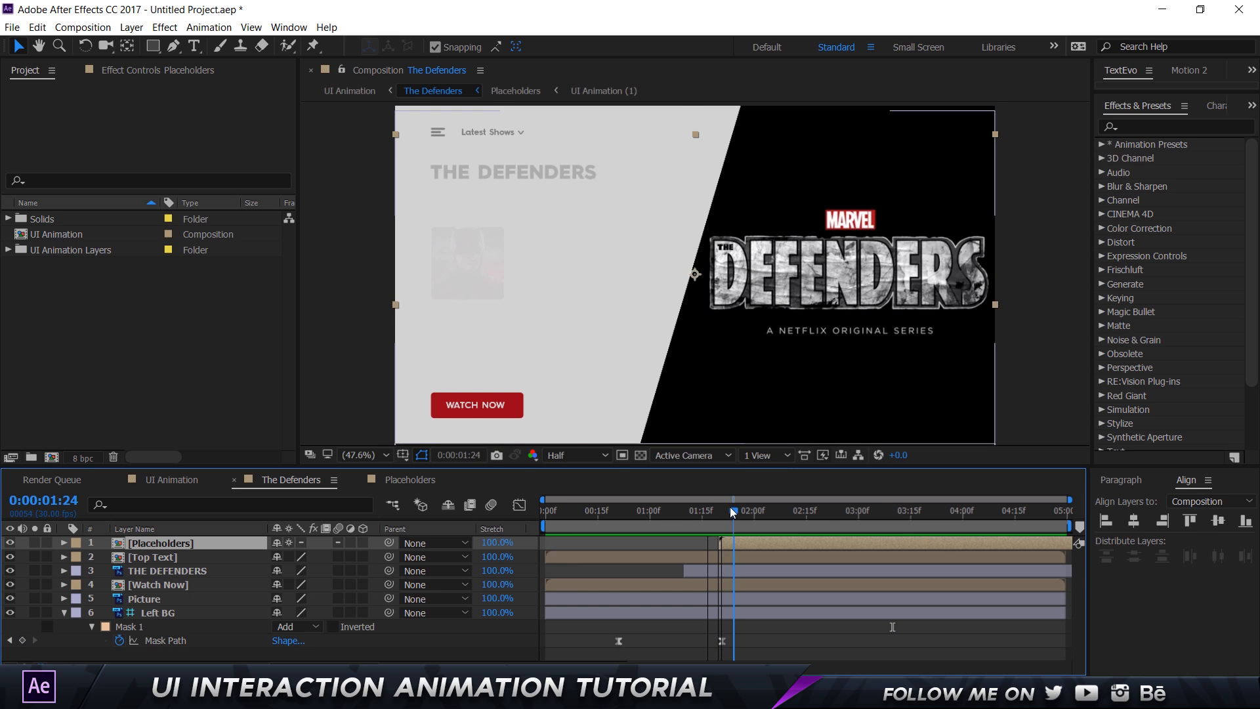
Set the THE DEFENDERS layer's Position to 960.0,600.0 at its 0:00:01:10 keyframe and preview the shorter rise
{"action": "left_click", "coordinate": [723, 509]}
{"action": "left_click", "coordinate": [212, 571]}
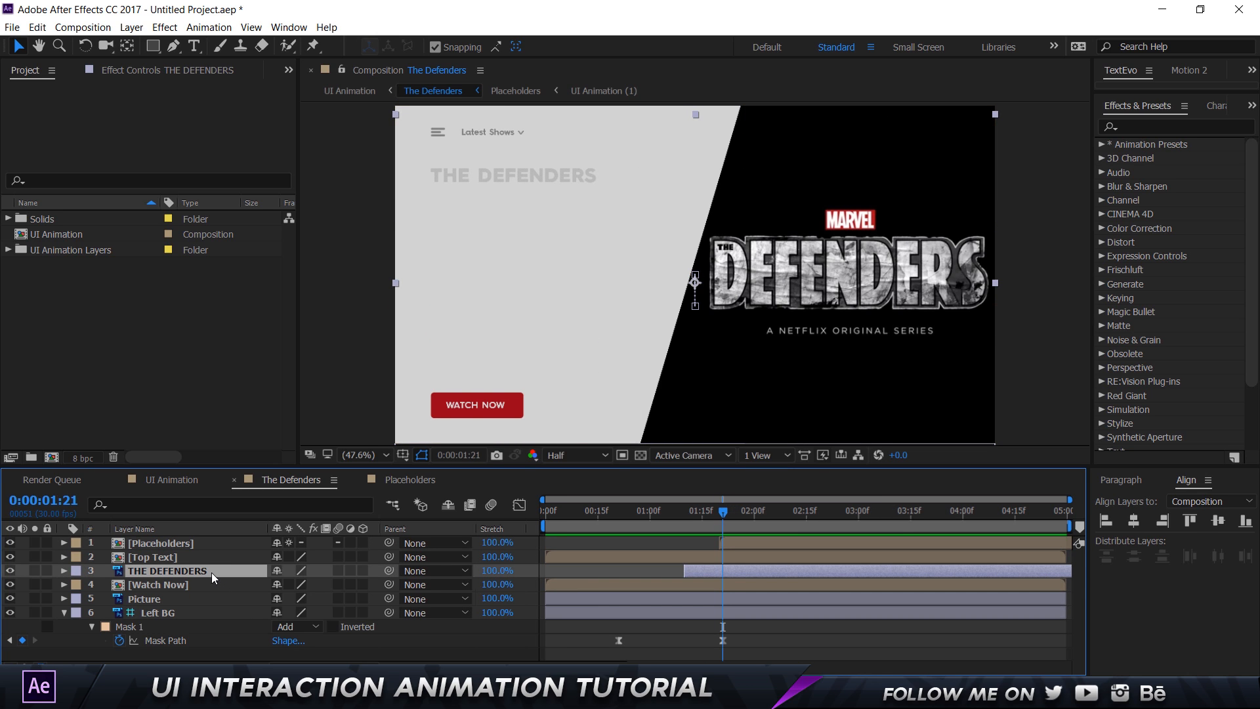
{"action": "key", "text": "u"}
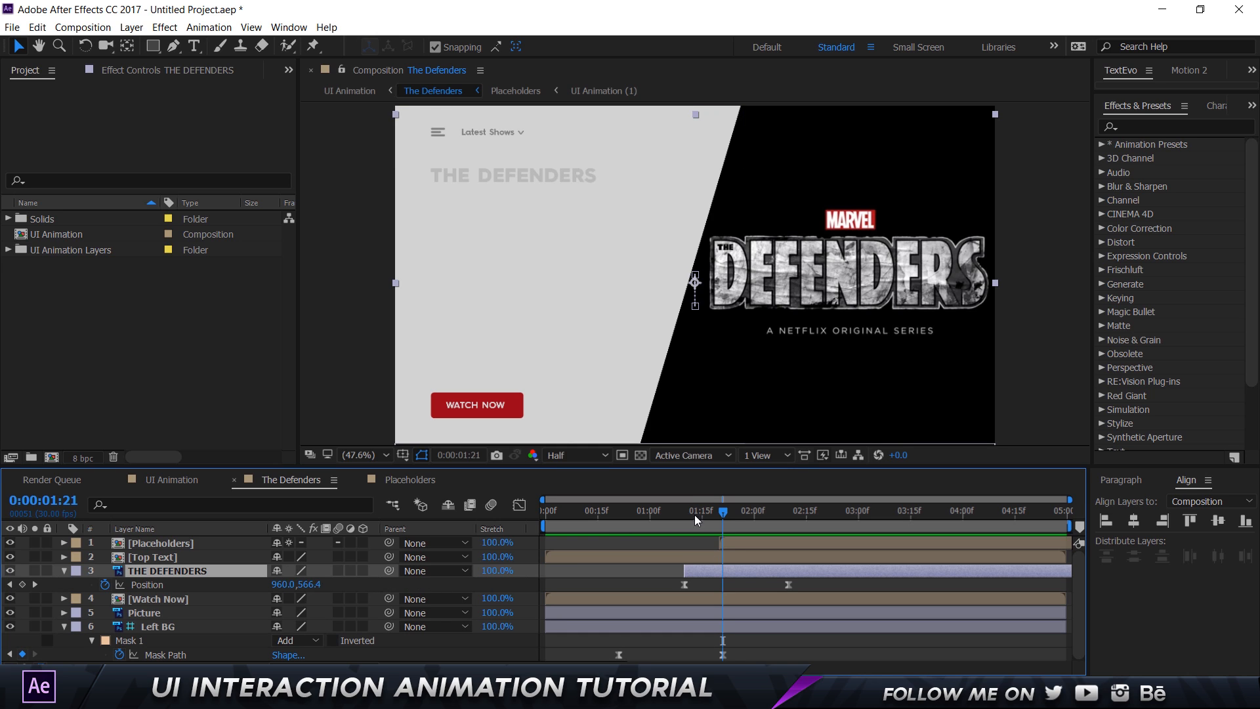
{"action": "left_click_drag", "start_coordinate": [708, 511], "coordinate": [686, 528]}
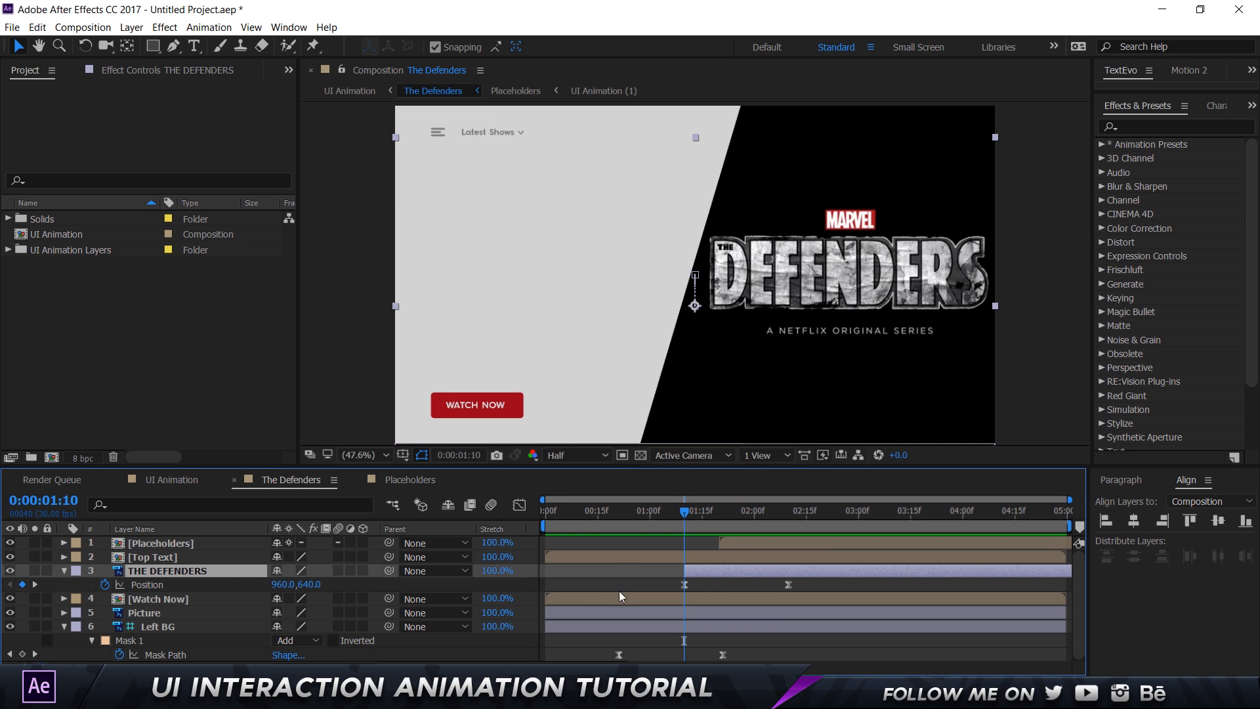
{"action": "left_click_drag", "start_coordinate": [311, 586], "coordinate": [292, 584]}
{"action": "left_click", "coordinate": [313, 583]}
{"action": "type", "text": "6"}
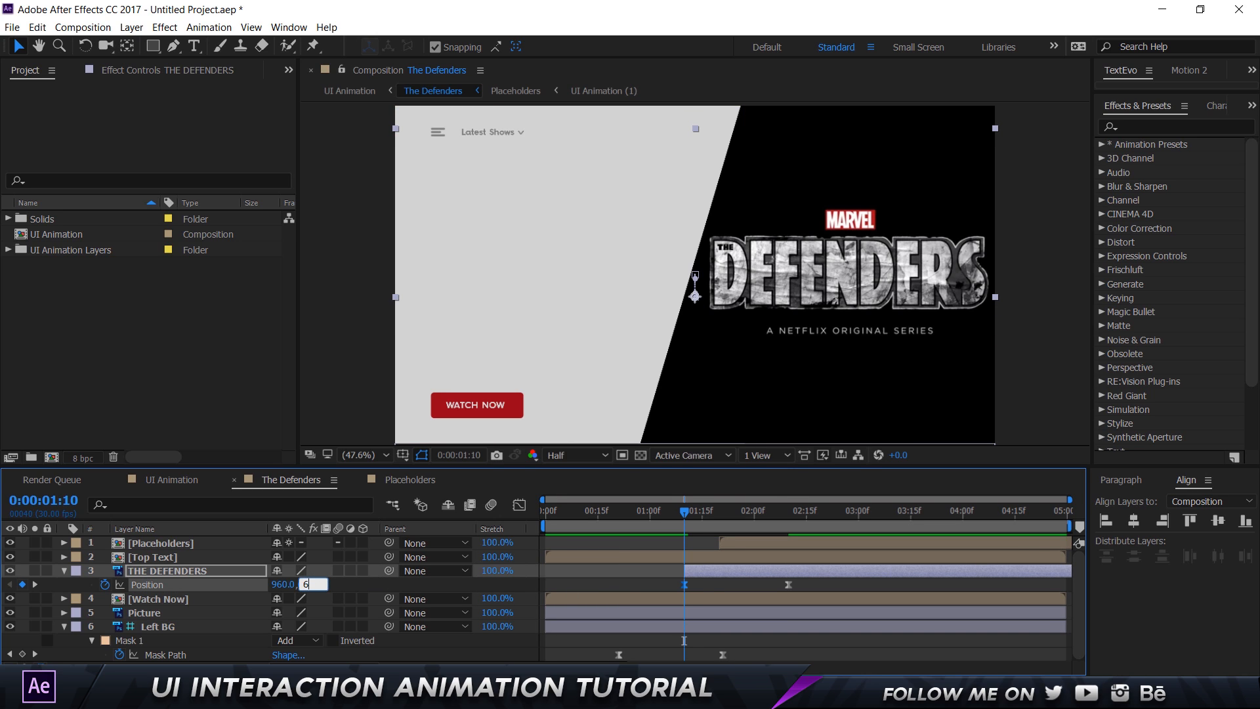
{"action": "type", "text": "00"}
{"action": "key", "text": "Return"}
{"action": "key", "text": "space"}
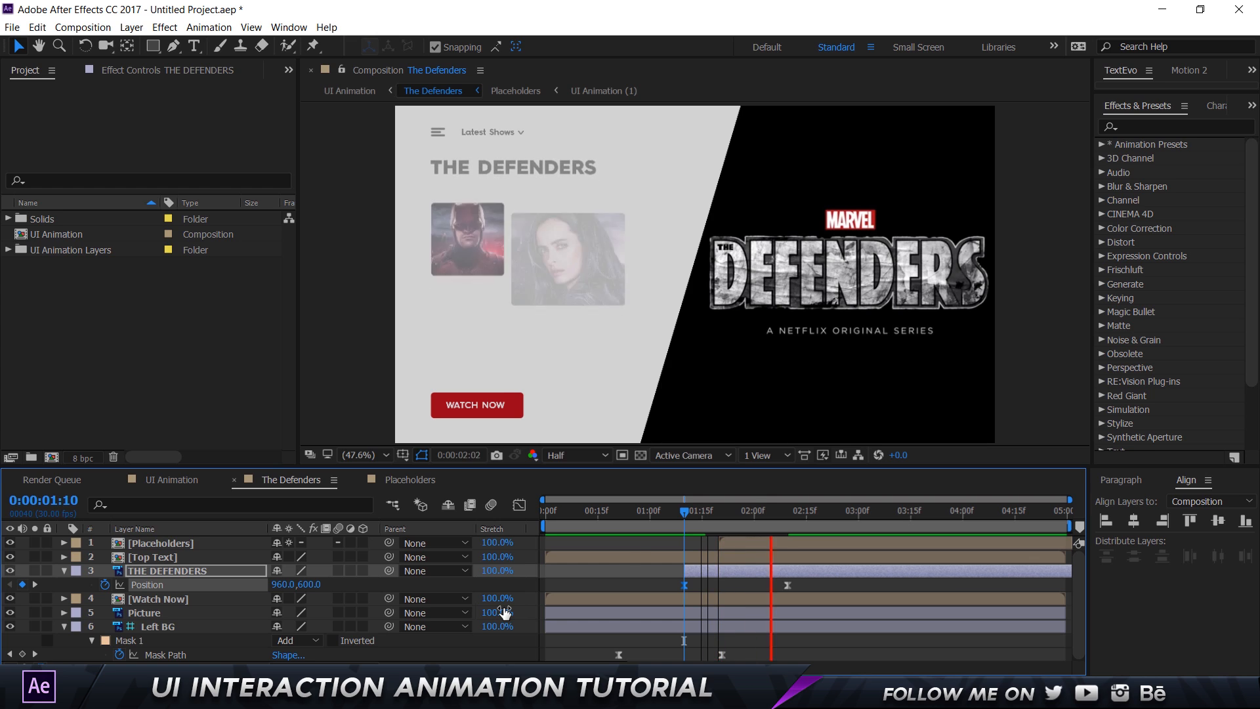
{"action": "key", "text": "space"}
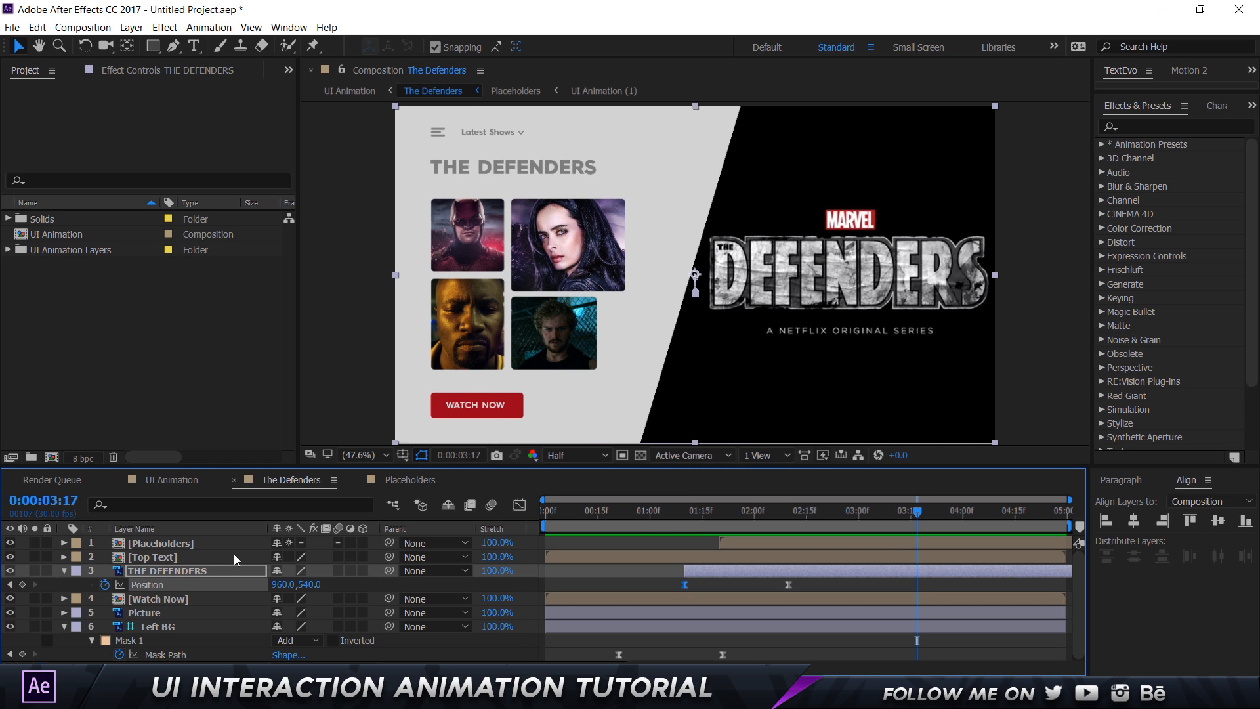
Reveal the Watch Now layer's keyframes and shift the layer to start at 0:00:03:01
{"action": "left_click", "coordinate": [171, 599]}
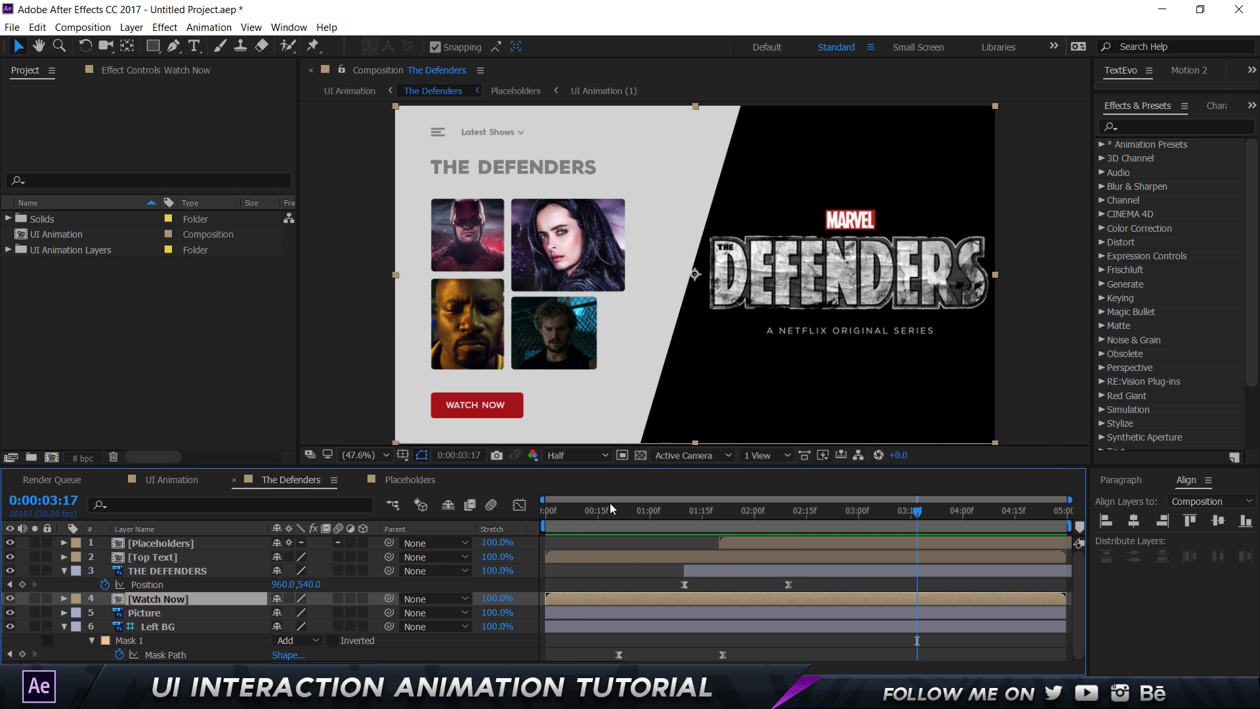
{"action": "key", "text": "Home"}
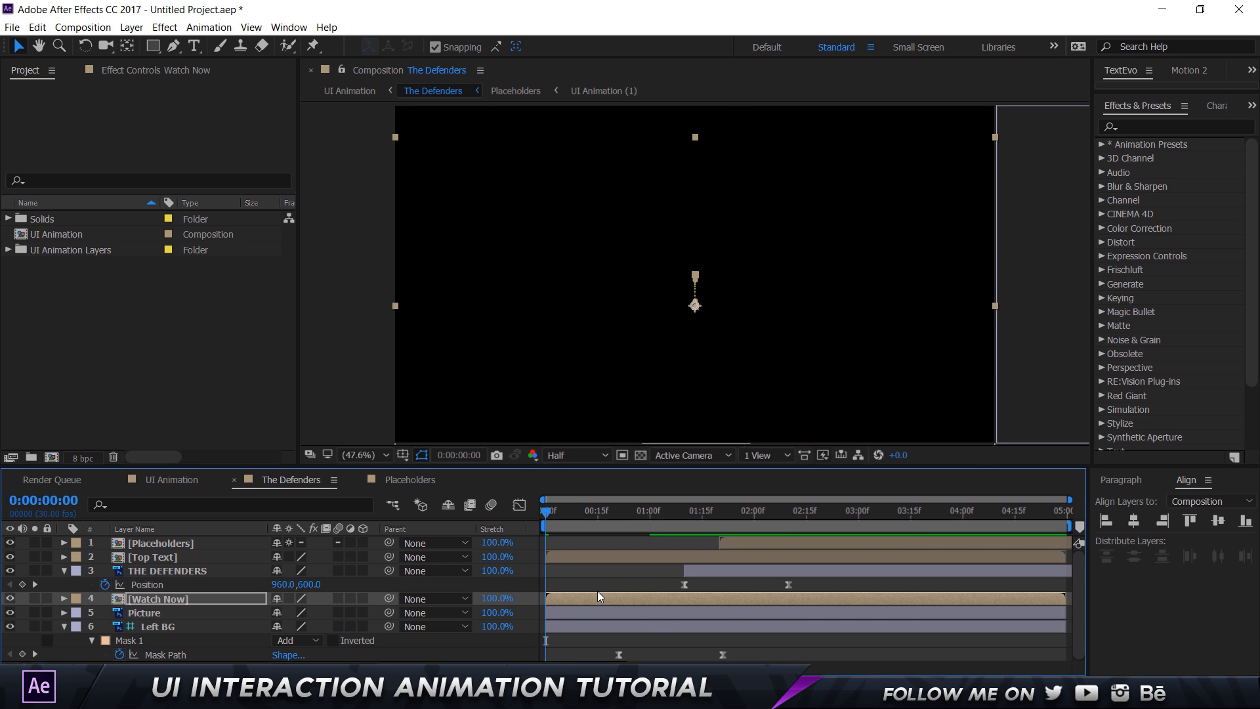
{"action": "key", "text": "u"}
{"action": "left_click", "coordinate": [744, 510]}
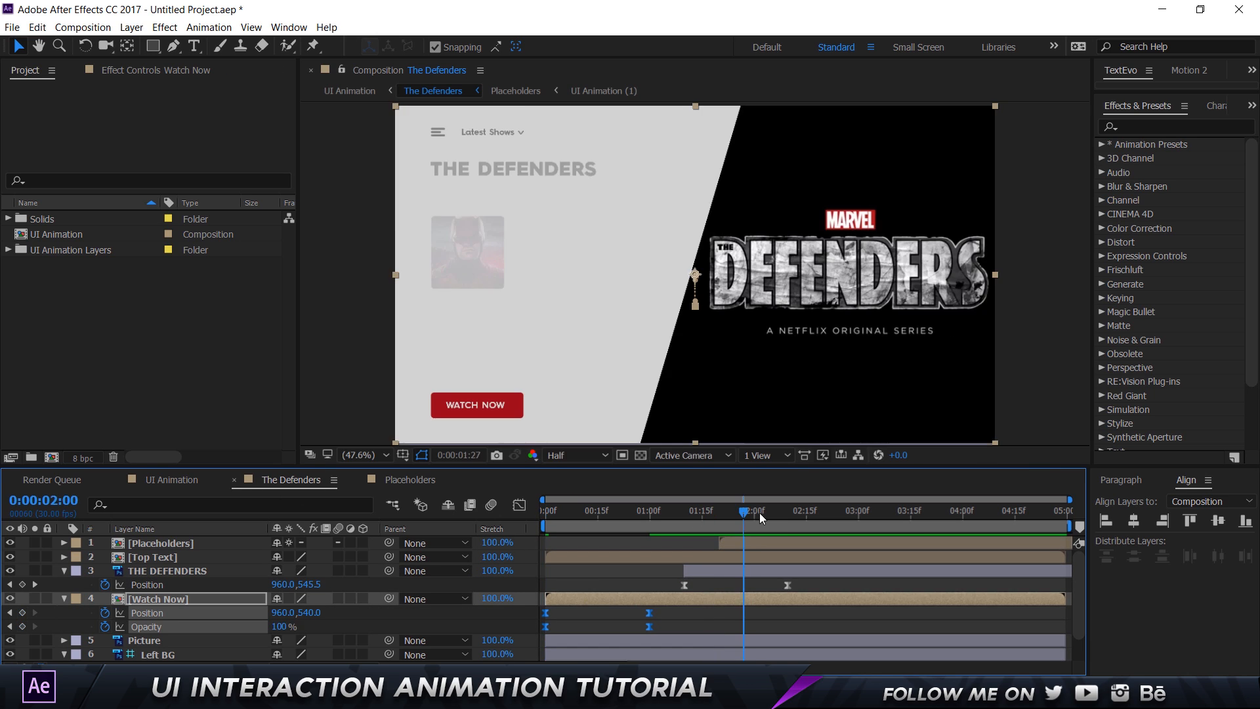
{"action": "left_click_drag", "start_coordinate": [758, 513], "coordinate": [910, 533]}
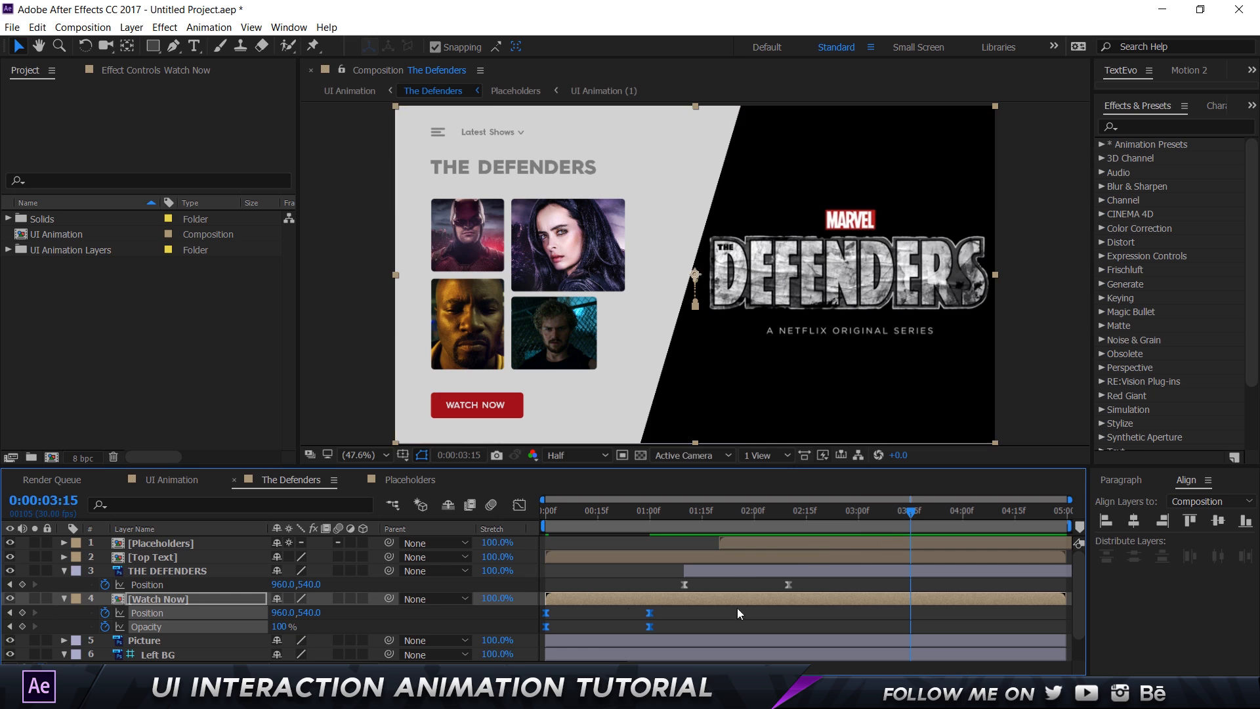
{"action": "left_click", "coordinate": [861, 513]}
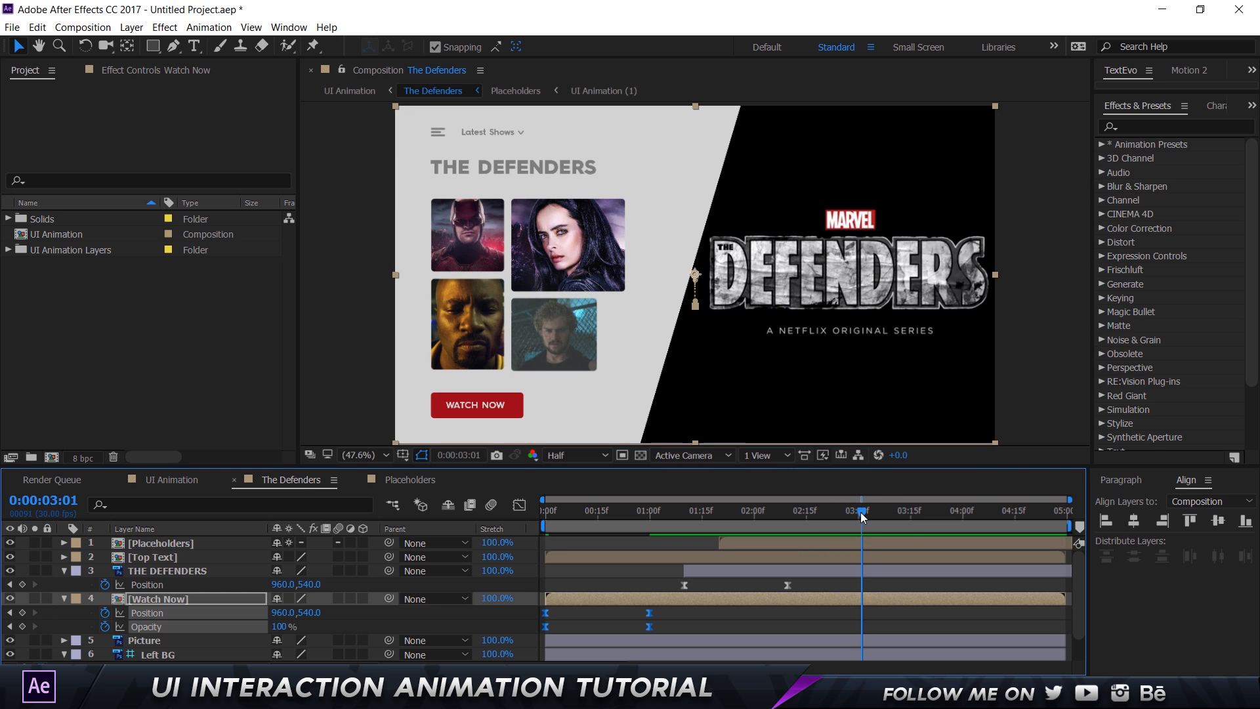
{"action": "left_click_drag", "start_coordinate": [601, 597], "coordinate": [915, 581]}
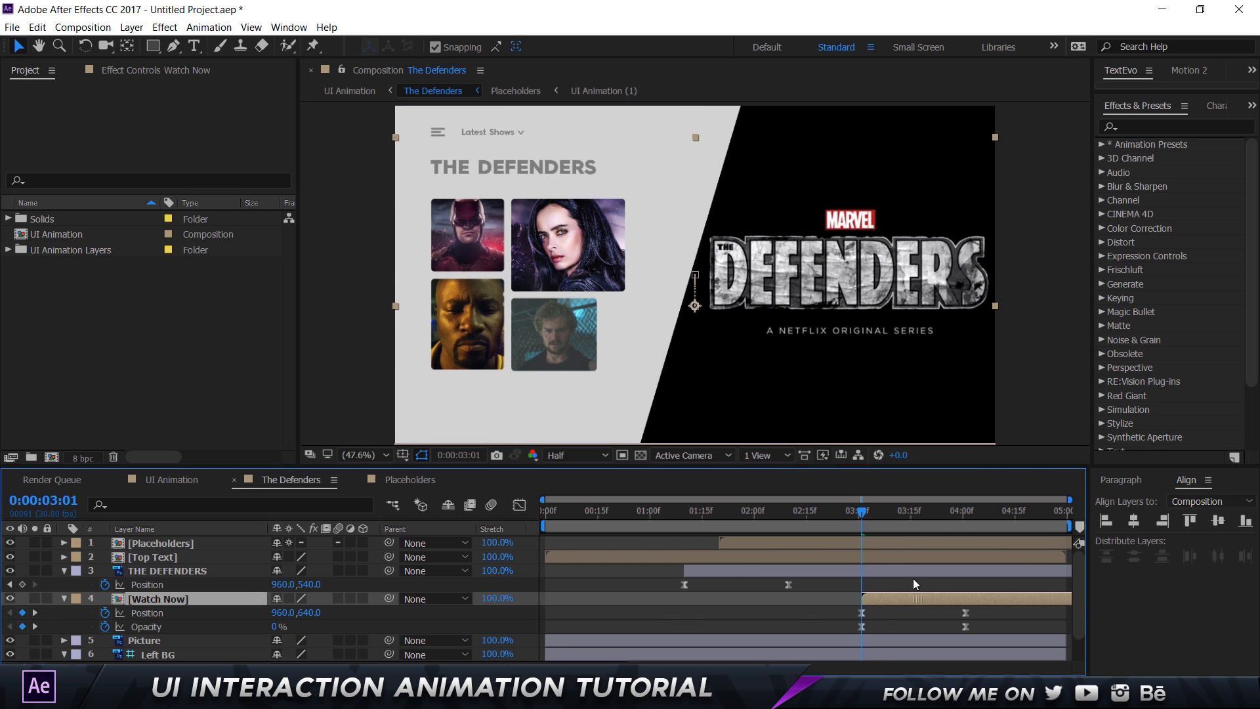
Start the Watch Now layer at about 0:00:02:23 with its first Position keyframe at 960.0,600.0, and preview from the beginning
{"action": "left_click", "coordinate": [711, 511]}
{"action": "key", "text": "space"}
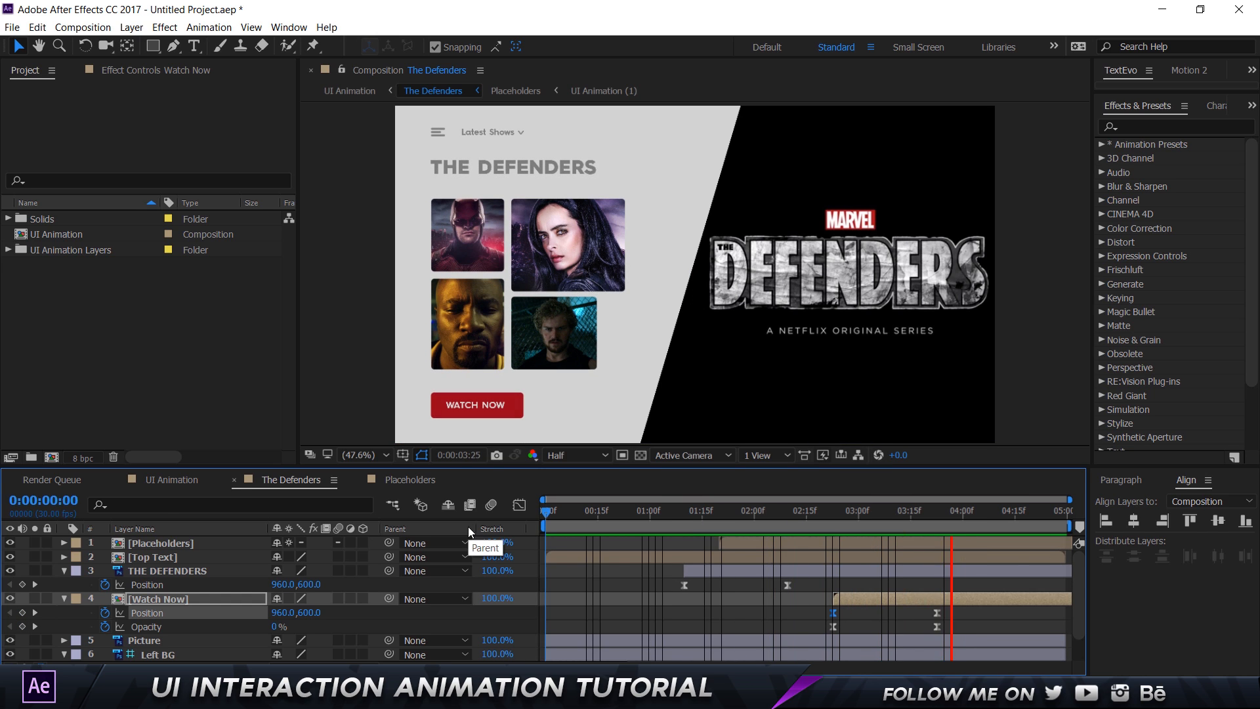
{"action": "key", "text": "space"}
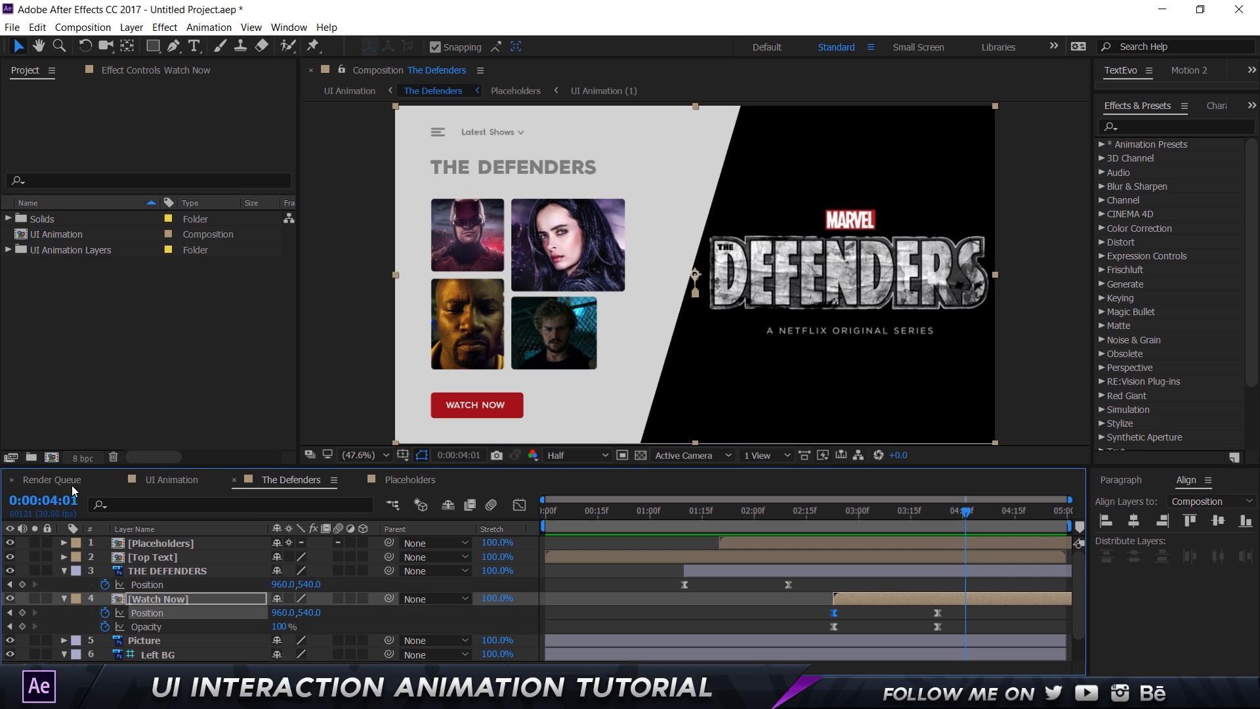
Open the Game of Thrones composition from UI Animation and return the current time to 0:00:00:00
{"action": "left_click", "coordinate": [180, 473]}
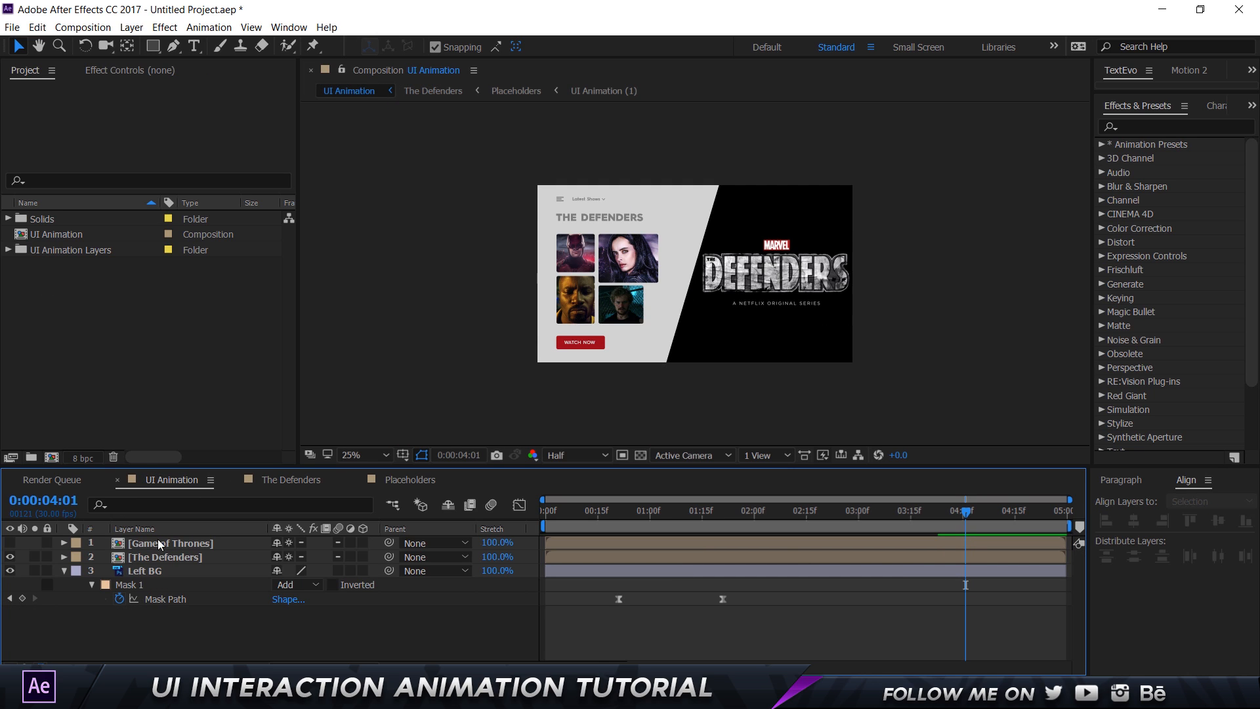
{"action": "double_click", "coordinate": [164, 542]}
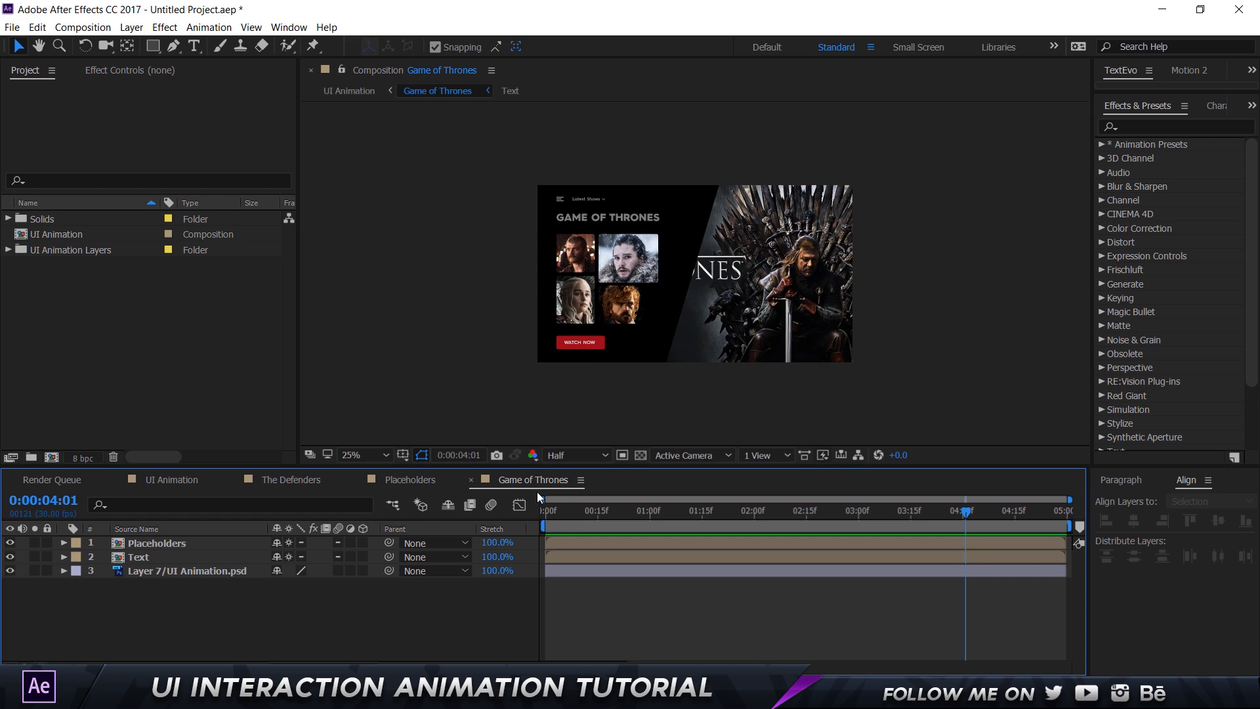
{"action": "left_click_drag", "start_coordinate": [569, 522], "coordinate": [434, 519]}
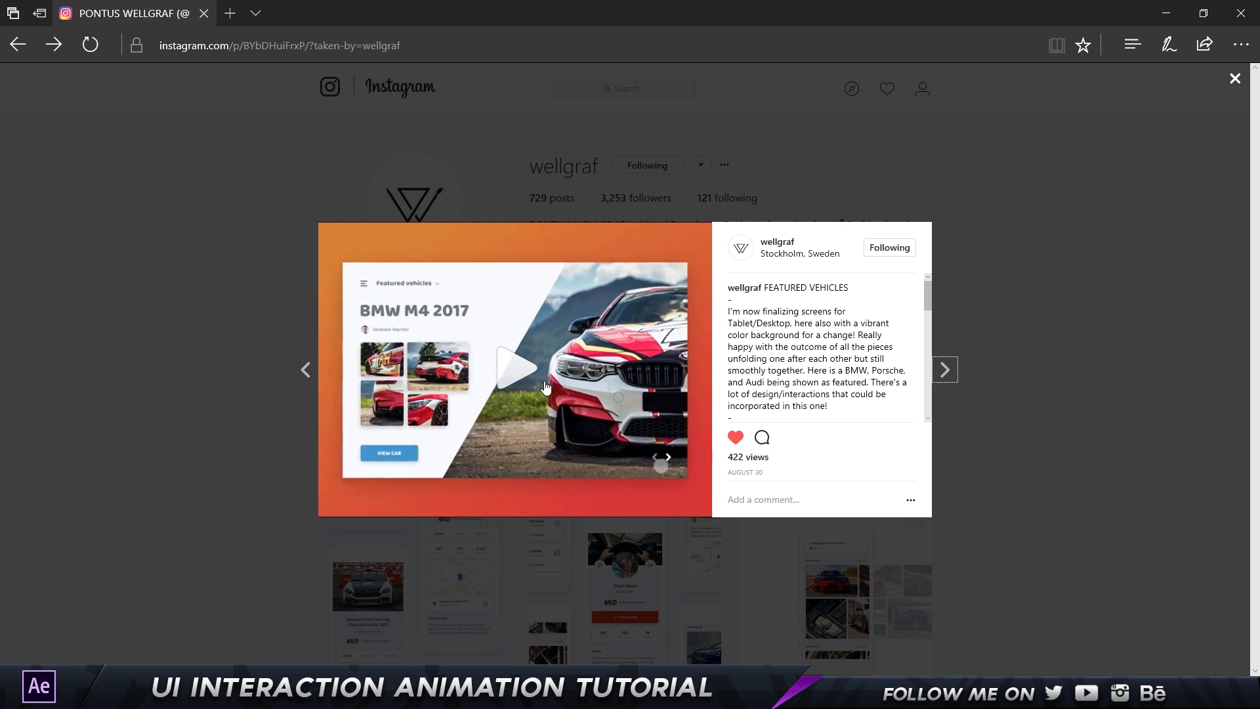
Study the transition in the Featured Vehicles reference video on Instagram in the browser, and return to After Effects
{"action": "left_click", "coordinate": [465, 380]}
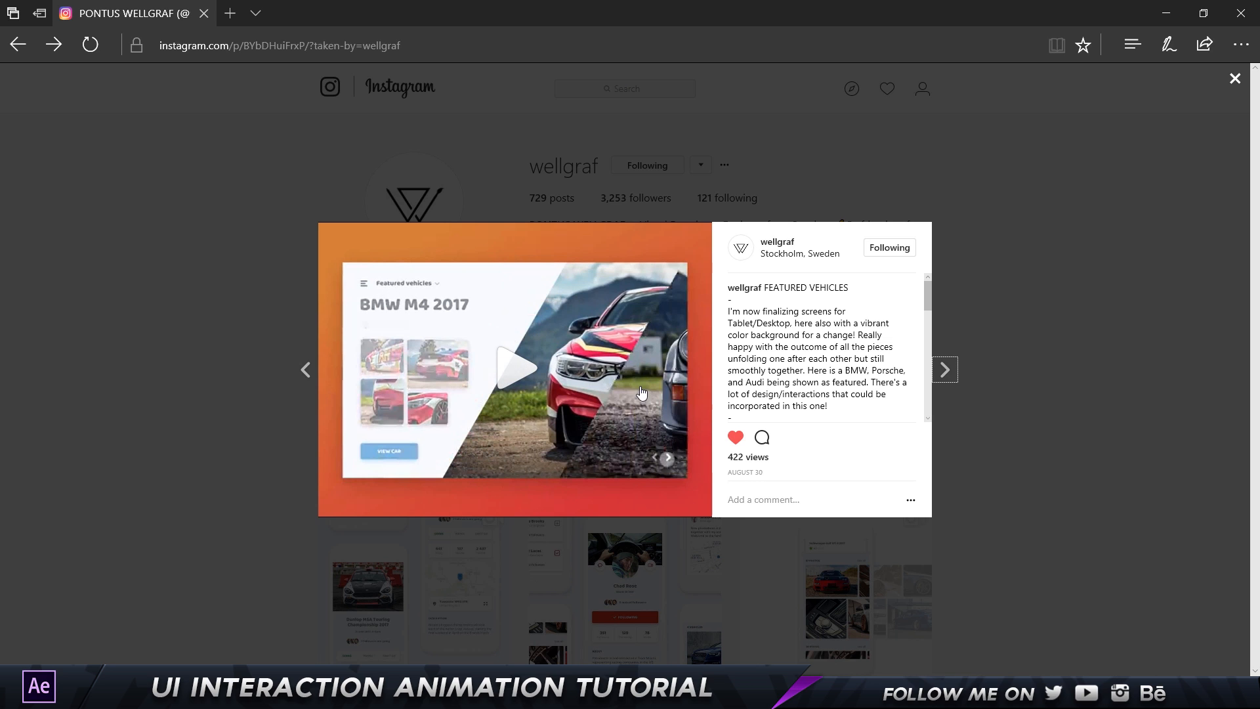
{"action": "left_click", "coordinate": [512, 370]}
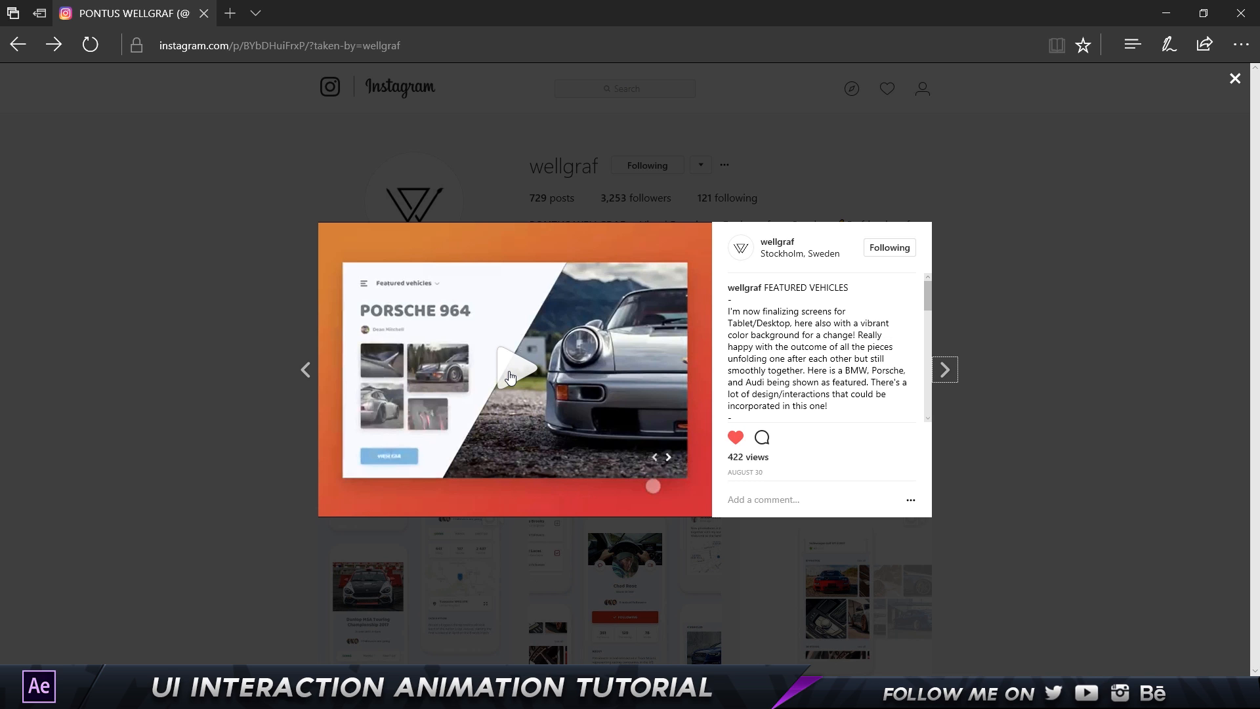
{"action": "key", "text": "alt+Tab"}
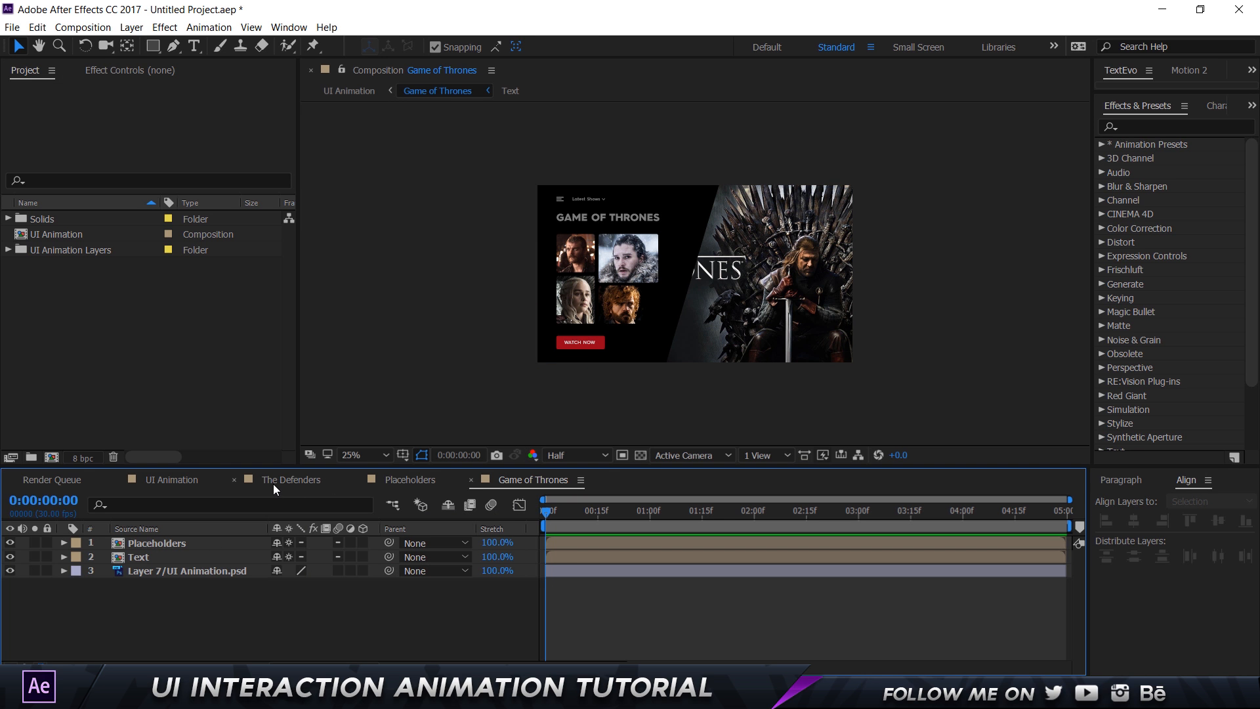
Rename the Layer 7/UI Animation.psd layer in the Game of Thrones composition as GOT Picture
{"action": "left_click", "coordinate": [164, 570]}
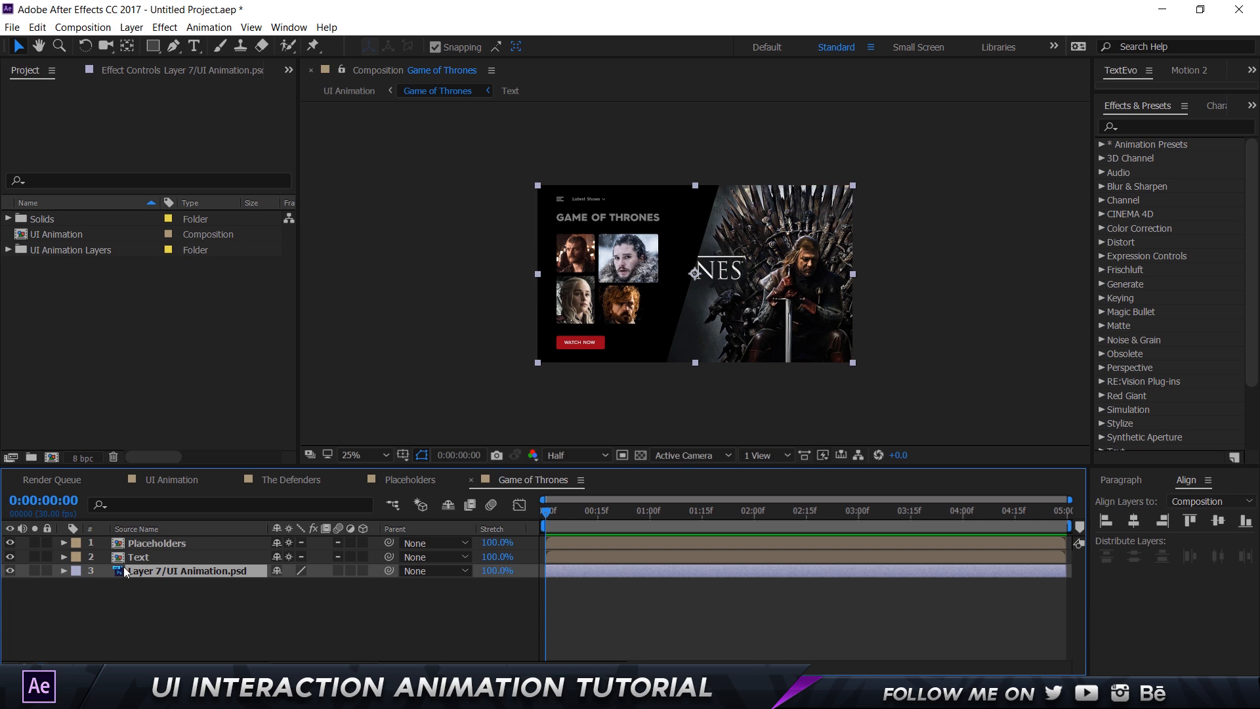
{"action": "left_click", "coordinate": [12, 571]}
{"action": "left_click", "coordinate": [11, 571]}
{"action": "key", "text": "Return"}
{"action": "type", "text": "GOT Pi"}
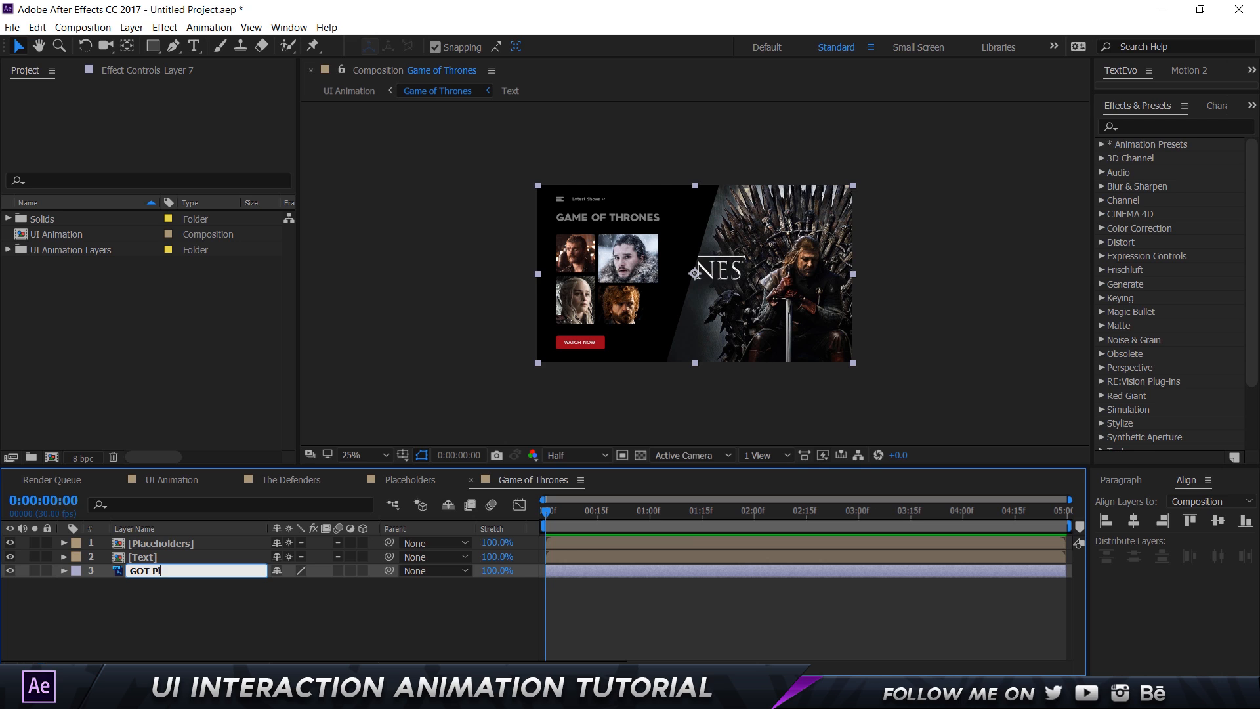
{"action": "type", "text": "cture"}
{"action": "key", "text": "Return"}
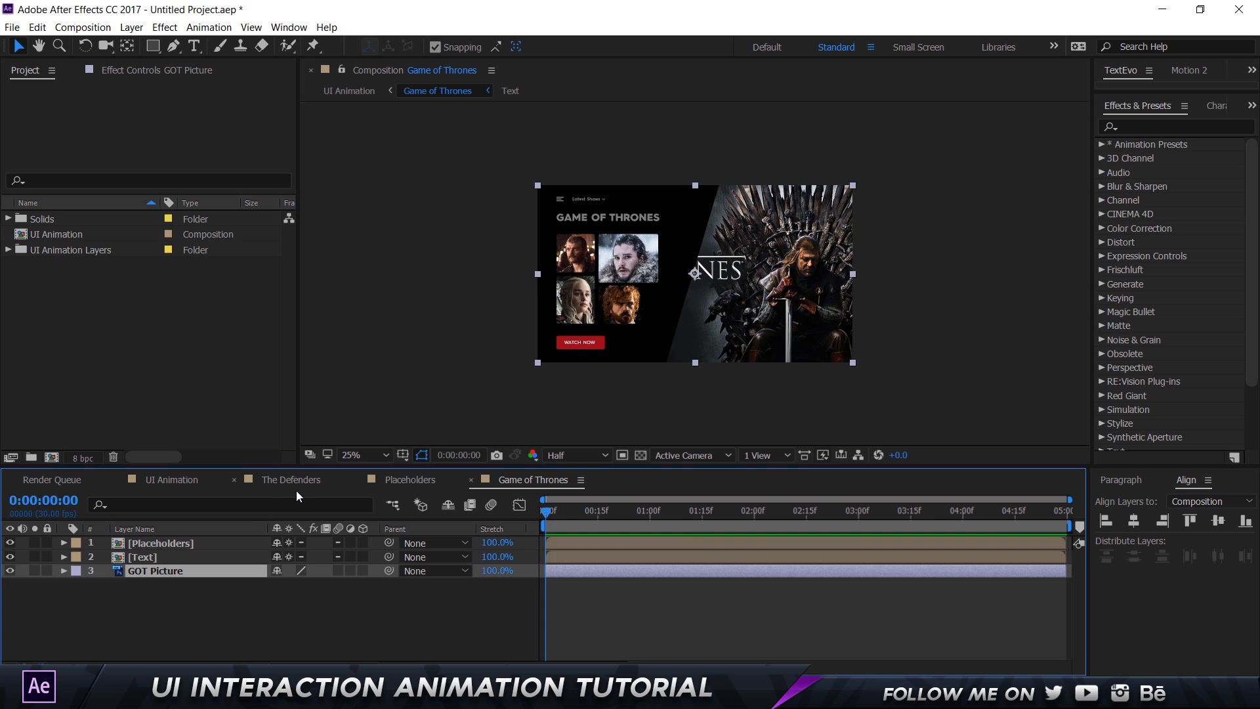
Move the GOT Picture layer out of Game of Thrones to the top of the UI Animation composition, and hide it there
{"action": "key", "text": "ctrl+x"}
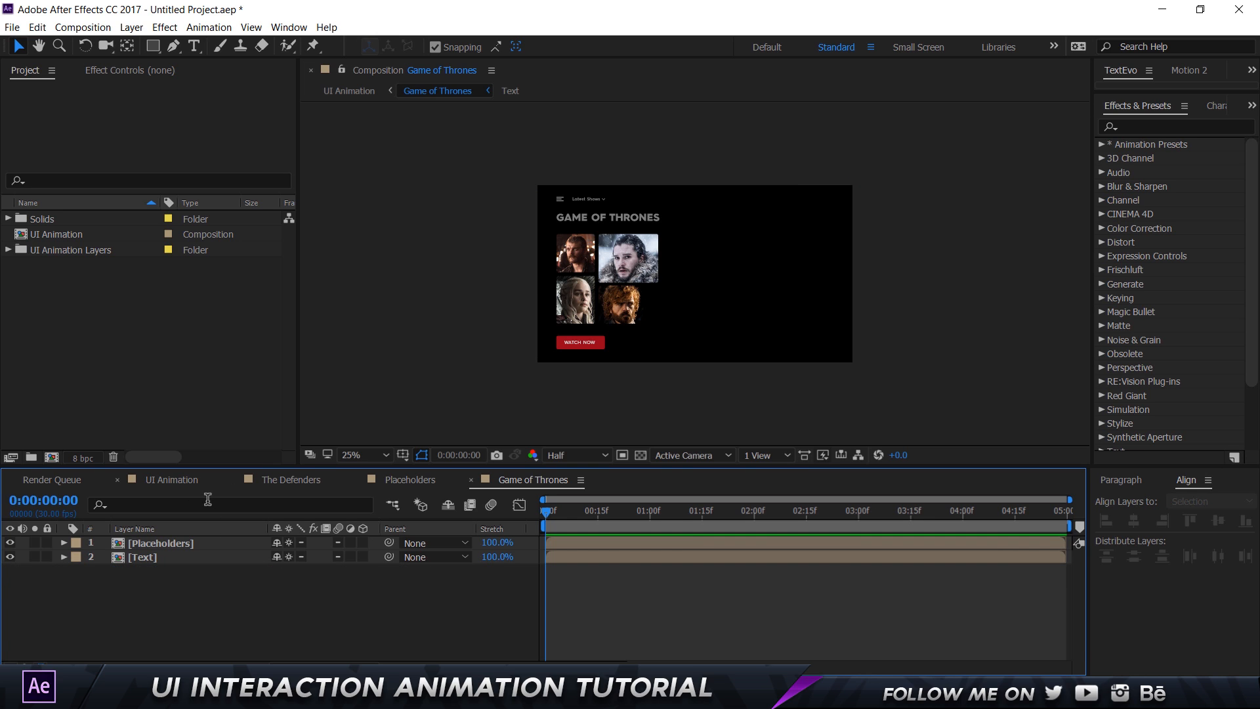
{"action": "left_click", "coordinate": [171, 480]}
{"action": "left_click", "coordinate": [237, 621]}
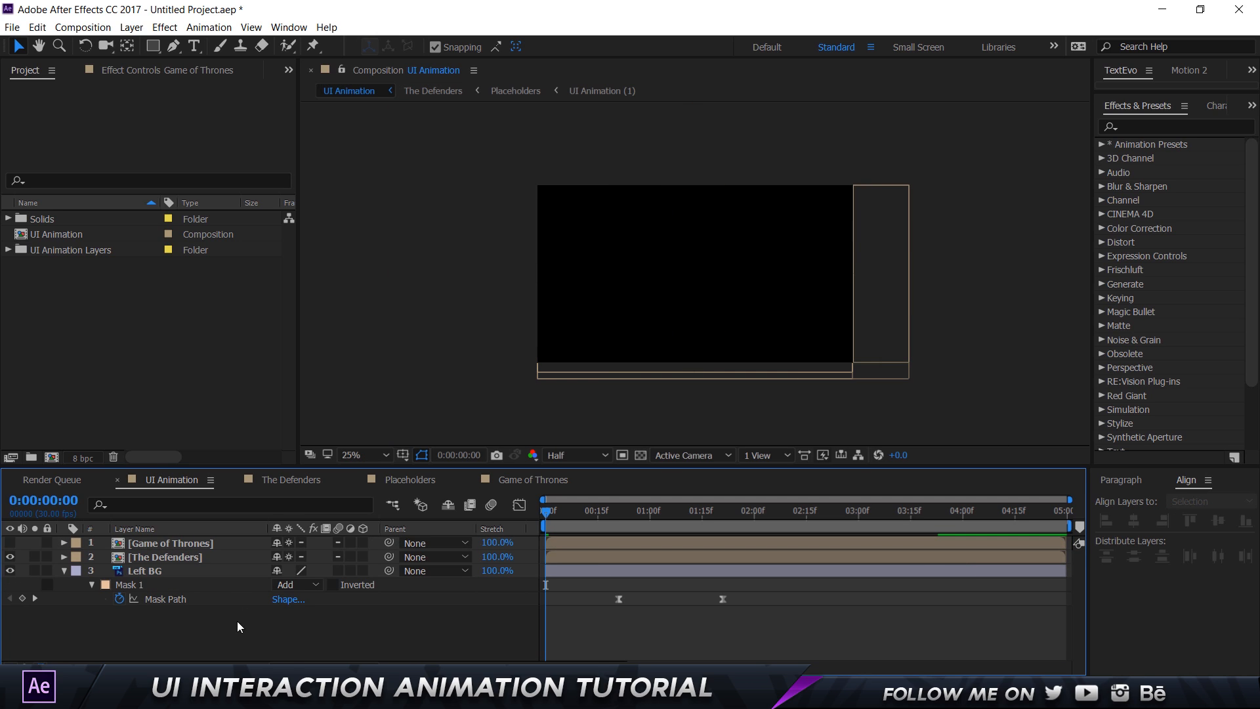
{"action": "key", "text": "ctrl+v"}
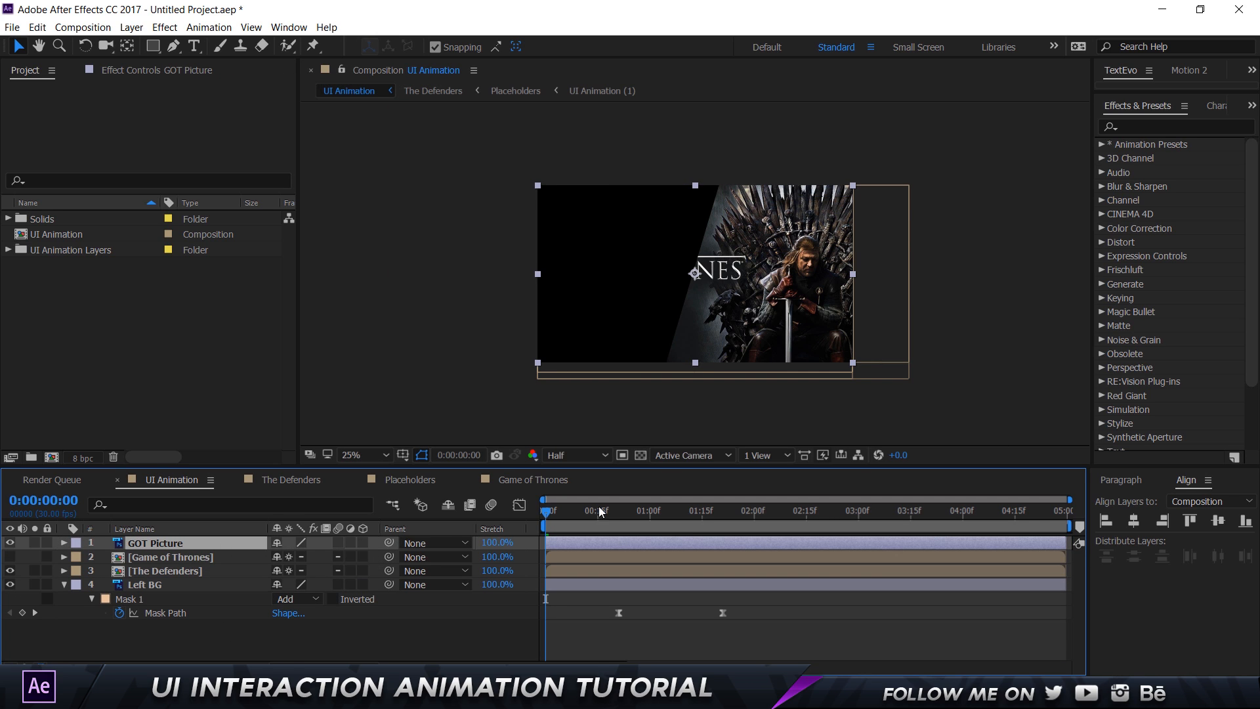
{"action": "key", "text": "space"}
{"action": "left_click", "coordinate": [10, 543]}
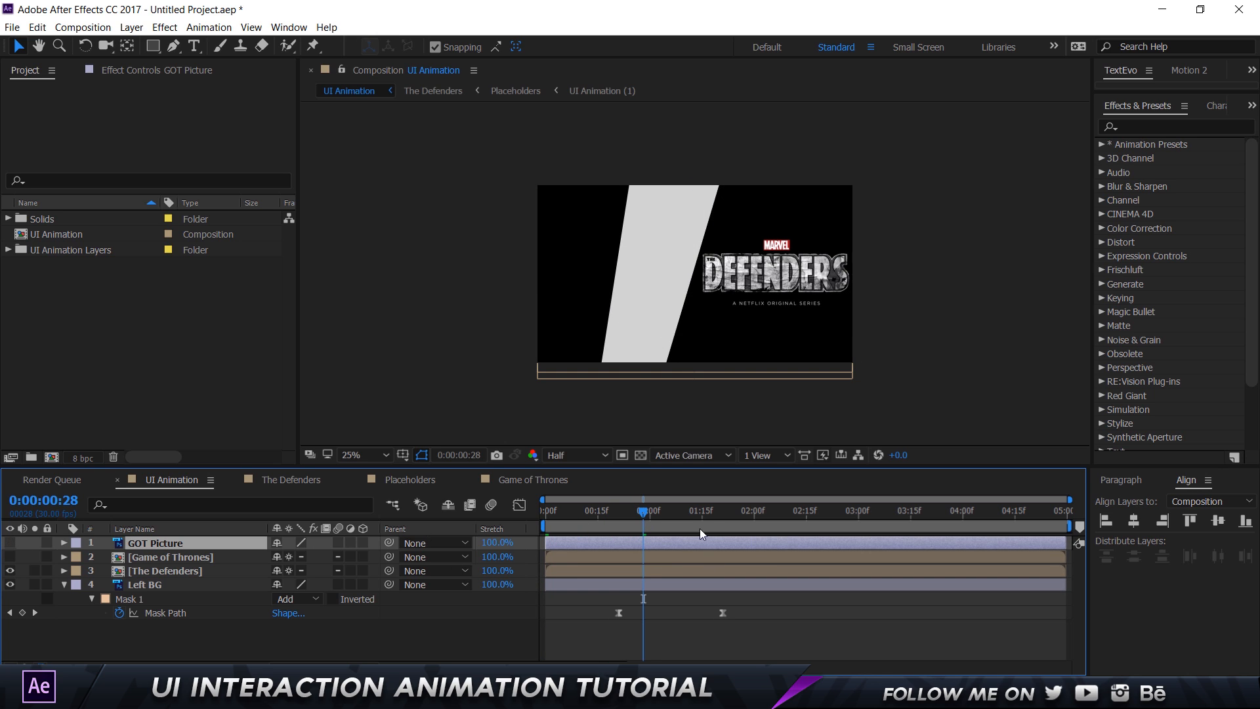